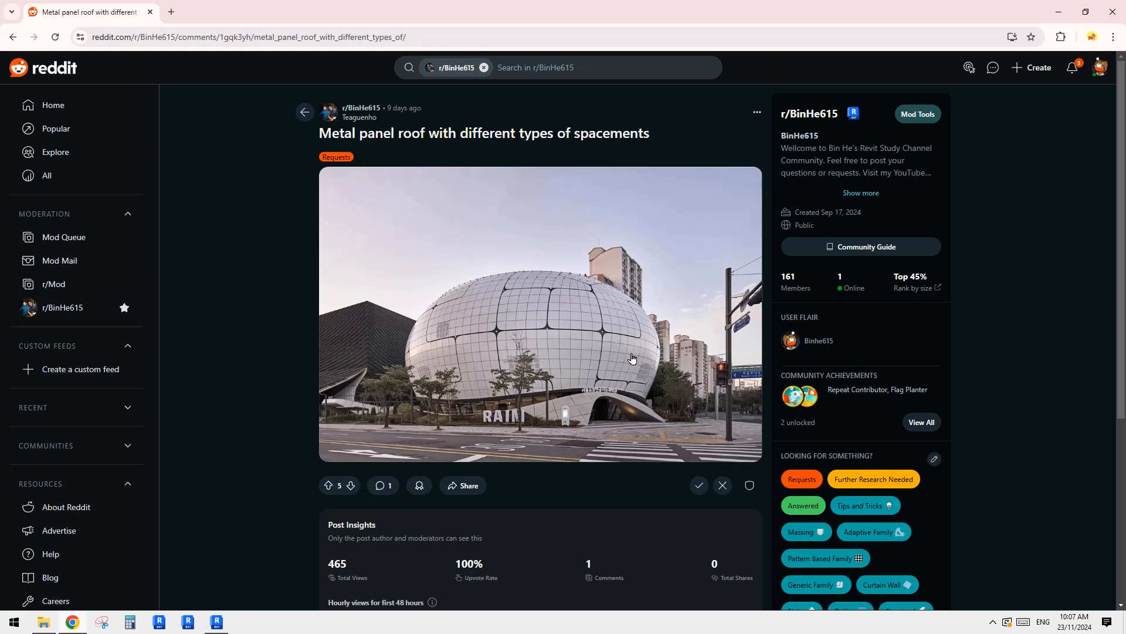
Switch from the reference photo in the browser to the Revit 2025 home screen.
left_click(217, 622)
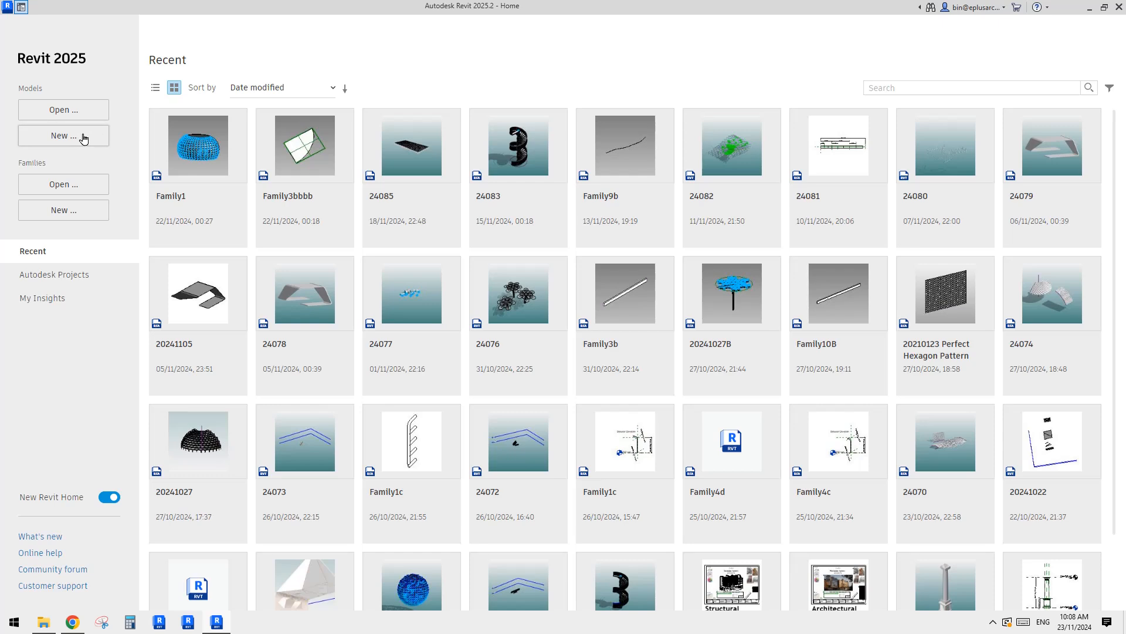
left_click(57, 139)
left_click(565, 286)
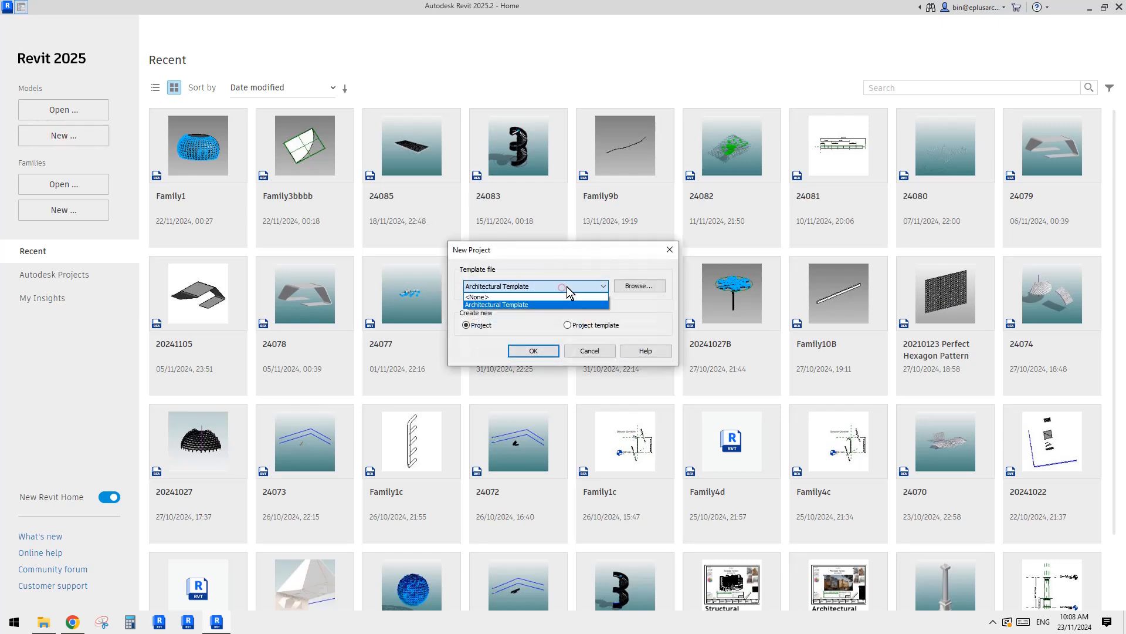
left_click(651, 319)
left_click(613, 351)
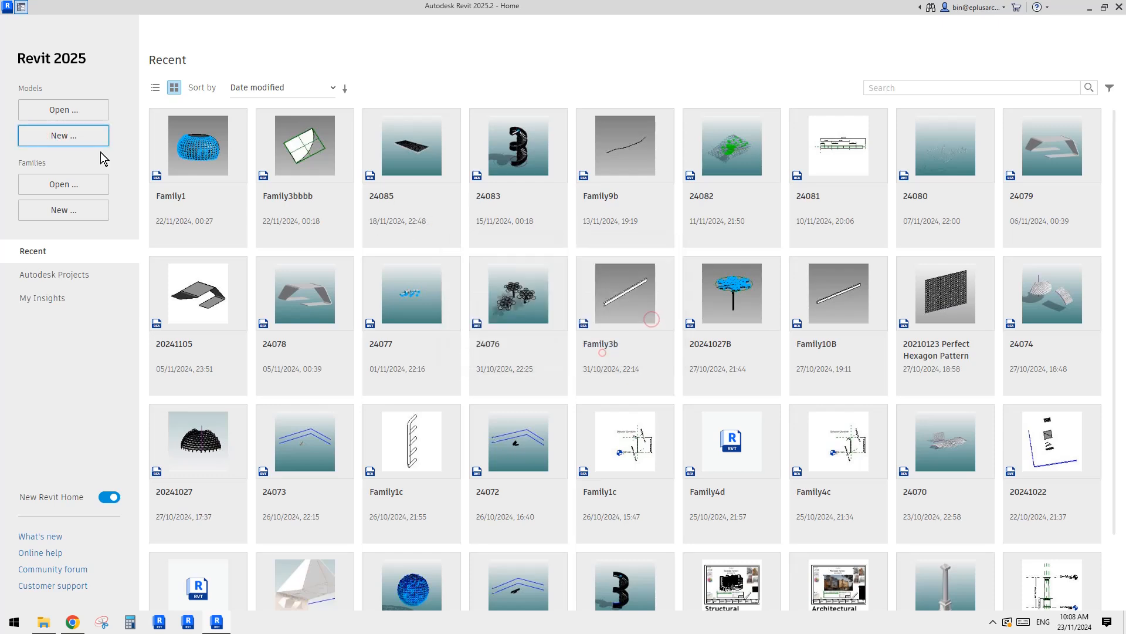
Create a new mass family from the template in the Conceptual Mass folder.
left_click(69, 210)
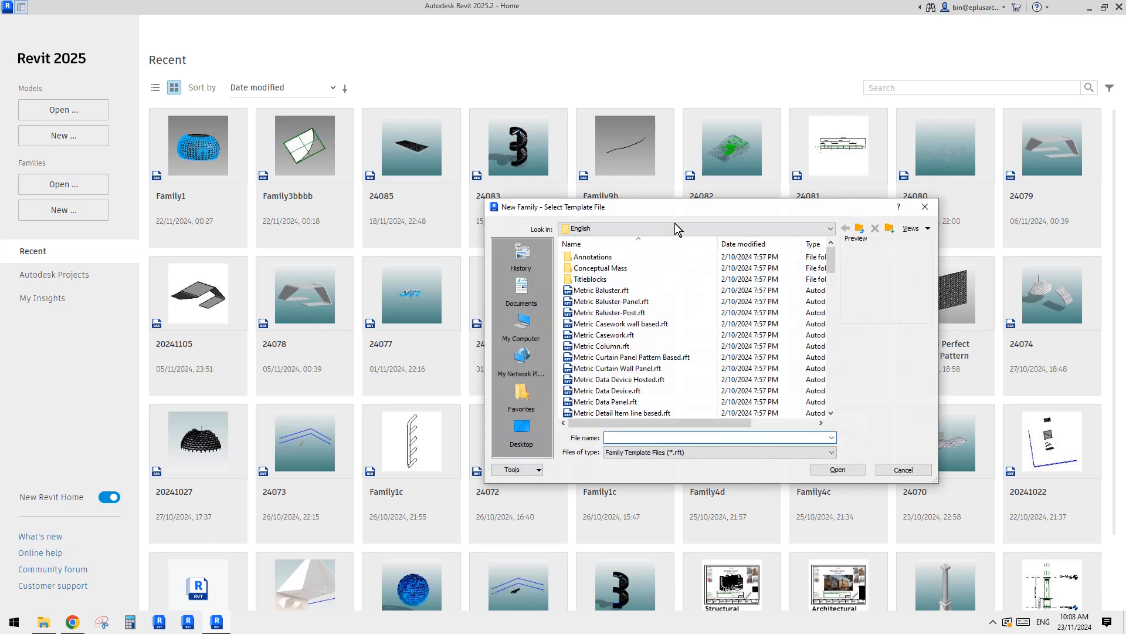
left_click_drag(675, 207, 610, 205)
double_click(541, 268)
double_click(538, 255)
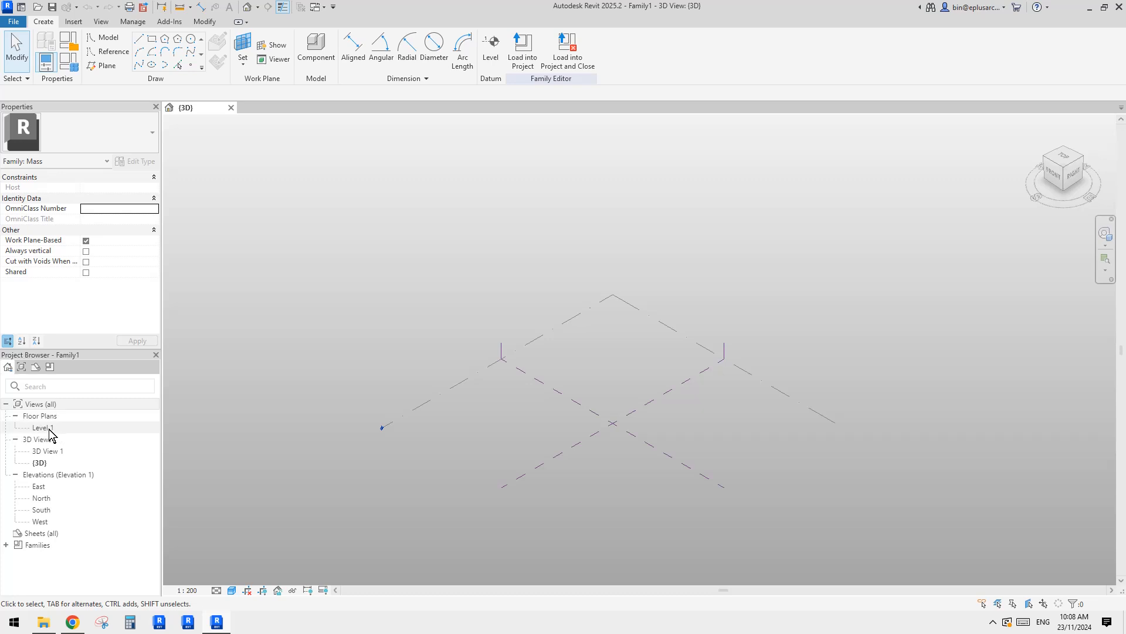
In the Level 1 plan, draw a reference-line ellipse centred on the reference plane intersection, with half-axes of about 28000 and 19000 mm.
double_click(49, 429)
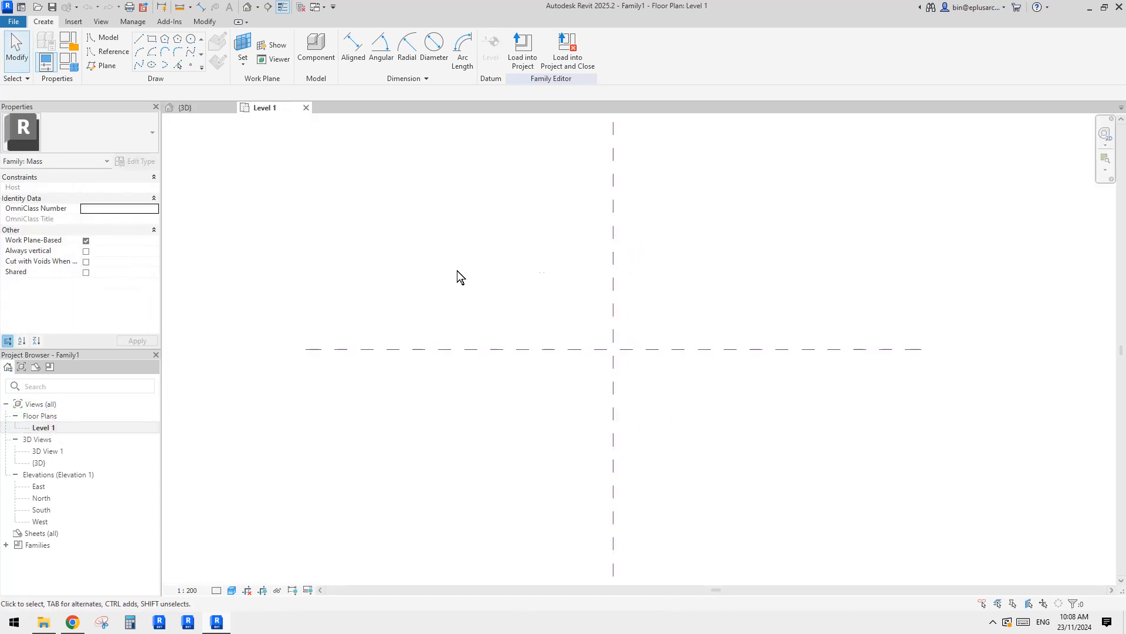
left_click(108, 51)
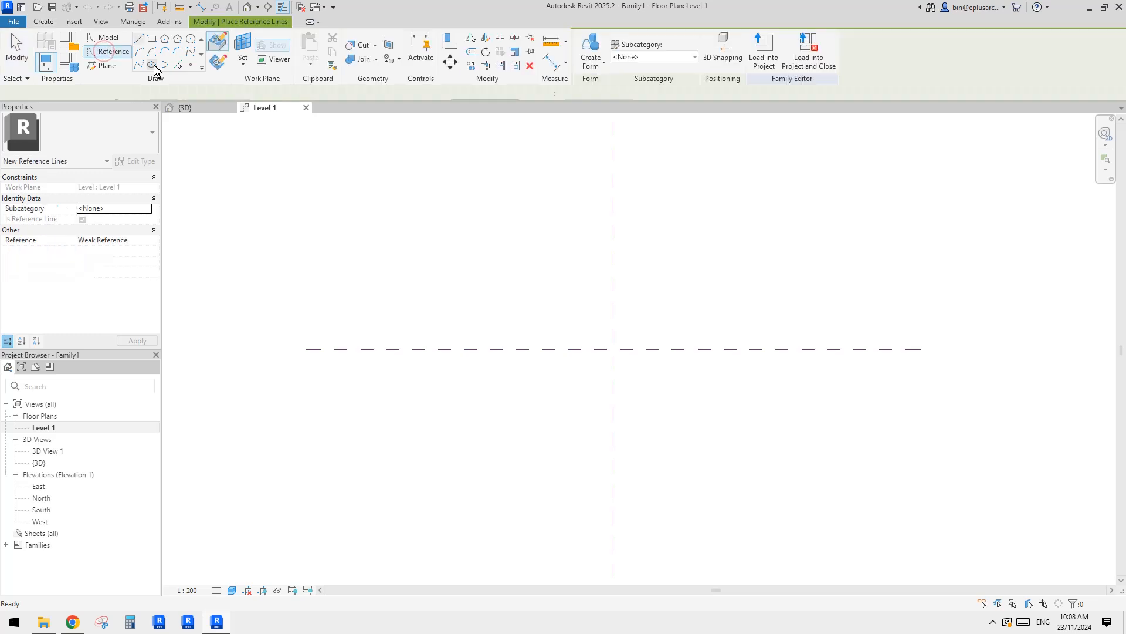
left_click(152, 64)
left_click(613, 349)
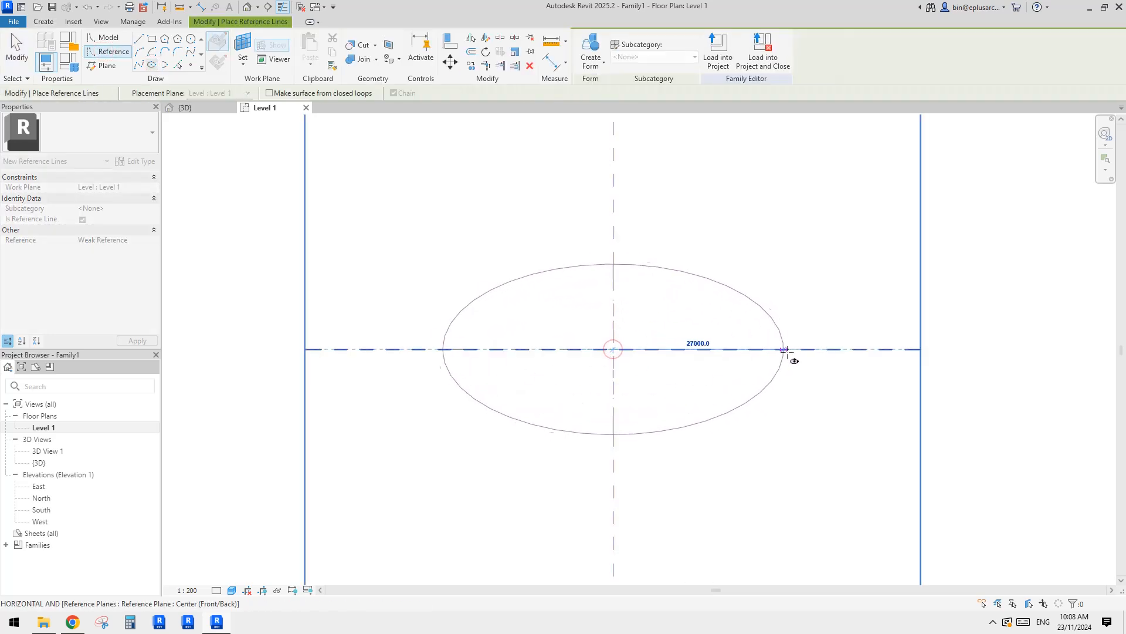
left_click(794, 350)
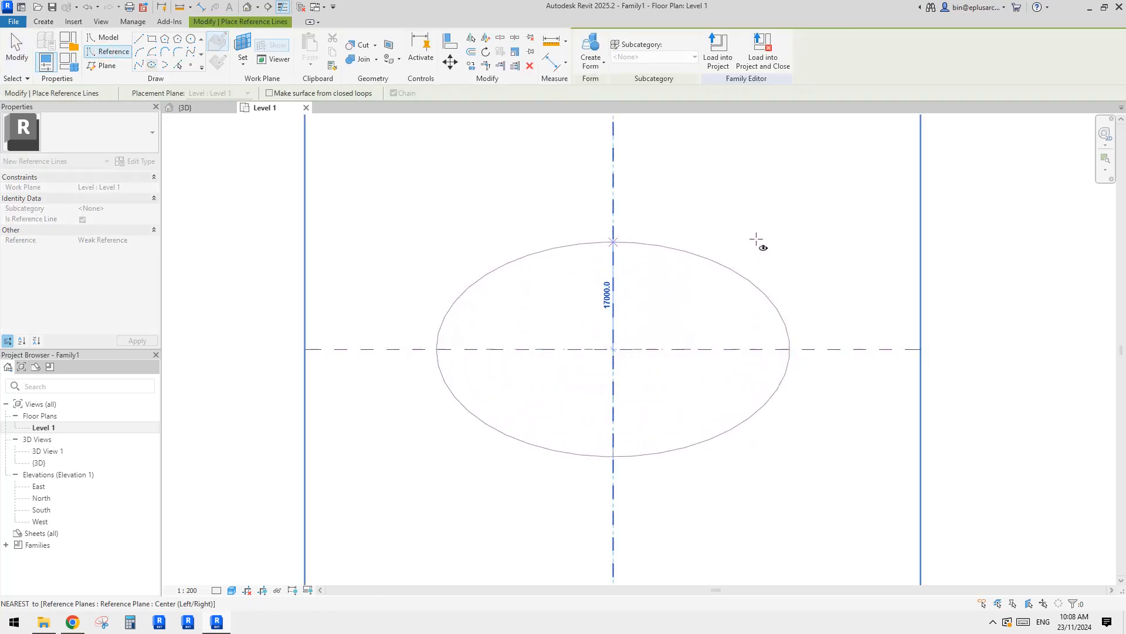
left_click(755, 236)
key("Escape")
key("Escape")
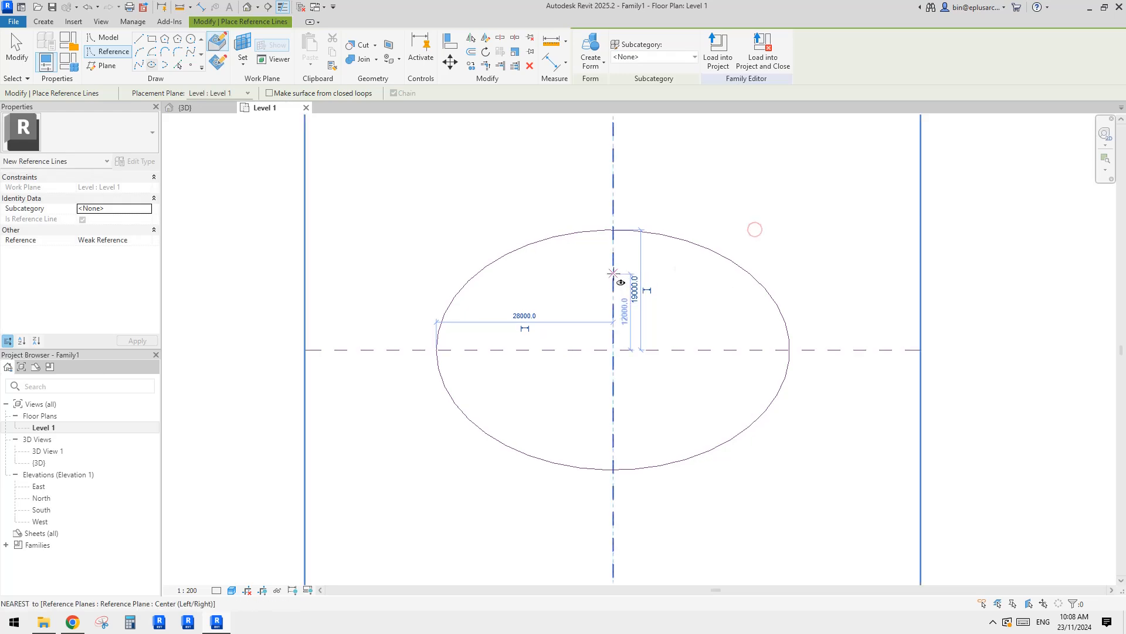
In the 3D view, place a reference point on the ellipse and move it to where the ellipse meets the Center (Left/Right) plane.
left_click(247, 7)
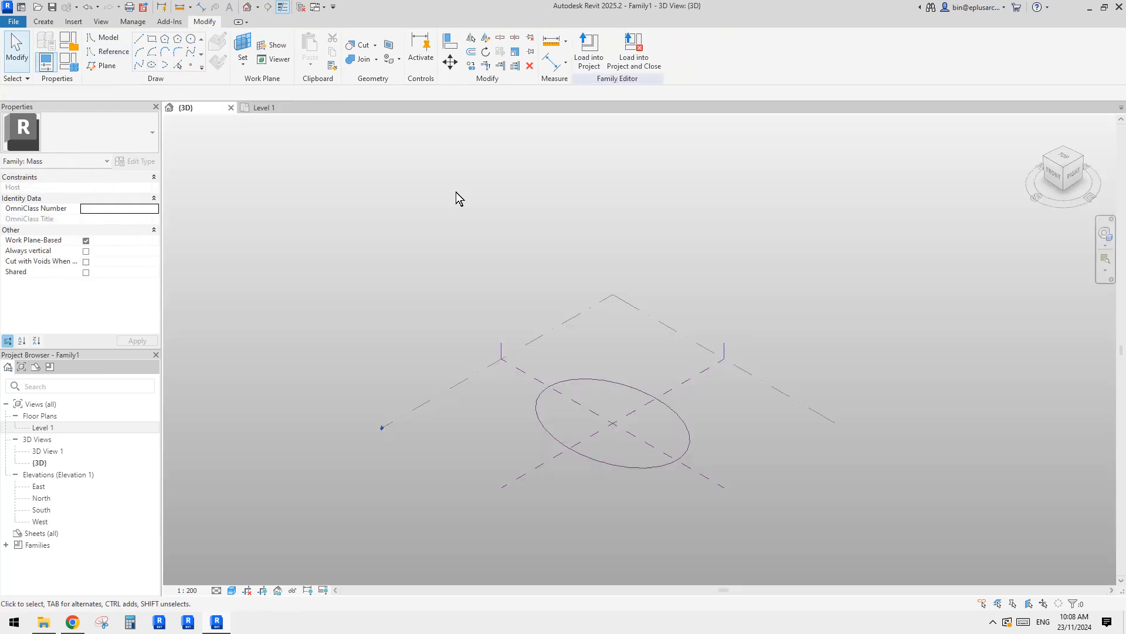
scroll(646, 458, "up", 3)
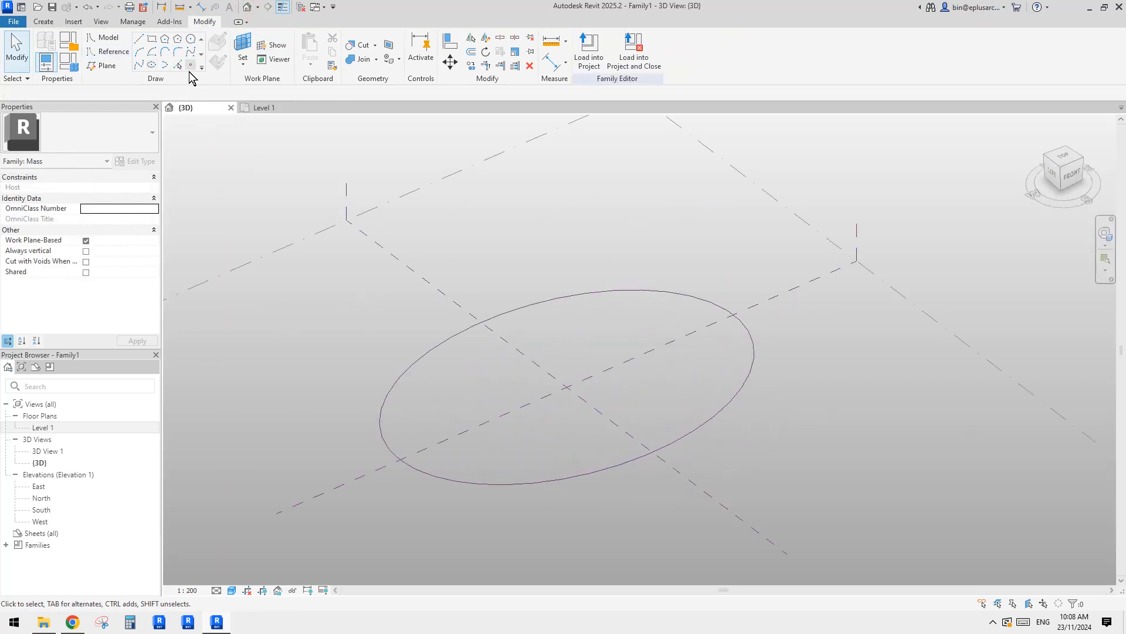
left_click(190, 65)
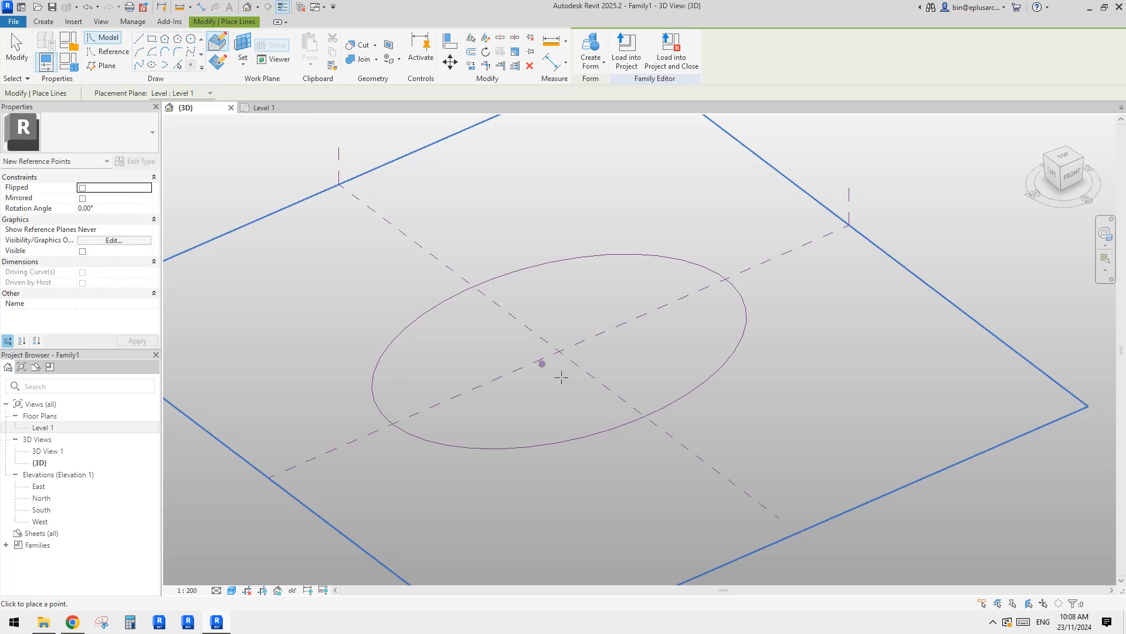
left_click(613, 428)
key("Escape")
left_click_drag(616, 428, 649, 419)
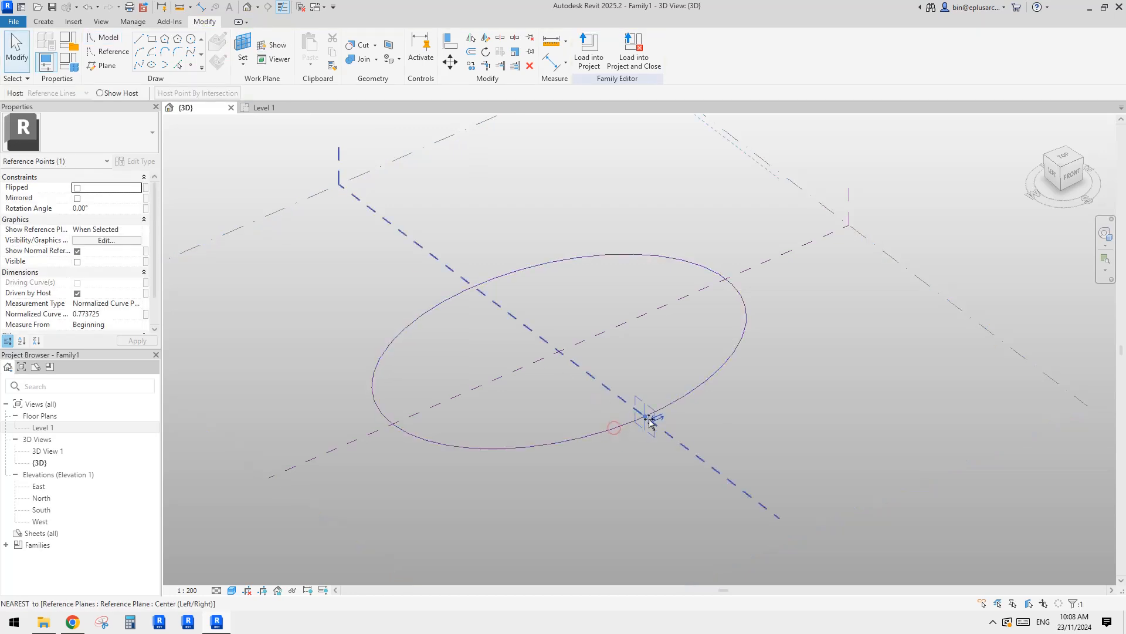
Draw a reference-line arc on the reference point's work plane, rising from the point to a spot above it and bulging outward from the ellipse.
middle_click_drag(513, 314, 755, 419, "shift")
scroll(646, 418, "up", 4)
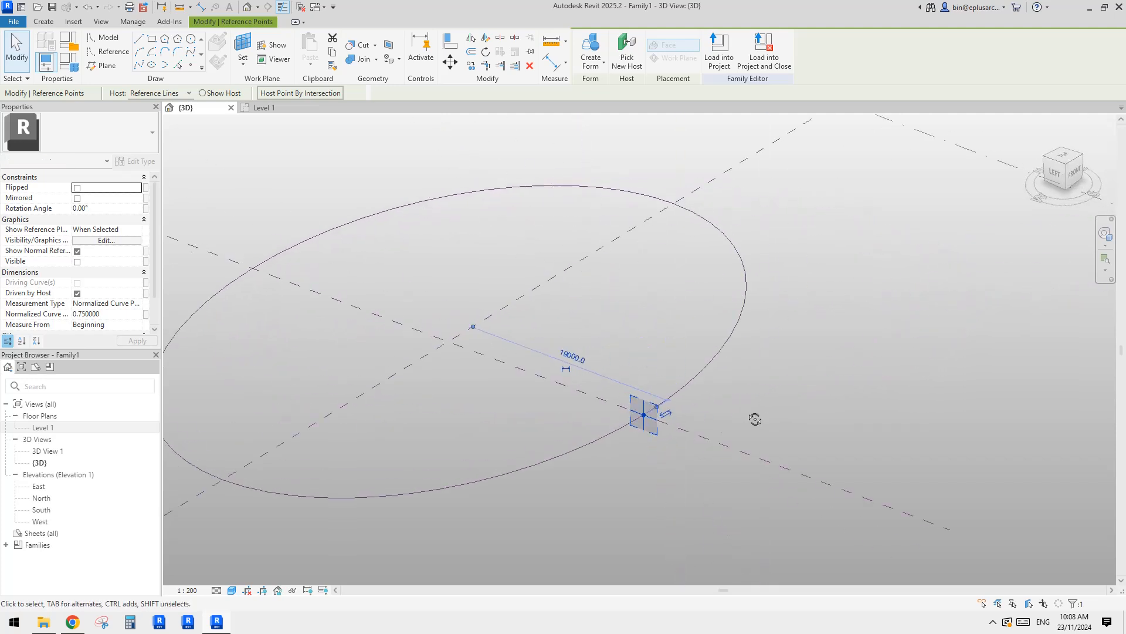
scroll(682, 403, "up", 1)
middle_click_drag(626, 402, 641, 421)
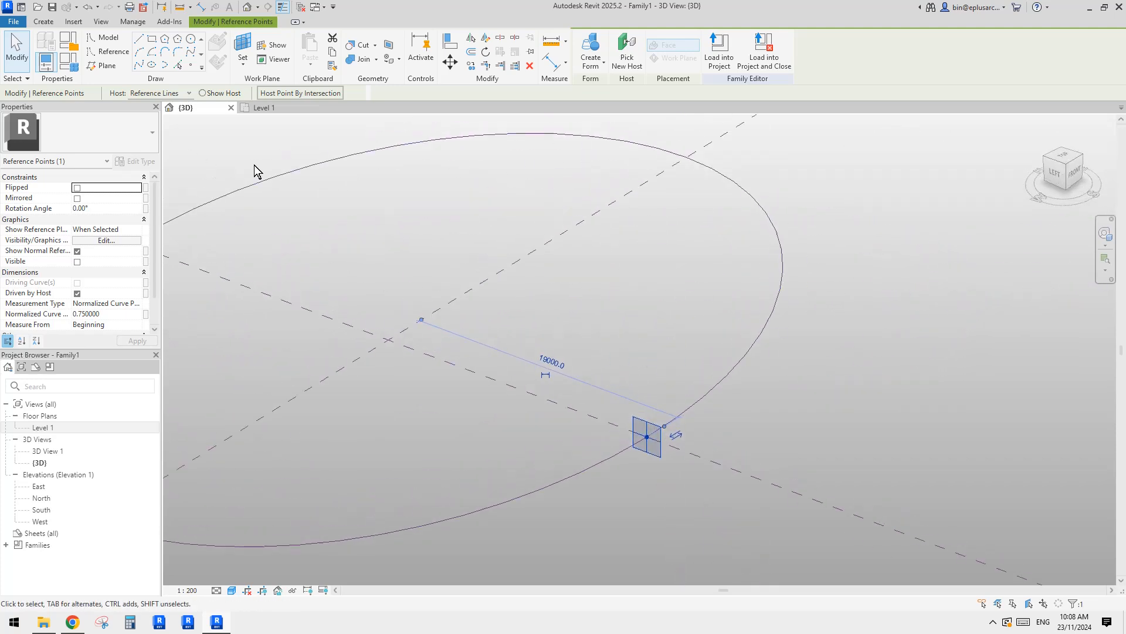
left_click(107, 53)
mouse_move(645, 364)
middle_mouse_down("shift")
mouse_move(690, 321)
mouse_move(657, 328)
middle_mouse_up("shift")
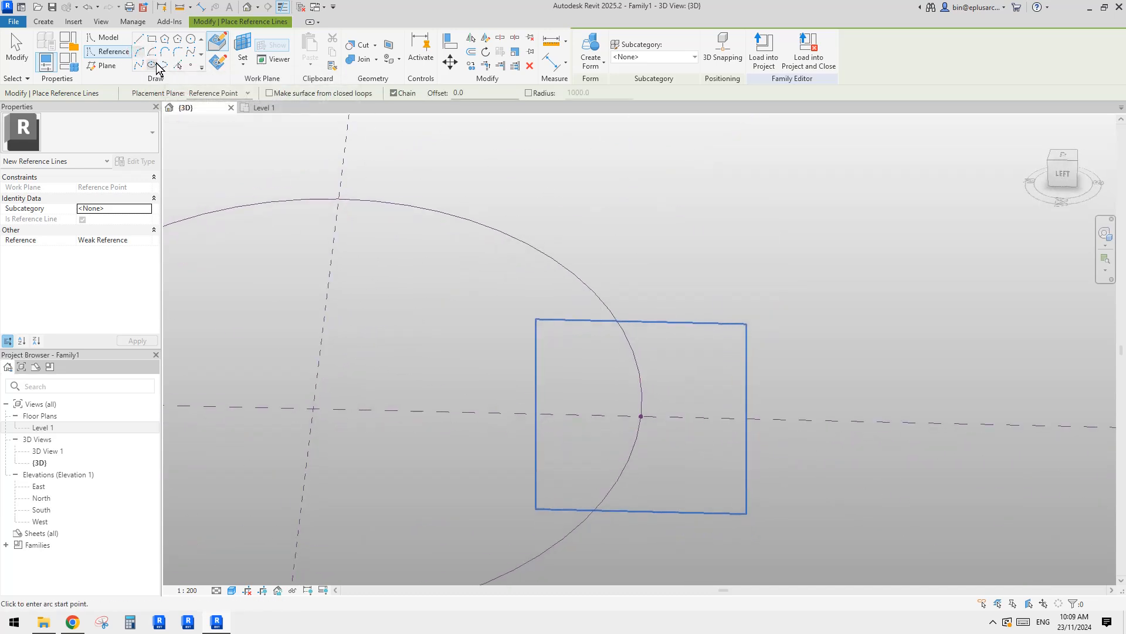
left_click(190, 52)
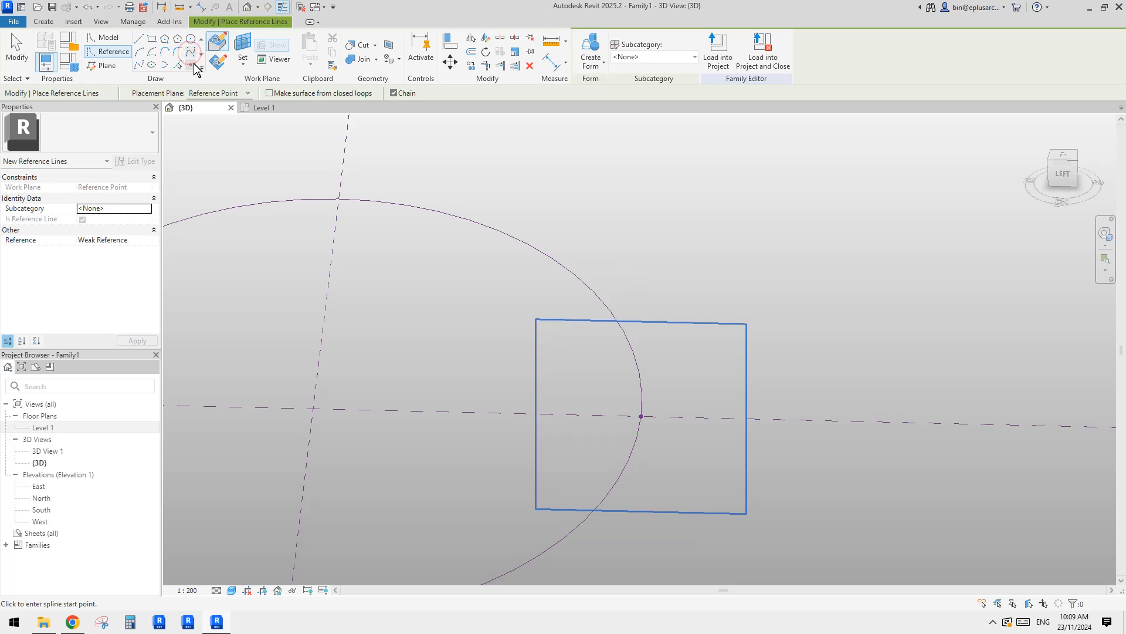
left_click(140, 53)
left_click(641, 416)
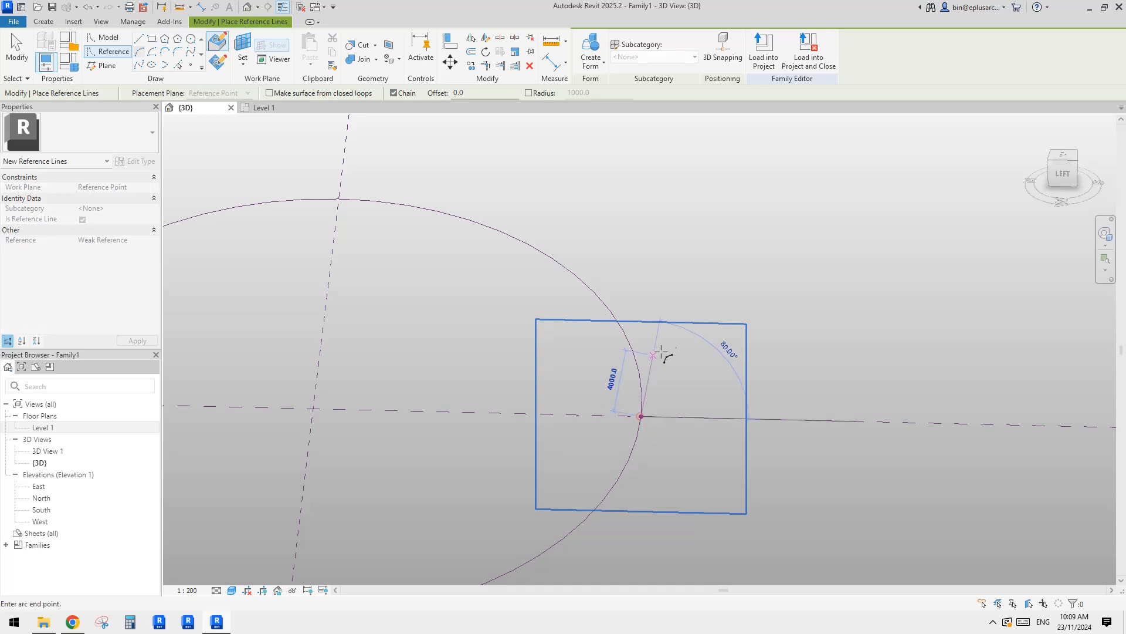
scroll(660, 317, "down", 2)
left_click(663, 221)
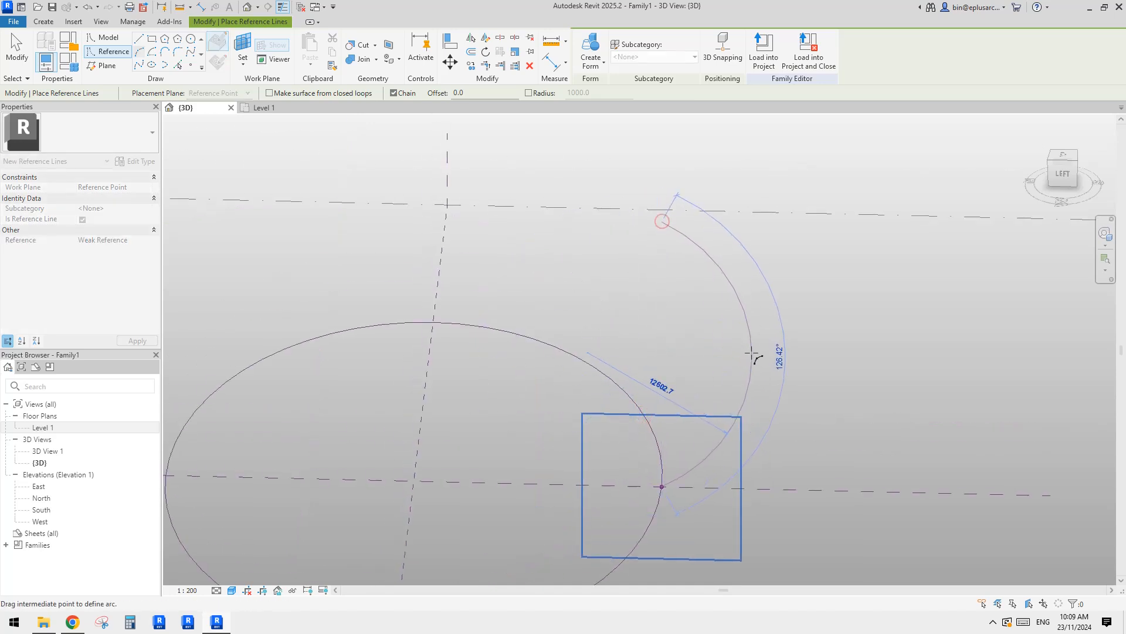
left_click(729, 341)
key("Escape")
key("Escape")
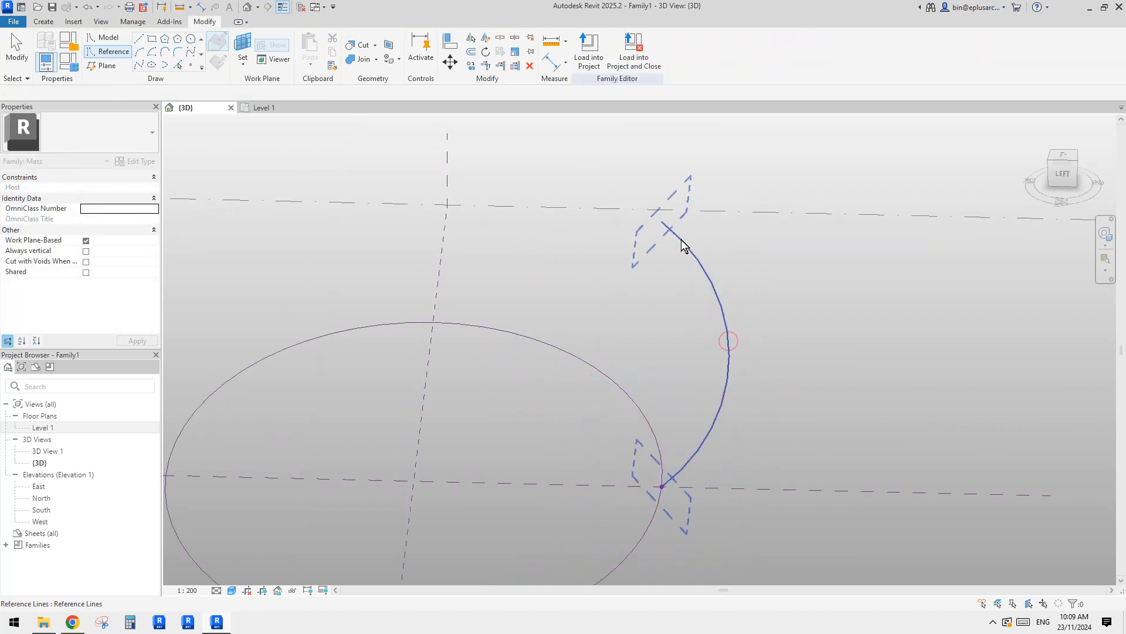
Reshape the arc with Keep Concentric off, moving its upper end inward over the ellipse and adjusting its curvature to a radius of about 17660 mm.
left_click(682, 244)
left_click_drag(663, 222, 581, 174)
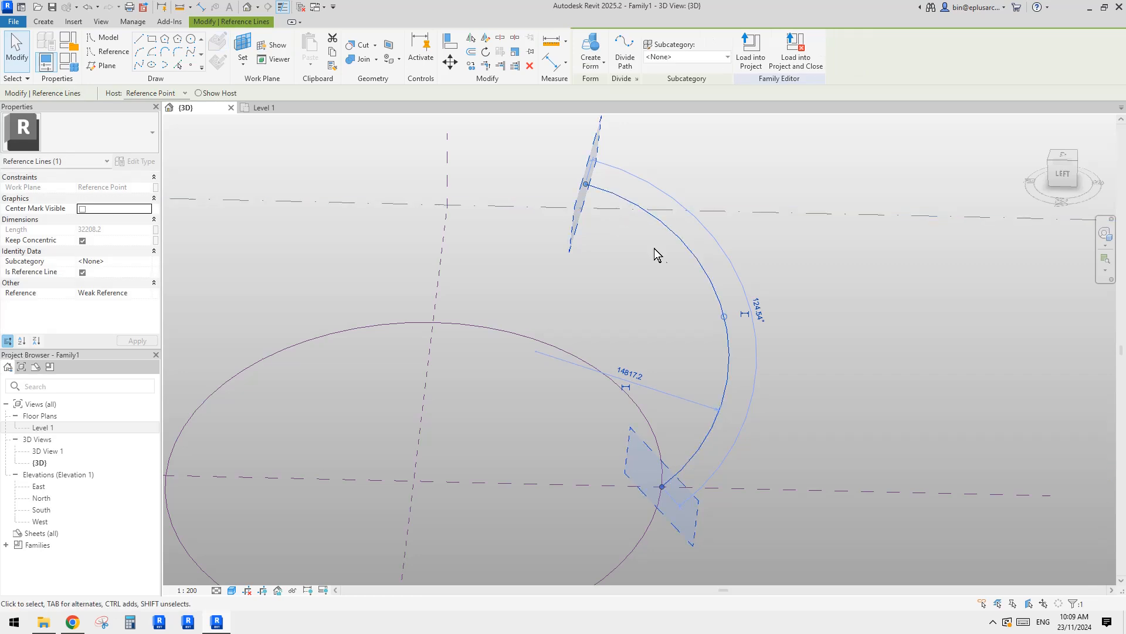
mouse_move(725, 315)
left_mouse_down()
mouse_move(701, 335)
mouse_move(725, 316)
left_mouse_up()
mouse_move(725, 317)
left_mouse_down()
mouse_move(704, 305)
mouse_move(737, 320)
mouse_move(712, 320)
left_mouse_up()
left_click_drag(598, 202, 556, 180)
Try to create a form from the open arc profile and the ellipse.
scroll(604, 171, "down", 3)
left_click(645, 343, "ctrl")
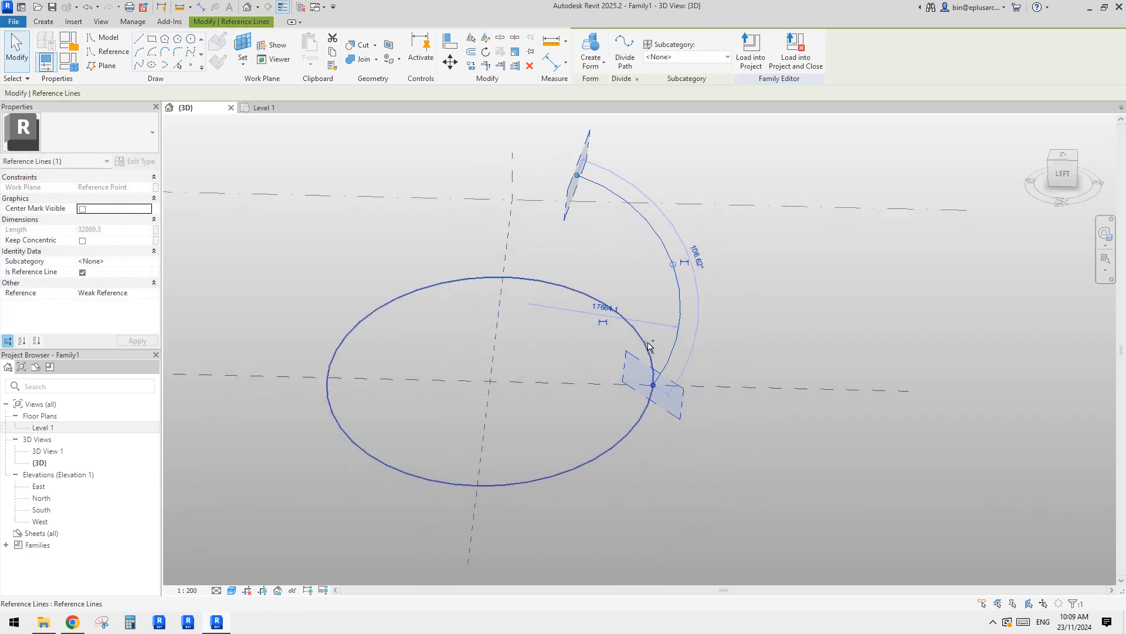
left_click(591, 46)
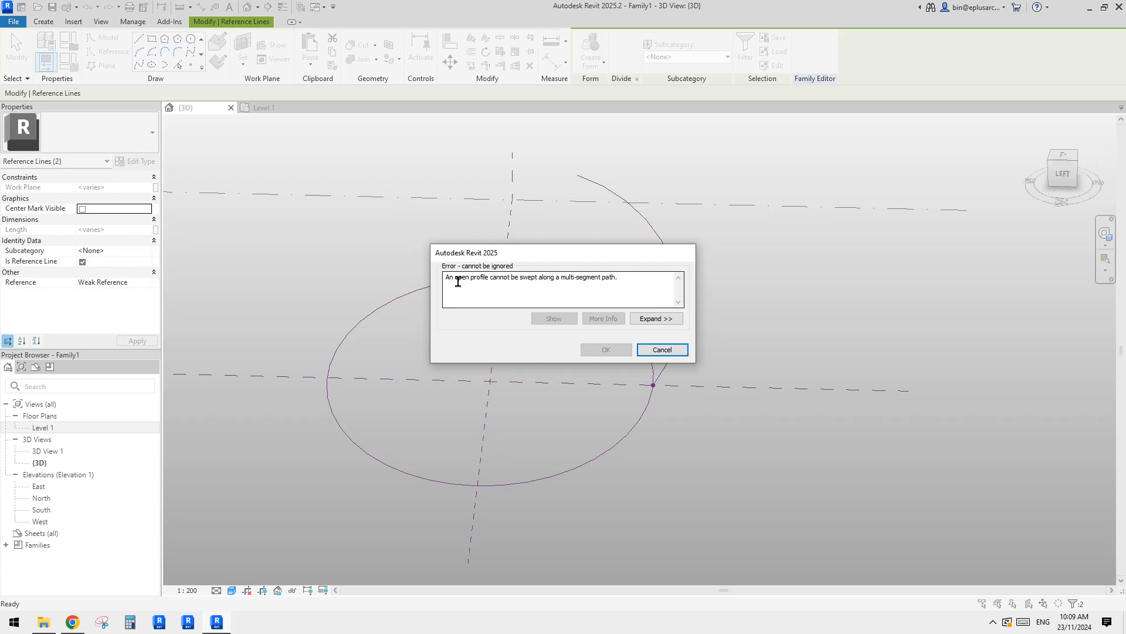
left_click(663, 349)
left_click(671, 346)
Offset a copy of the arc by 100 mm toward its inner side.
scroll(669, 294, "up", 3)
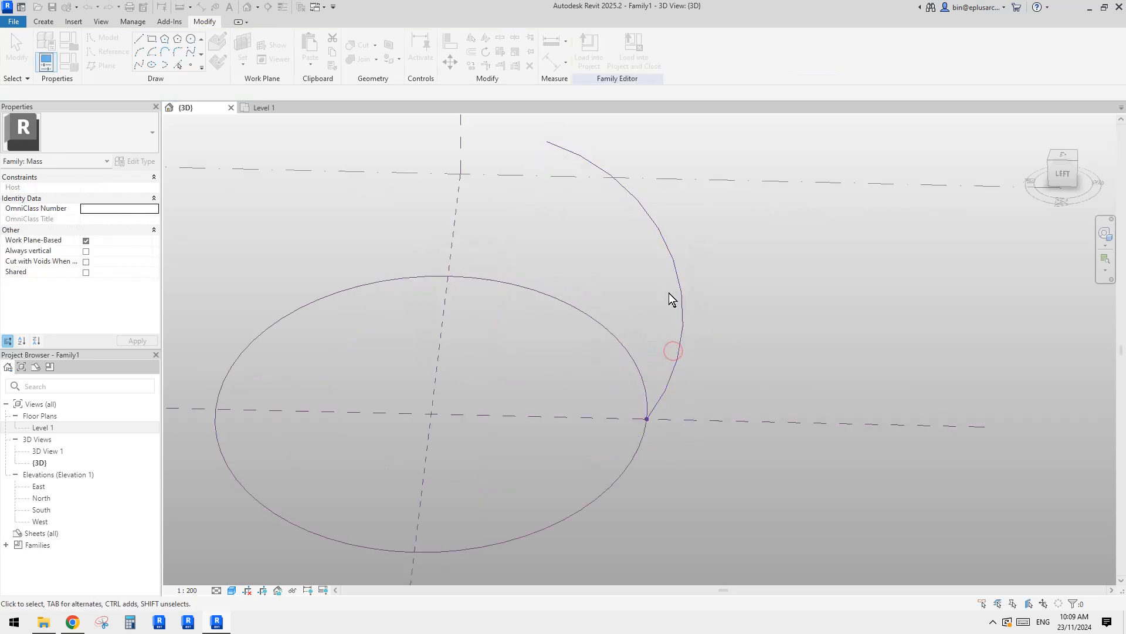
scroll(667, 285, "down", 2)
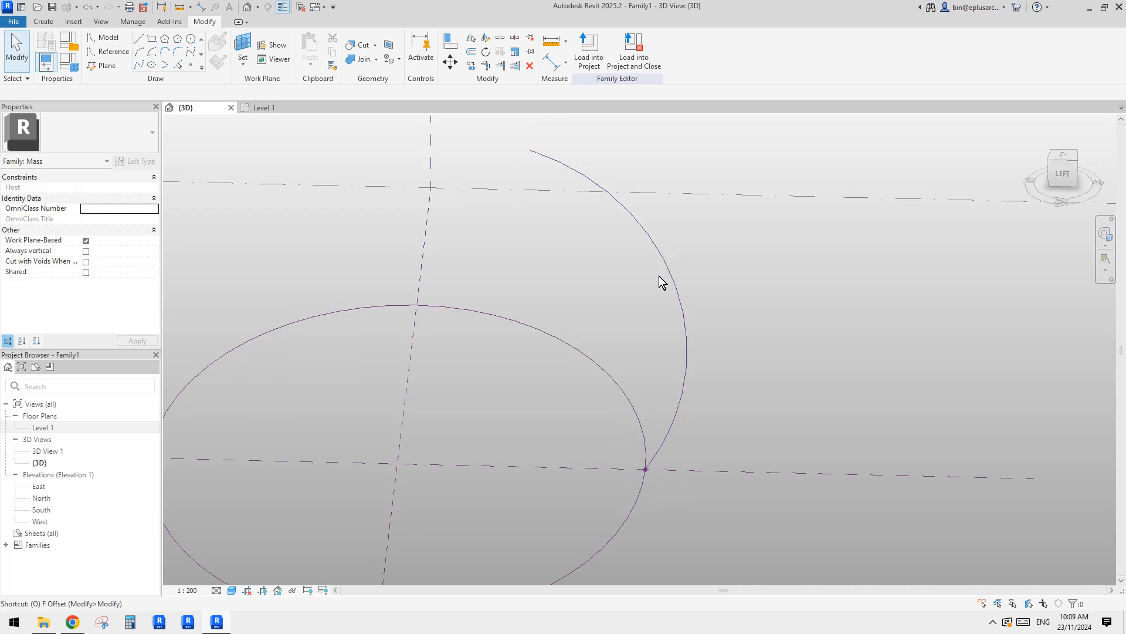
key("f")
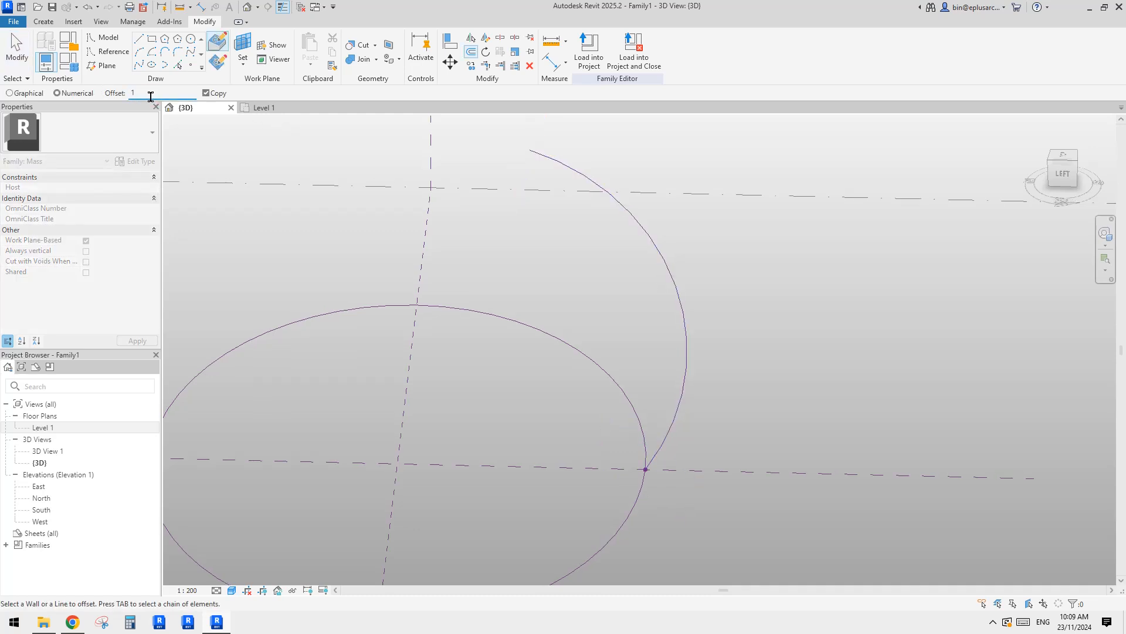
type("100")
key("Return")
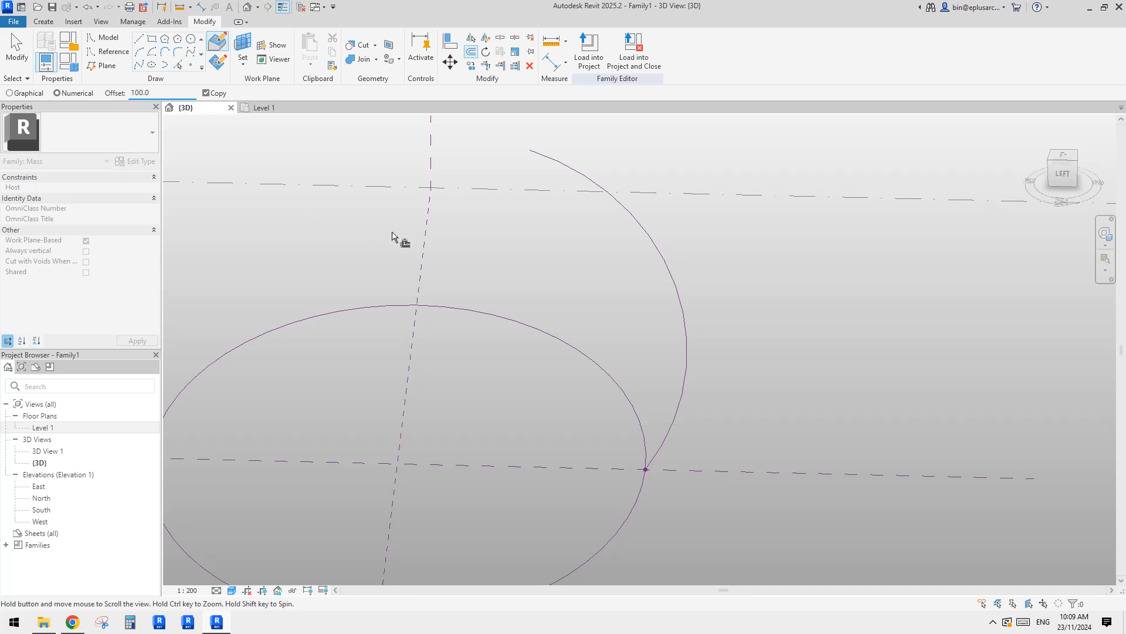
left_click(631, 219)
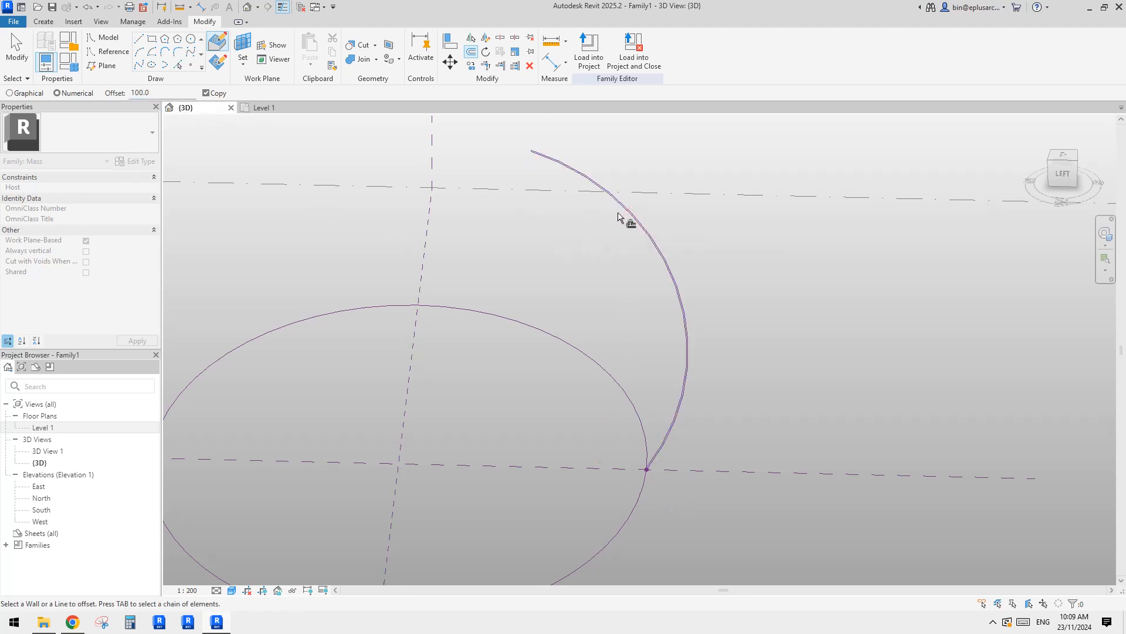
scroll(677, 507, "up", 2)
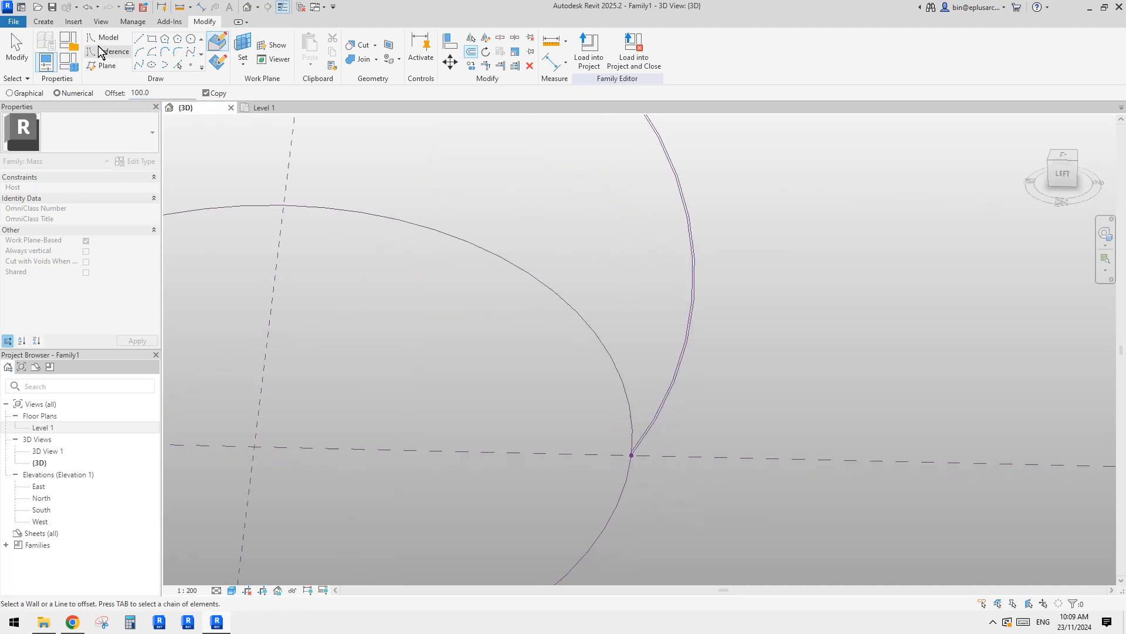
key("Escape")
Connect the lower ends of the two arcs with a straight reference line.
left_click(138, 39)
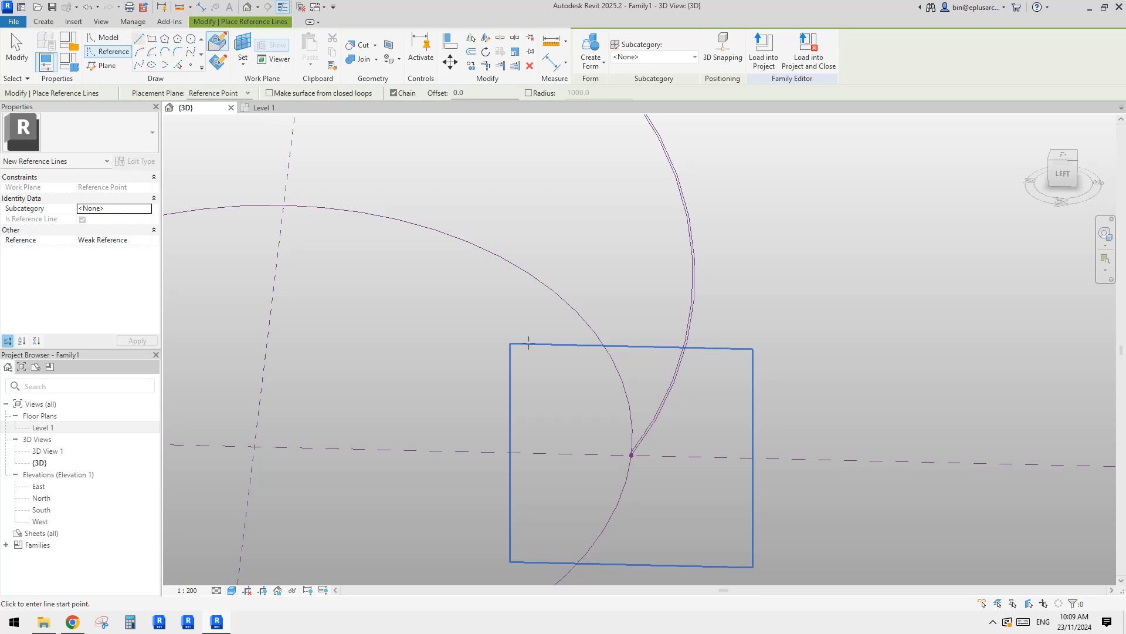
scroll(619, 448, "up", 5)
left_click(644, 471)
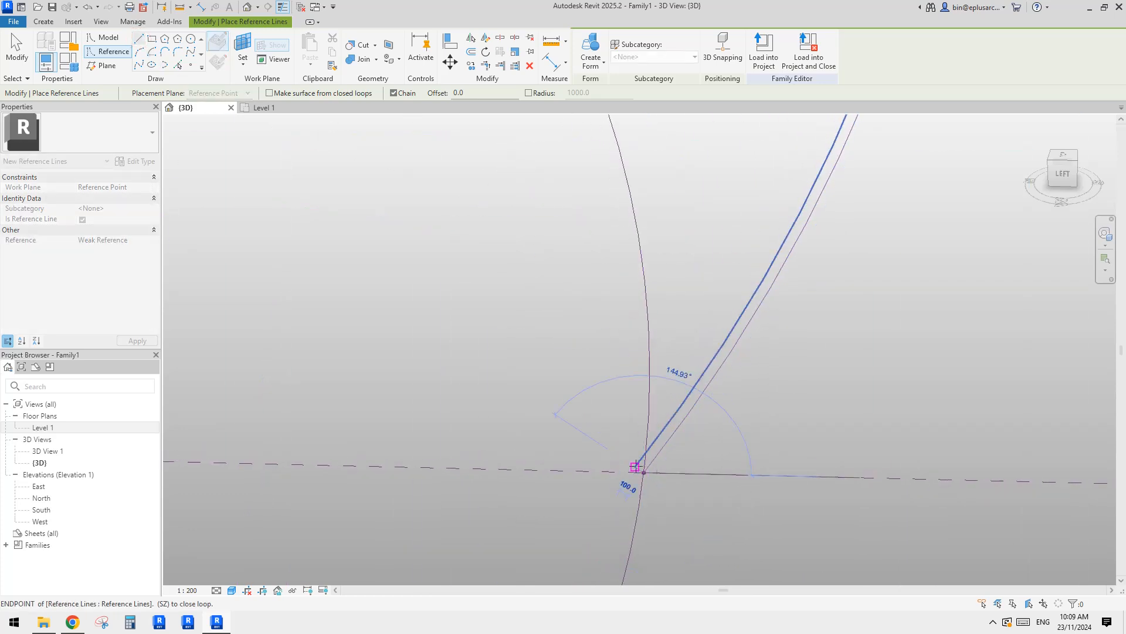
key("Escape")
Connect the upper ends of the two arcs with a straight reference line, closing the thin profile.
scroll(616, 408, "down", 8)
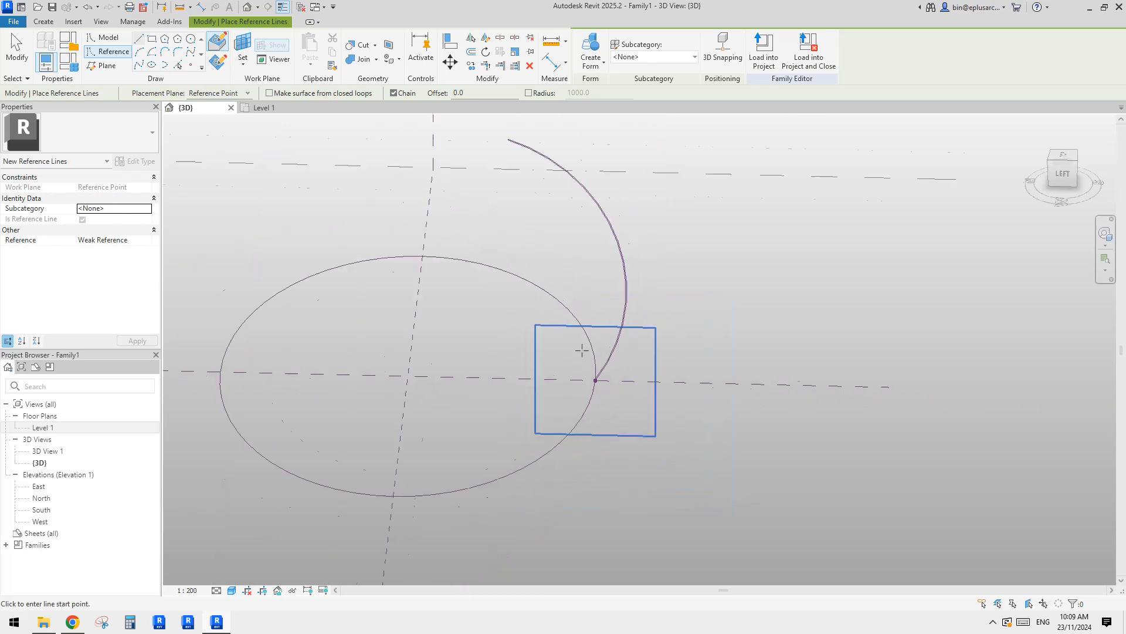
scroll(637, 352, "up", 5)
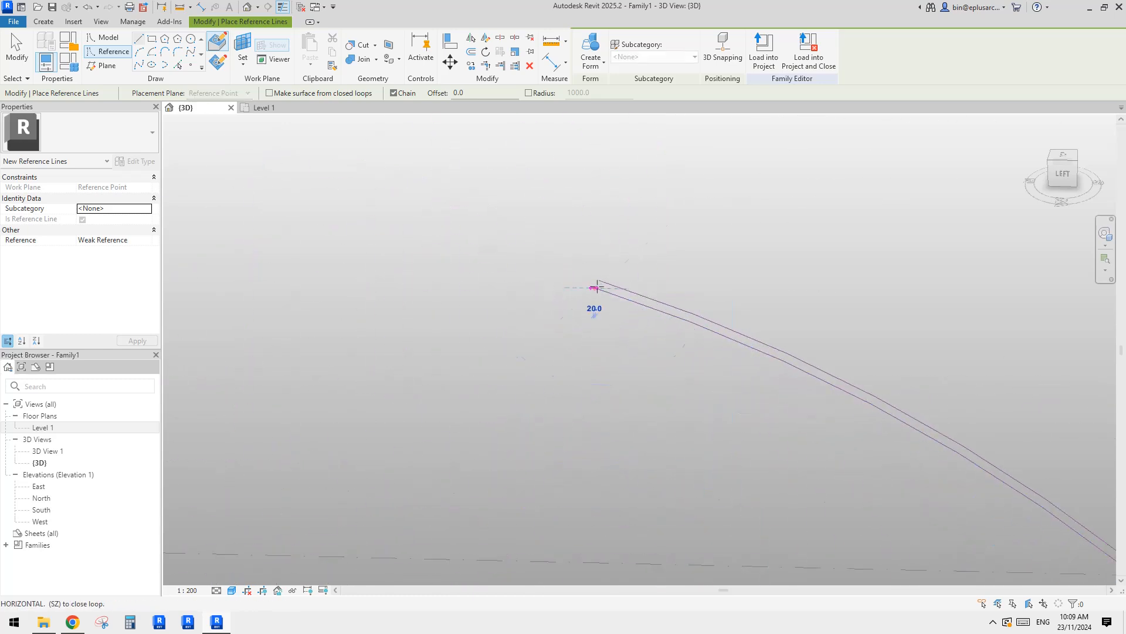
left_click(597, 280)
scroll(601, 280, "up", 3)
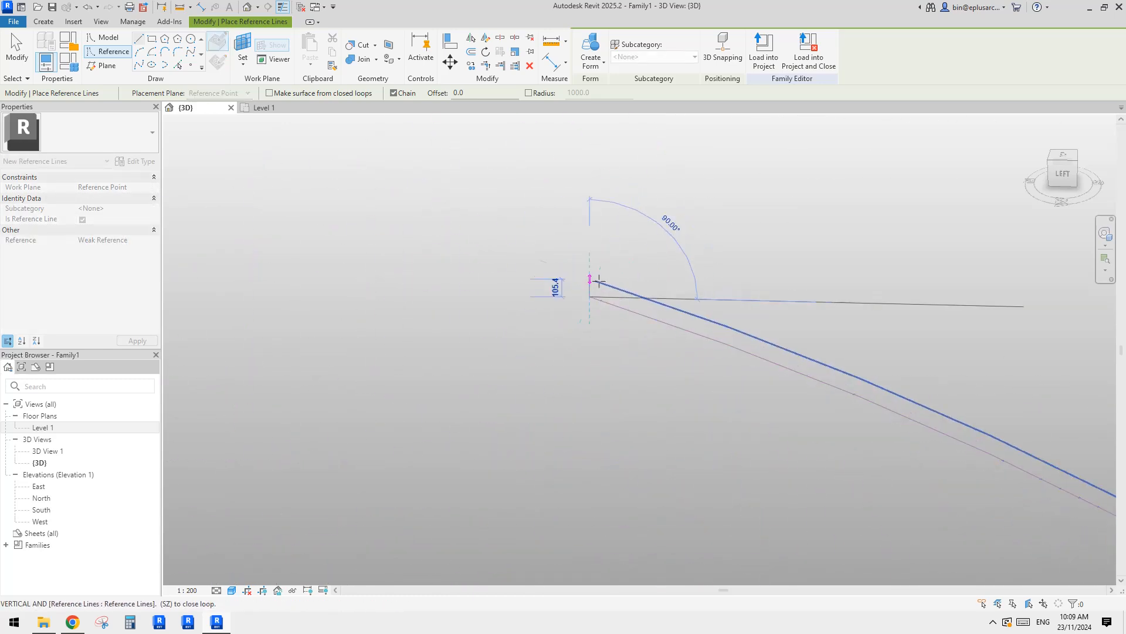
scroll(597, 282, "up", 2)
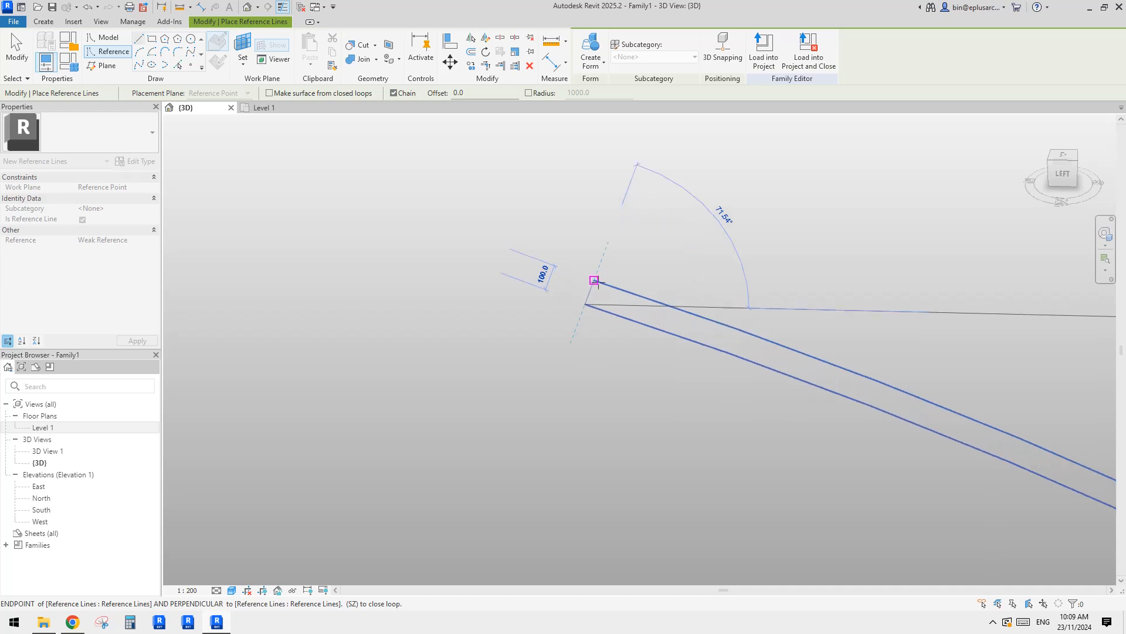
key("s")
key("Escape")
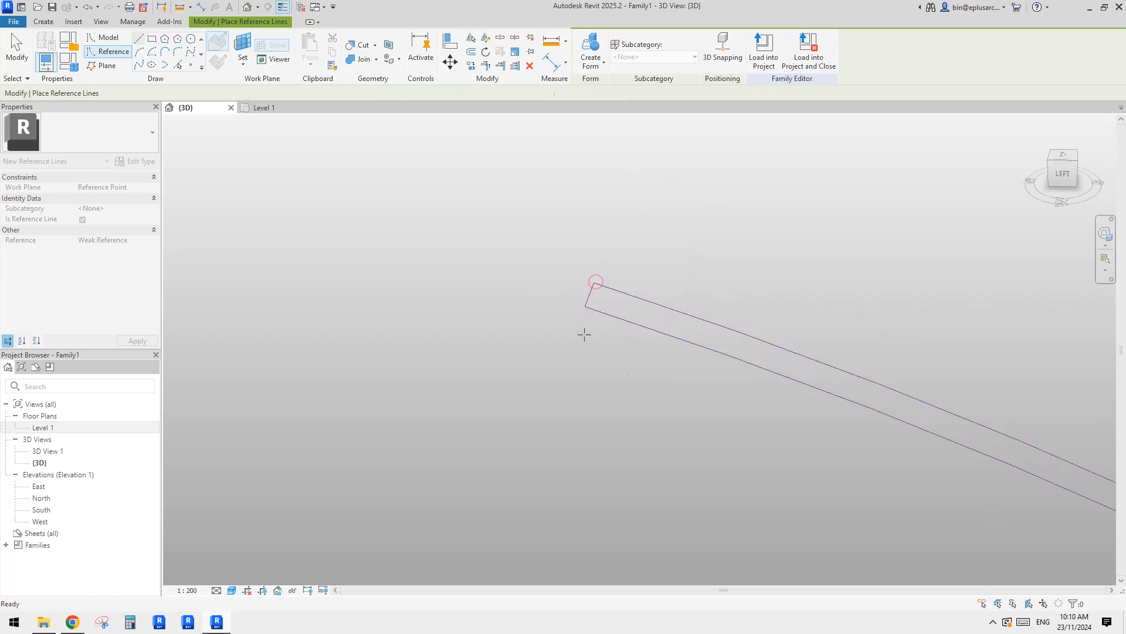
key("Escape")
Create a form from the closed double-arc profile and the ellipse as its path.
scroll(599, 354, "down", 6)
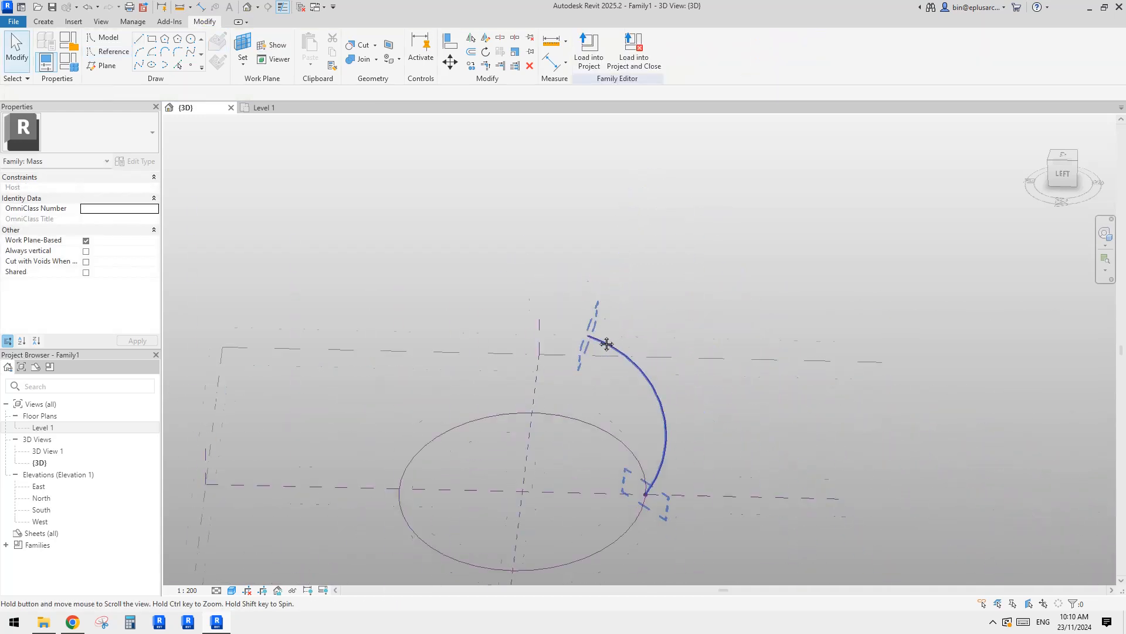
left_click(631, 348)
scroll(575, 346, "up", 7)
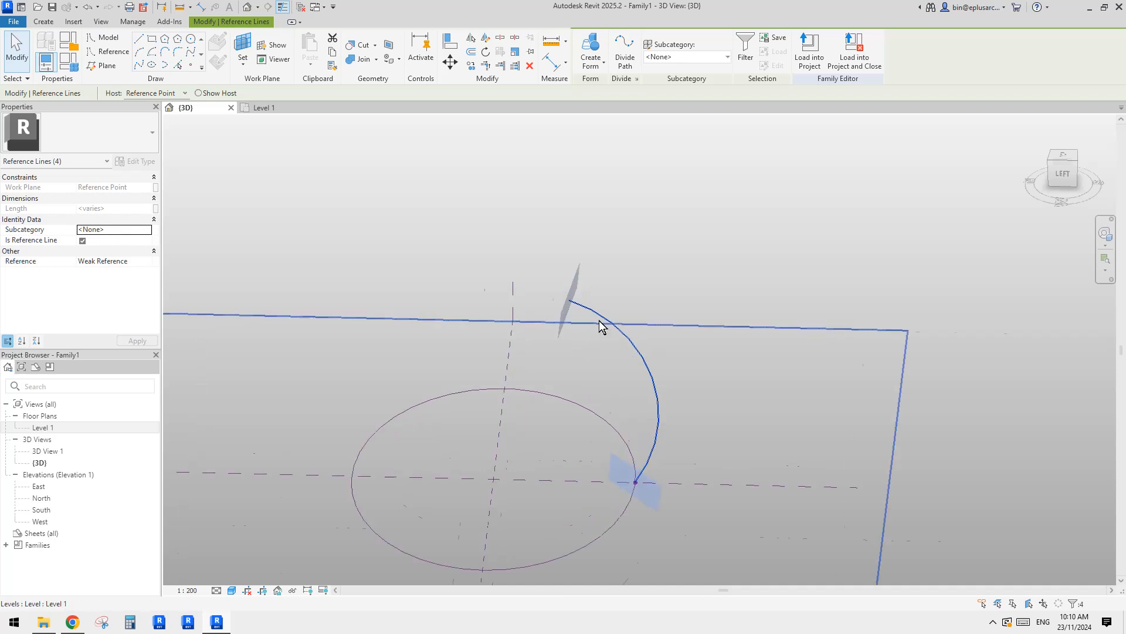
scroll(629, 370, "down", 5)
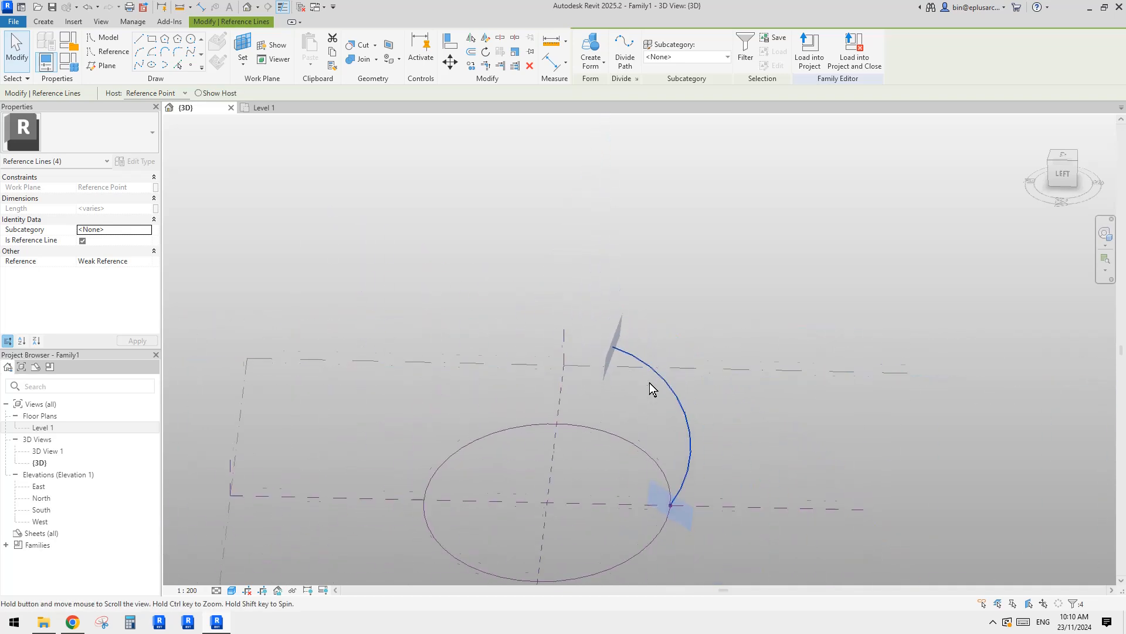
scroll(625, 341, "up", 4)
middle_click_drag(722, 467, 721, 436)
left_click(590, 420, "ctrl")
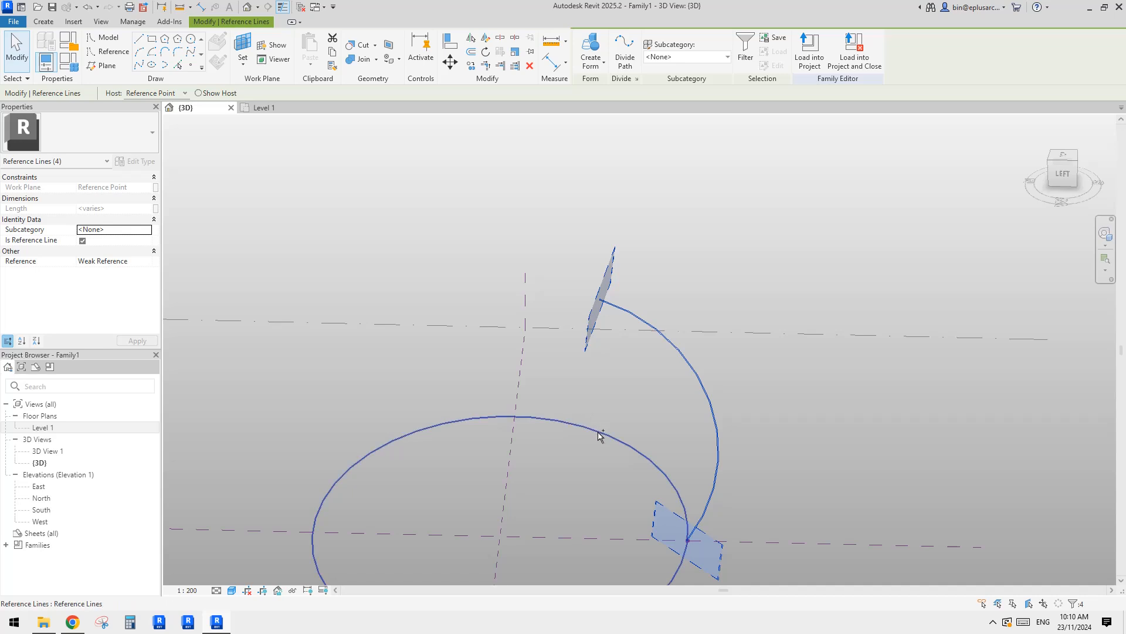
middle_click_drag(598, 432, 647, 365)
left_click(591, 46)
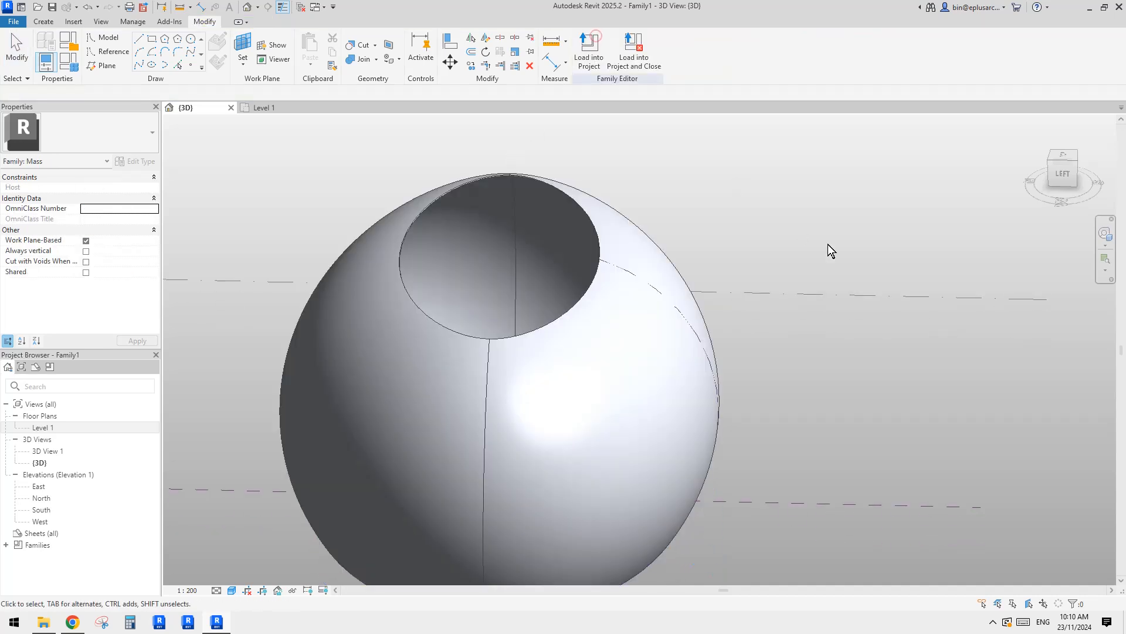
Examine the new hollow form from the front and from a lower side angle.
scroll(828, 249, "down", 2)
middle_click_drag(813, 289, 645, 365, "shift")
middle_click_drag(646, 365, 586, 425, "shift")
scroll(626, 358, "up", 2)
left_click(626, 357)
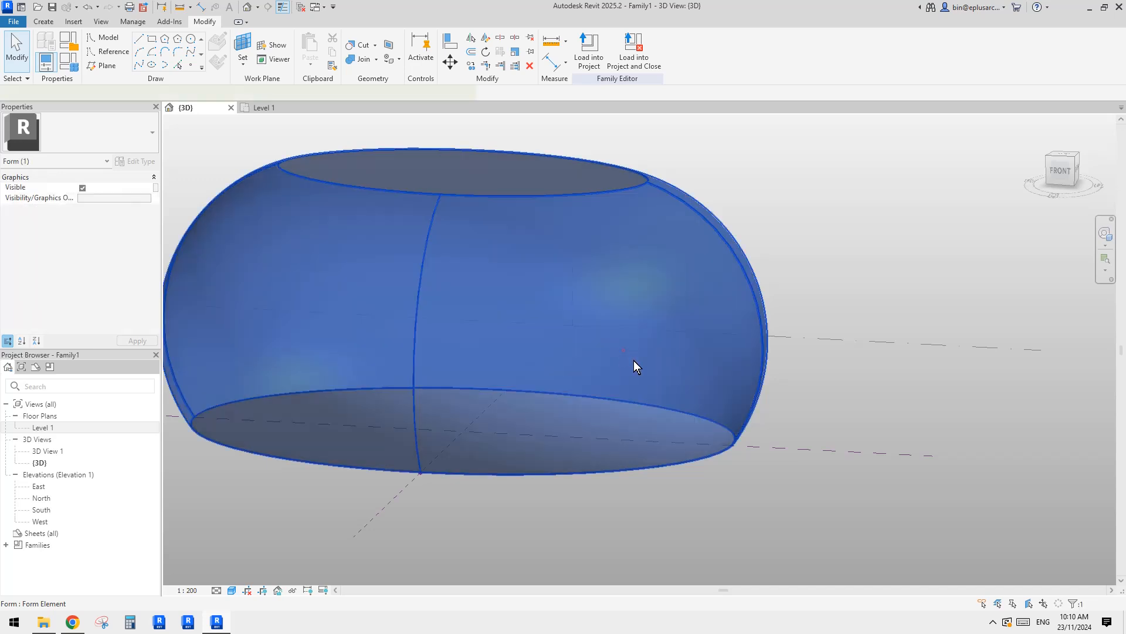
mouse_move(634, 360)
middle_mouse_down("shift")
mouse_move(611, 365)
mouse_move(649, 370)
middle_mouse_up("shift")
scroll(649, 370, "down", 1)
key("Escape")
scroll(675, 405, "up", 2)
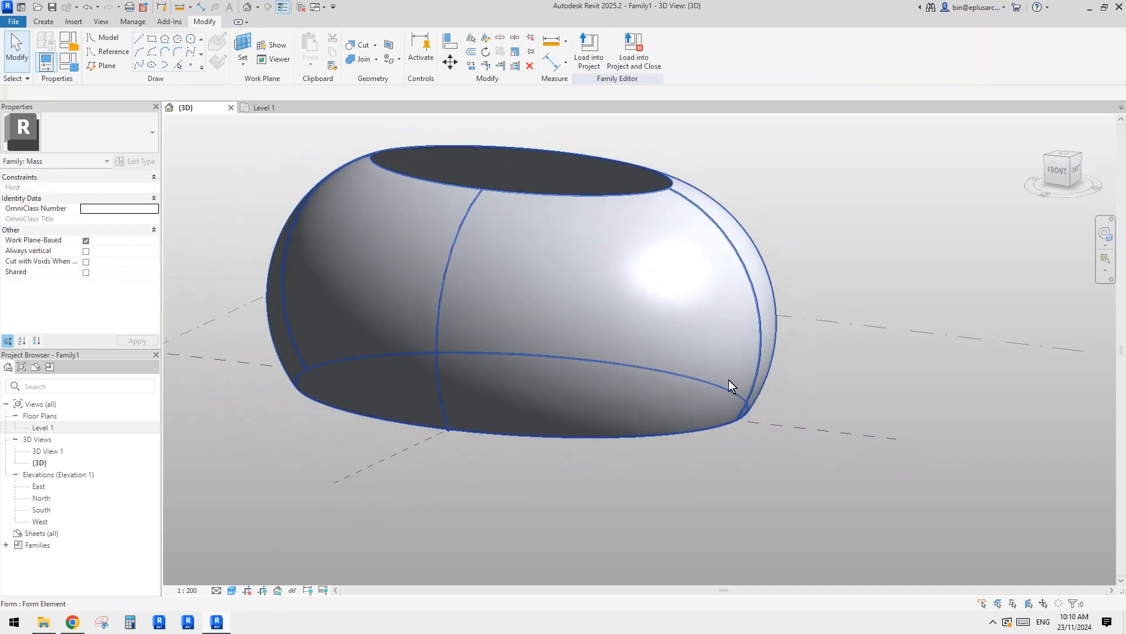
Divide the outer front surface of the form into a UV grid with Divide Surface.
scroll(687, 375, "up", 1)
left_click(604, 310)
middle_click_drag(671, 355, 671, 361, "shift")
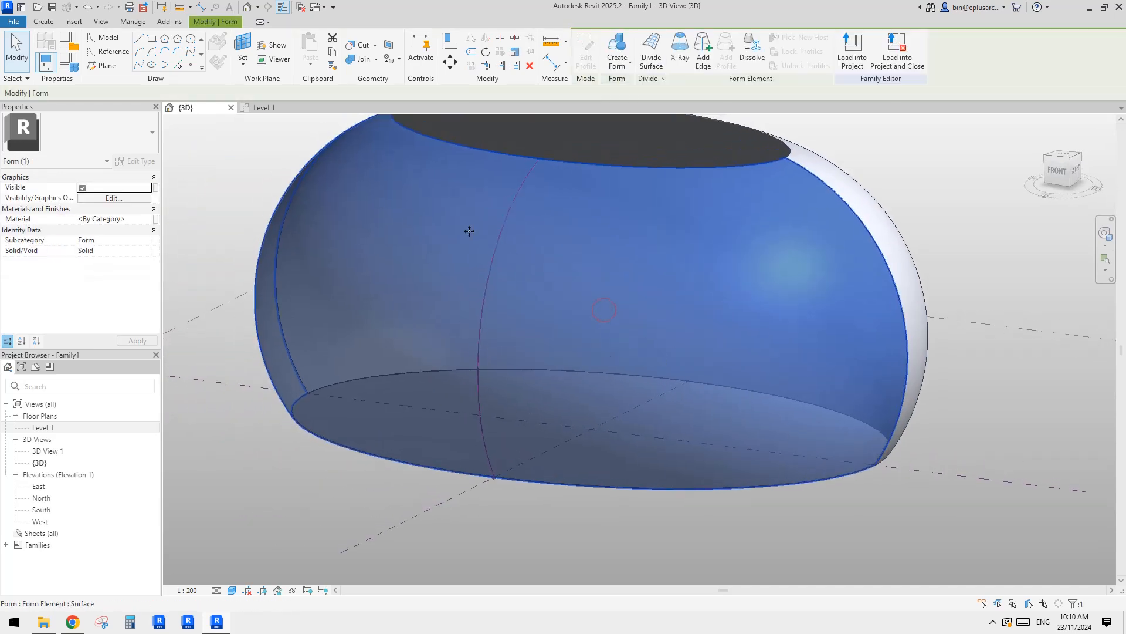
left_click(1031, 423)
left_click(683, 314)
middle_click_drag(634, 352, 607, 325, "shift")
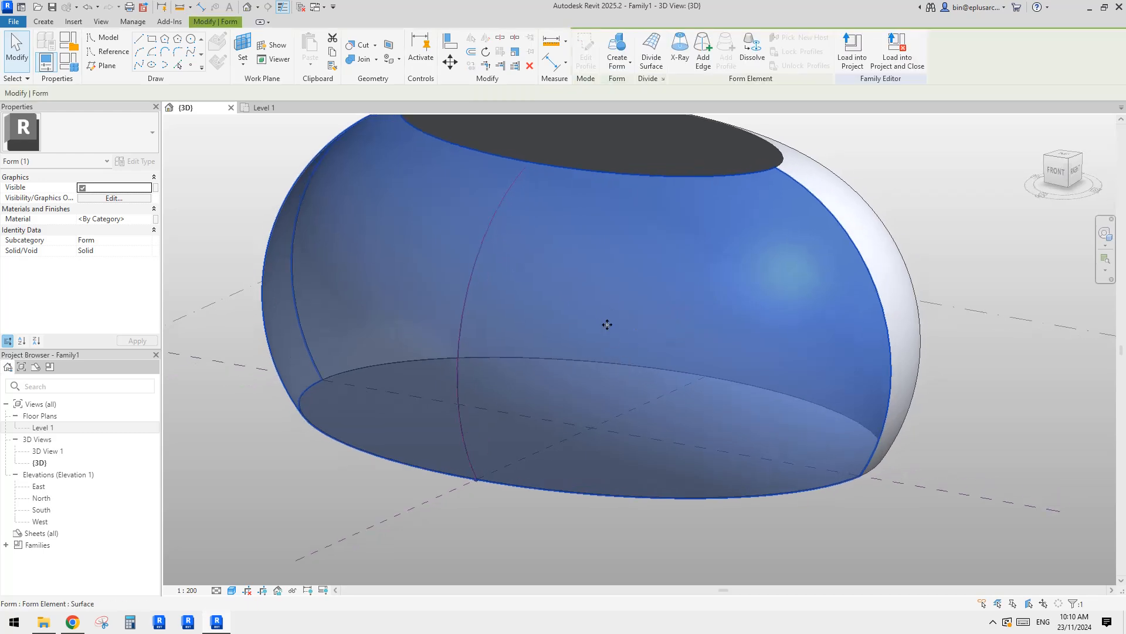
left_click(651, 57)
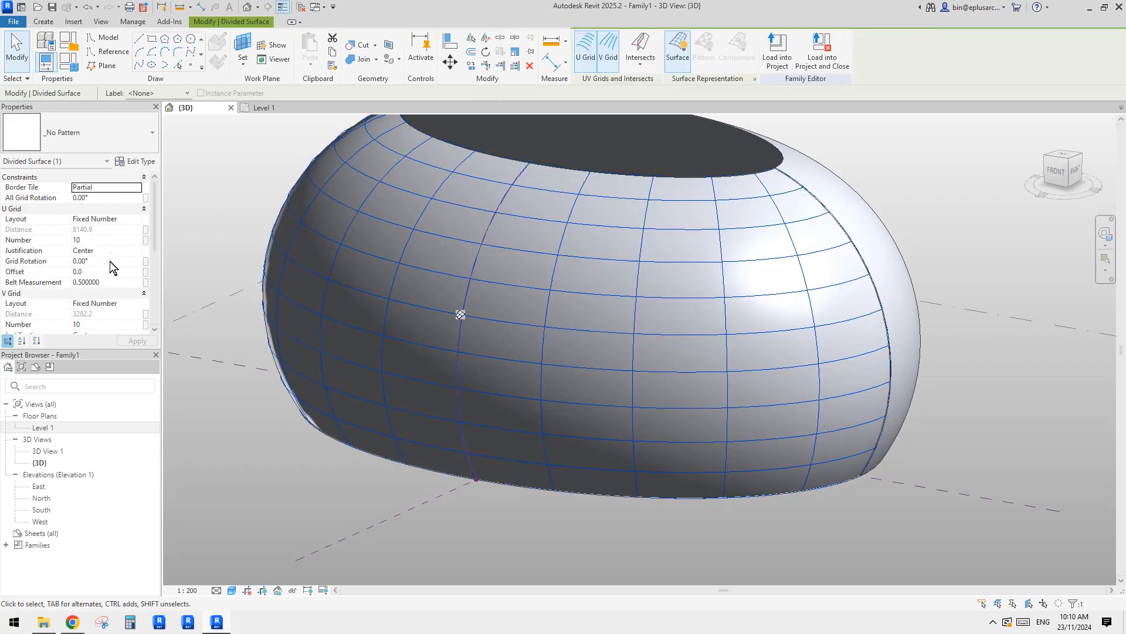
middle_click_drag(619, 316, 589, 270, "shift")
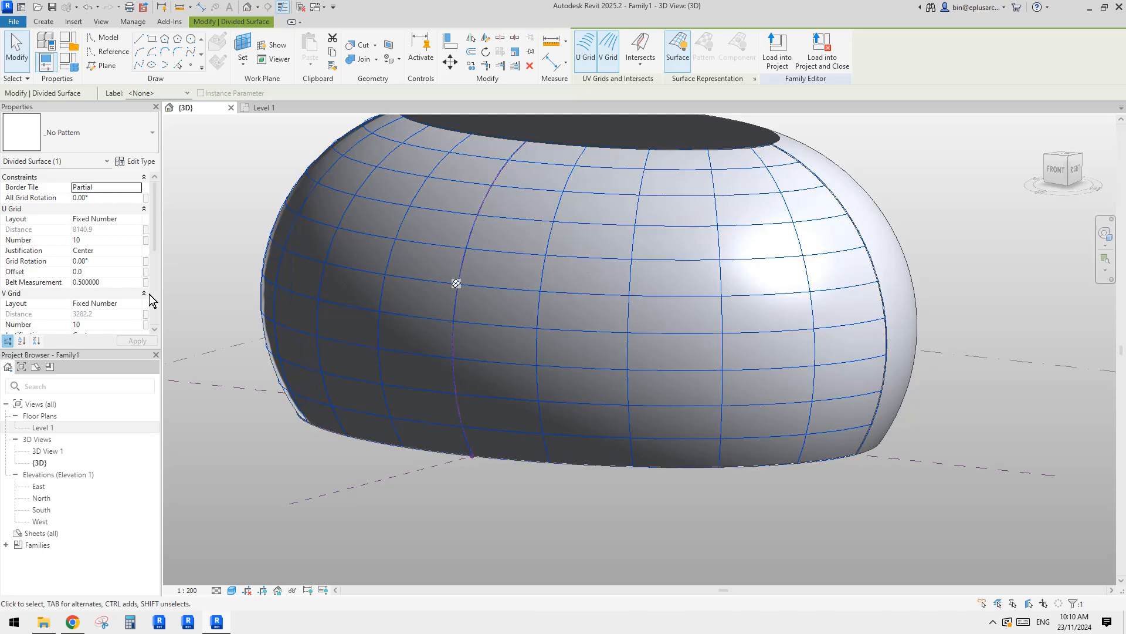
Set the V grid number of the divided surface to 5.
left_click(107, 324)
type("5")
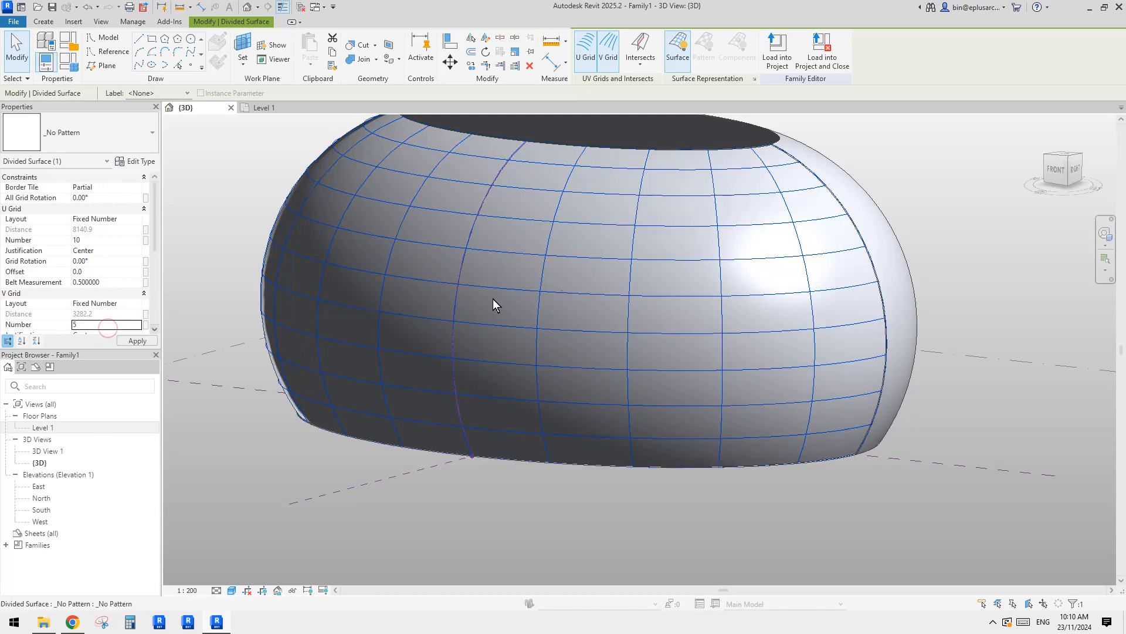
middle_click_drag(615, 270, 579, 301, "shift")
Switch to Chrome to study the metal panel roof photo in the Reddit post, and return to the Revit model.
left_click(85, 624)
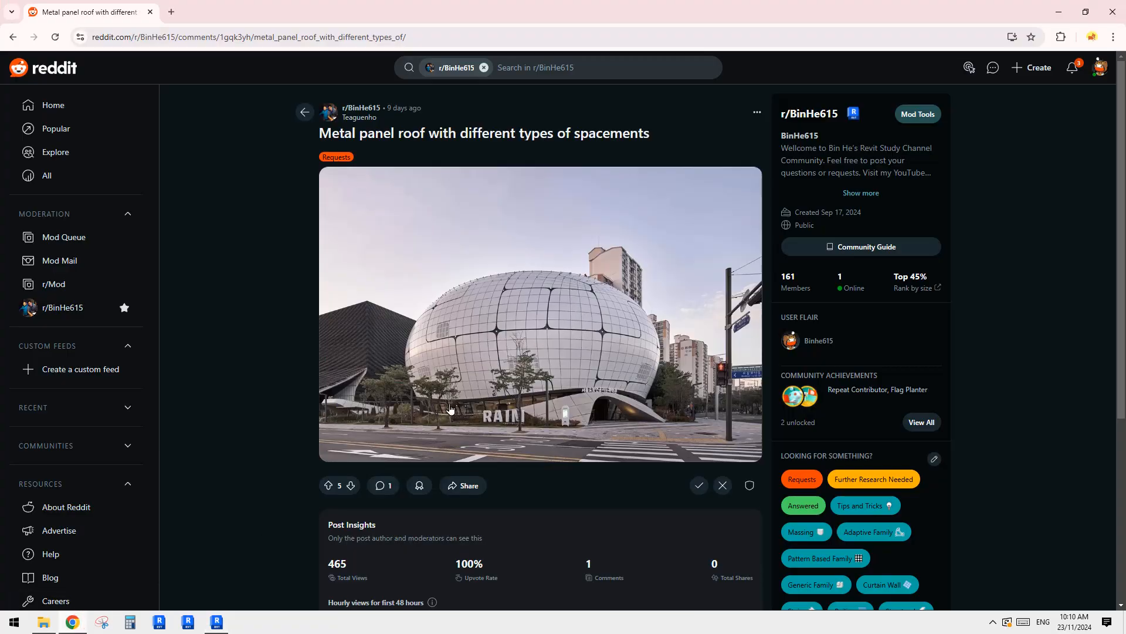
left_click(216, 621)
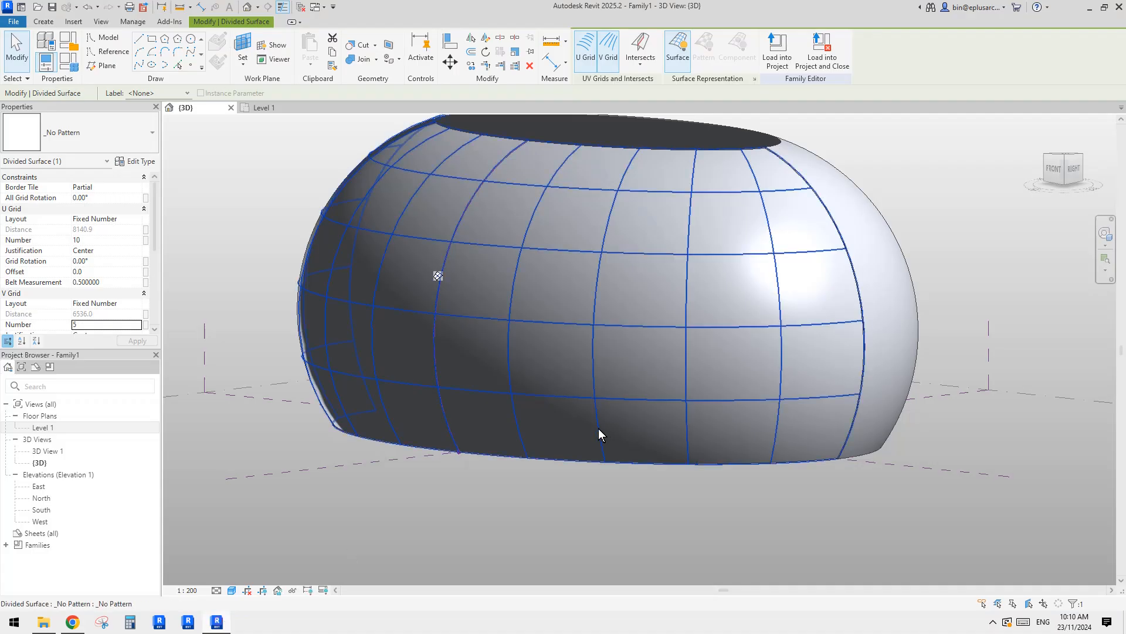
mouse_move(600, 433)
middle_mouse_down("shift")
mouse_move(671, 395)
mouse_move(632, 358)
mouse_move(621, 369)
mouse_move(636, 364)
middle_mouse_up("shift")
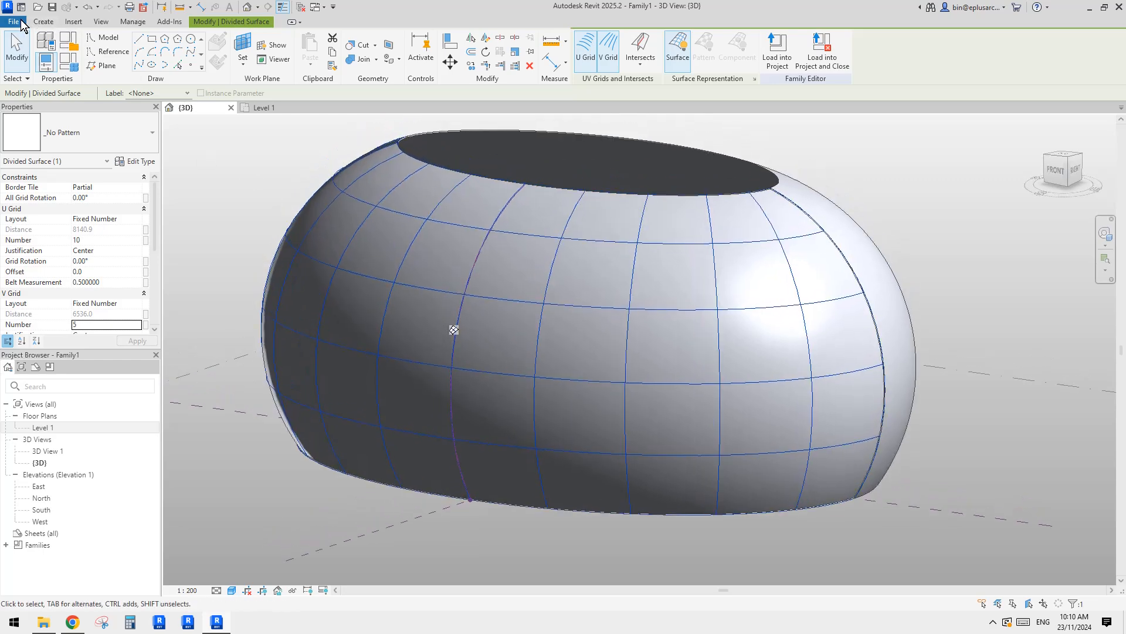
left_click(21, 20)
left_click(704, 283)
middle_click_drag(716, 299, 602, 344, "shift")
key("Escape")
scroll(660, 352, "up", 3)
left_click(672, 316)
scroll(688, 300, "down", 3)
scroll(664, 338, "down", 2)
left_click(636, 290)
middle_click_drag(636, 290, 411, 286, "shift")
key("Escape")
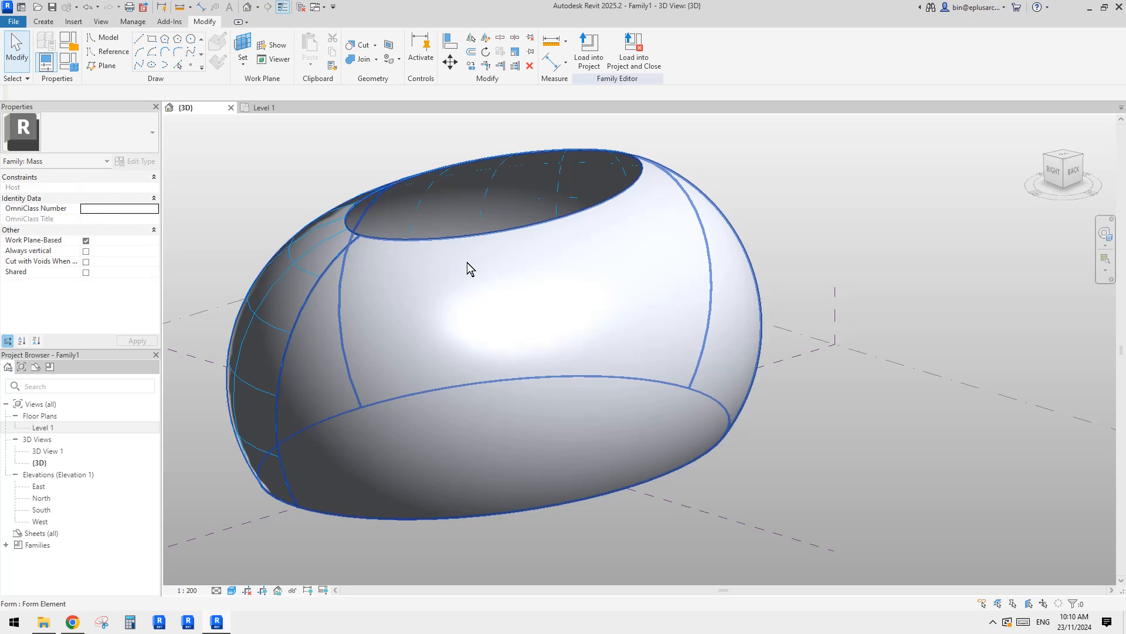
Make the whole solid form not visible by clearing its Visible property.
left_click(510, 283)
middle_click_drag(596, 313, 546, 314, "shift")
left_click(84, 188)
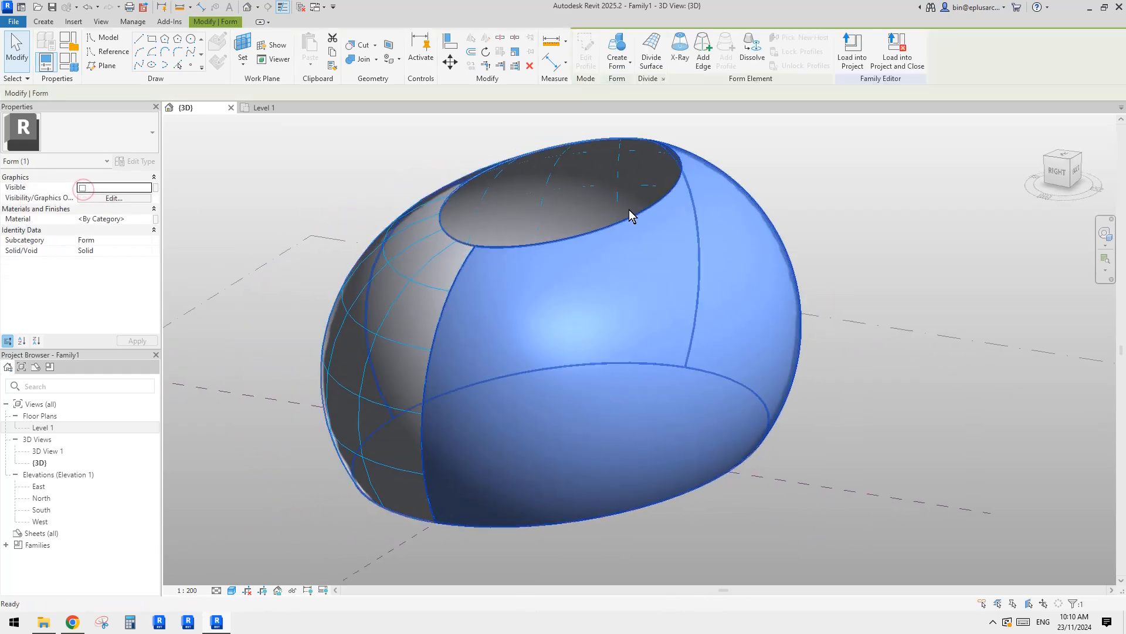
key("Escape")
Turn Preview Visibility on for the 3D view.
middle_click_drag(631, 340, 710, 326, "shift")
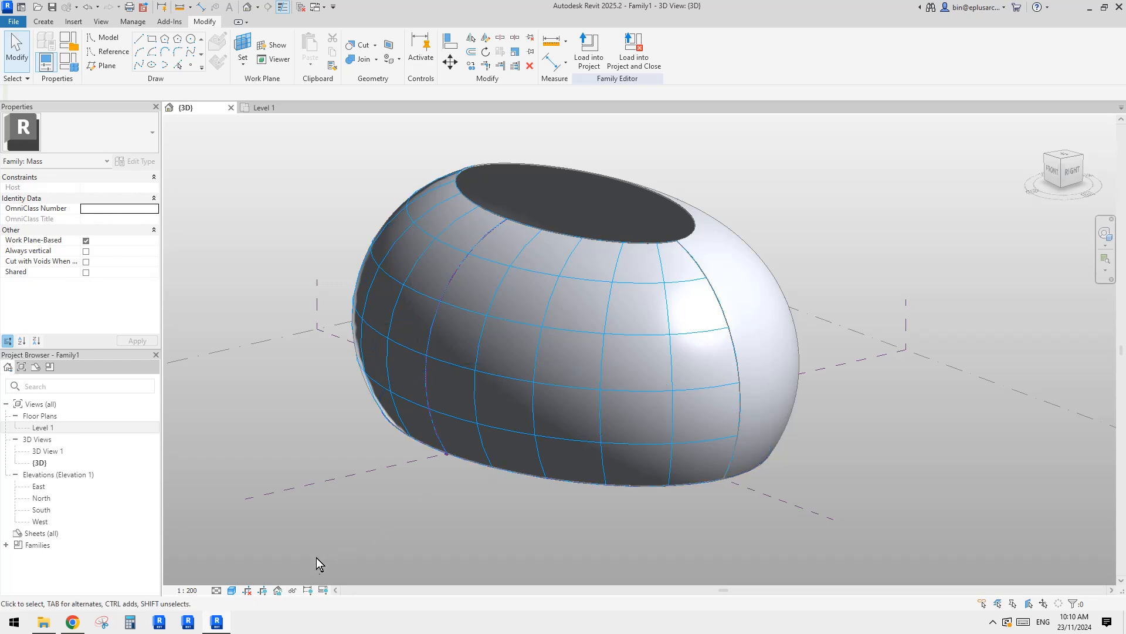
left_click(324, 589)
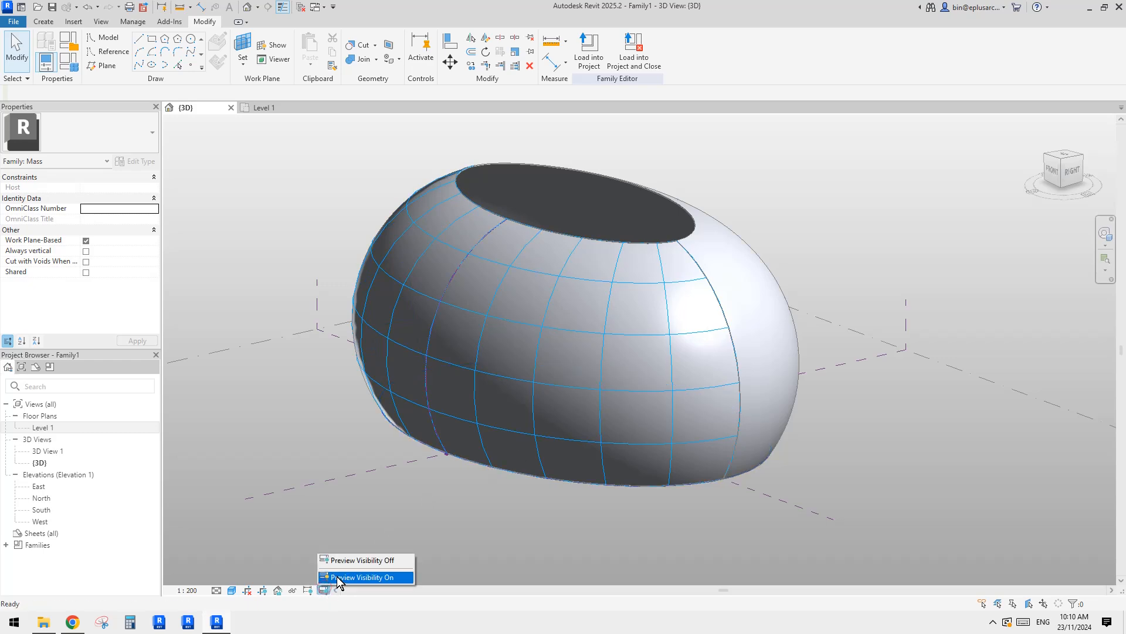
left_click(368, 577)
middle_click_drag(686, 492, 719, 411, "shift")
Examine the divided surface's grid over the ellipse from several angles.
scroll(747, 425, "down", 1)
left_click(719, 408)
scroll(707, 411, "up", 4)
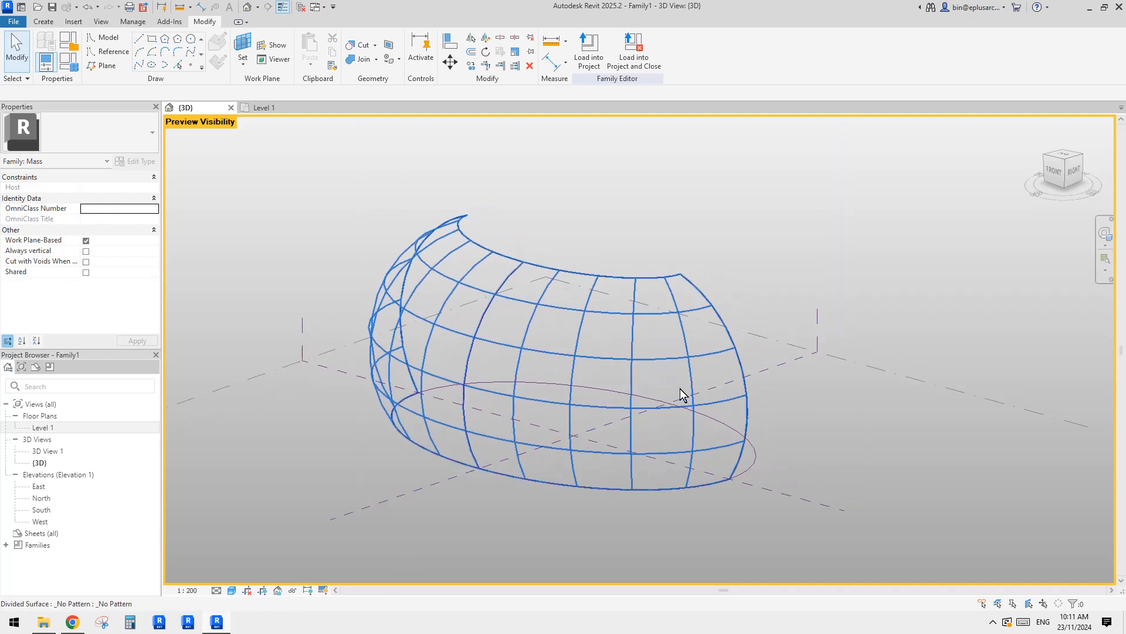
scroll(642, 277, "down", 2)
mouse_move(642, 325)
middle_mouse_down()
mouse_move(671, 322)
mouse_move(635, 303)
middle_mouse_up()
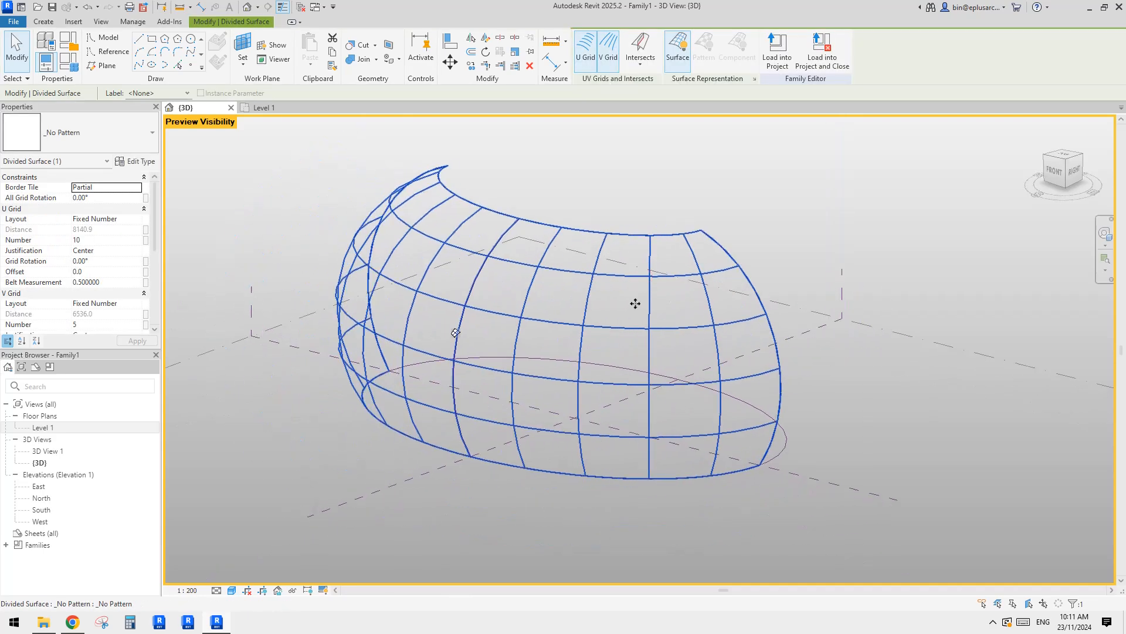
mouse_move(639, 368)
middle_mouse_down("shift")
mouse_move(685, 363)
mouse_move(642, 285)
middle_mouse_up("shift")
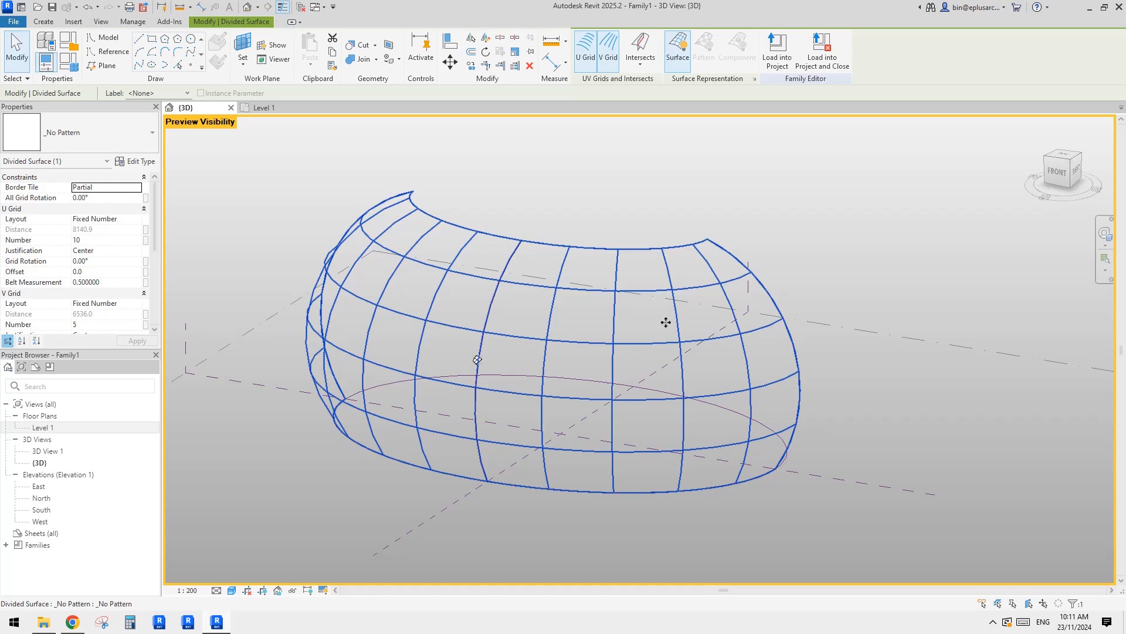
middle_click_drag(666, 322, 759, 275, "shift")
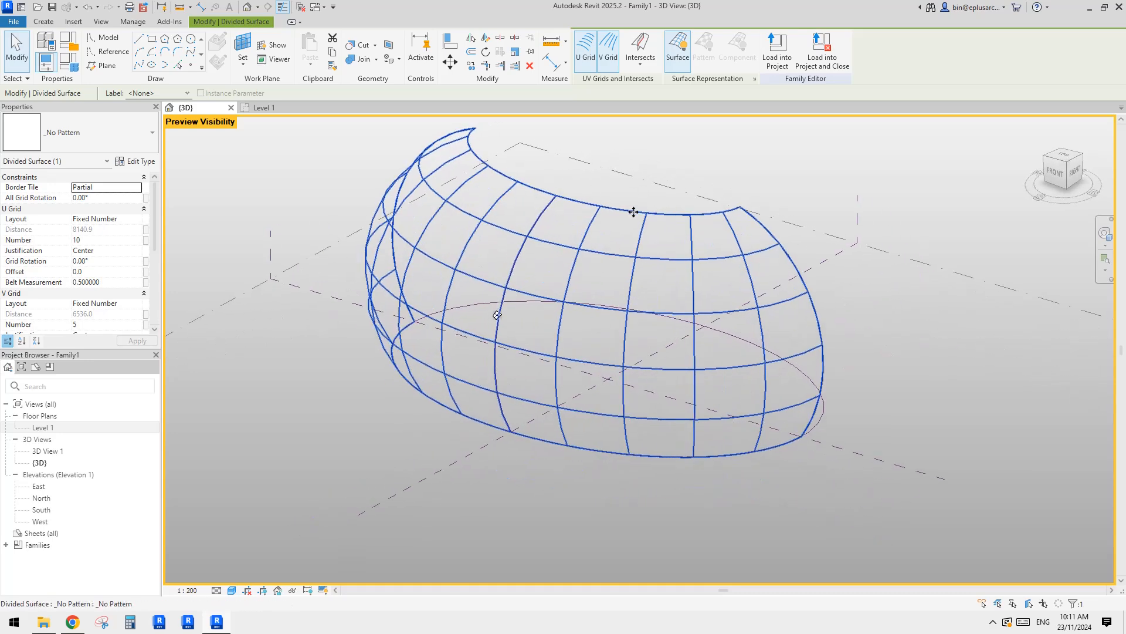
left_click(293, 217)
middle_click_drag(654, 334, 475, 283, "shift")
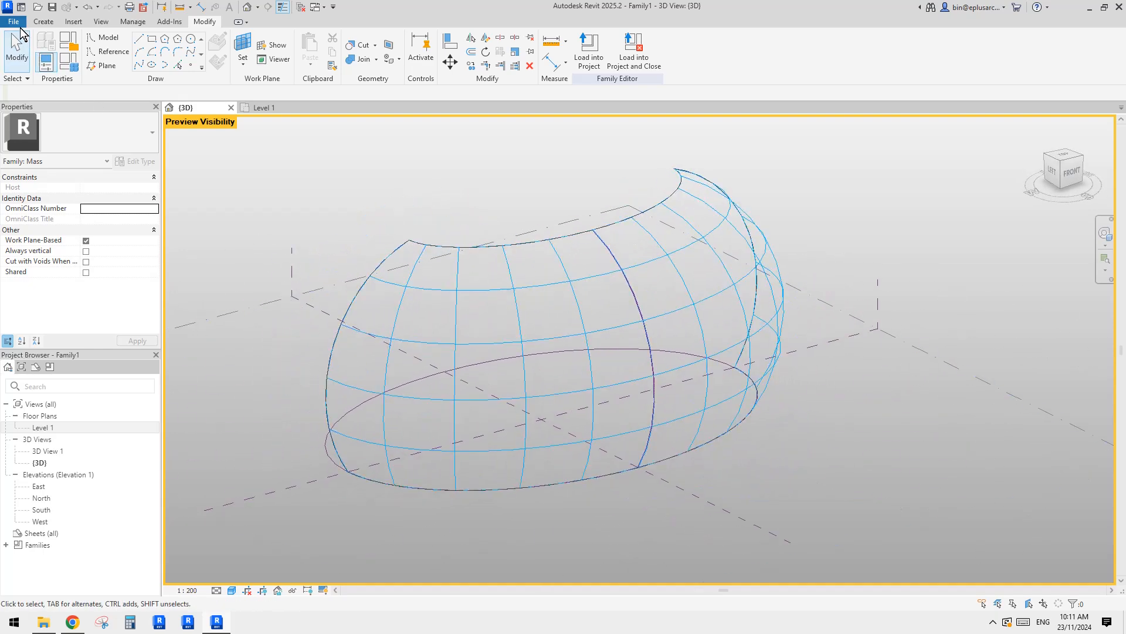
Apply the Rectangle pattern to the divided surface.
left_click(14, 23)
mouse_move(75, 70)
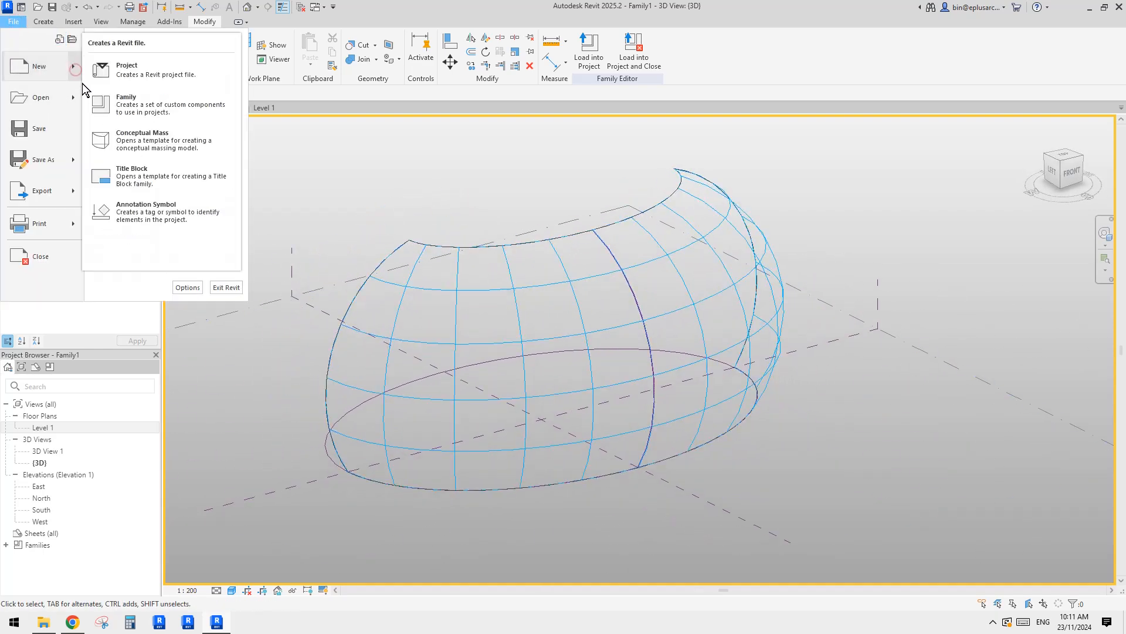
left_click(460, 288)
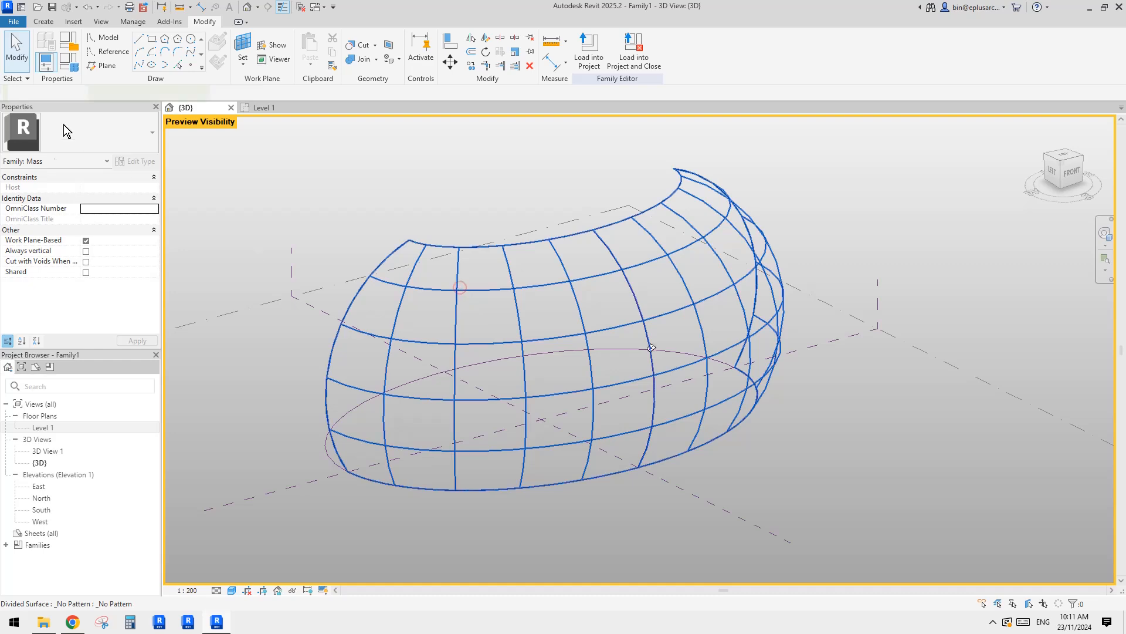
left_click(105, 133)
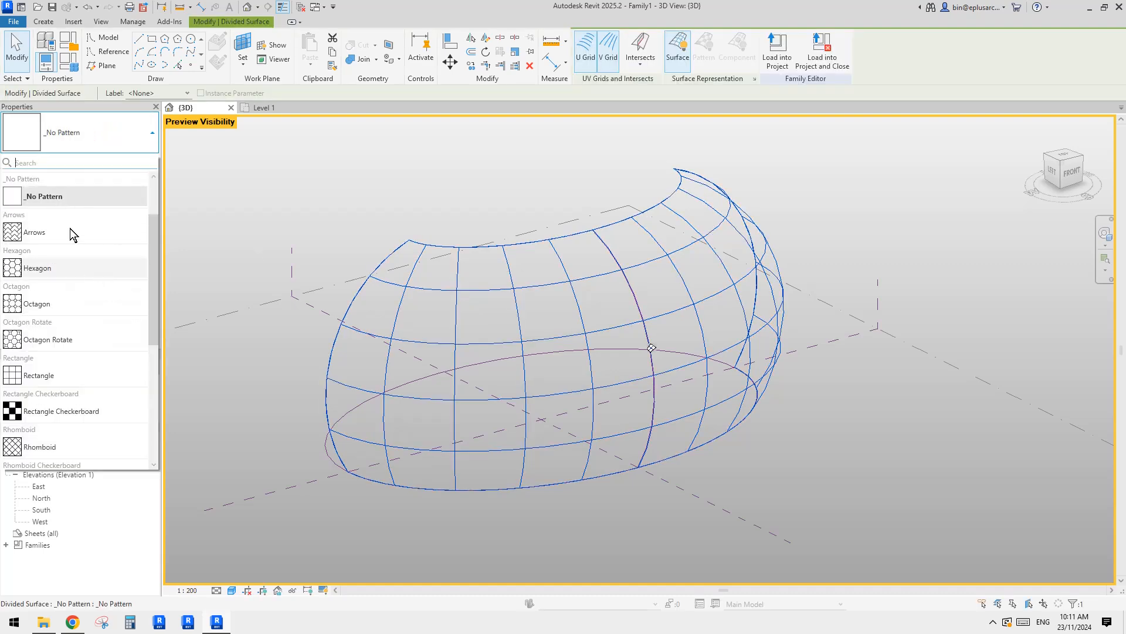
left_click(39, 376)
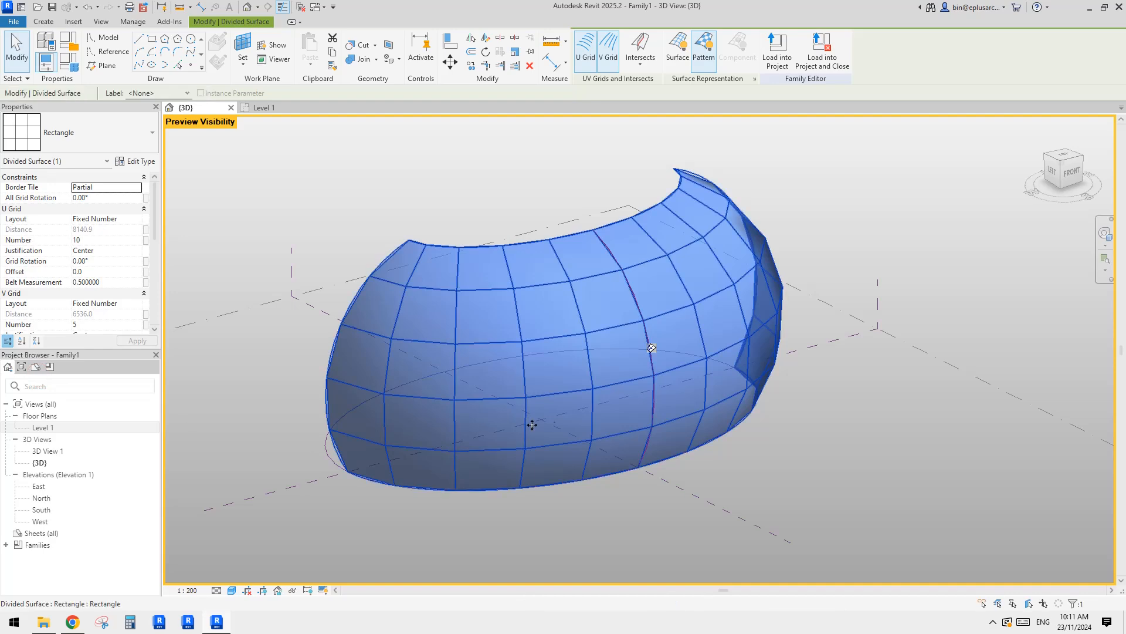
key("Escape")
Inspect the rectangular panels of the patterned surface from its open end and side.
middle_click_drag(872, 465, 787, 385, "shift")
scroll(654, 327, "up", 3)
left_click(645, 319)
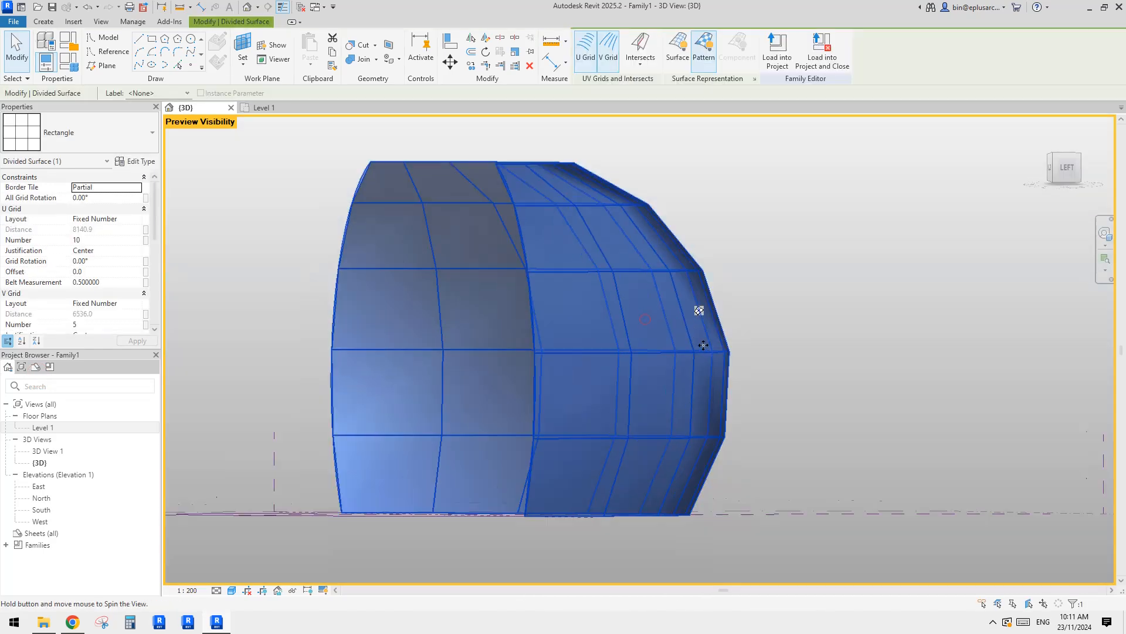
key("Escape")
middle_click_drag(704, 345, 868, 326, "shift")
scroll(714, 322, "down", 1)
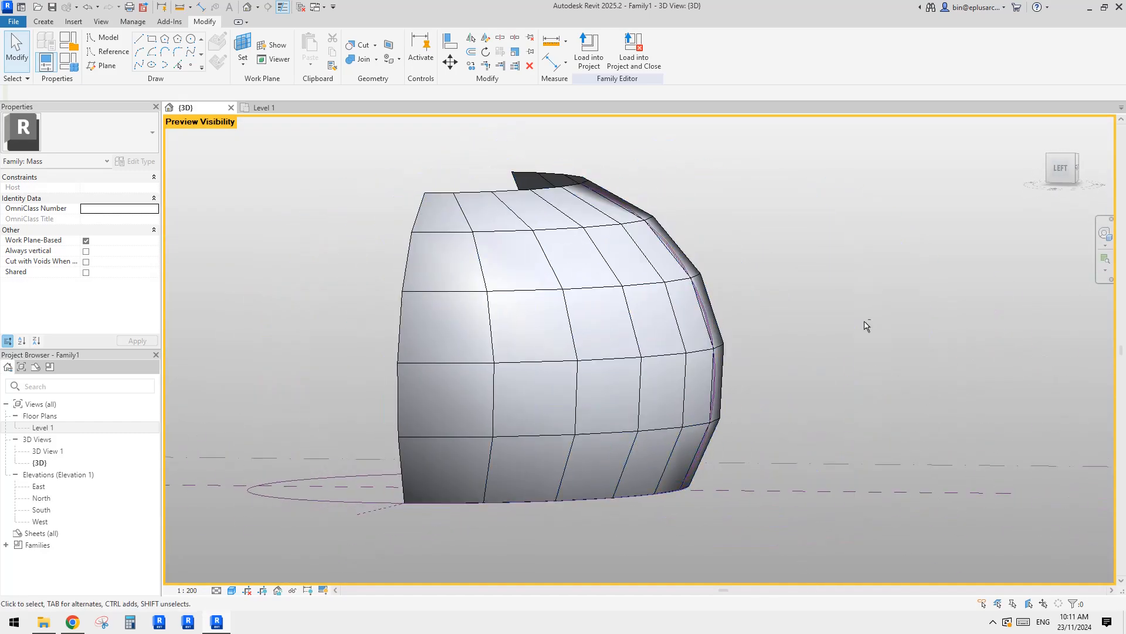
Examine the rectangular panel pattern from several sides and compare it with the roof photo in the Reddit post in Chrome.
scroll(717, 307, "up", 4)
middle_click_drag(679, 360, 622, 296, "shift")
middle_click_drag(535, 281, 774, 320, "shift")
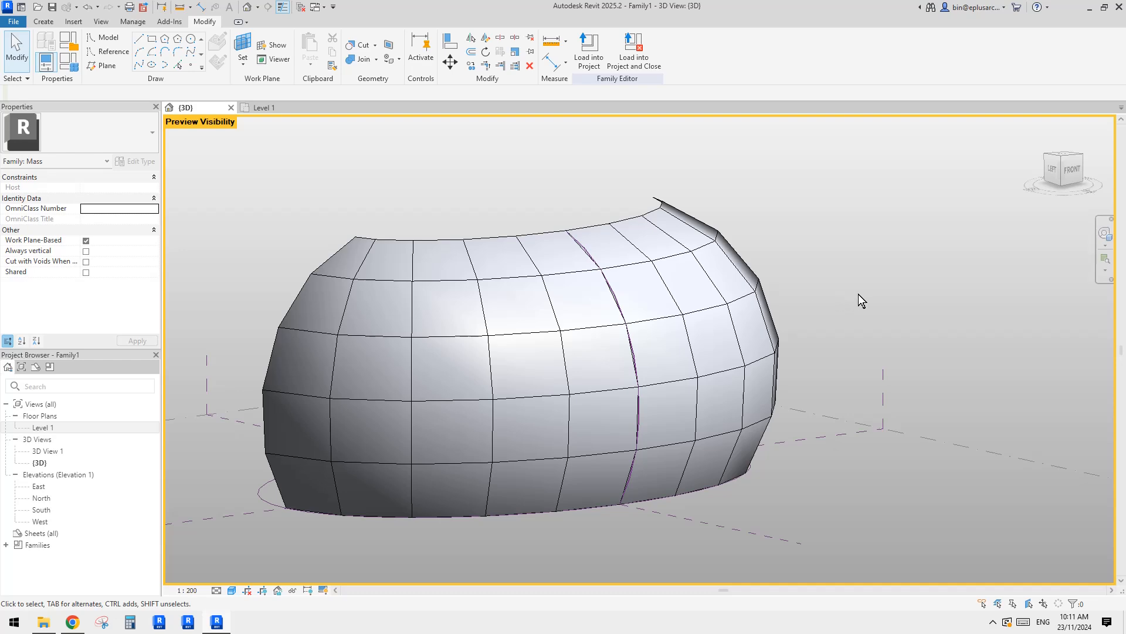
middle_click_drag(853, 295, 631, 324, "shift")
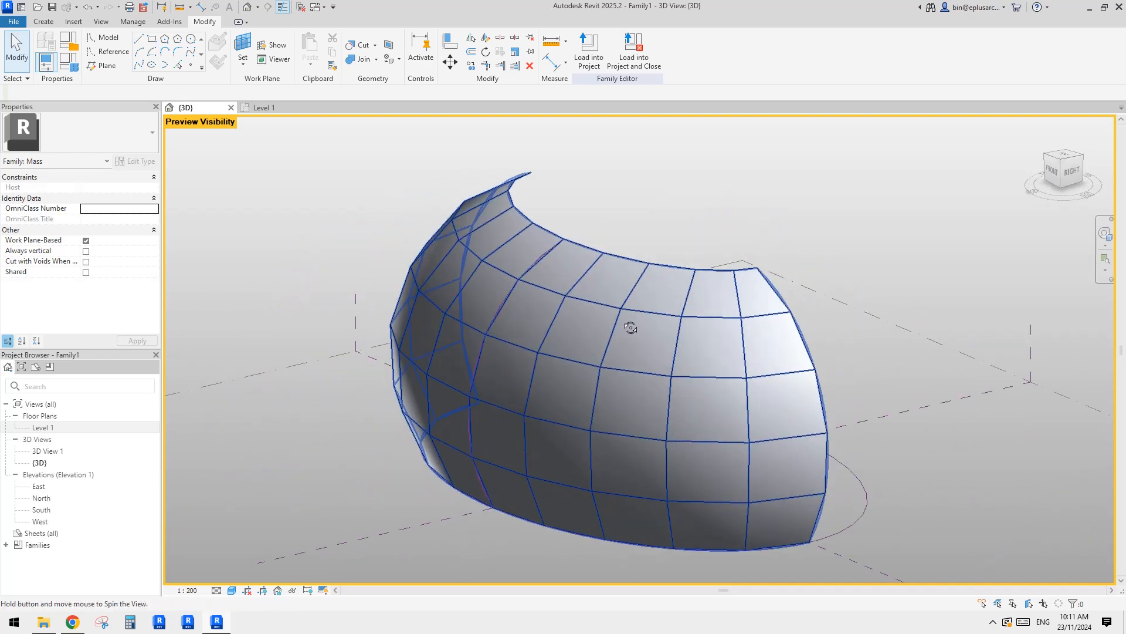
left_click(77, 625)
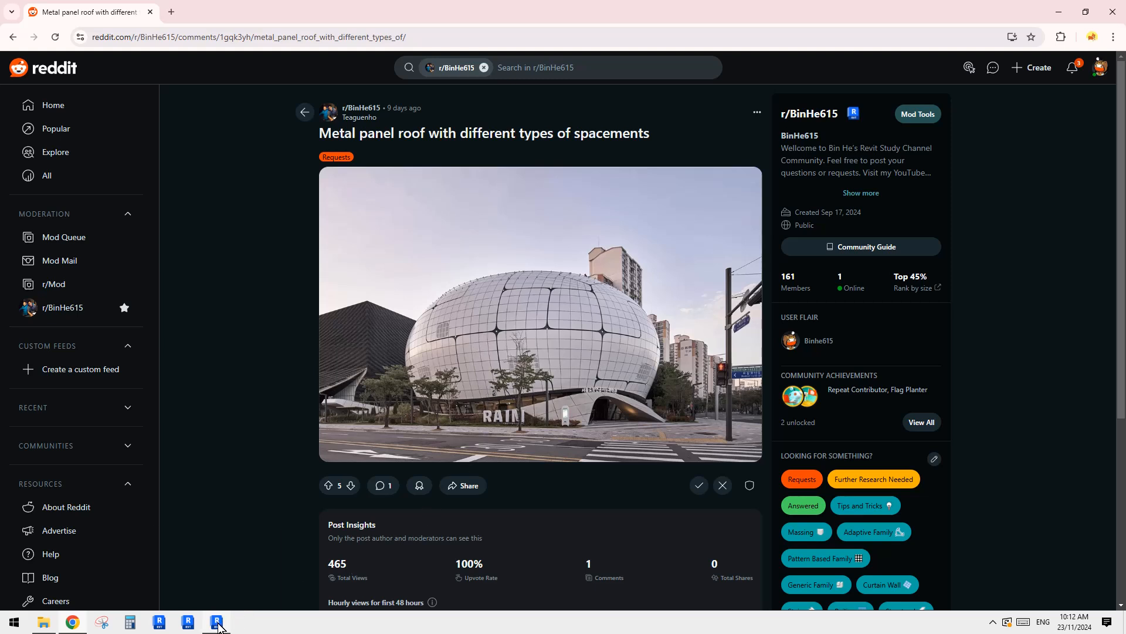
left_click(217, 557)
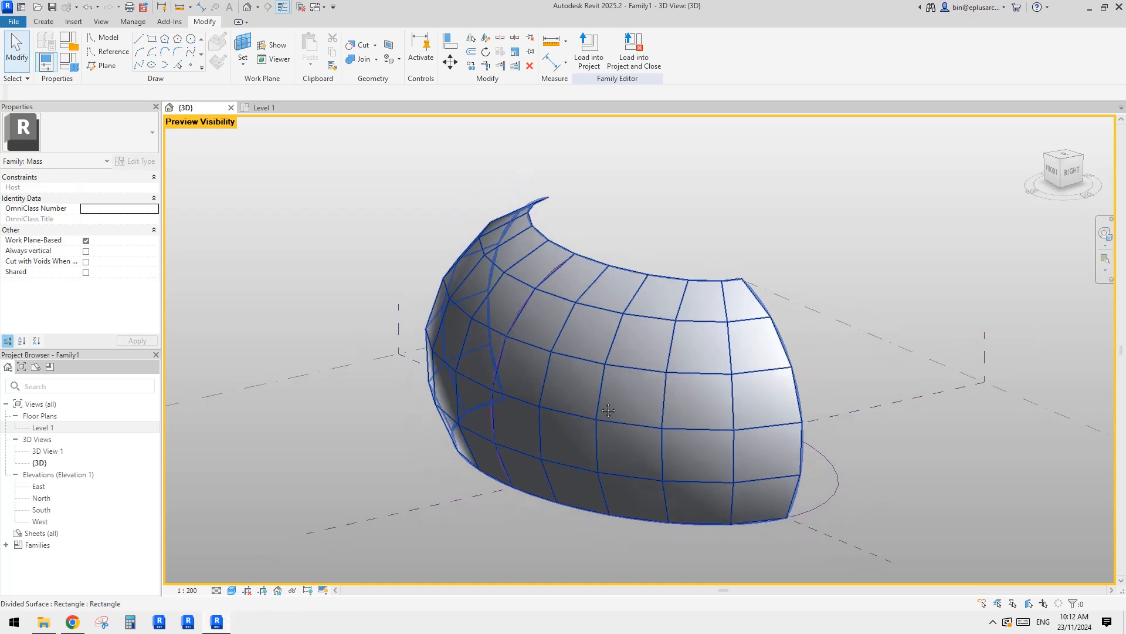
middle_click_drag(608, 410, 801, 344, "shift")
scroll(710, 388, "up", 2)
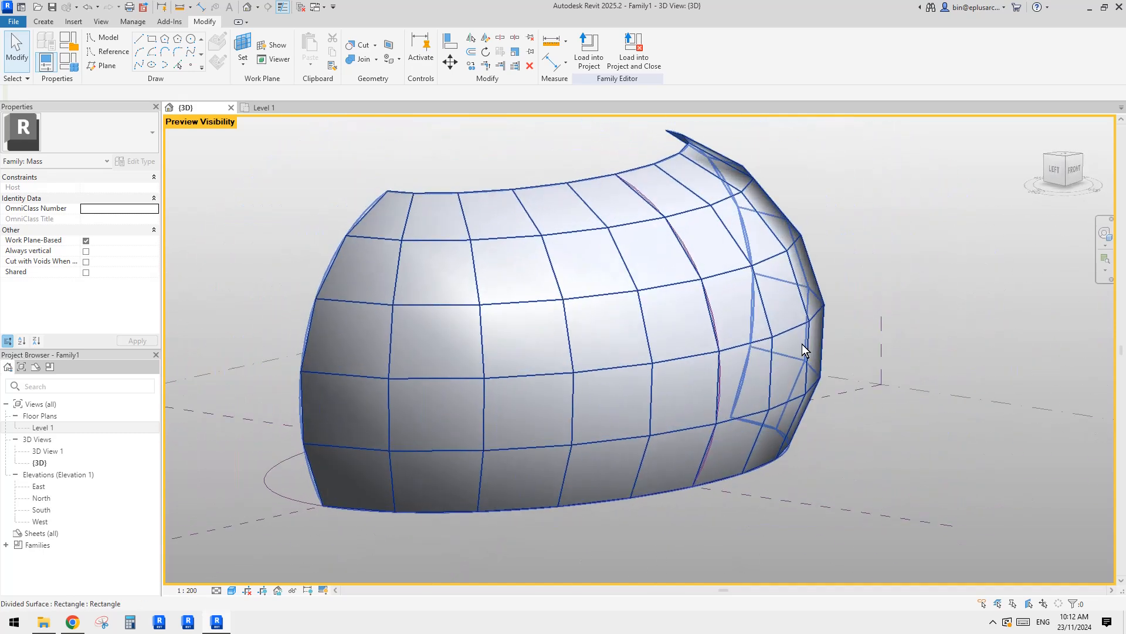
left_click(742, 309)
key("Escape")
middle_click_drag(730, 307, 708, 309)
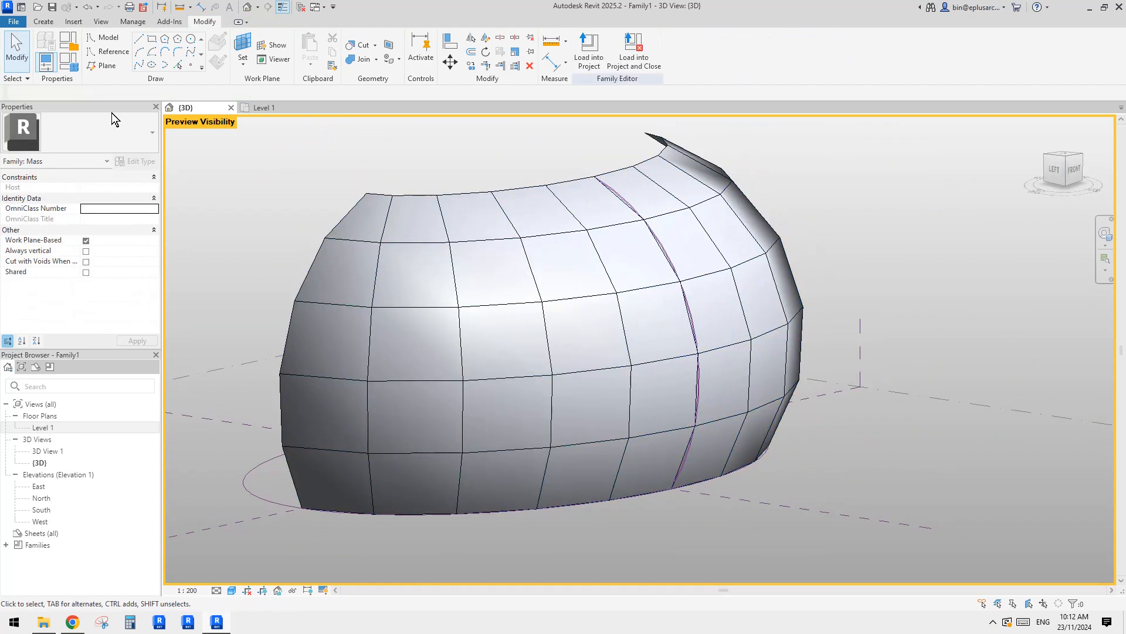
Create a new family from the Metric Generic Model Pattern Based.rft template.
left_click(13, 21)
left_click(73, 65)
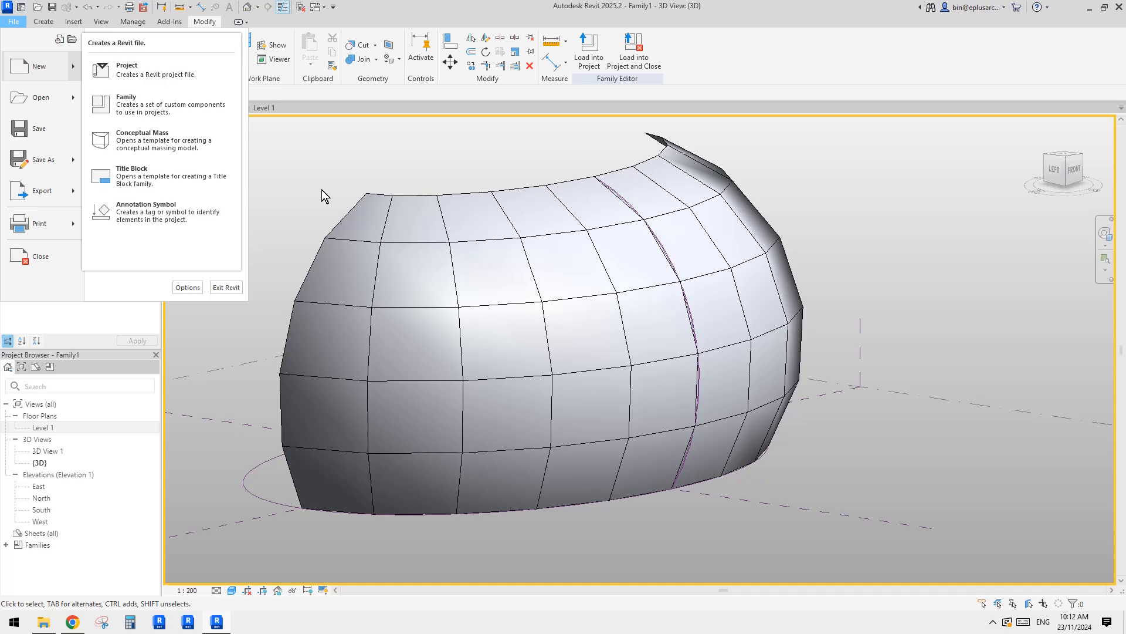
left_click(165, 112)
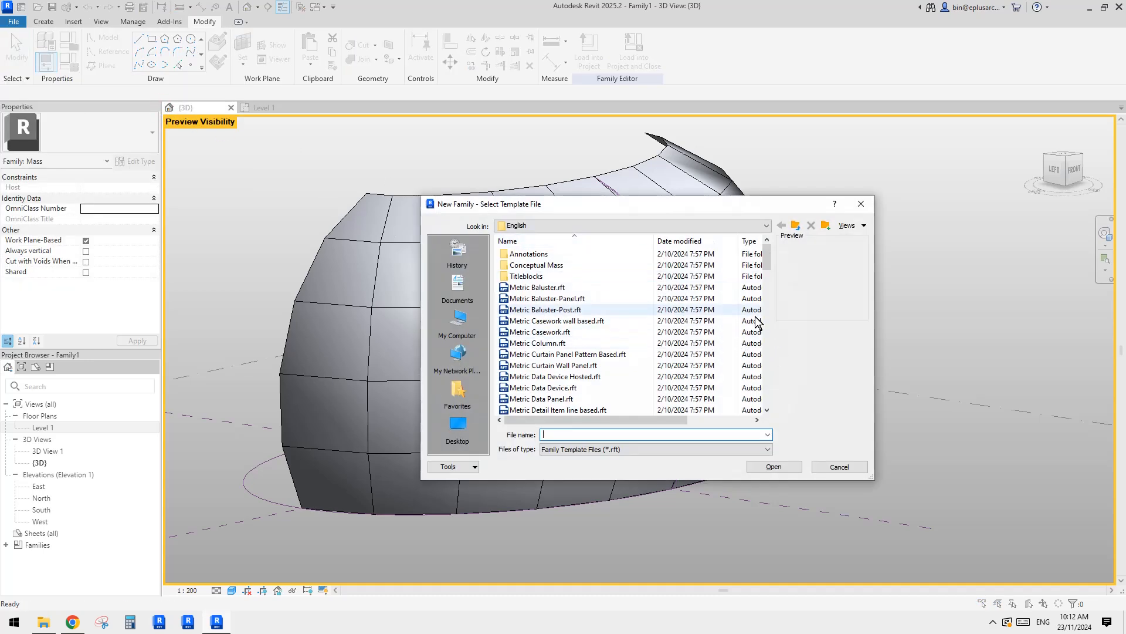
scroll(619, 332, "down", 6)
scroll(604, 368, "down", 4)
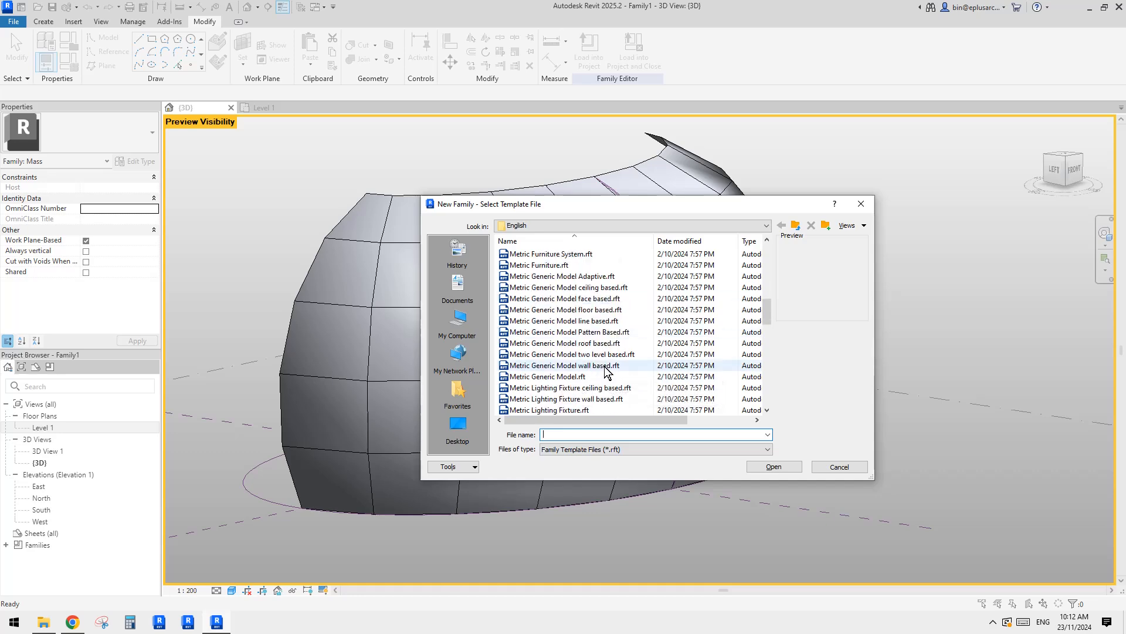
left_click(578, 320)
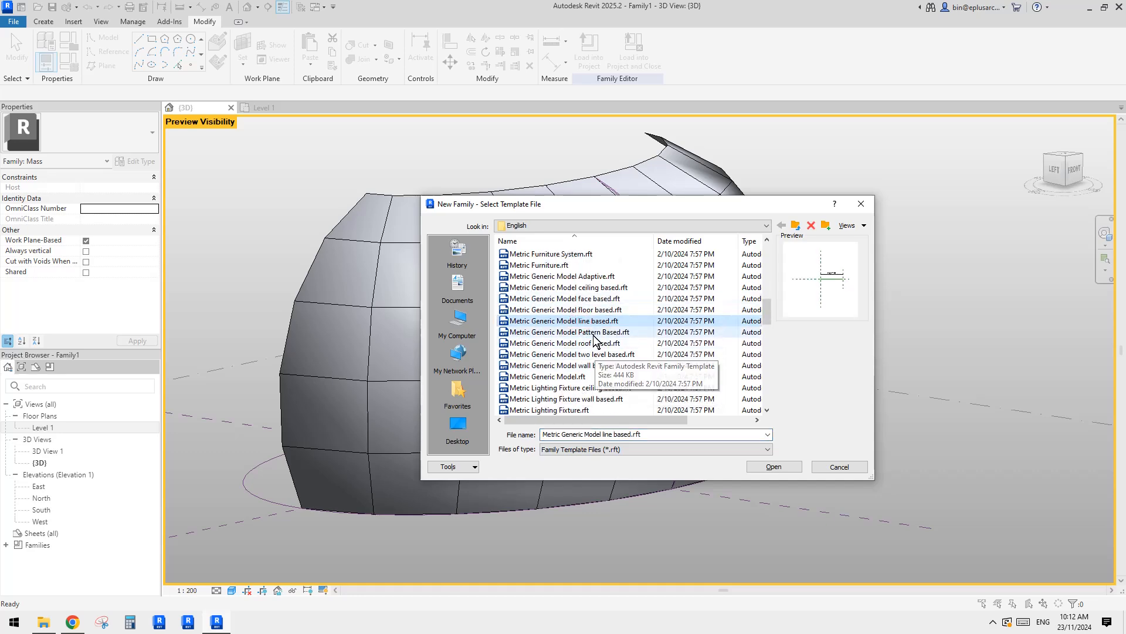
left_click(572, 332)
left_click(783, 464)
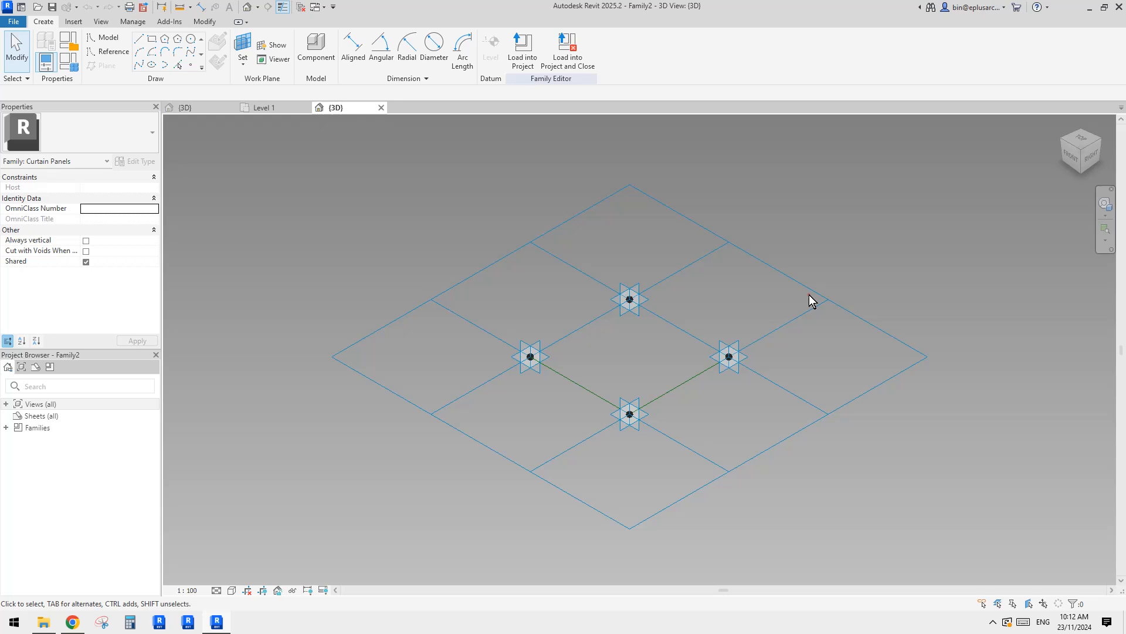
Create a flat planar surface from the four reference lines of the rectangular tile in the panel family.
left_click(811, 301)
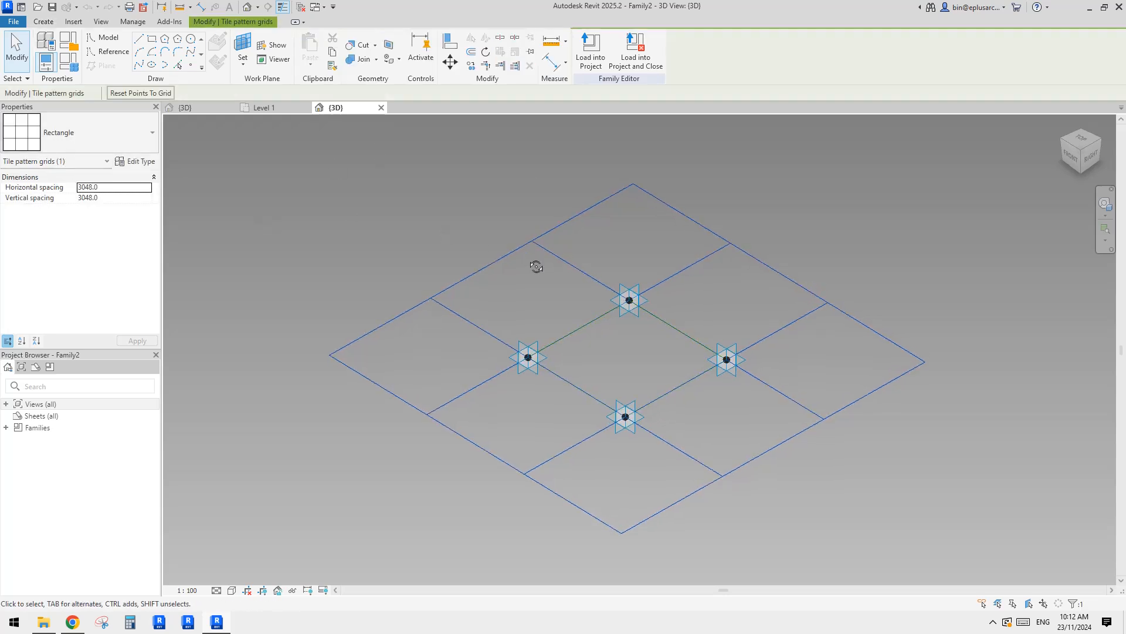
scroll(701, 301, "up", 2)
key("Tab")
left_click(656, 329)
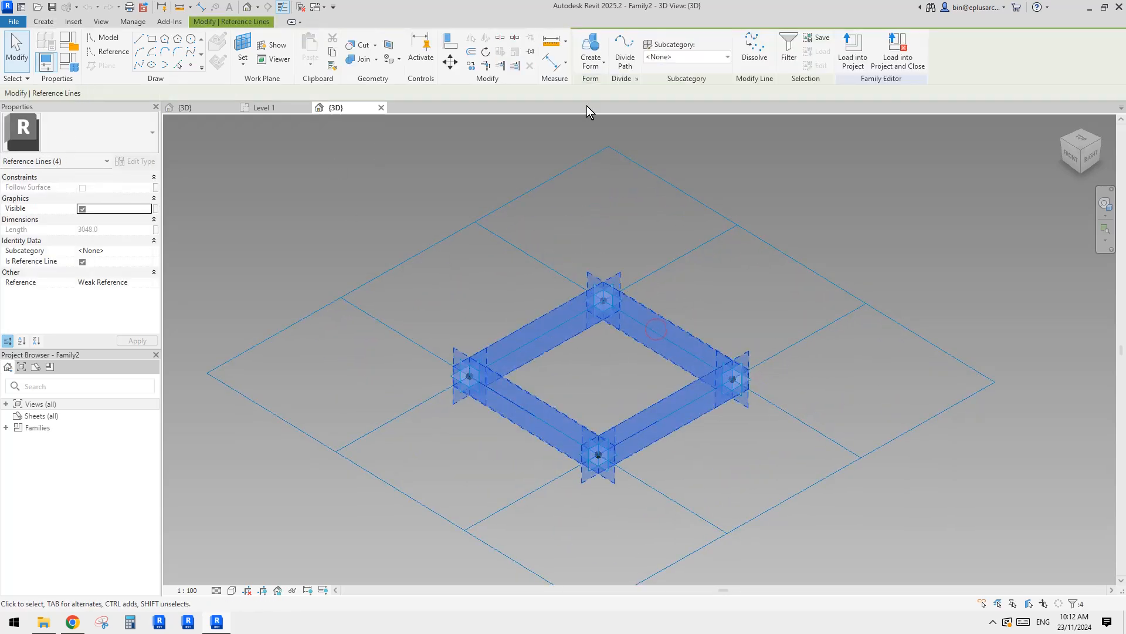
left_click(591, 57)
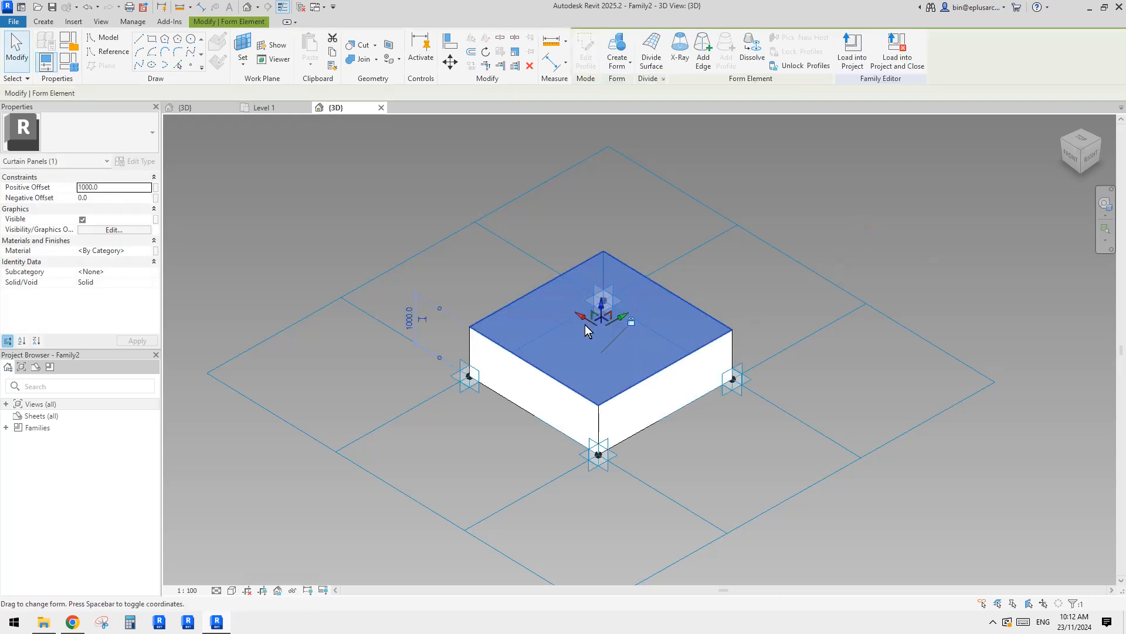
key("Delete")
middle_click_drag(696, 371, 695, 367)
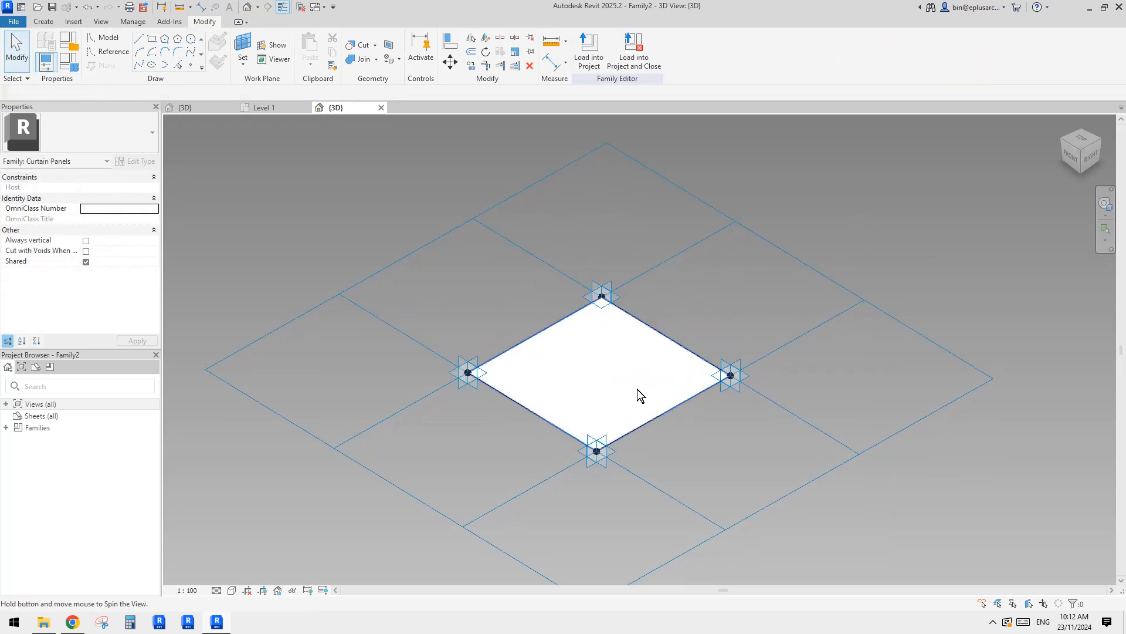
middle_click_drag(637, 389, 631, 301, "shift")
Load the panel family with its flat surface into the conceptual mass.
left_click(619, 374)
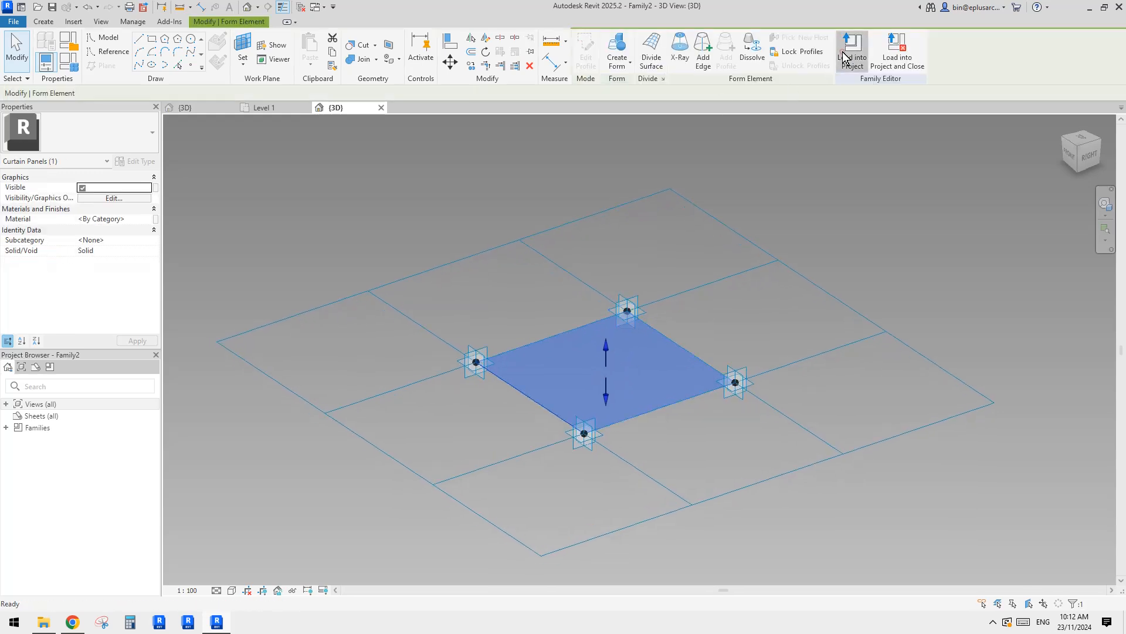
left_click(852, 52)
middle_click_drag(734, 369, 767, 164)
left_click(246, 7)
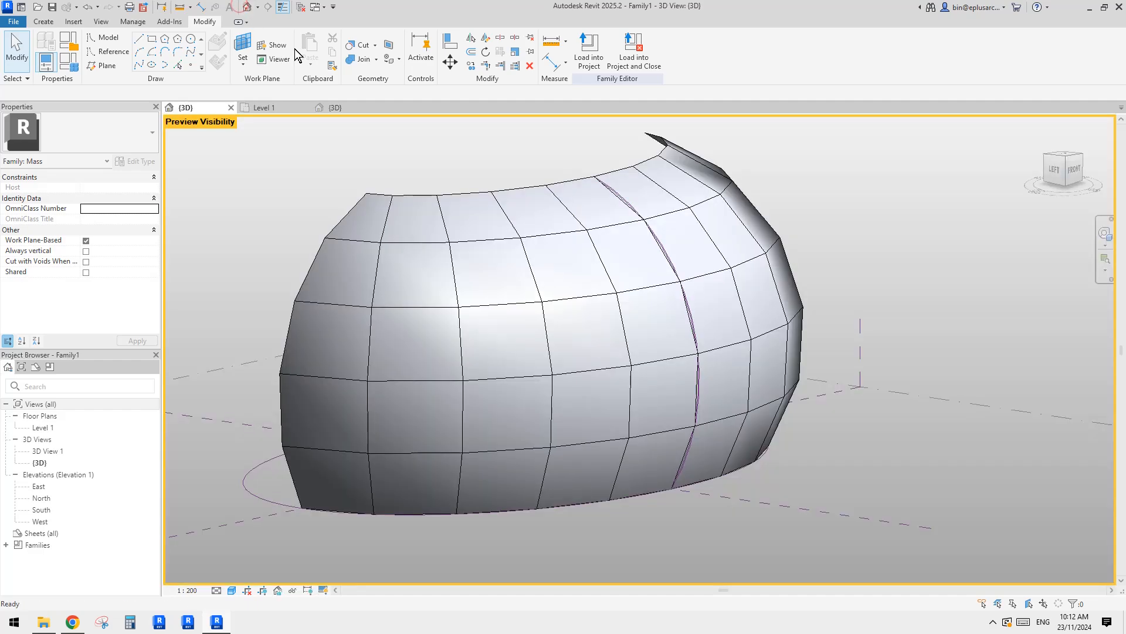
Apply the loaded Family2 rectangle panel component to the divided surface of the mass.
left_click(626, 278)
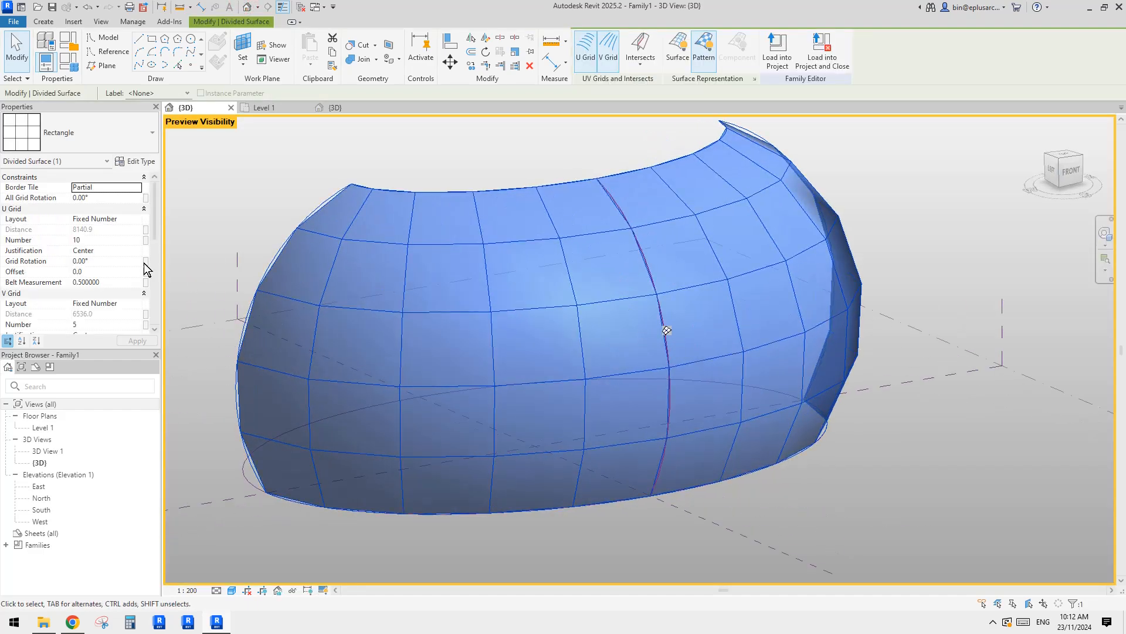
left_click(77, 134)
left_click(35, 214)
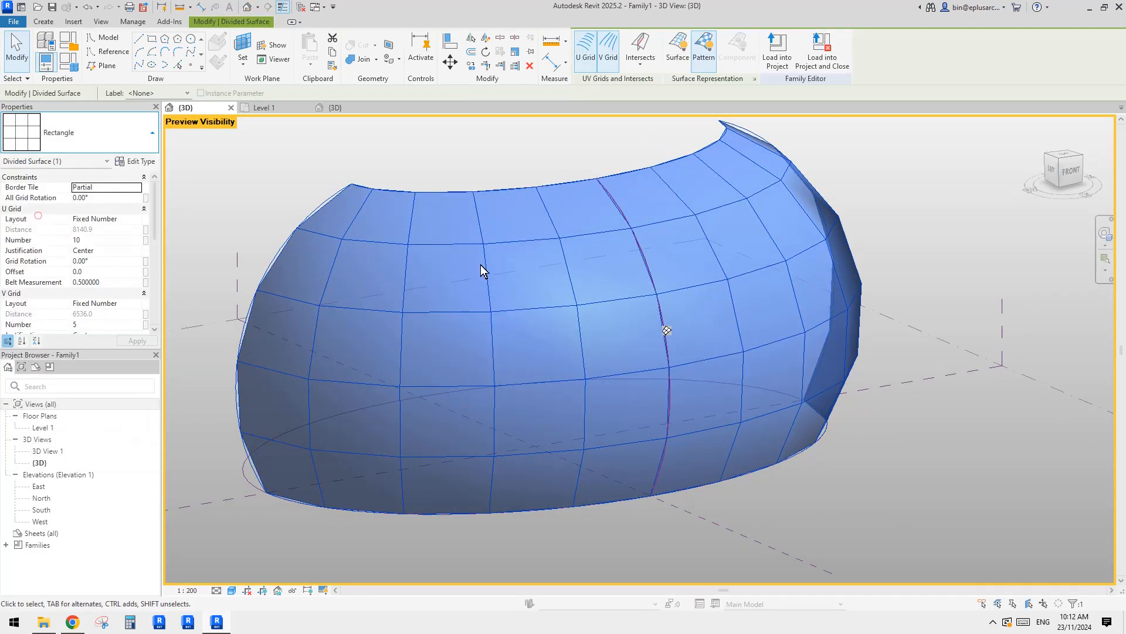
middle_click_drag(937, 328, 946, 312, "shift")
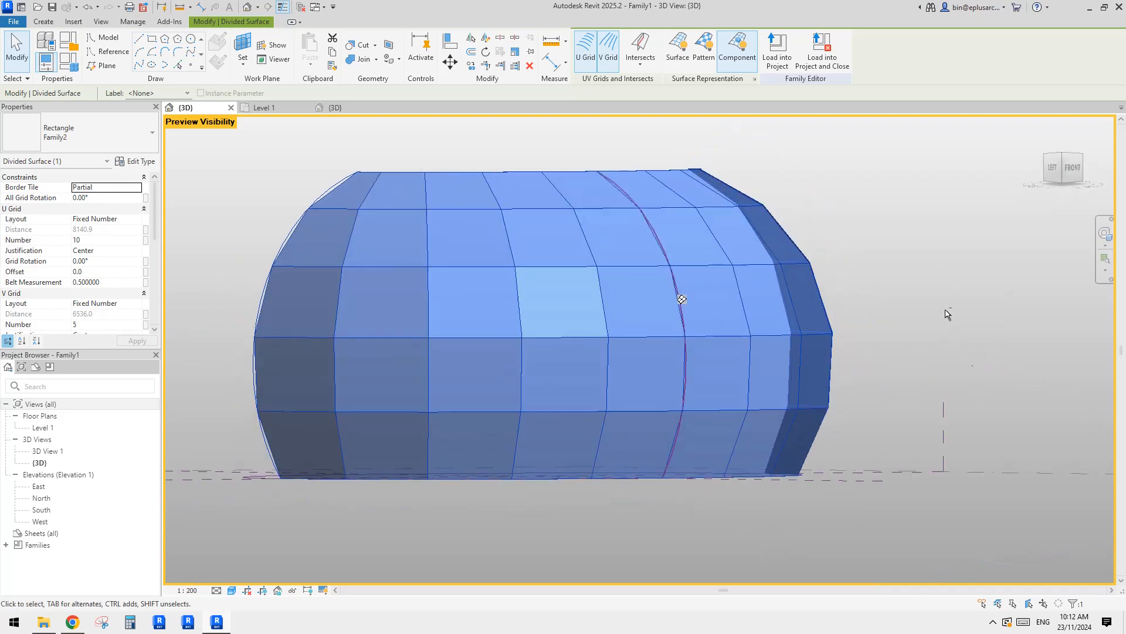
left_click(965, 363)
Examine the flat panels on the roof and a single curtain panel, comparing them with the reference photo in Chrome.
middle_click_drag(965, 362, 731, 344, "shift")
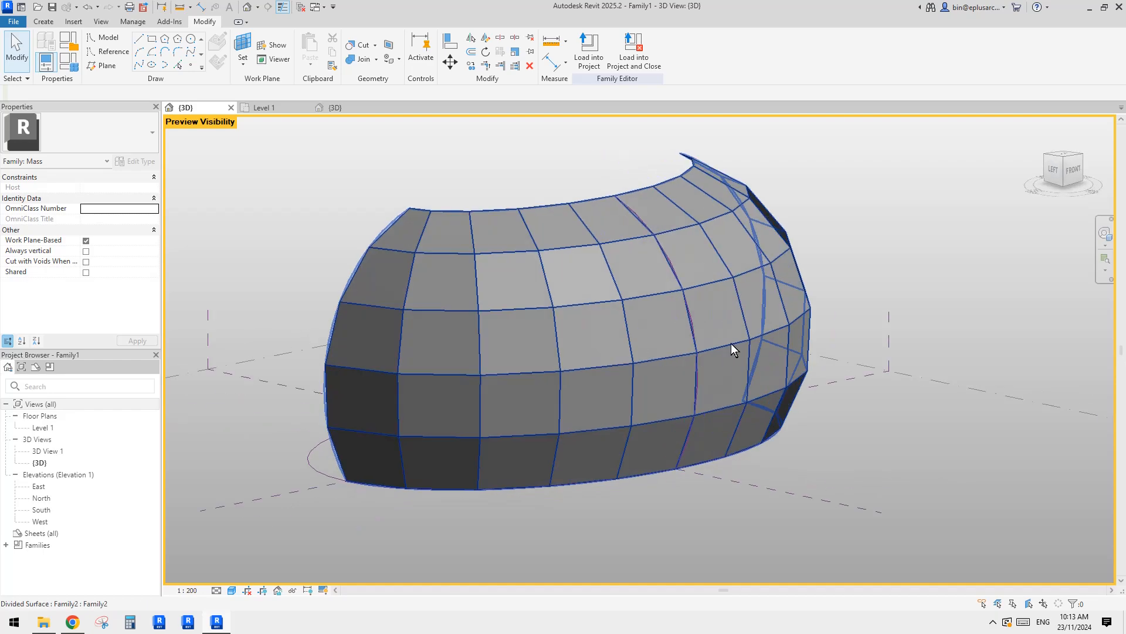
middle_click_drag(675, 385, 517, 464, "shift")
scroll(584, 399, "up", 2)
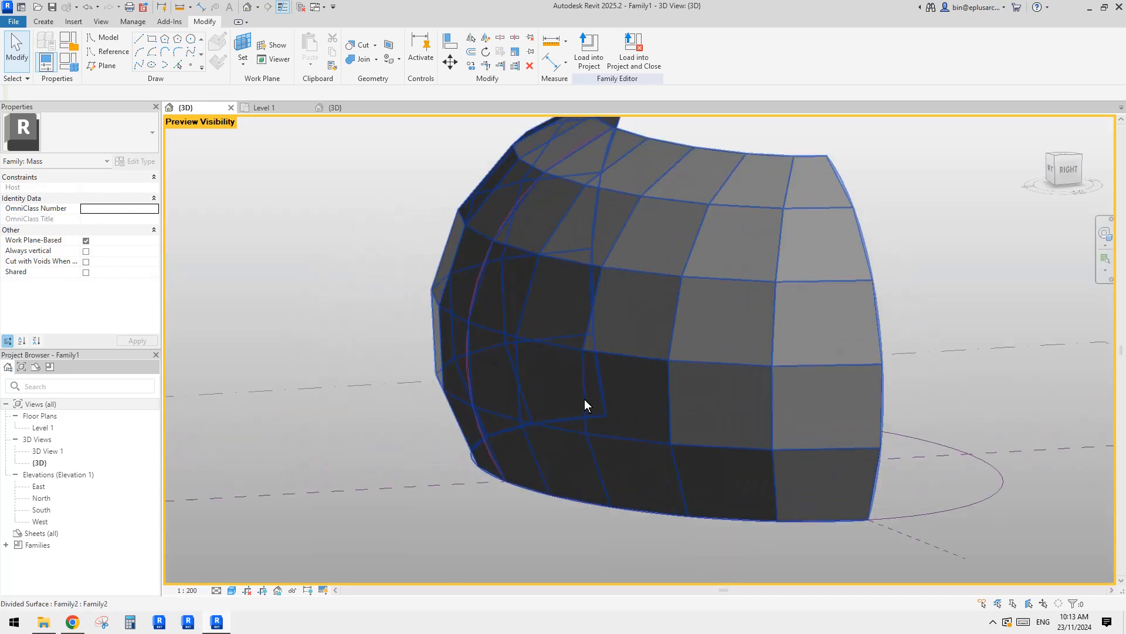
left_click(73, 622)
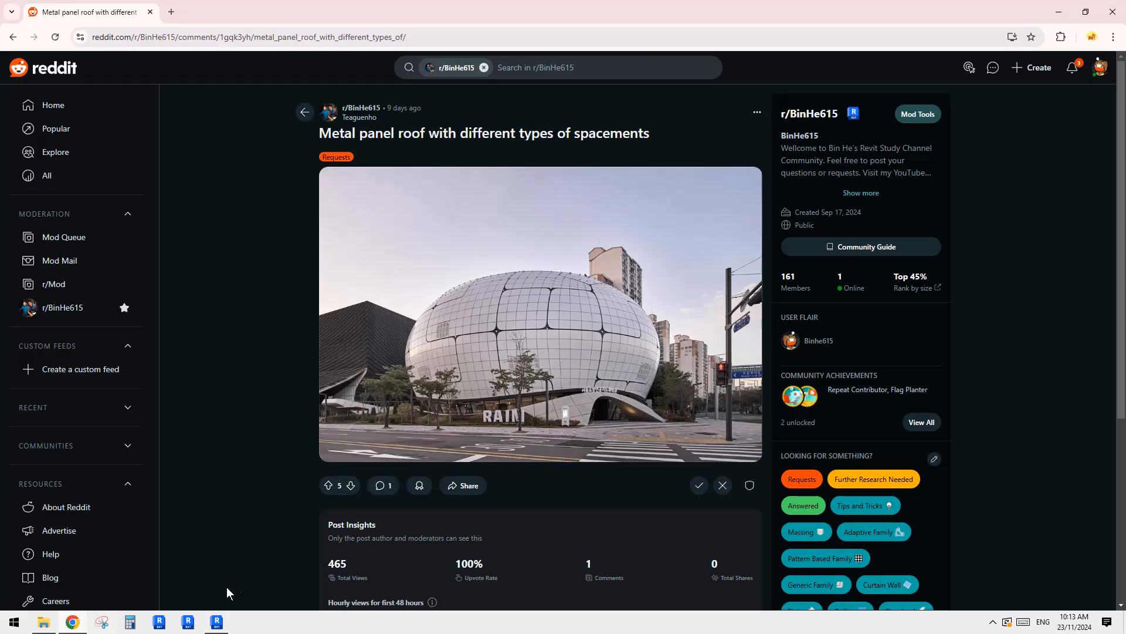
left_click(217, 622)
left_click(648, 311)
middle_click_drag(648, 311, 841, 347, "shift")
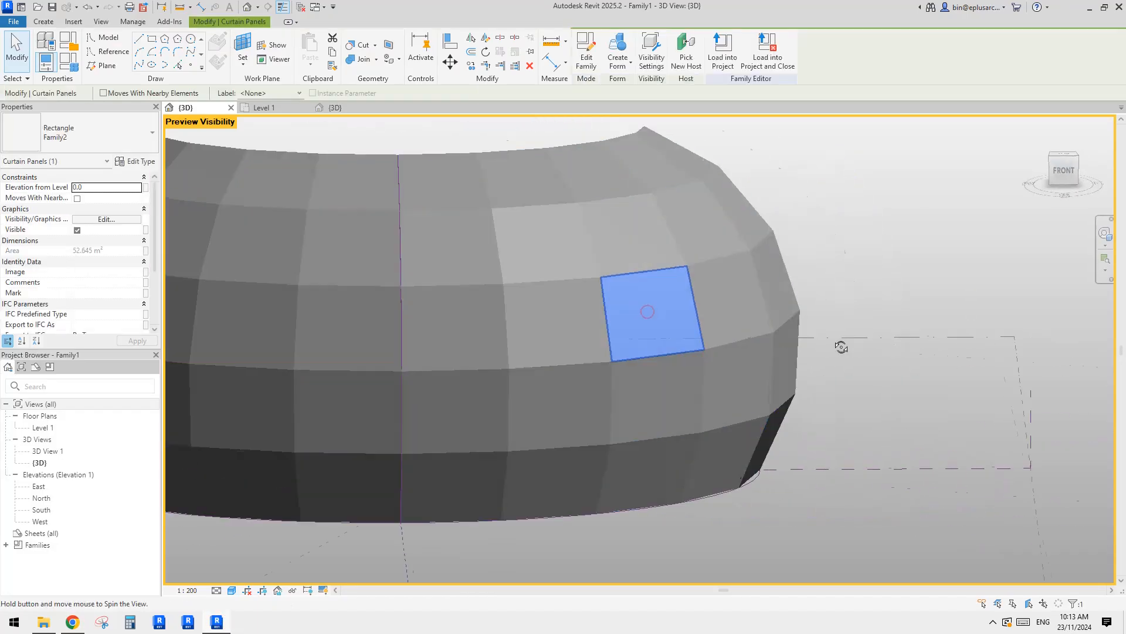
middle_click_drag(629, 308, 795, 329, "shift")
scroll(667, 319, "up", 1)
scroll(677, 305, "down", 1)
key("Escape")
middle_click_drag(689, 304, 675, 311, "shift")
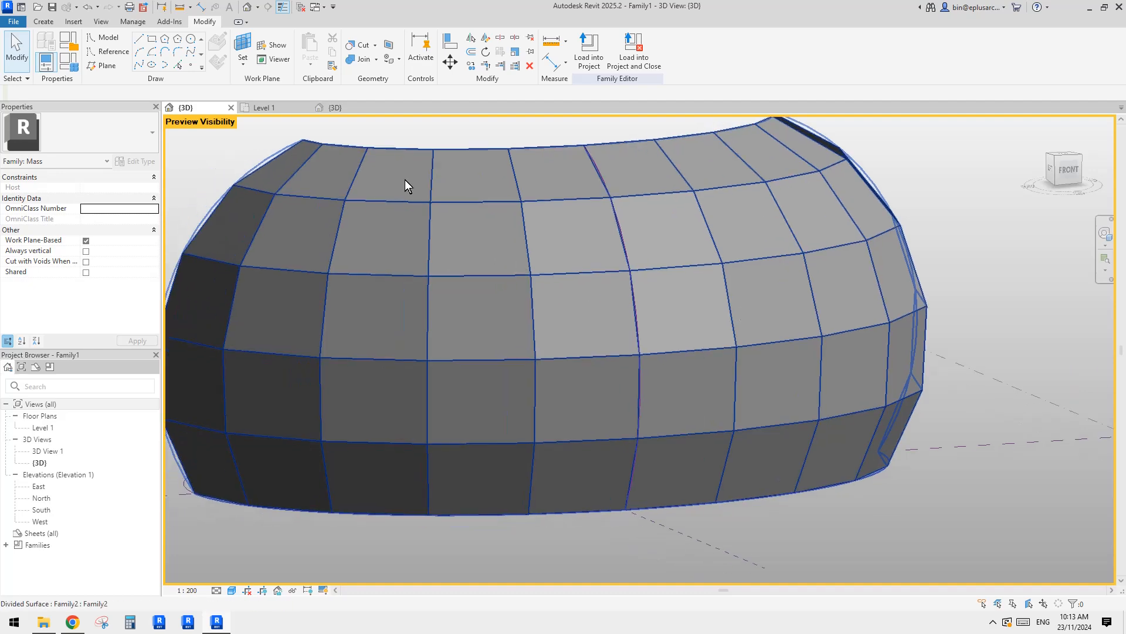
Delete the flat surface in the panel family and inspect the chain of four reference lines.
left_click(347, 107)
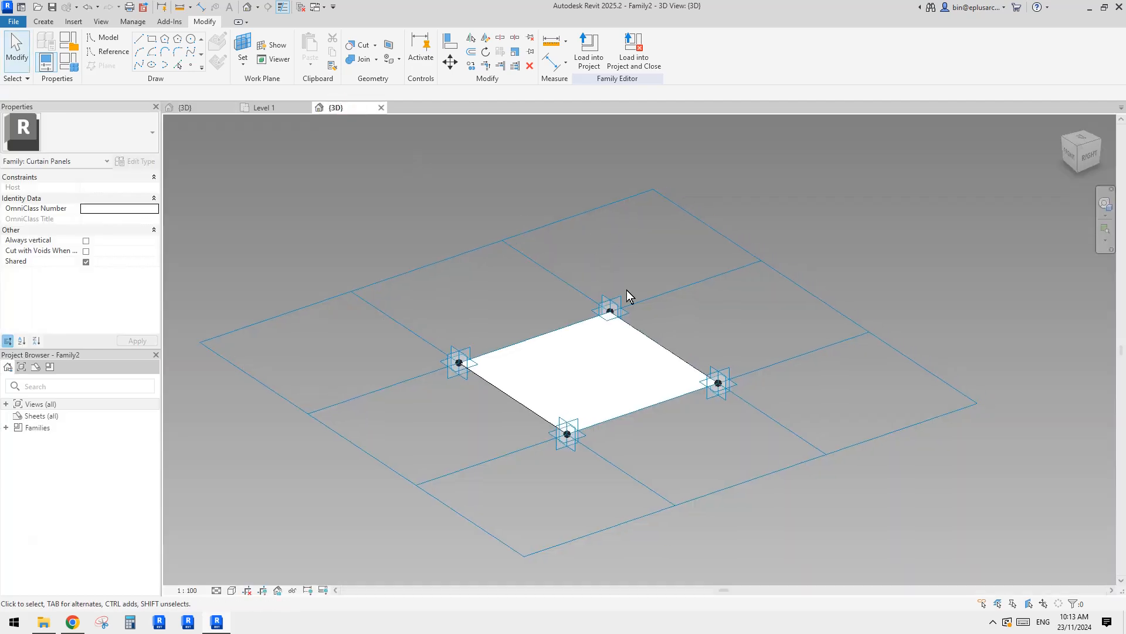
middle_click_drag(629, 294, 649, 359, "shift")
scroll(629, 352, "up", 2)
middle_click_drag(663, 273, 727, 395, "shift")
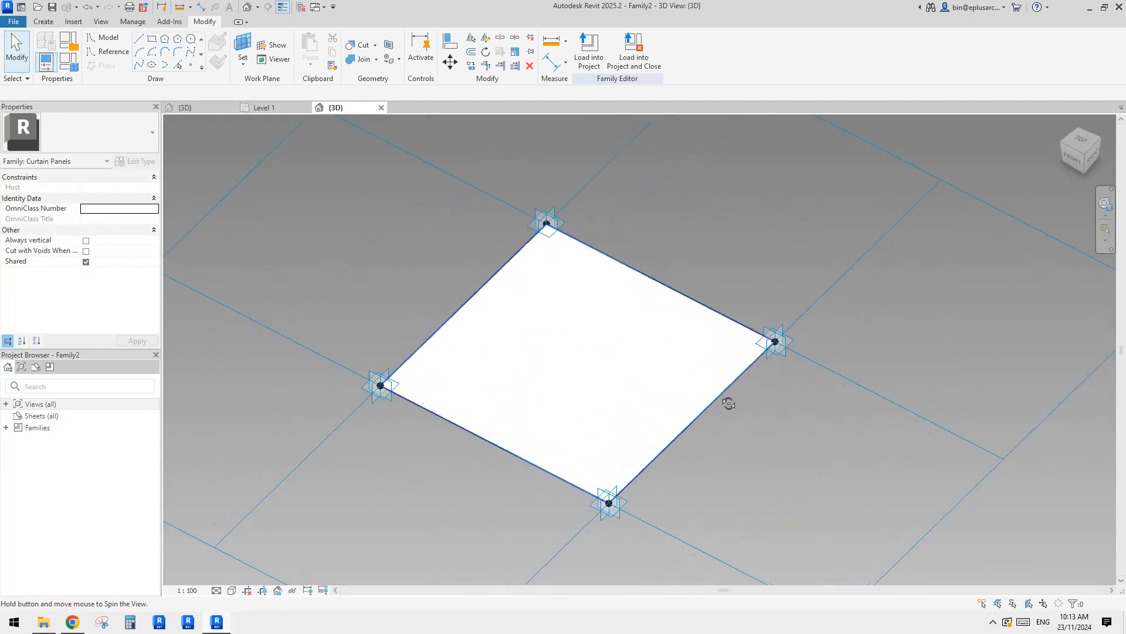
middle_click_drag(617, 284, 648, 317)
scroll(637, 318, "up", 1)
left_click(622, 347)
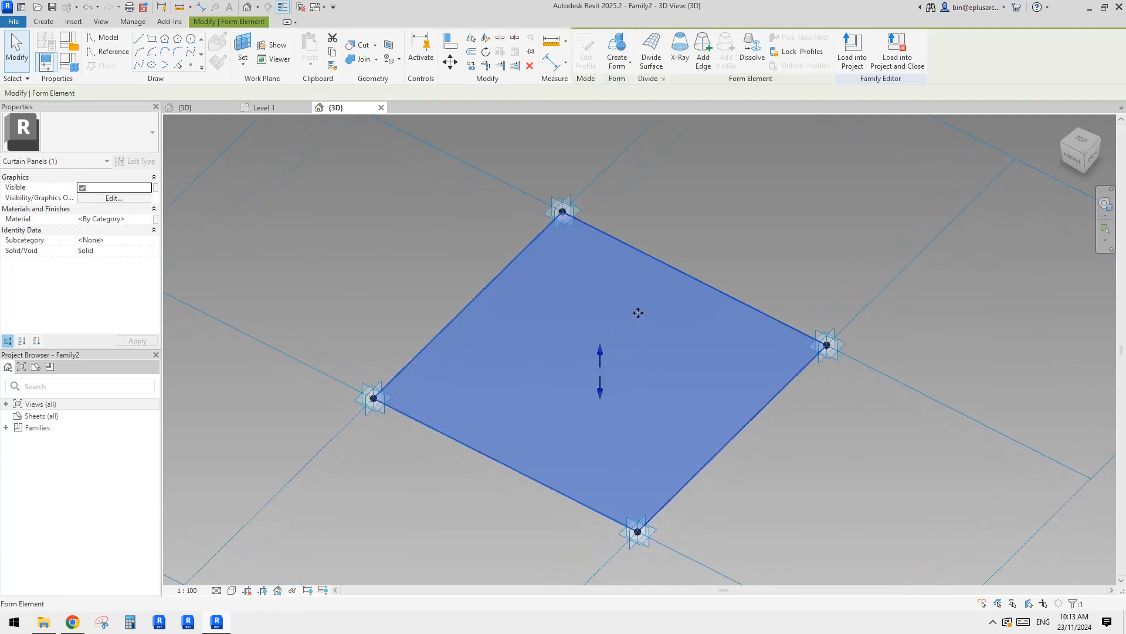
key("Delete")
scroll(734, 337, "down", 2)
middle_click_drag(731, 337, 529, 167, "shift")
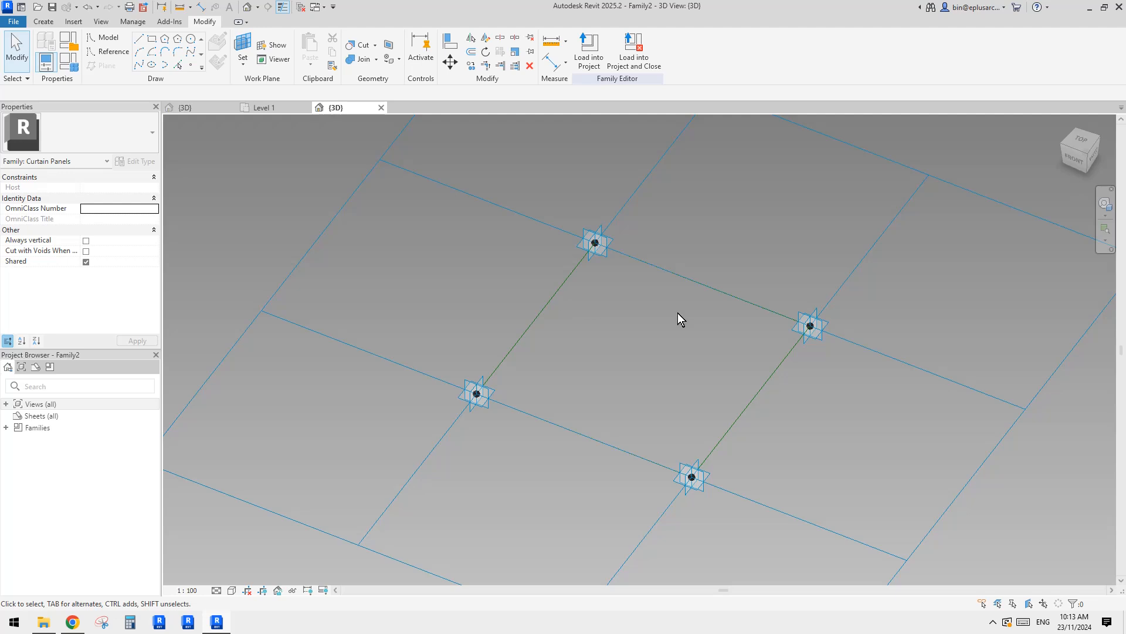
key("Tab")
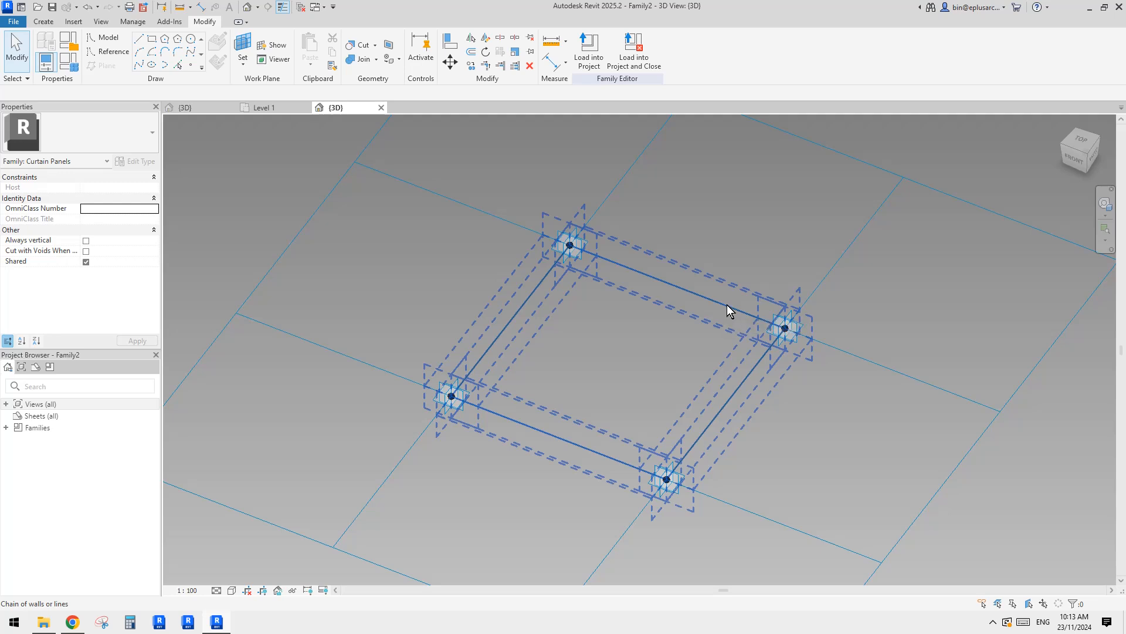
middle_click_drag(727, 304, 632, 297, "shift")
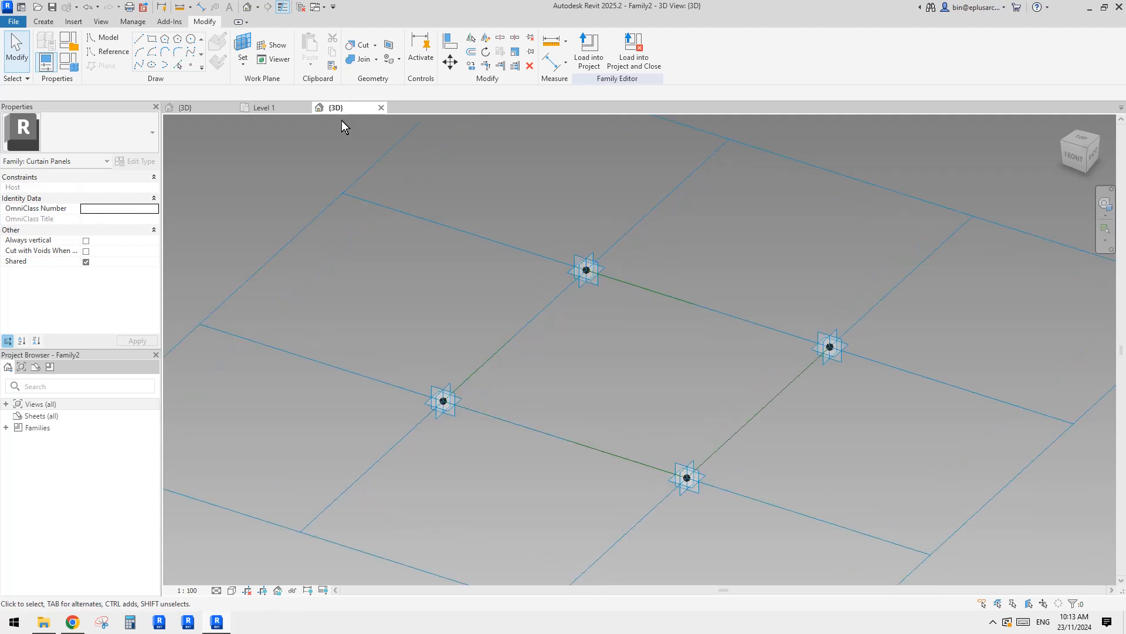
Check one curtain panel in the mass's 3D view and Level 1 plan, and return to the panel family.
left_click(204, 105)
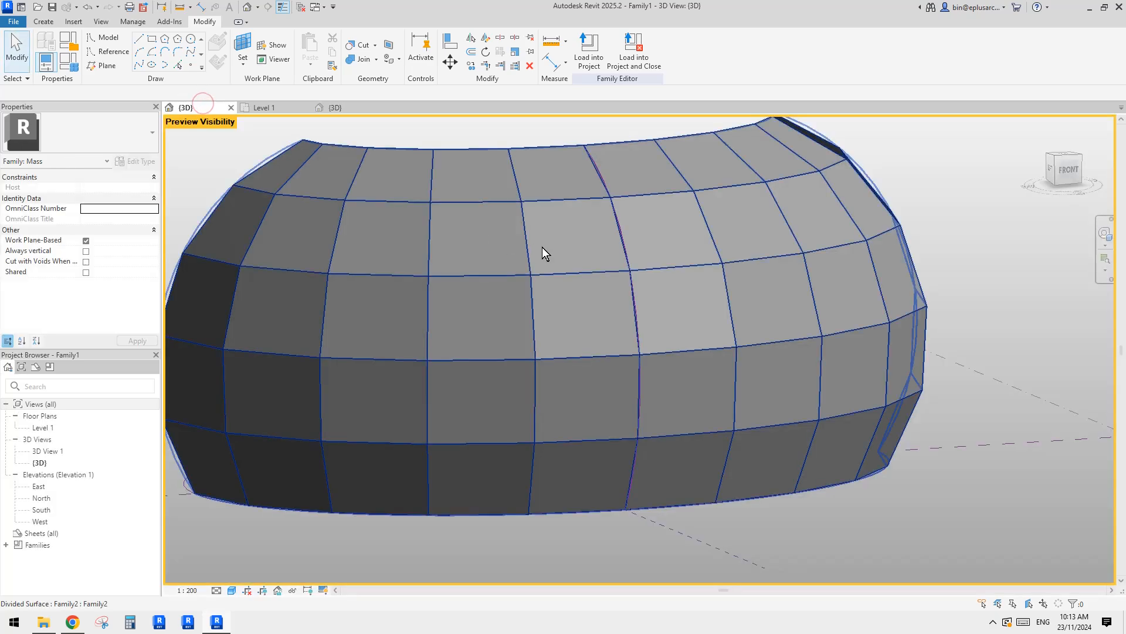
left_click(584, 316)
middle_click_drag(588, 306, 653, 269)
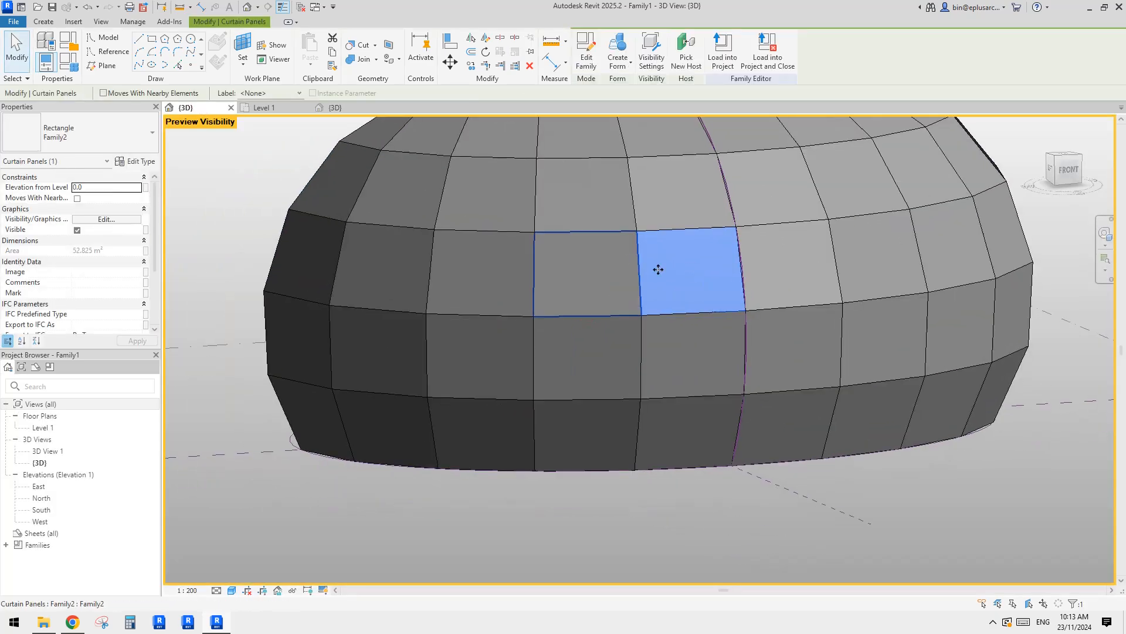
left_click(289, 108)
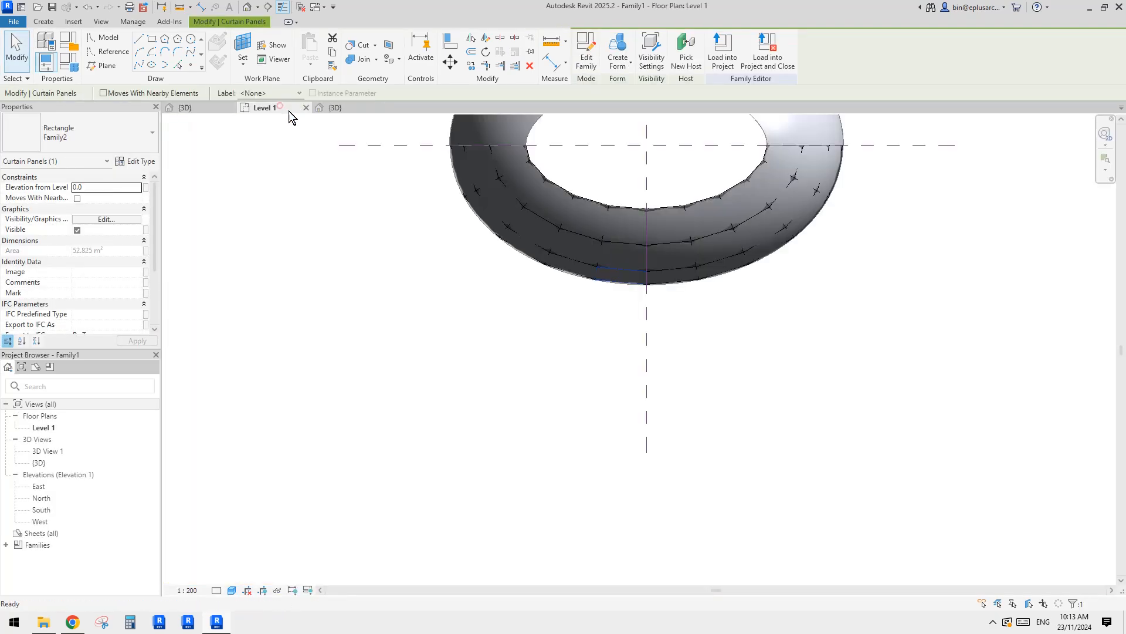
left_click(344, 108)
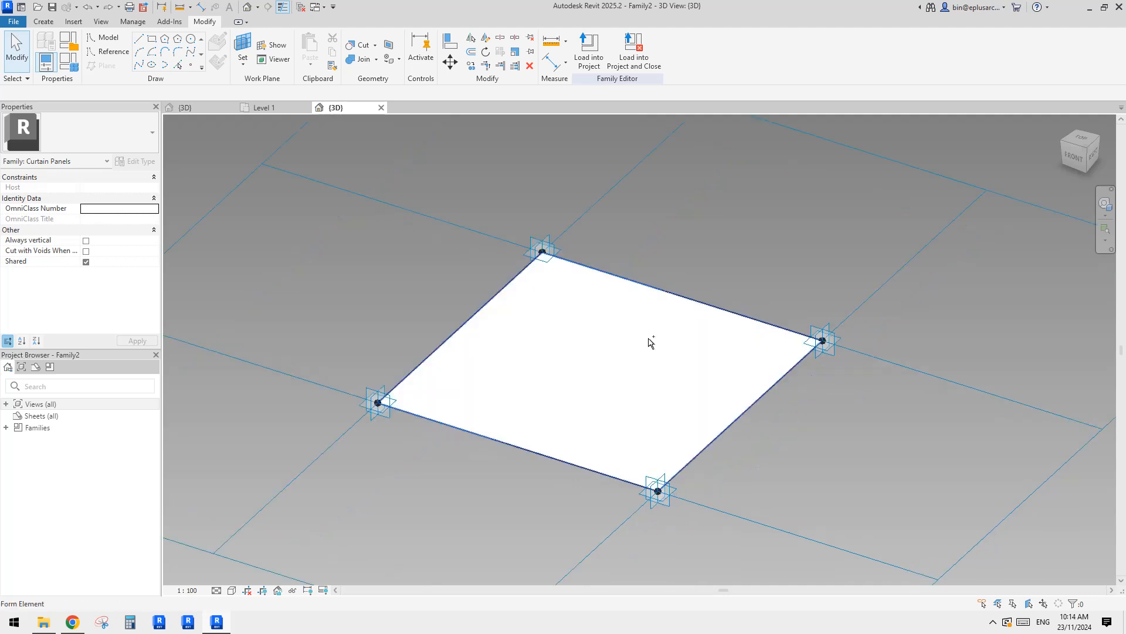
Link the panel surface's material to a new family parameter named "ma" and load the updated panel family into the mass.
left_click(649, 337)
scroll(551, 331, "up", 1)
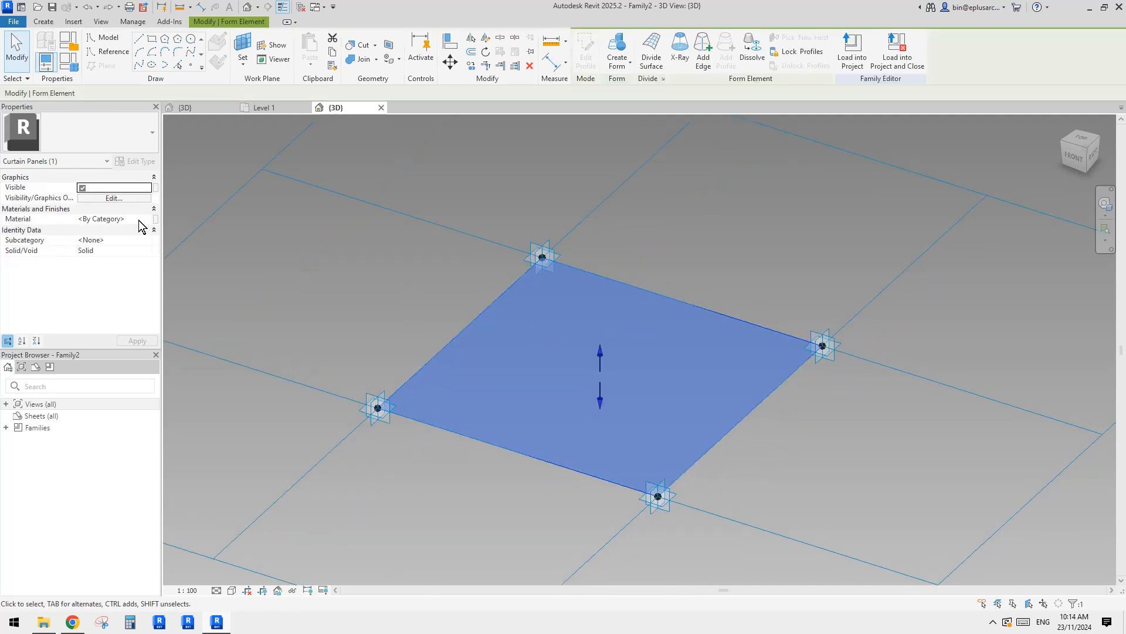
left_click(156, 224)
left_click(368, 411)
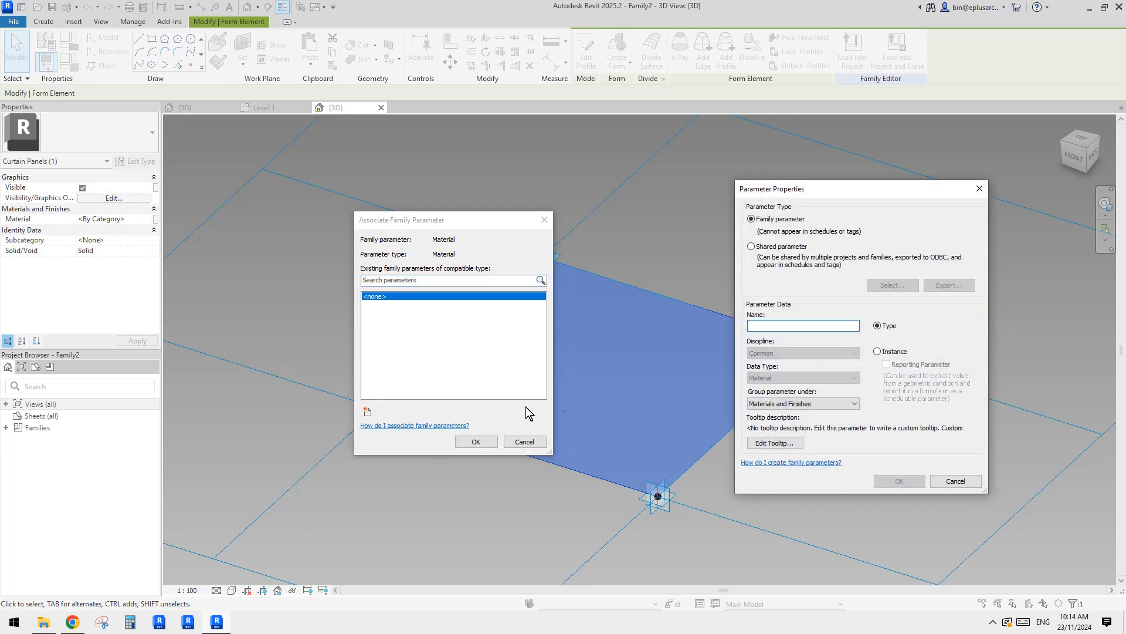
left_click(777, 326)
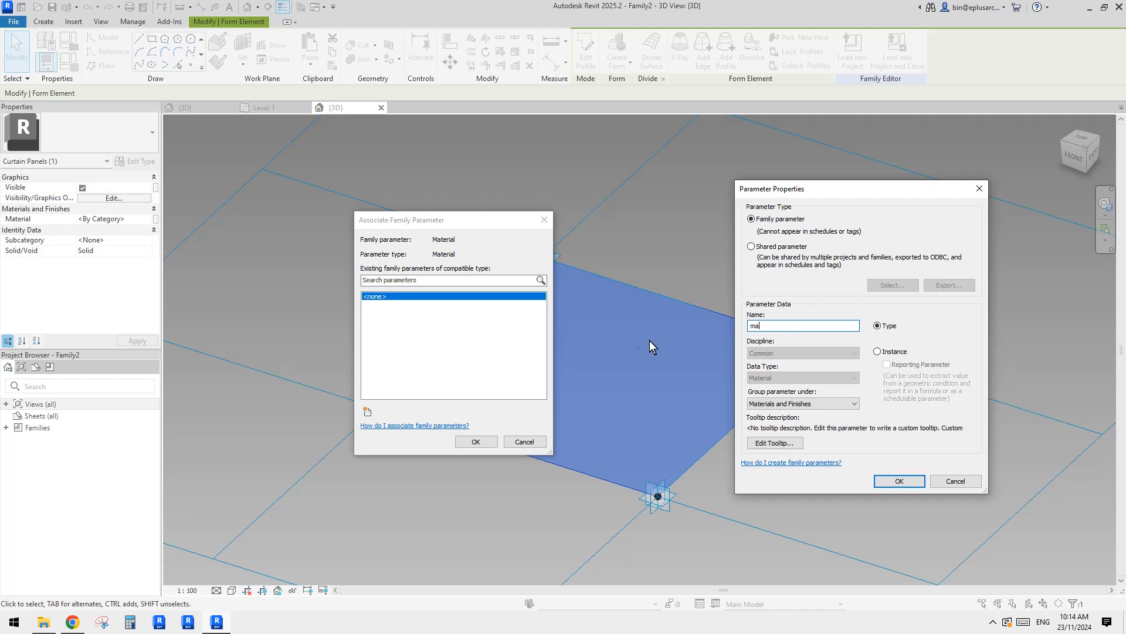
left_click(897, 484)
left_click(478, 445)
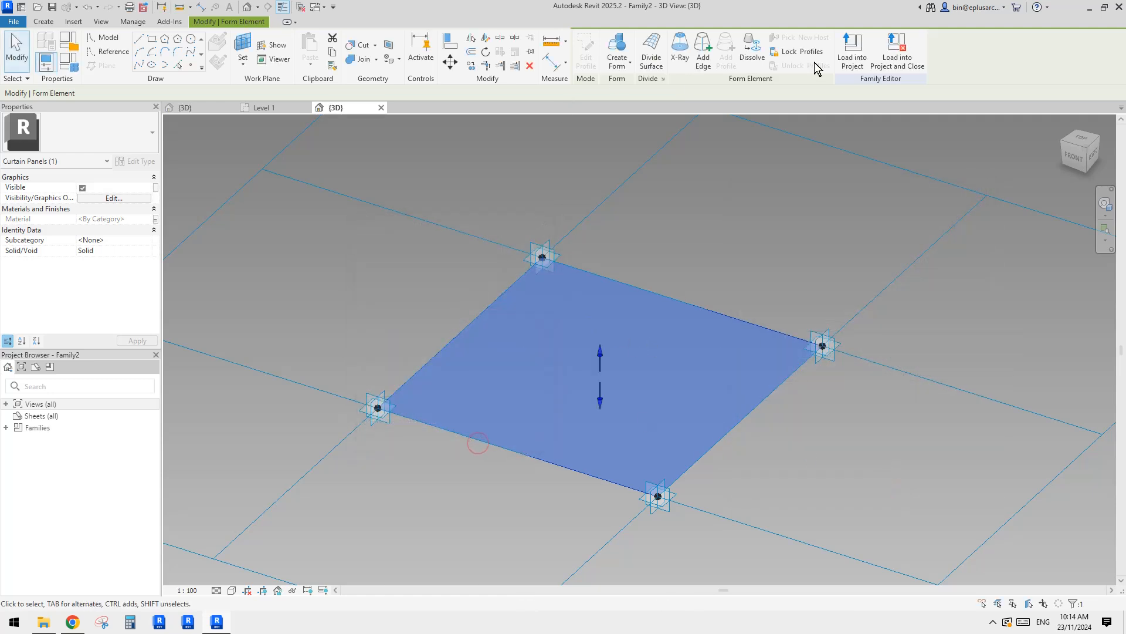
left_click(851, 53)
left_click(553, 274)
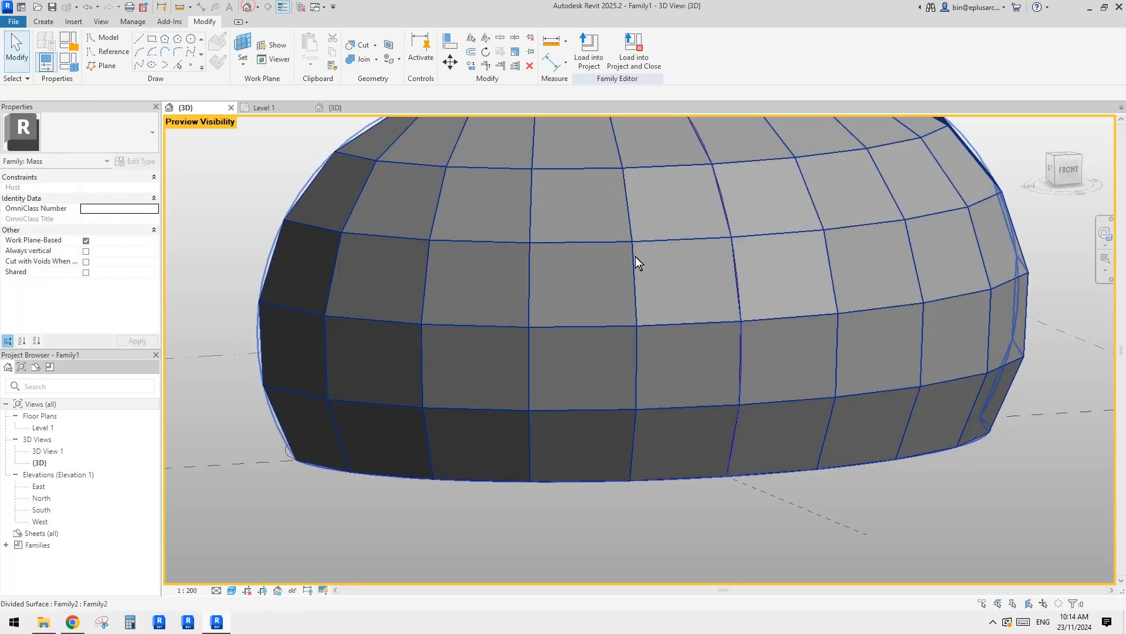
Set the "ma" material of one curtain panel on the front of the mass to Default Ground Plane.
left_click(667, 286)
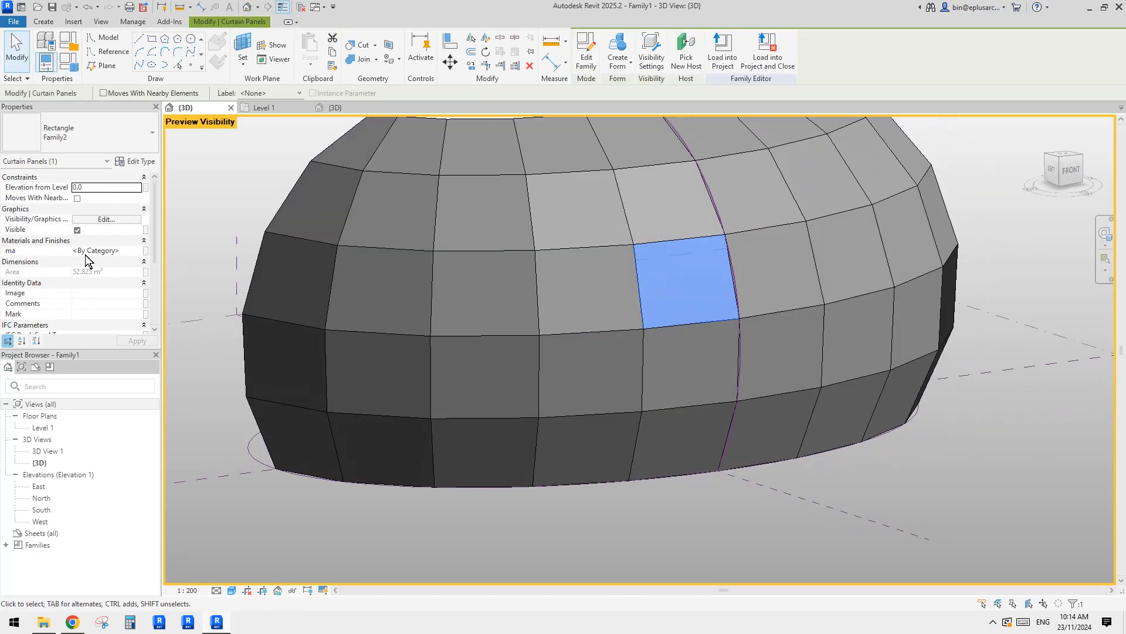
left_click(122, 251)
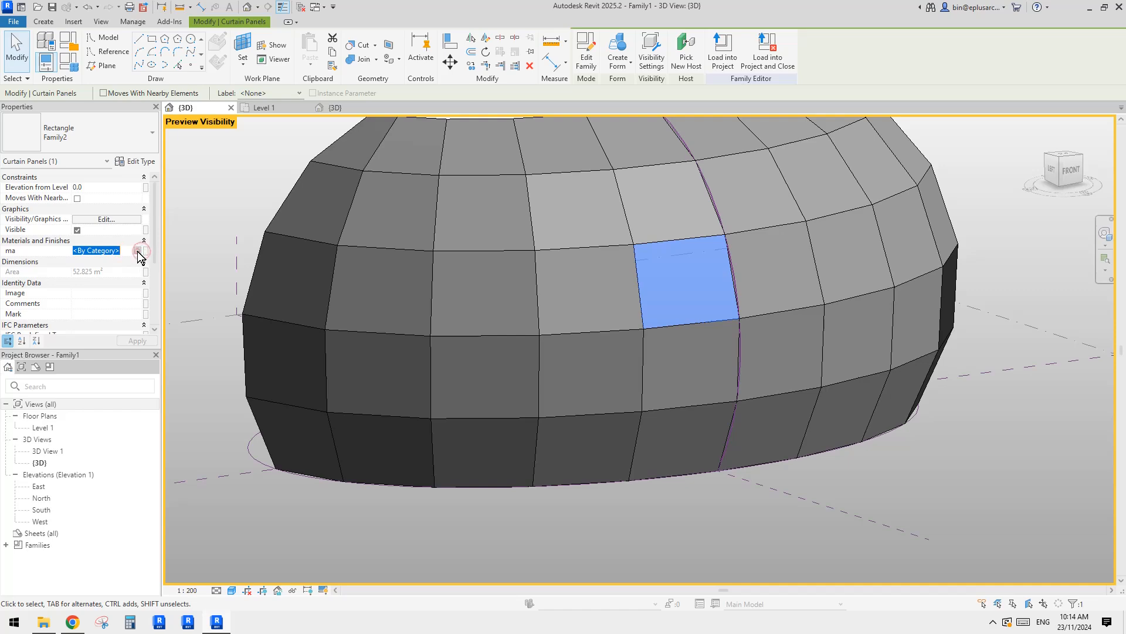
left_click(138, 250)
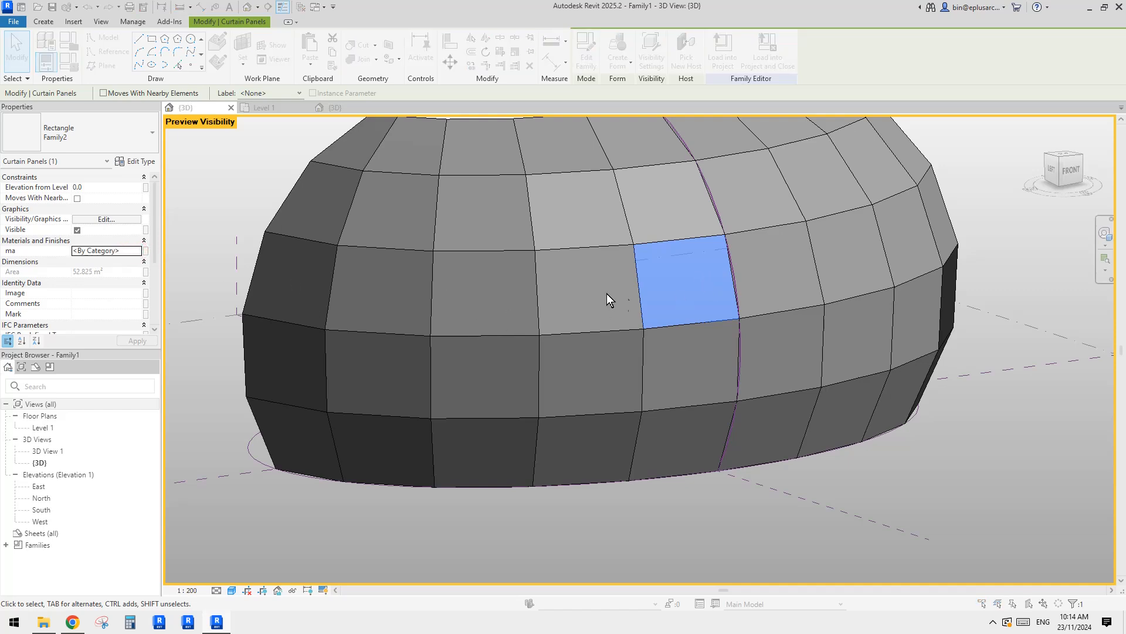
left_click(557, 221)
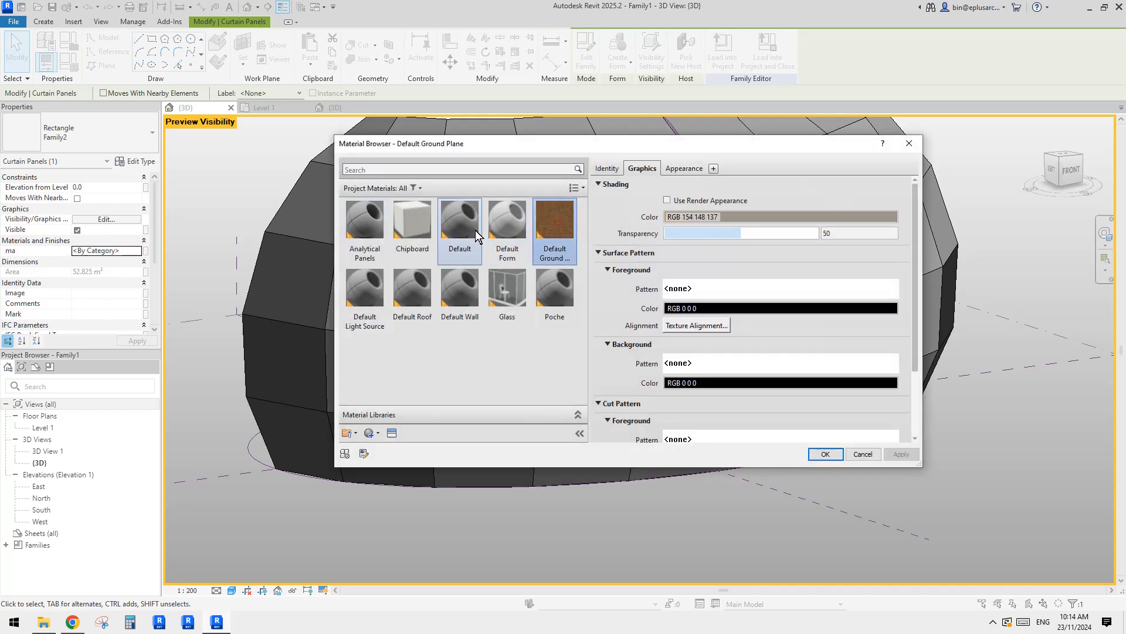
left_click(834, 450)
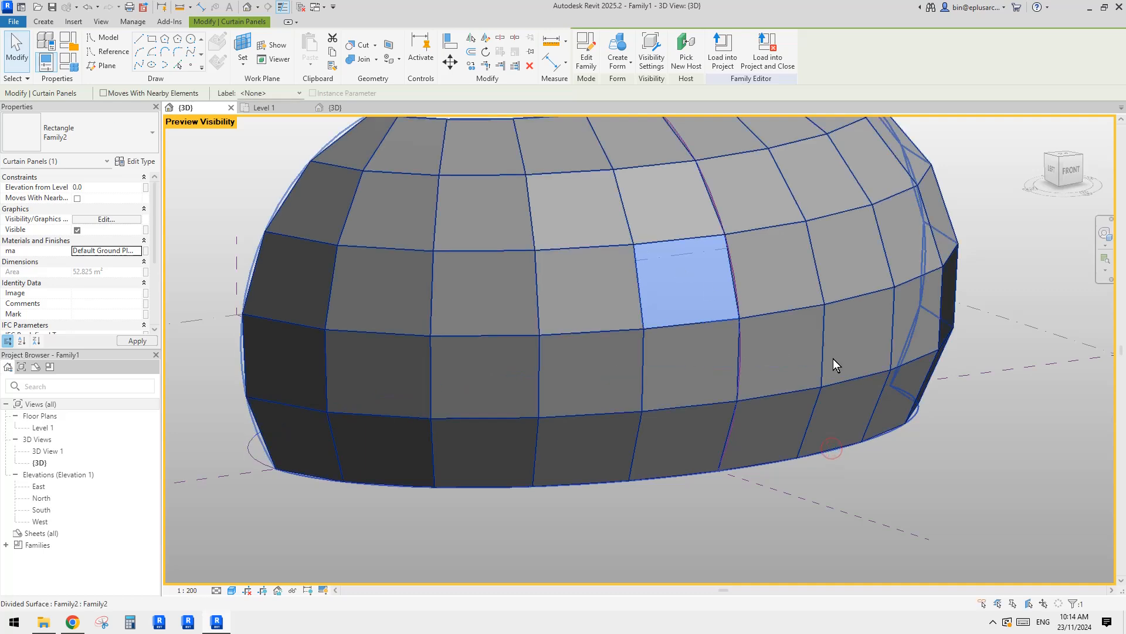
left_click(1010, 400)
Check the instance properties of the curtain panel with the Default Ground Plane material.
middle_click_drag(946, 375, 889, 366, "shift")
scroll(649, 277, "up", 1)
left_click(689, 288)
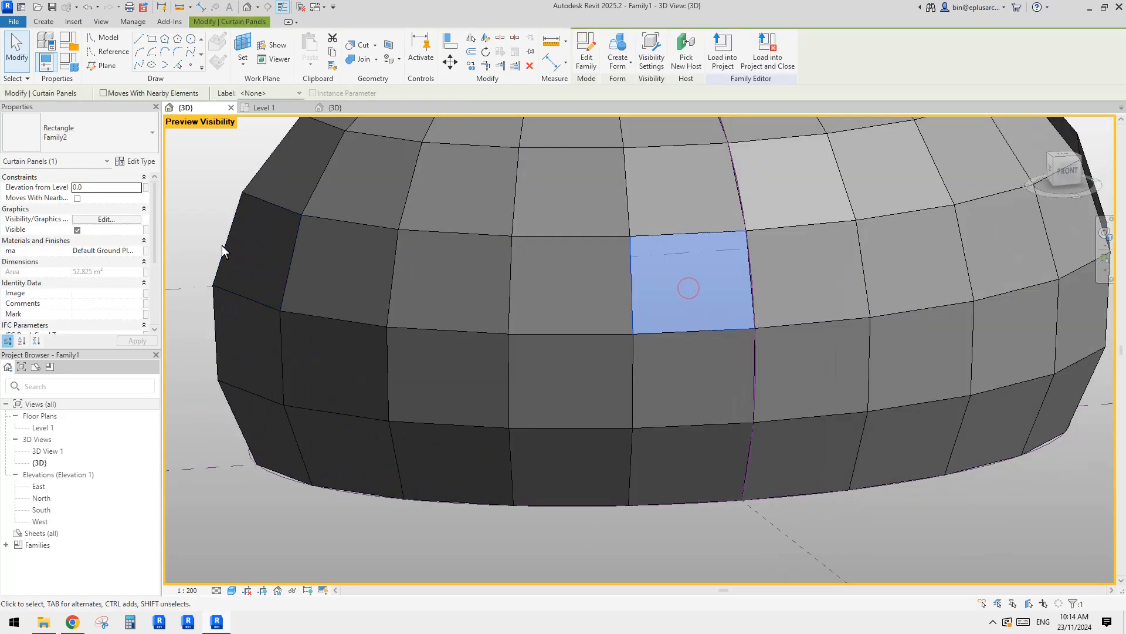
scroll(111, 291, "down", 1)
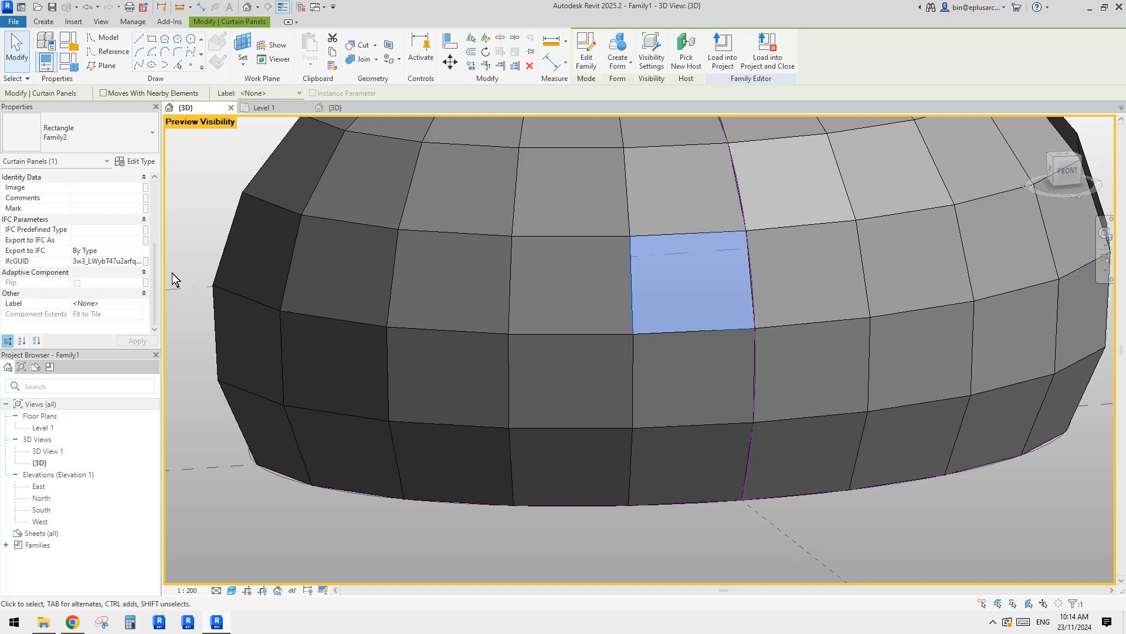
scroll(579, 305, "down", 1)
Examine the recoloured curtain panel against the surrounding panels on the divided surface from several angles.
middle_click_drag(692, 298, 608, 357)
middle_click_drag(551, 328, 594, 338, "shift")
scroll(555, 361, "down", 1)
key("Escape")
scroll(562, 350, "up", 1)
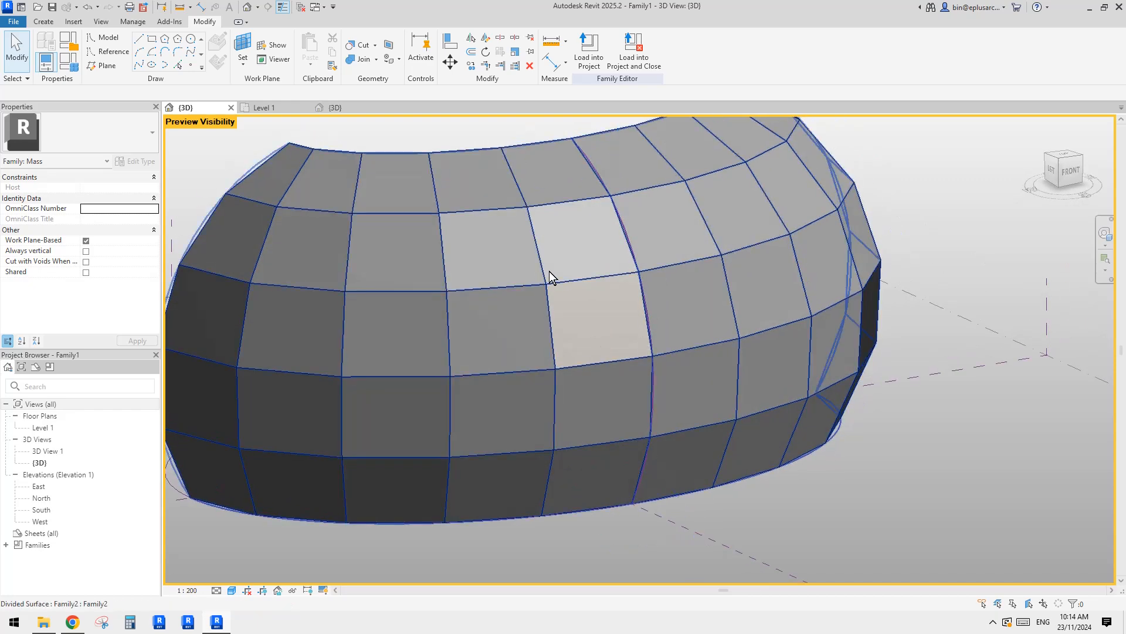
middle_click_drag(668, 294, 667, 297)
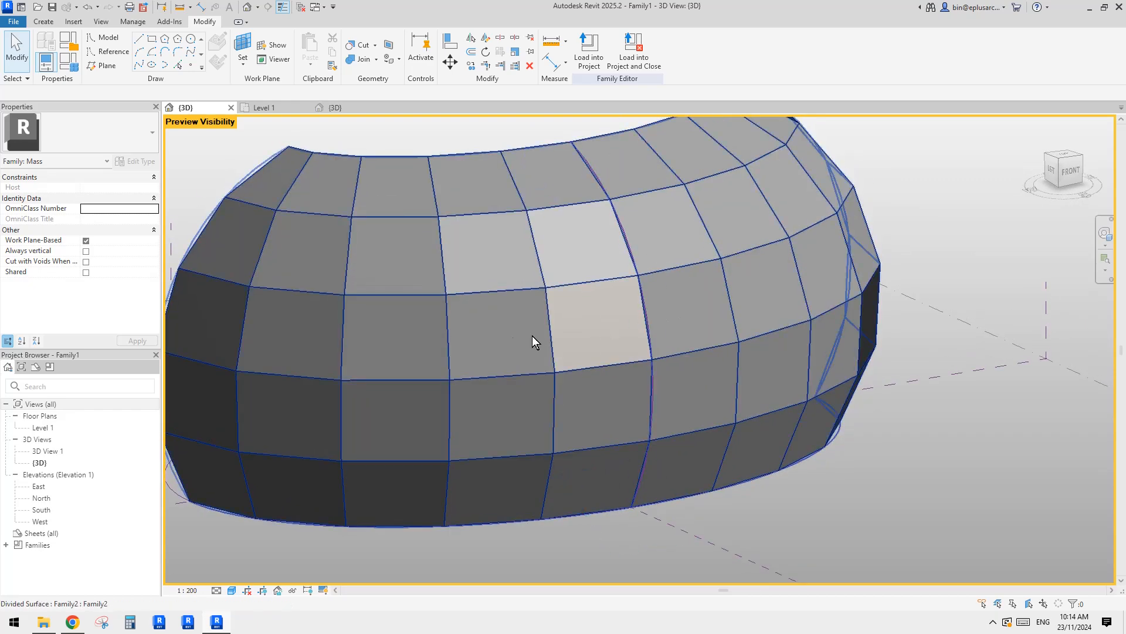
scroll(814, 372, "down", 1)
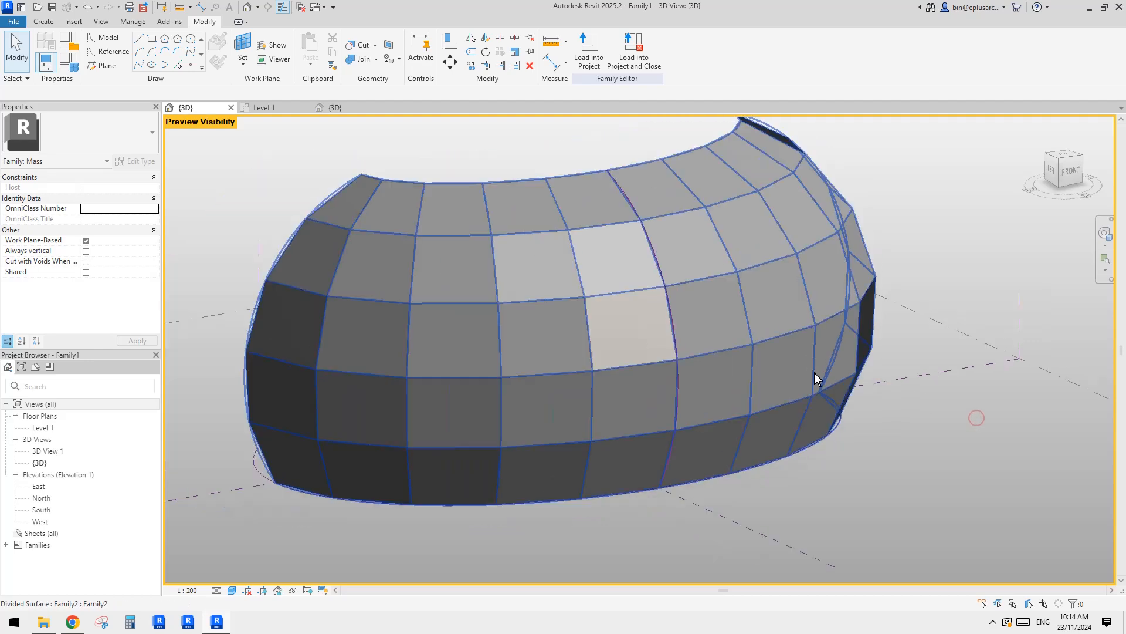
middle_click_drag(733, 372, 679, 364, "shift")
scroll(788, 371, "up", 2)
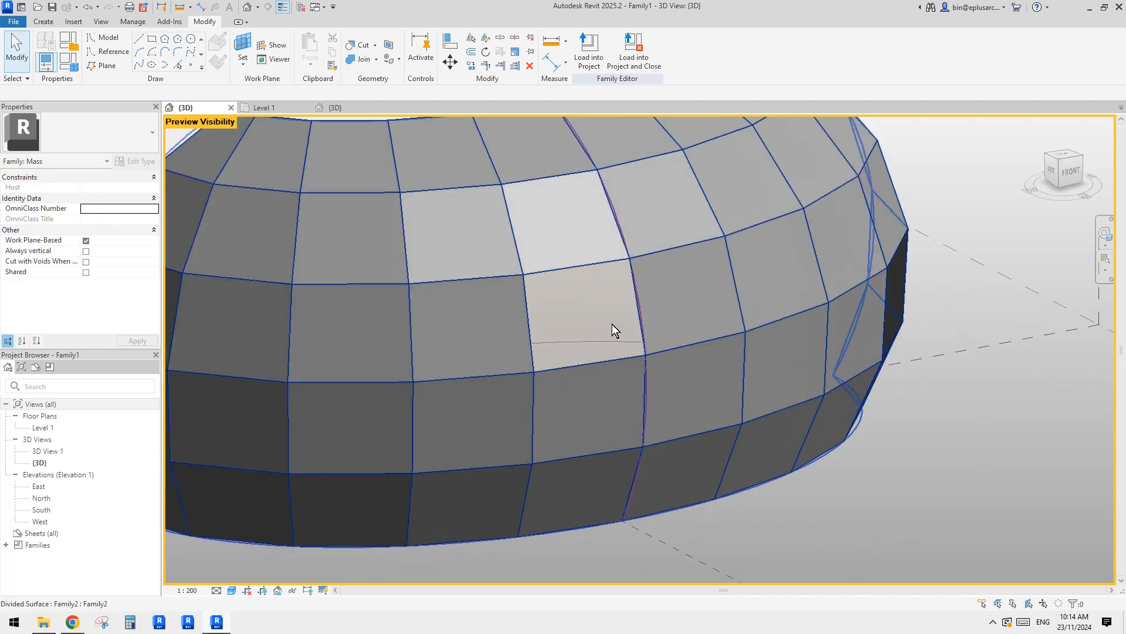
Return to the panel family and delete the flat surface spanning the four reference lines.
left_click(350, 111)
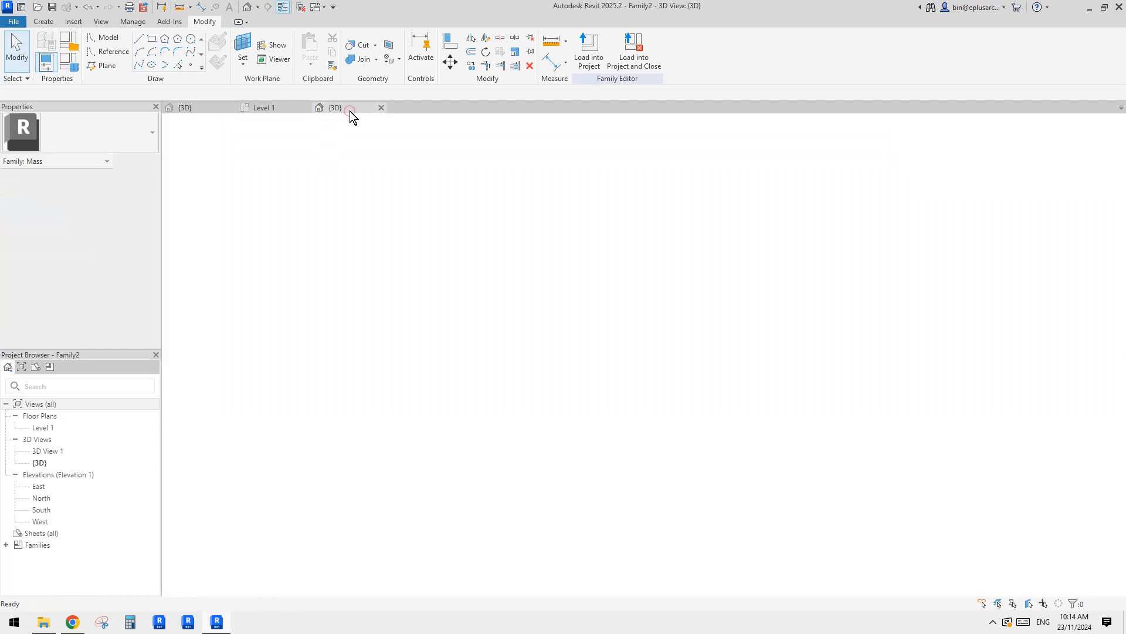
middle_click_drag(644, 297, 680, 304, "shift")
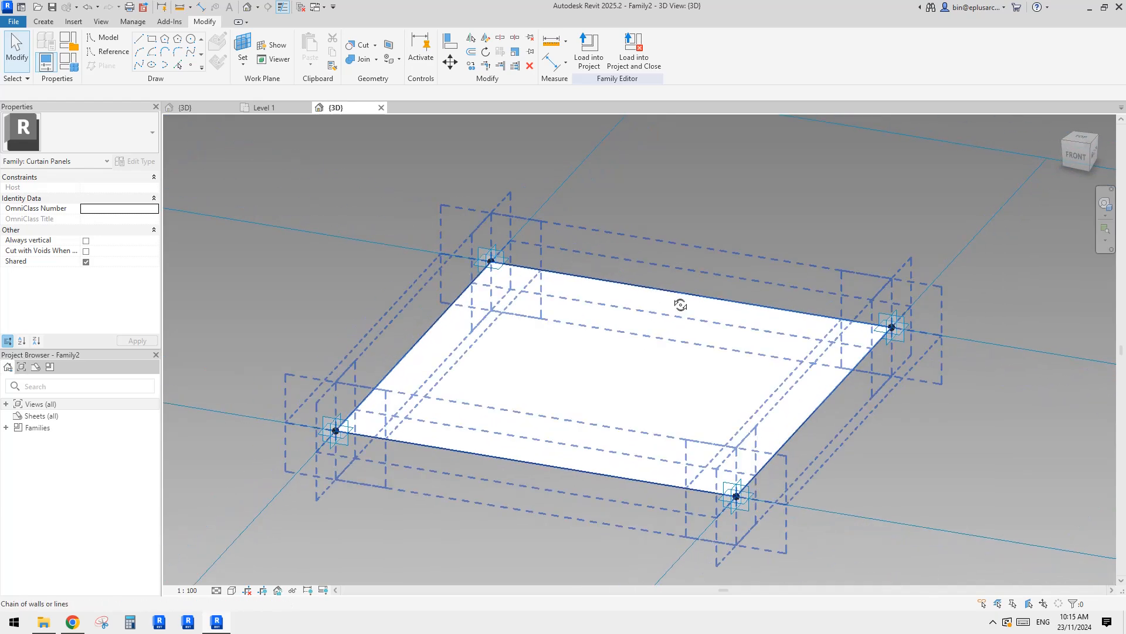
left_click(624, 338)
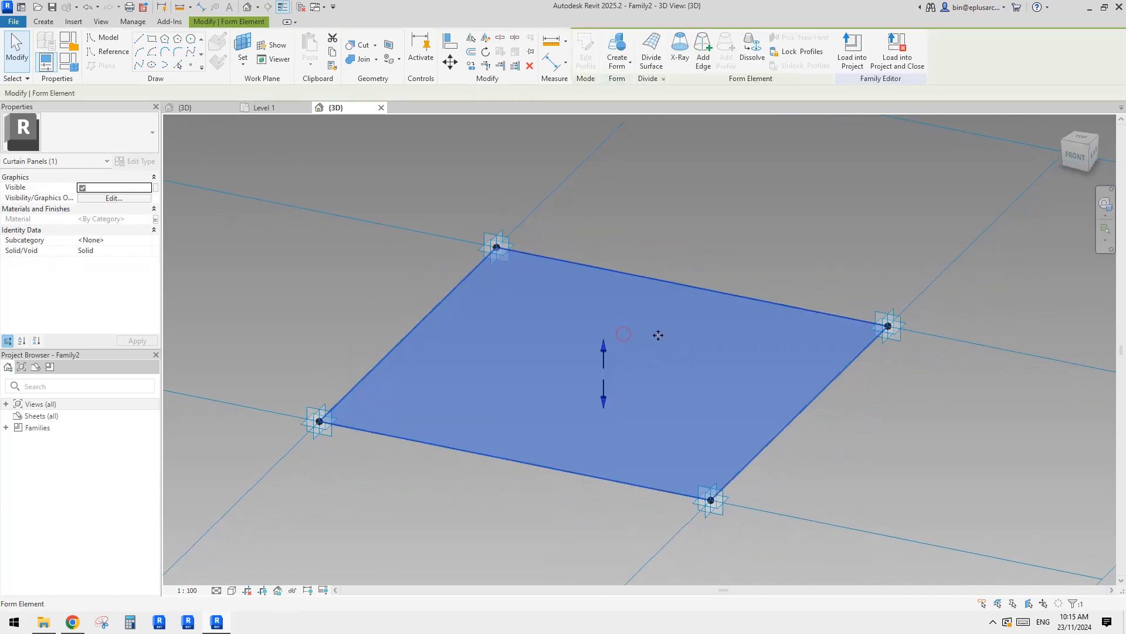
key("Delete")
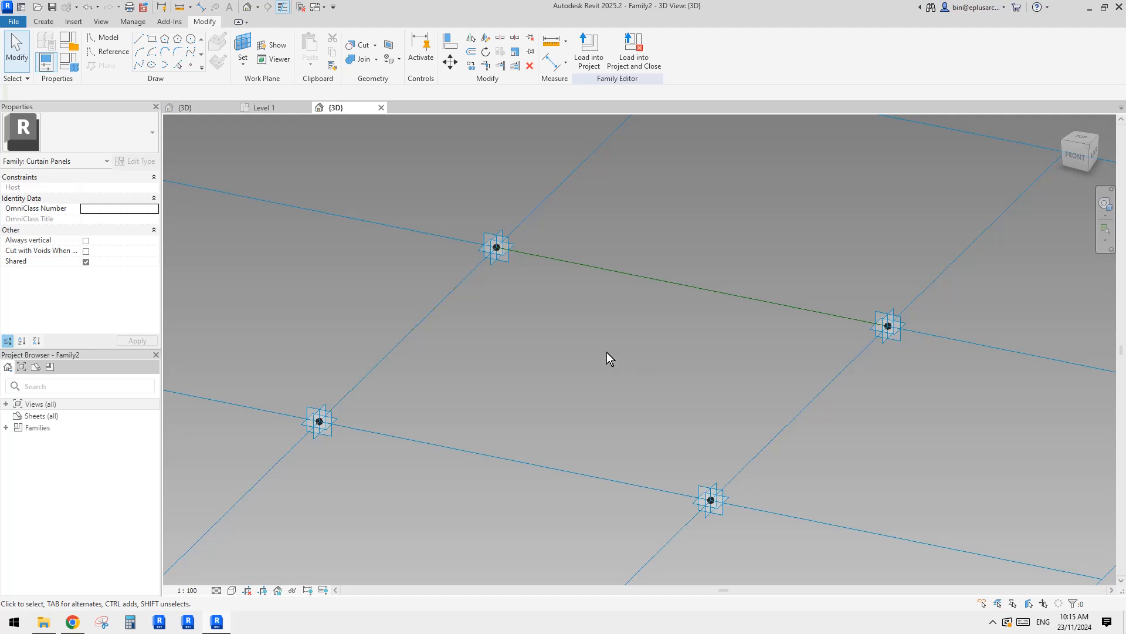
mouse_move(639, 353)
middle_mouse_down()
mouse_move(664, 354)
mouse_move(626, 337)
middle_mouse_up()
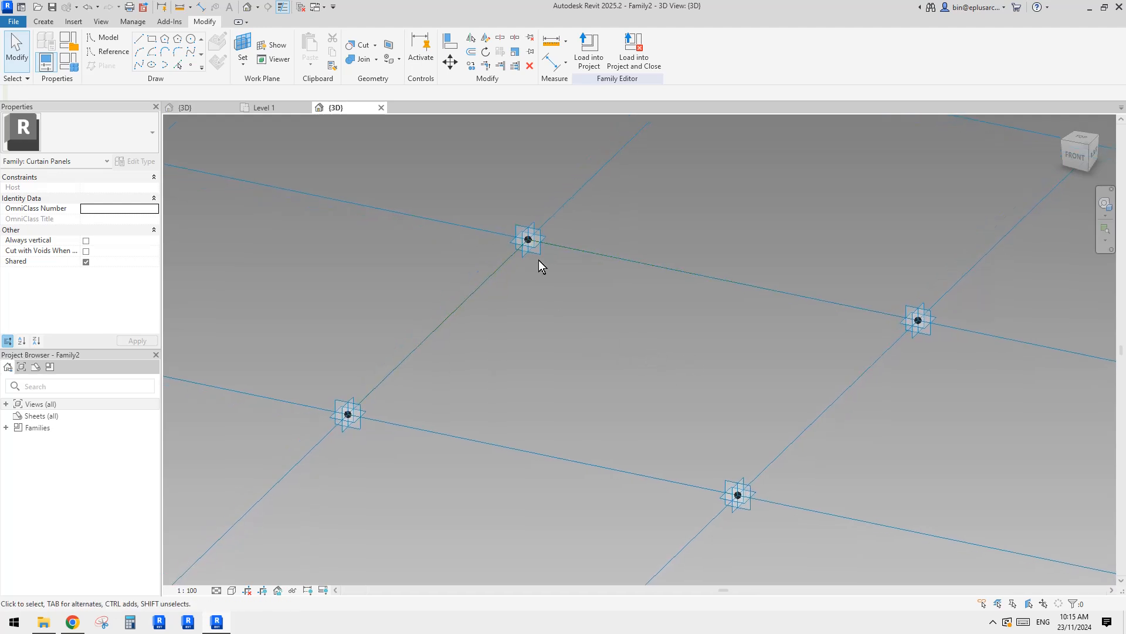
Review the mass in the Level 1 plan and the 3D view, and return to the panel family.
left_click(272, 108)
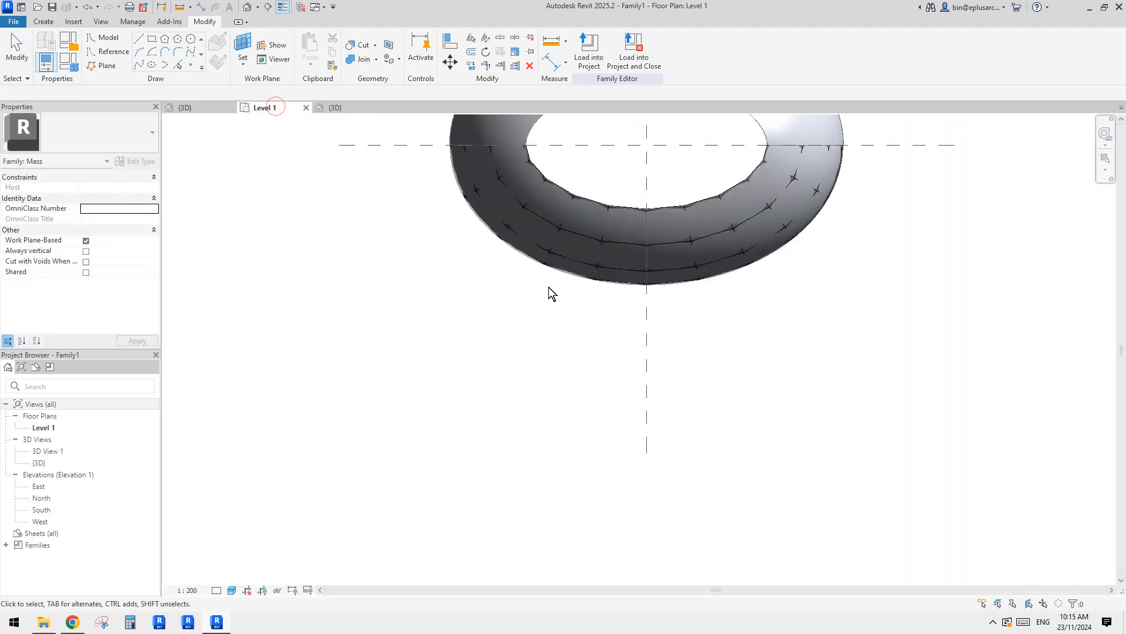
left_click(247, 7)
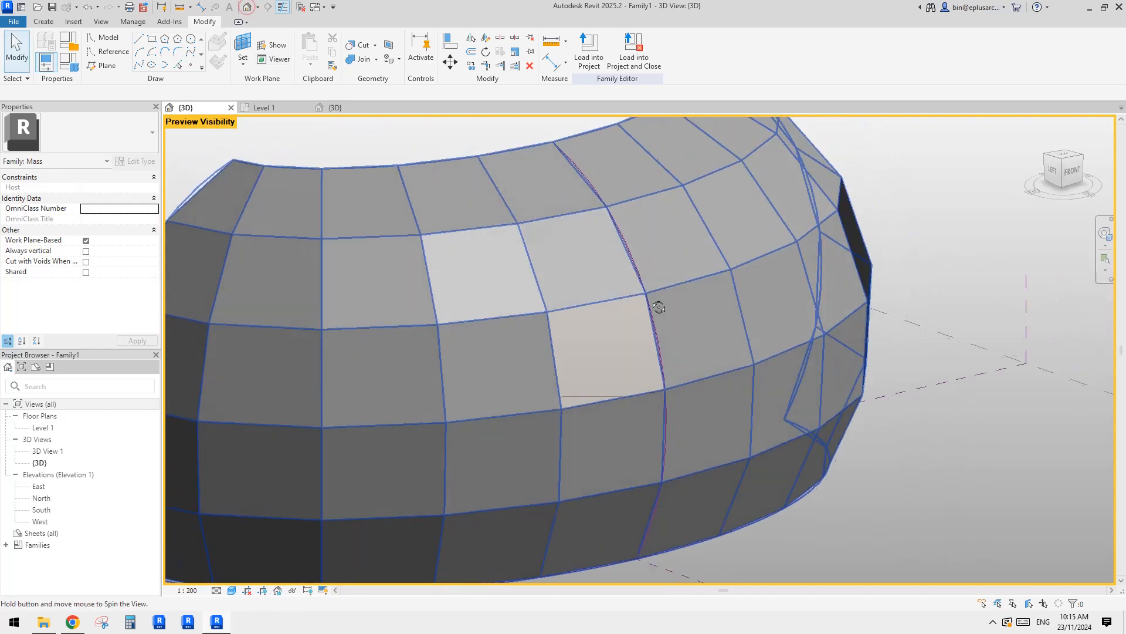
middle_click_drag(659, 307, 660, 307, "shift")
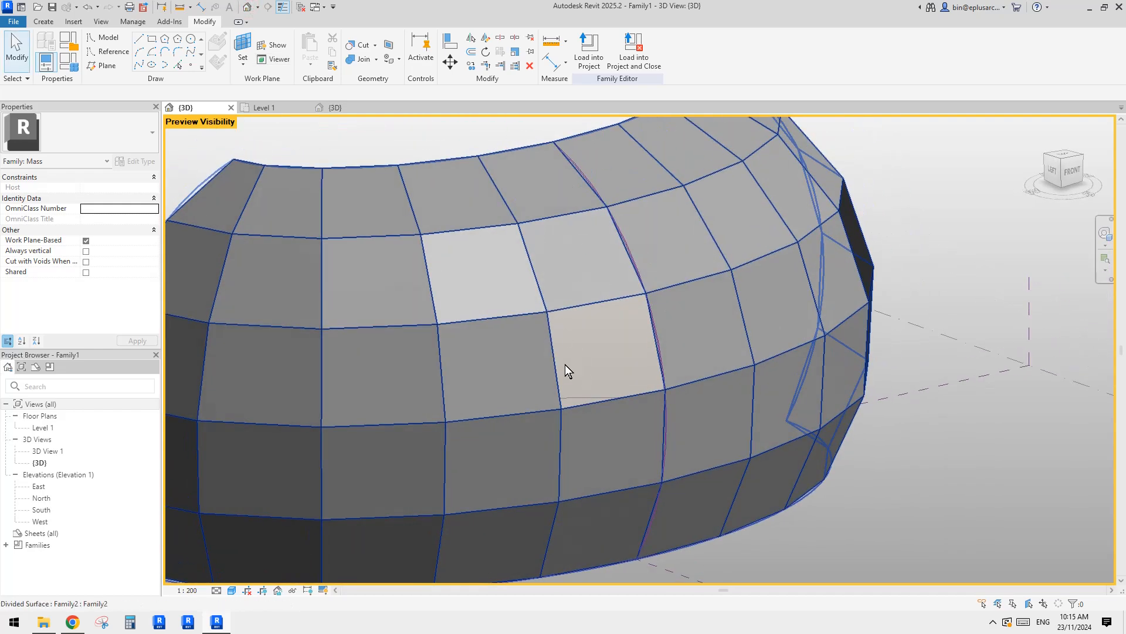
left_click(338, 107)
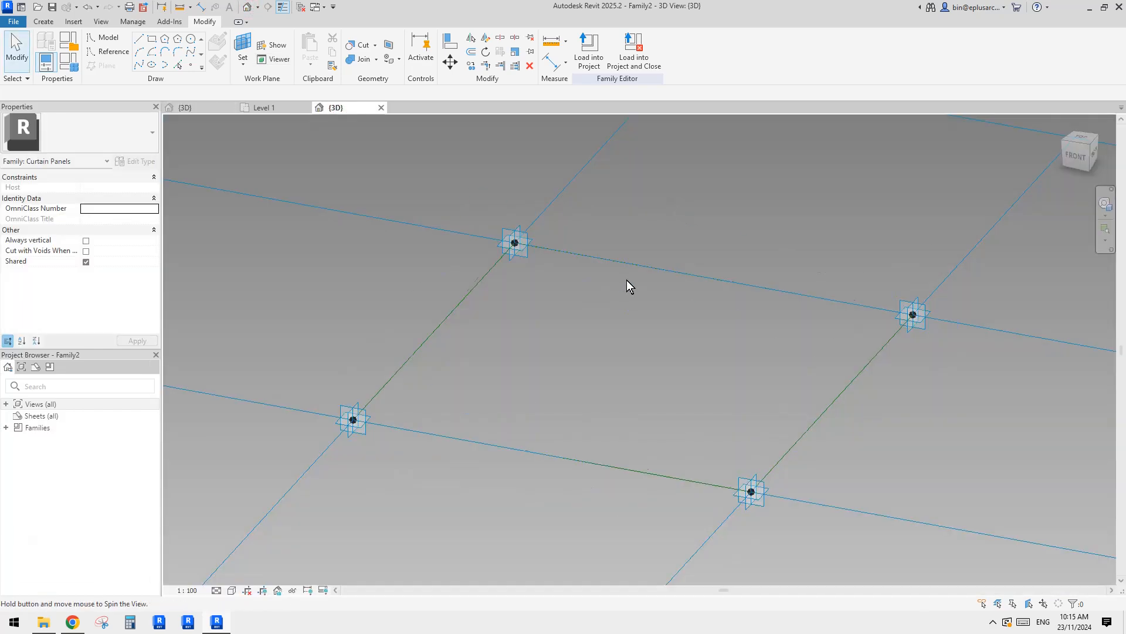
Inspect the adaptive placement points at the panel's corners and the chain of reference lines joining them.
middle_click_drag(627, 280, 539, 268, "shift")
left_click(511, 268)
left_click(565, 278)
scroll(558, 269, "down", 1)
left_click(533, 250)
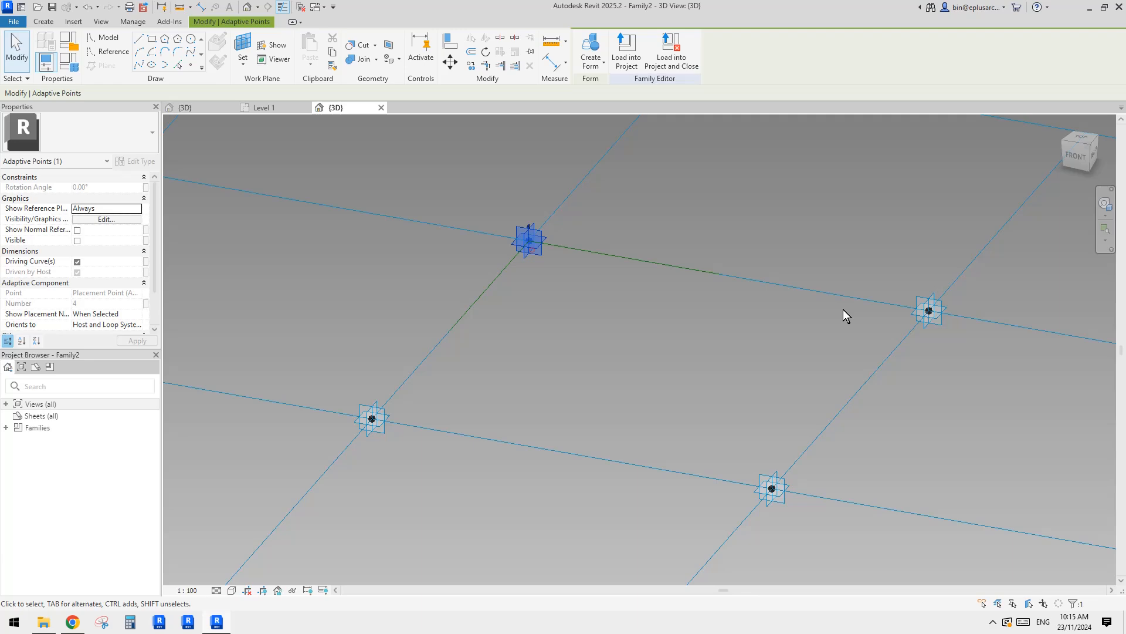
left_click(930, 314)
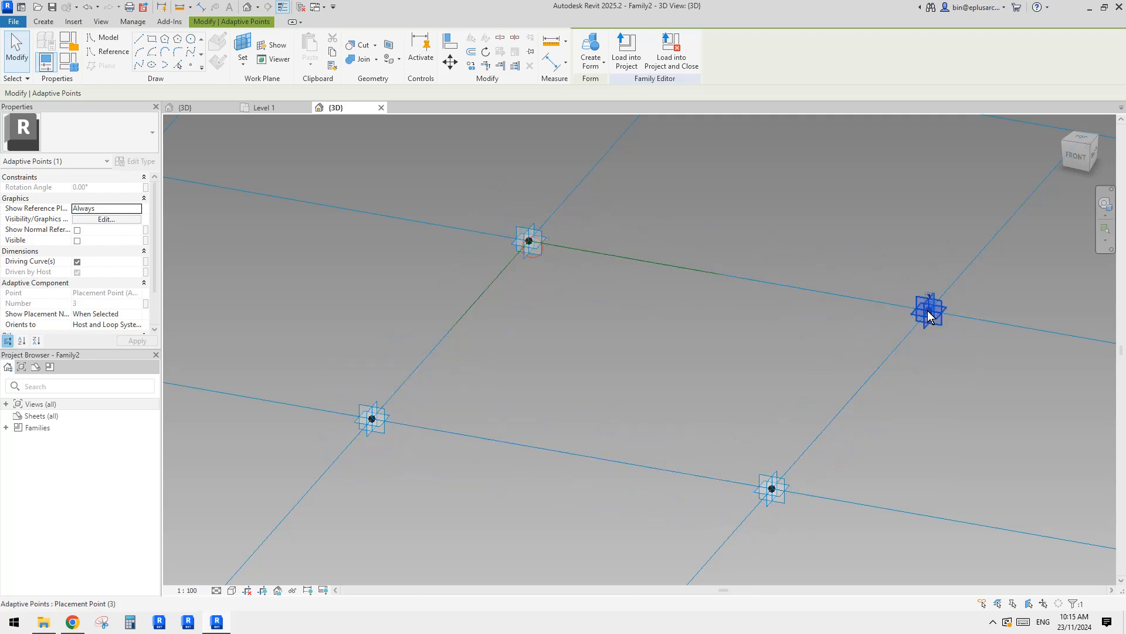
key("Tab")
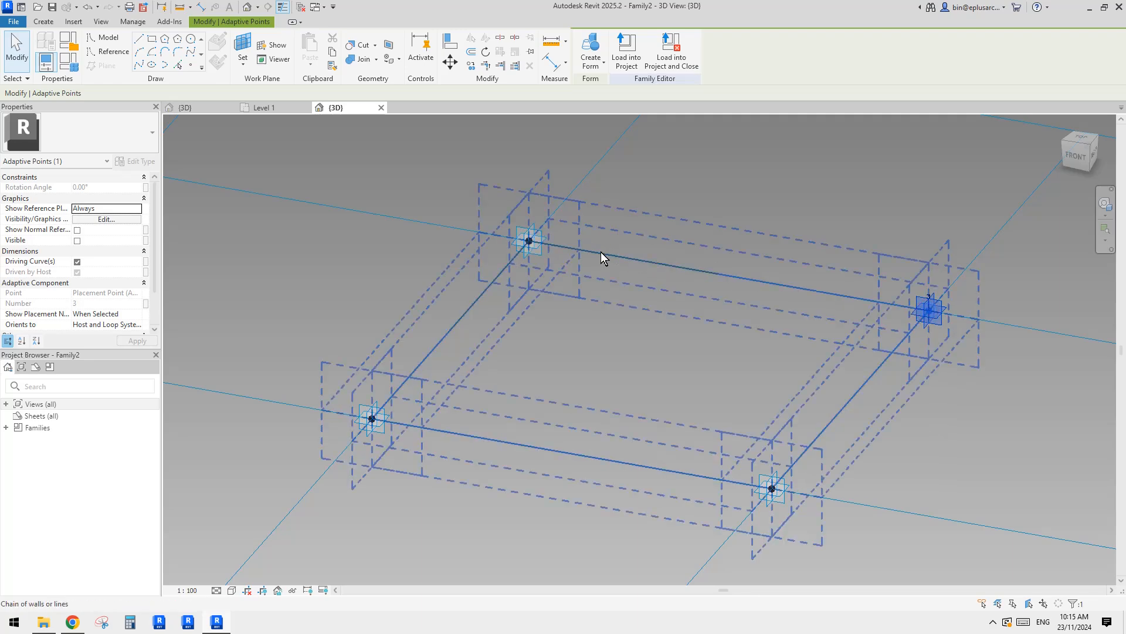
left_click(372, 428)
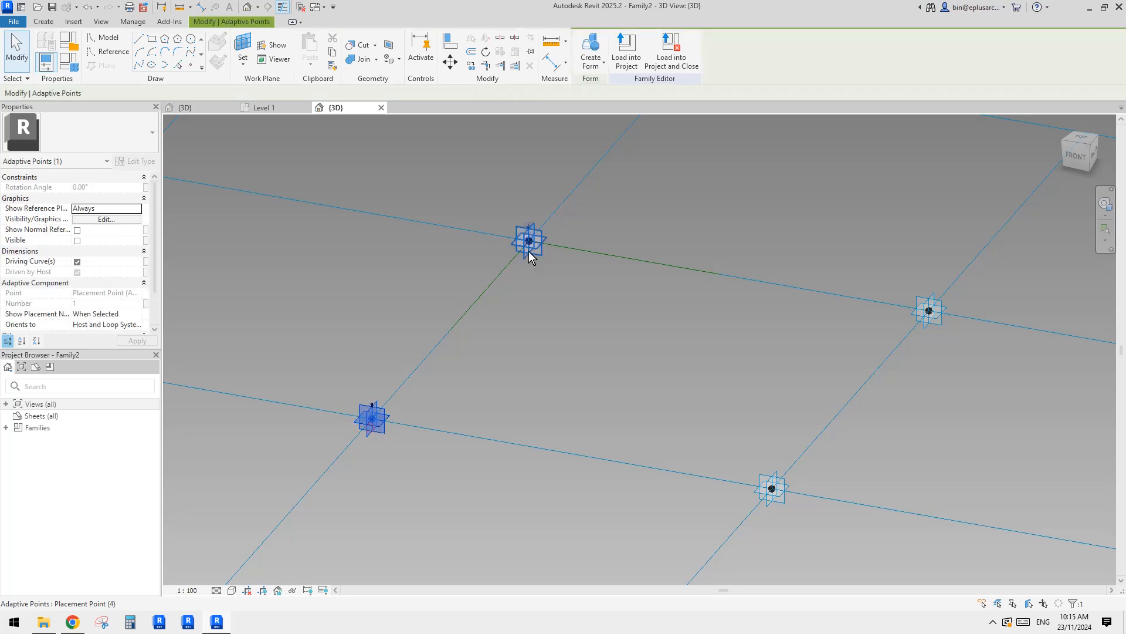
left_click(728, 352)
Examine the properties of the adaptive point at the panel's back corner, and view the reference frame from different angles.
mouse_move(669, 295)
middle_mouse_down("shift")
mouse_move(665, 277)
mouse_move(650, 308)
mouse_move(671, 311)
middle_mouse_up("shift")
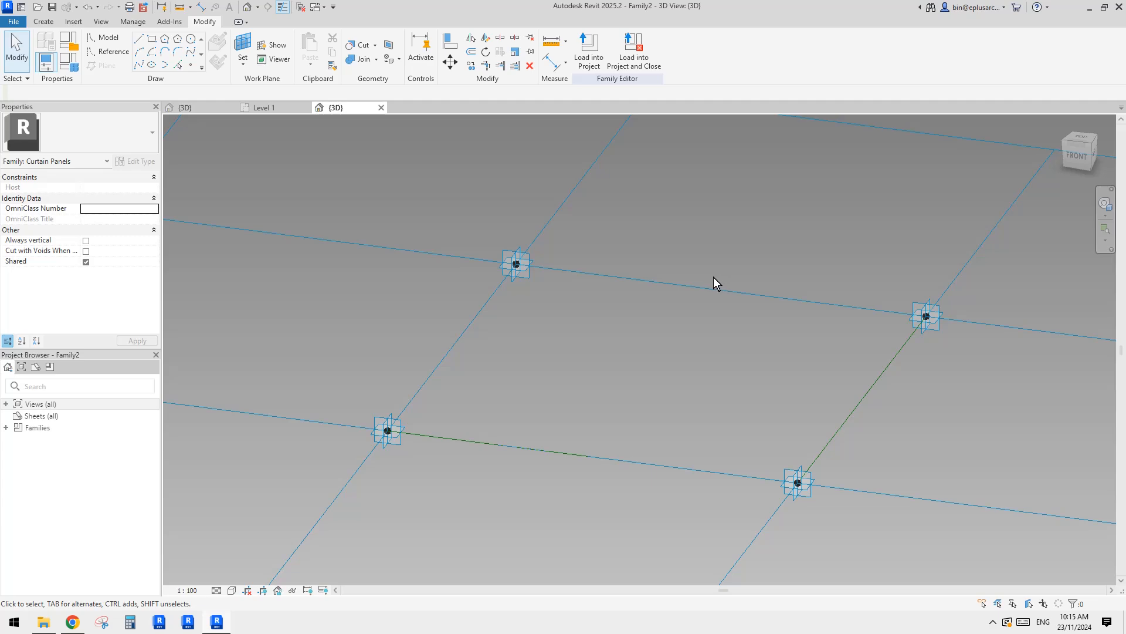
middle_click_drag(709, 277, 656, 281)
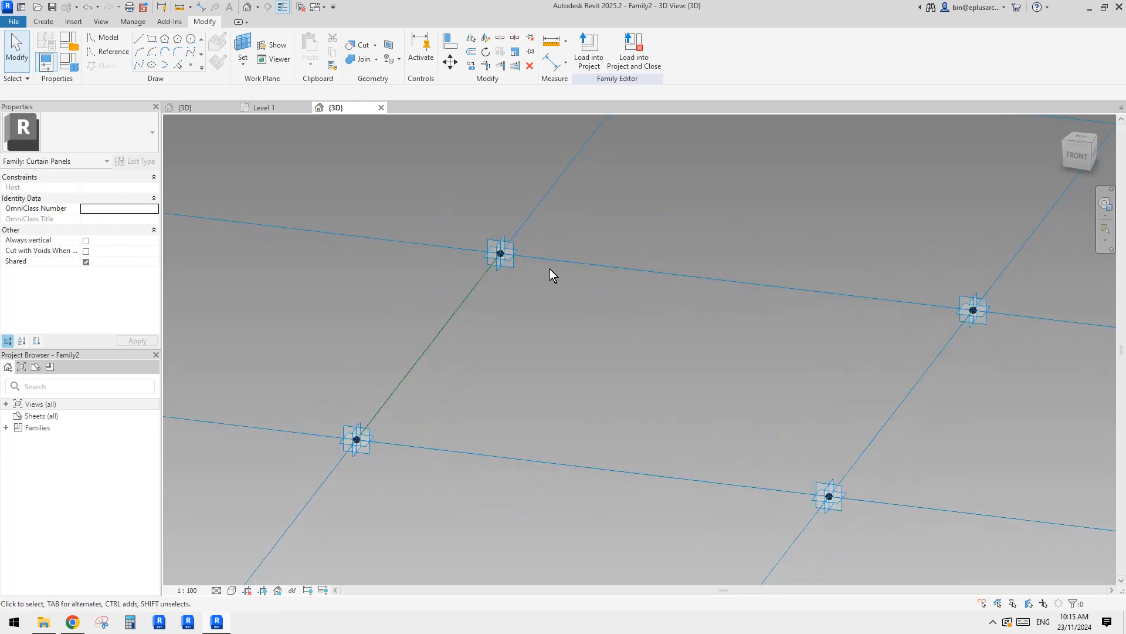
left_click(509, 262)
mouse_move(514, 264)
middle_mouse_down("shift")
mouse_move(497, 261)
mouse_move(524, 278)
middle_mouse_up("shift")
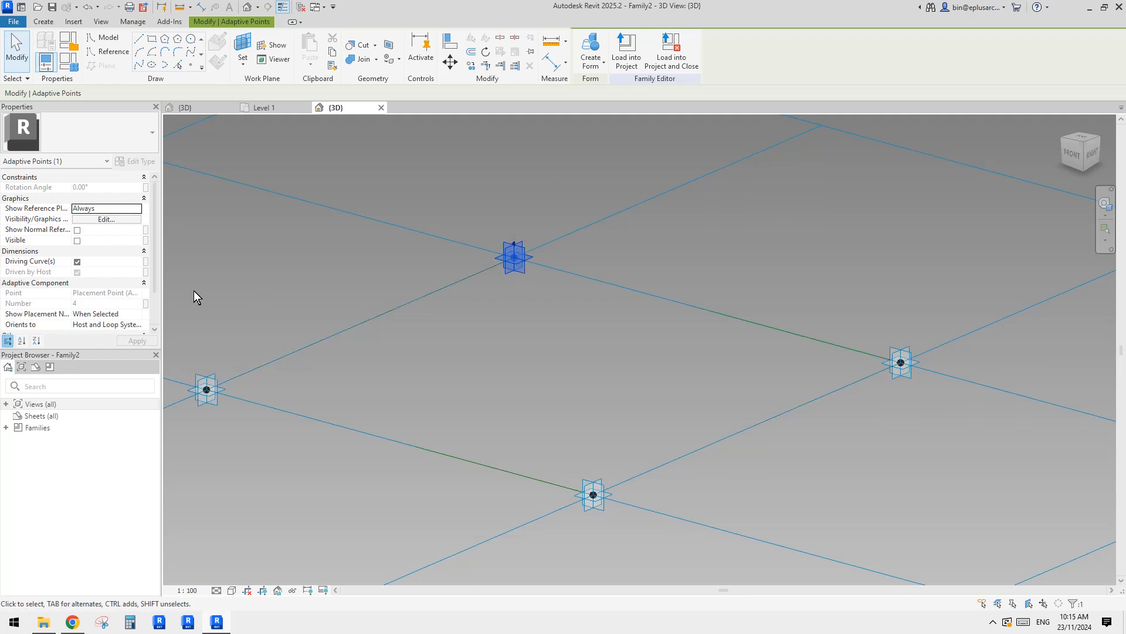
scroll(105, 299, "down", 1)
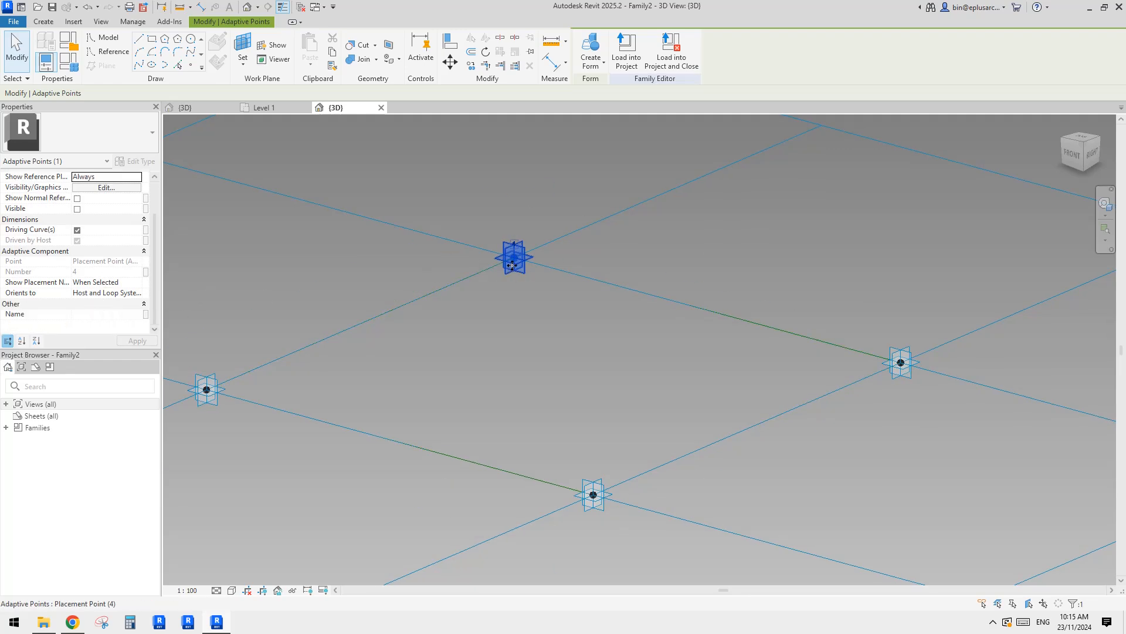
mouse_move(548, 284)
middle_mouse_down("shift")
mouse_move(570, 290)
mouse_move(547, 296)
middle_mouse_up("shift")
left_click(547, 296)
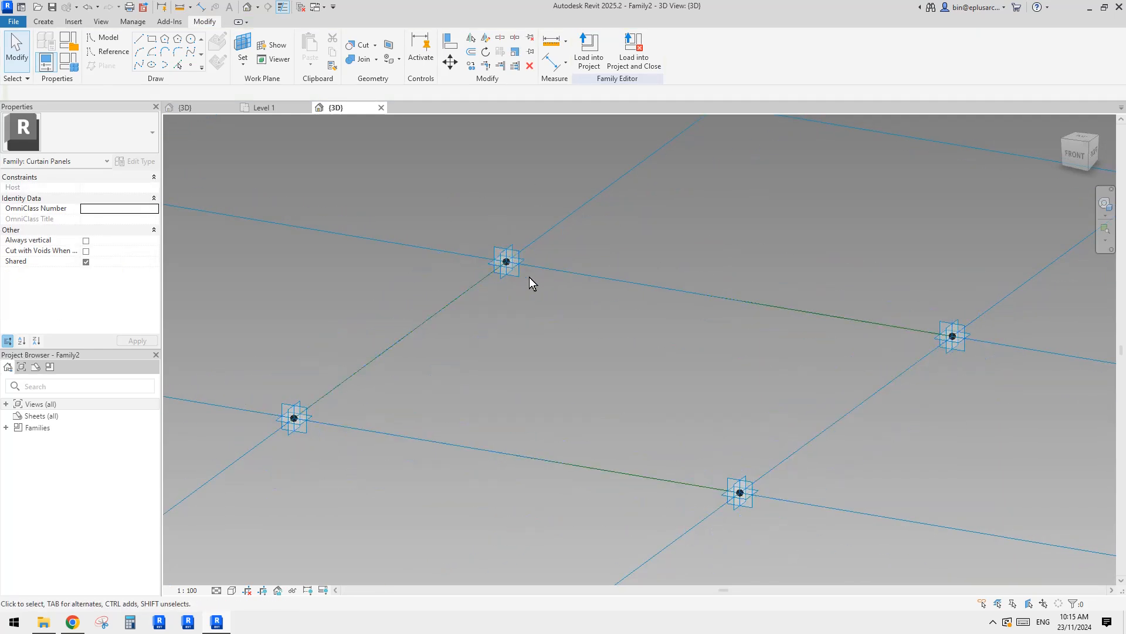
mouse_move(530, 282)
middle_mouse_down("shift")
mouse_move(511, 275)
mouse_move(519, 269)
middle_mouse_up("shift")
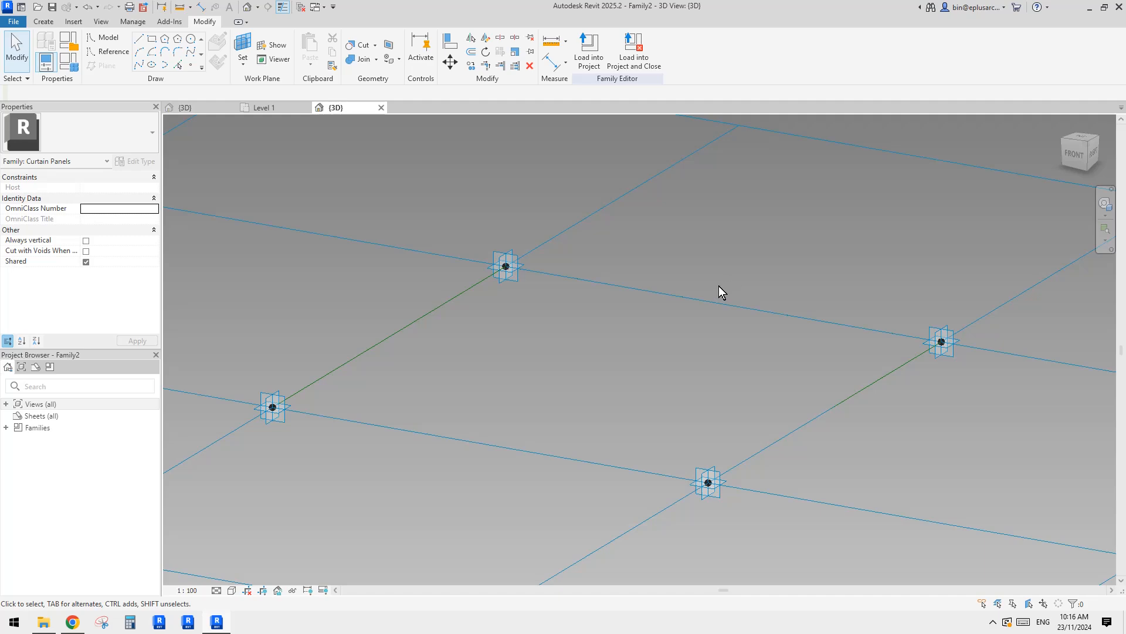
Place a reference point hosted on the vertical plane of the adaptive placement point at the panel's back-left corner.
middle_click_drag(754, 273, 717, 324, "shift")
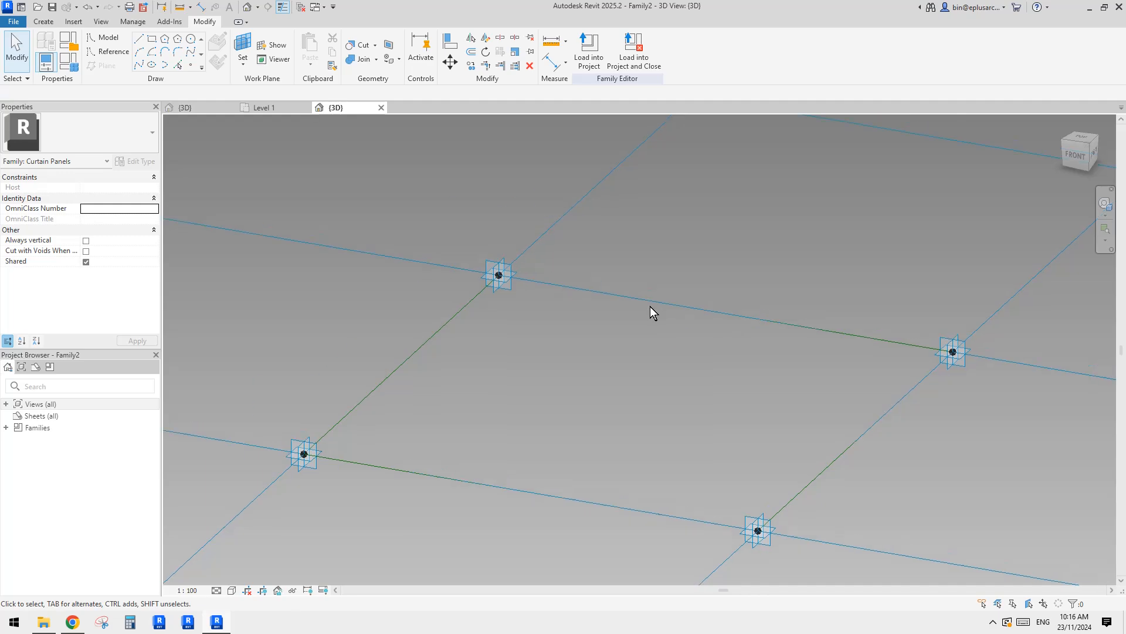
scroll(558, 270, "up", 2)
key("Tab")
middle_click_drag(474, 291, 455, 276, "shift")
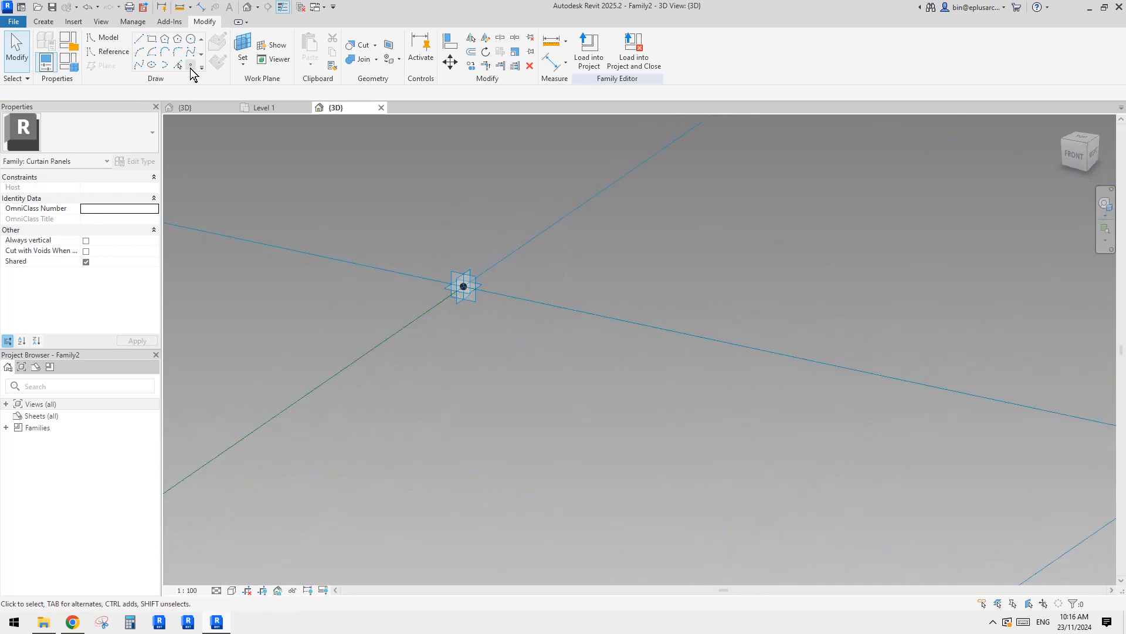
left_click(191, 66)
left_click(216, 66)
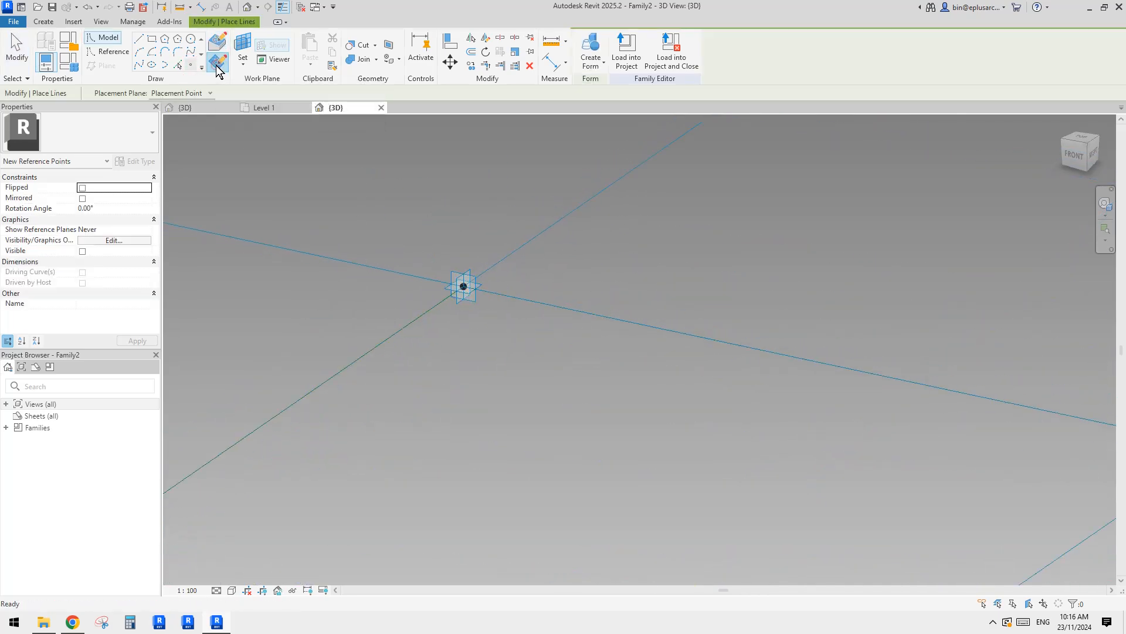
left_click(235, 66)
middle_click_drag(573, 311, 550, 248, "shift")
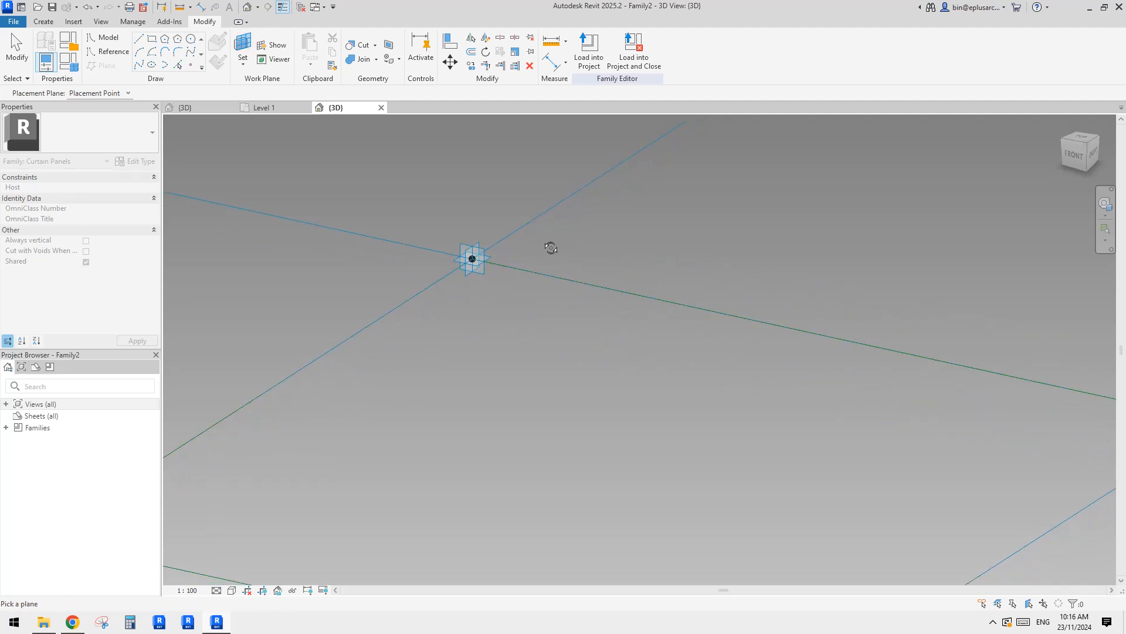
left_click(477, 240)
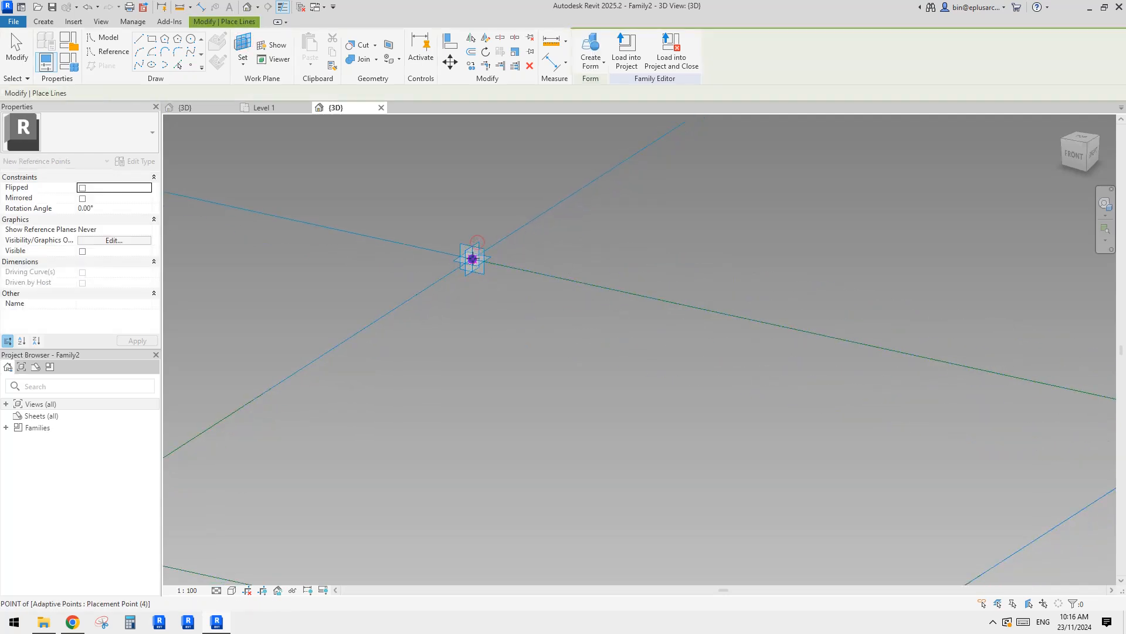
key("Escape")
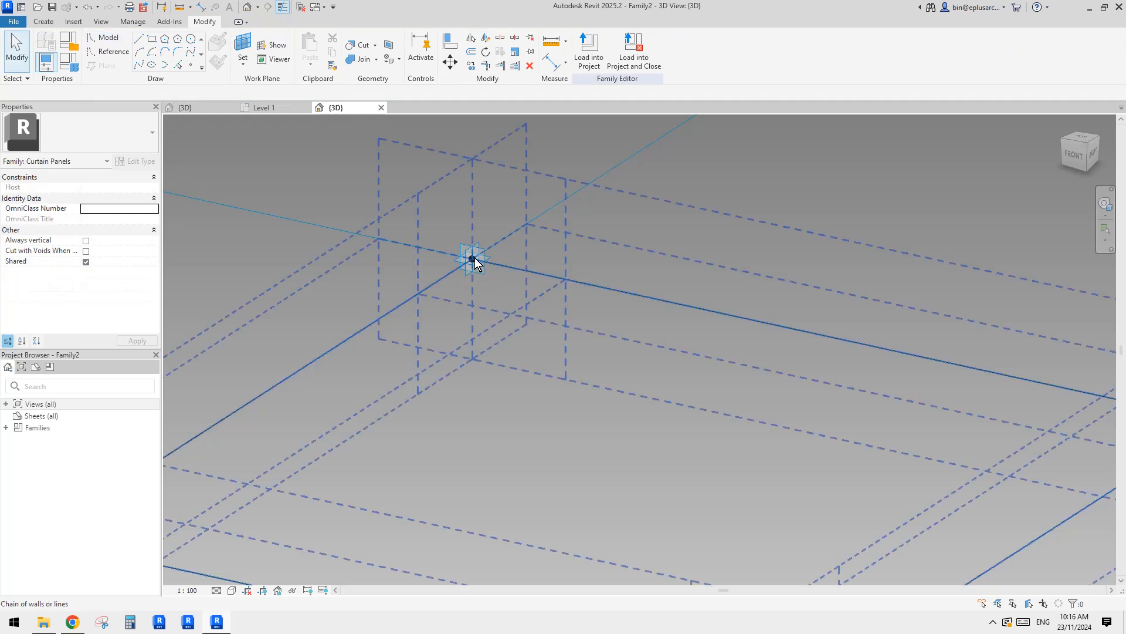
Offset the new reference point inward along the panel's back edge and set its offset to 10.
left_click(473, 259)
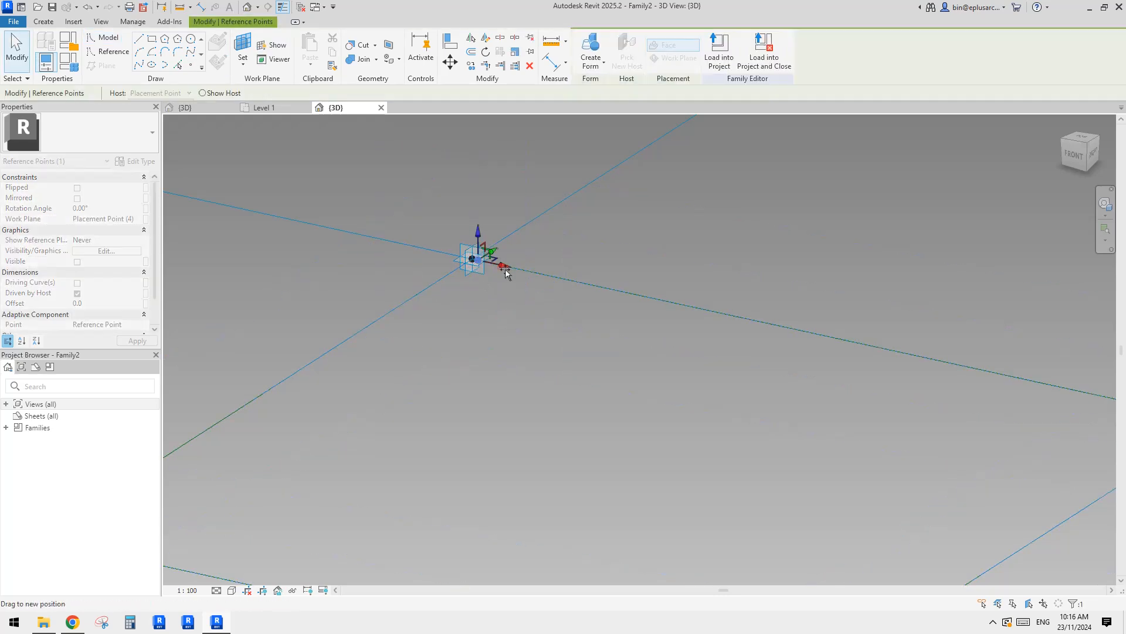
left_click_drag(505, 270, 519, 271)
scroll(525, 276, "down", 1)
middle_click_drag(525, 280, 551, 296, "shift")
left_click(104, 301)
type("1")
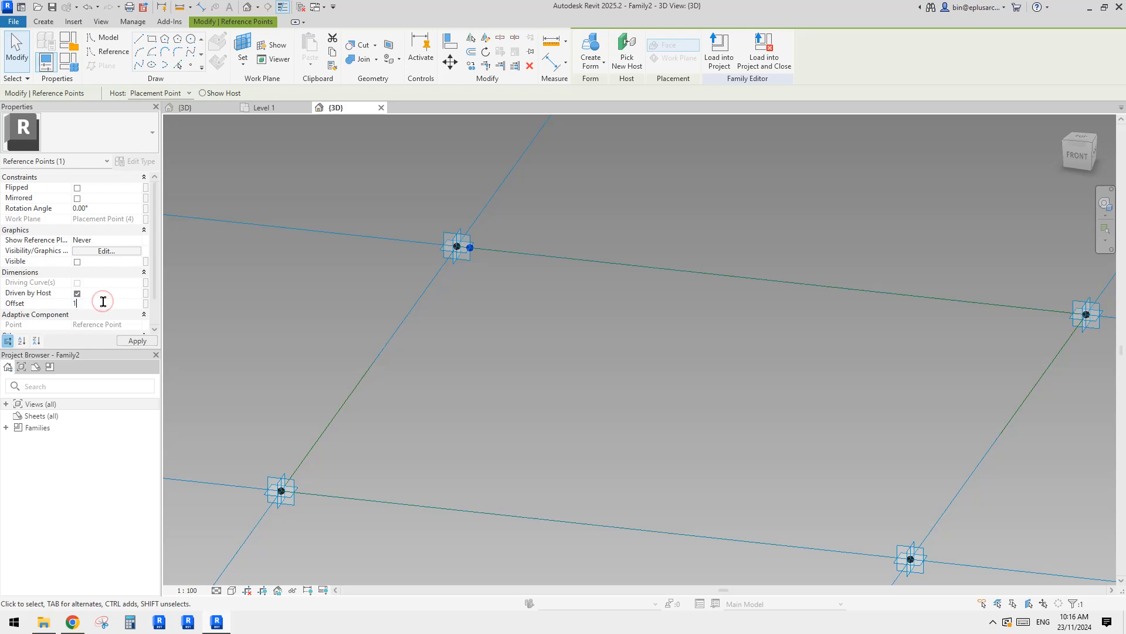
type("0")
key("Return")
Place a second reference point on the vertical plane of the adaptive placement point at the panel's back-right corner.
middle_click_drag(427, 261, 612, 274, "shift")
left_click(192, 64)
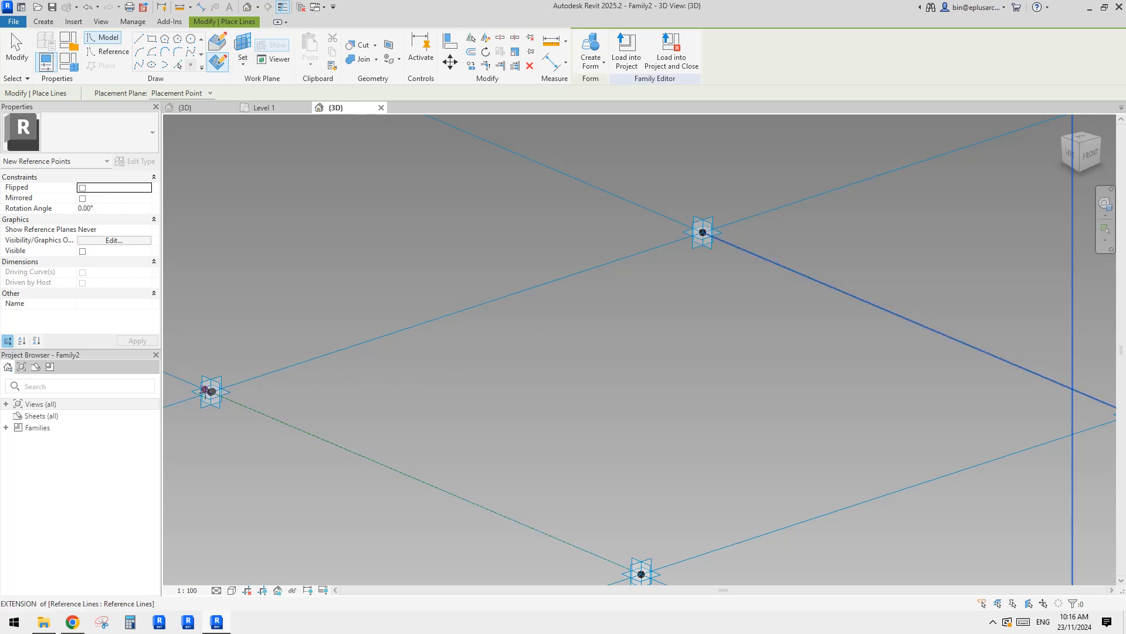
middle_click_drag(650, 255, 631, 268)
left_click(238, 41)
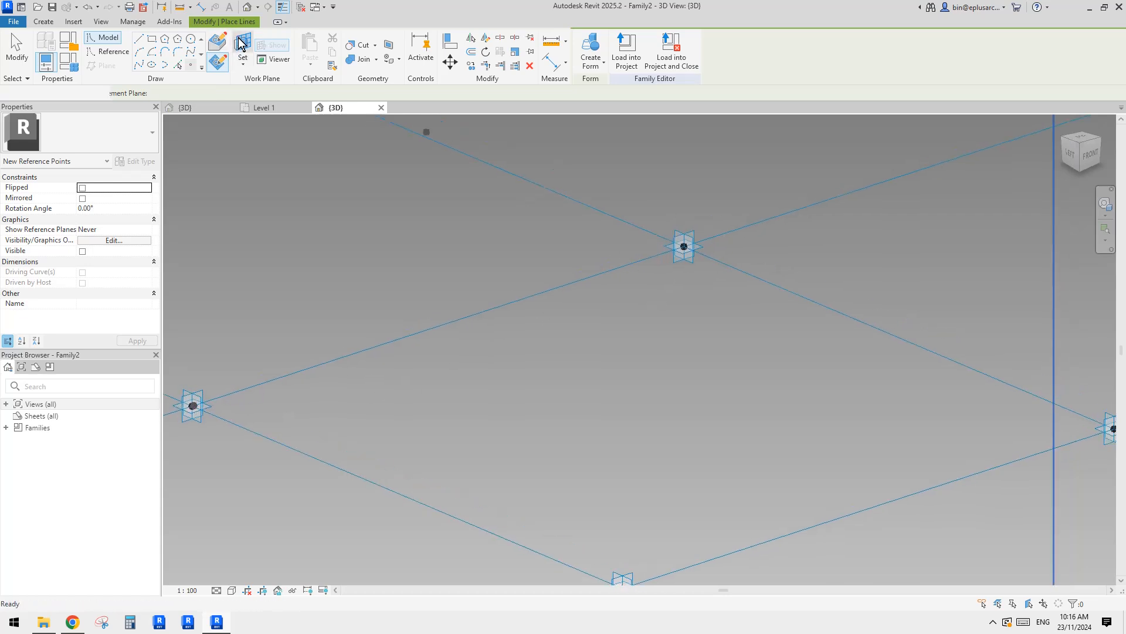
left_click(679, 230)
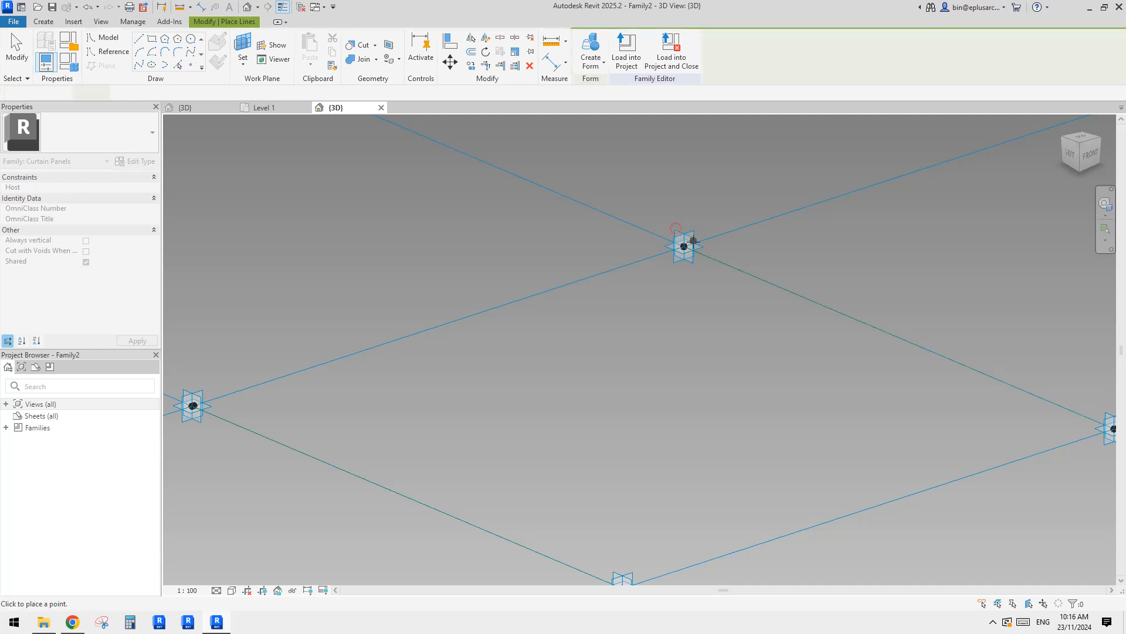
key("Escape")
key("Escape")
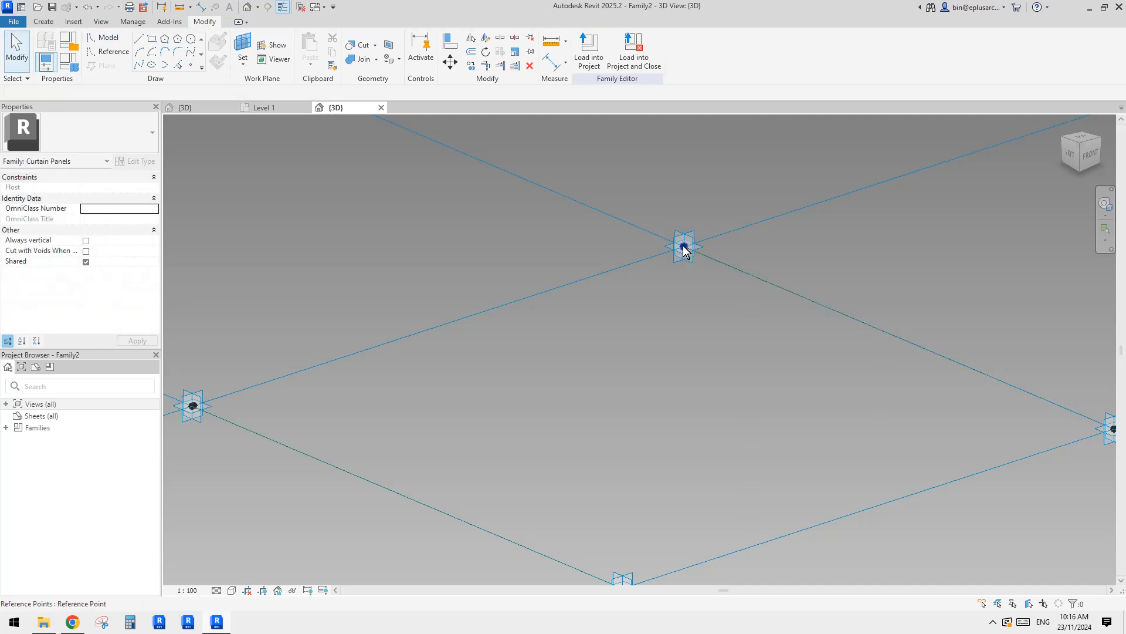
Offset the second reference point inward along the back edge with a negative offset value.
left_click(684, 247)
left_click_drag(699, 244, 697, 258)
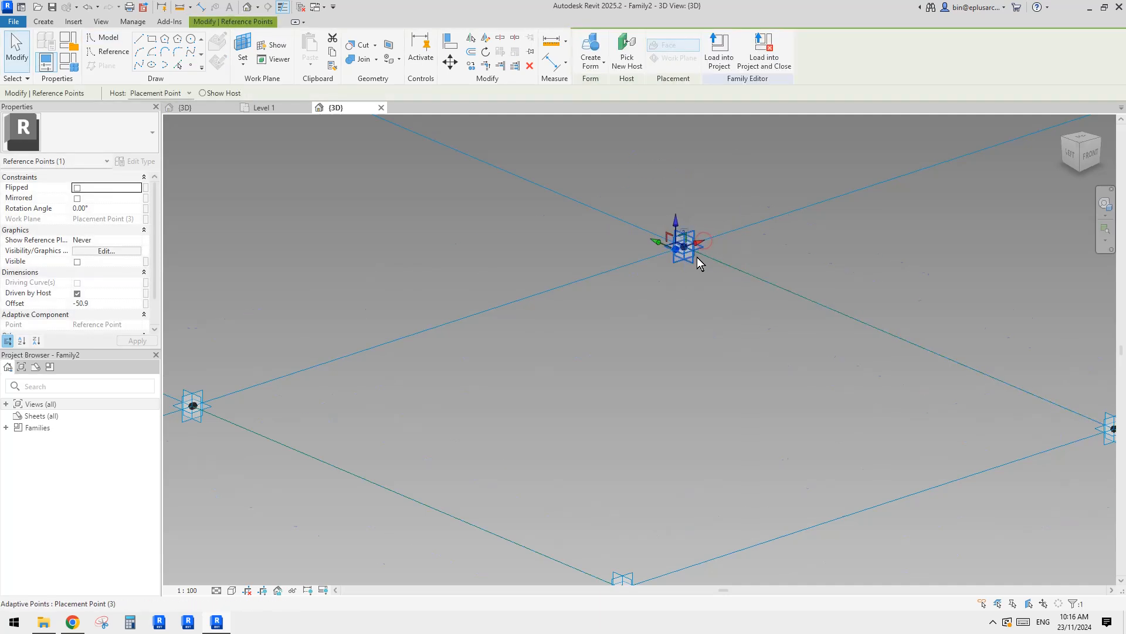
left_click(108, 304)
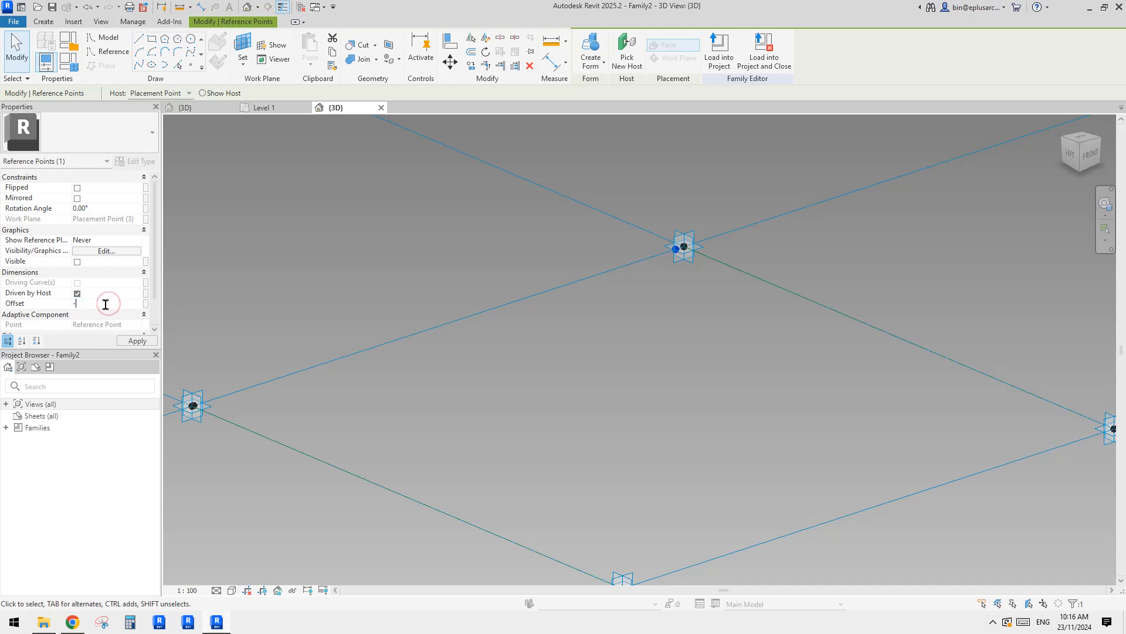
key("Return")
Select both offset reference points at the back corners and create a spline through them.
middle_click_drag(601, 230, 615, 245, "shift")
left_click_drag(555, 196, 727, 286)
middle_click_drag(179, 291, 450, 277)
left_click_drag(431, 222, 521, 327, "ctrl")
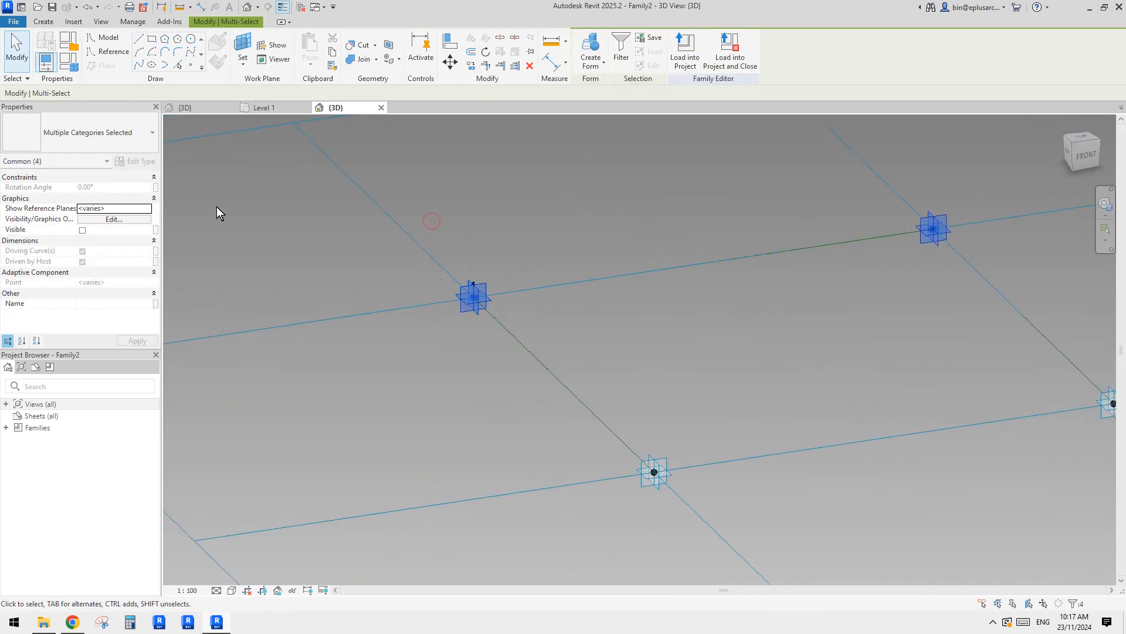
left_click(141, 65)
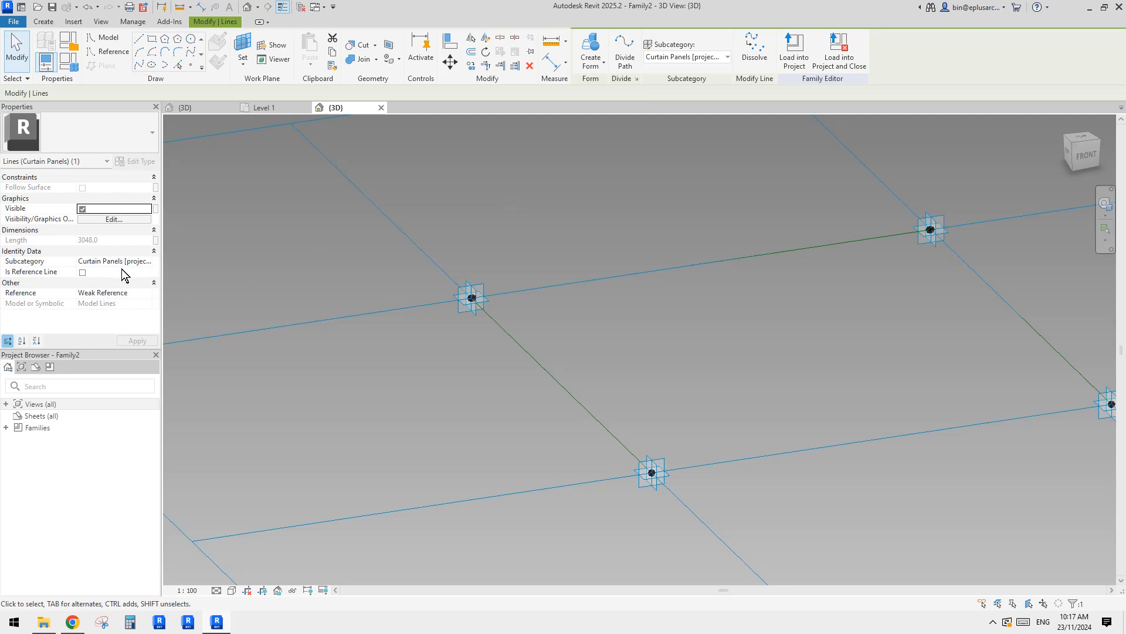
Convert the new spline between the back corners into a reference line.
left_click(83, 271)
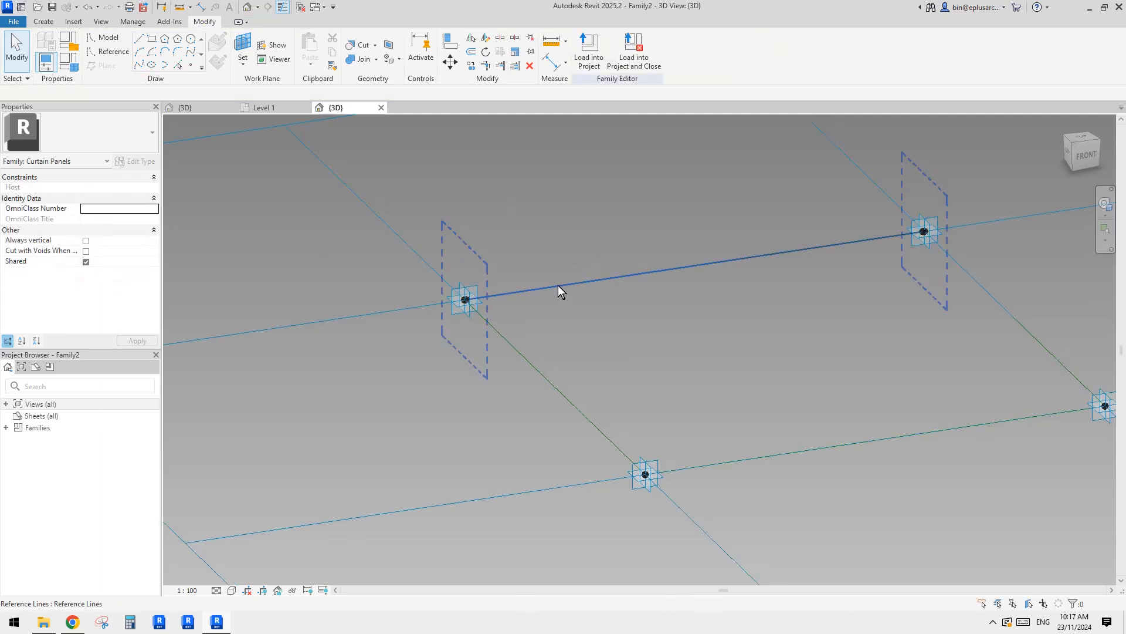
middle_click_drag(558, 286, 531, 282)
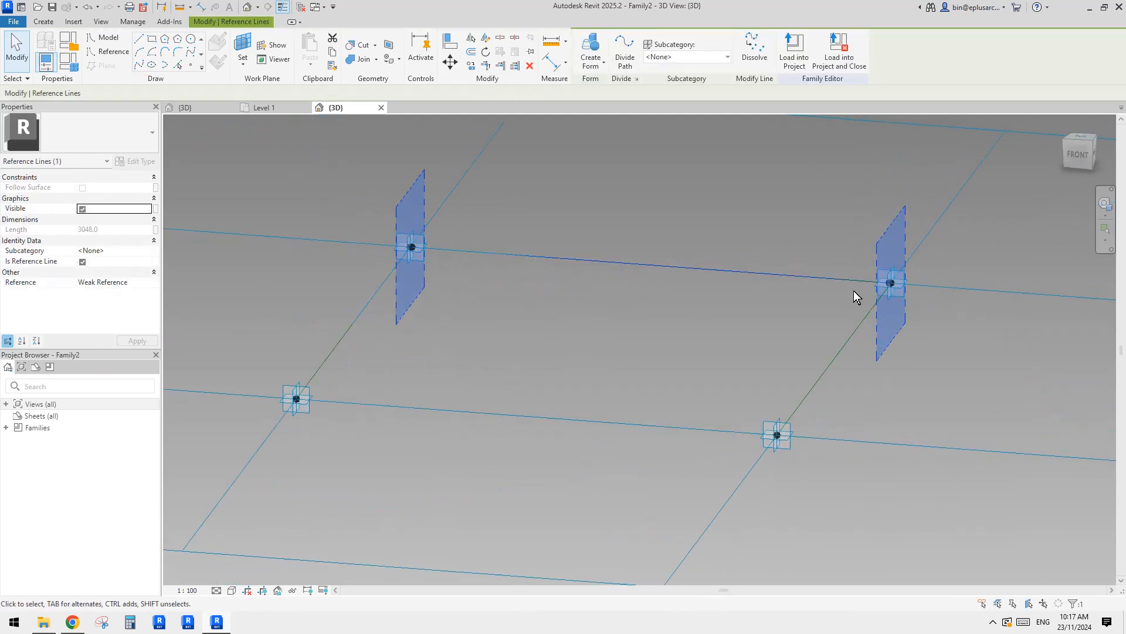
middle_click_drag(748, 280, 765, 280, "shift")
scroll(402, 259, "up", 1)
left_click(470, 234)
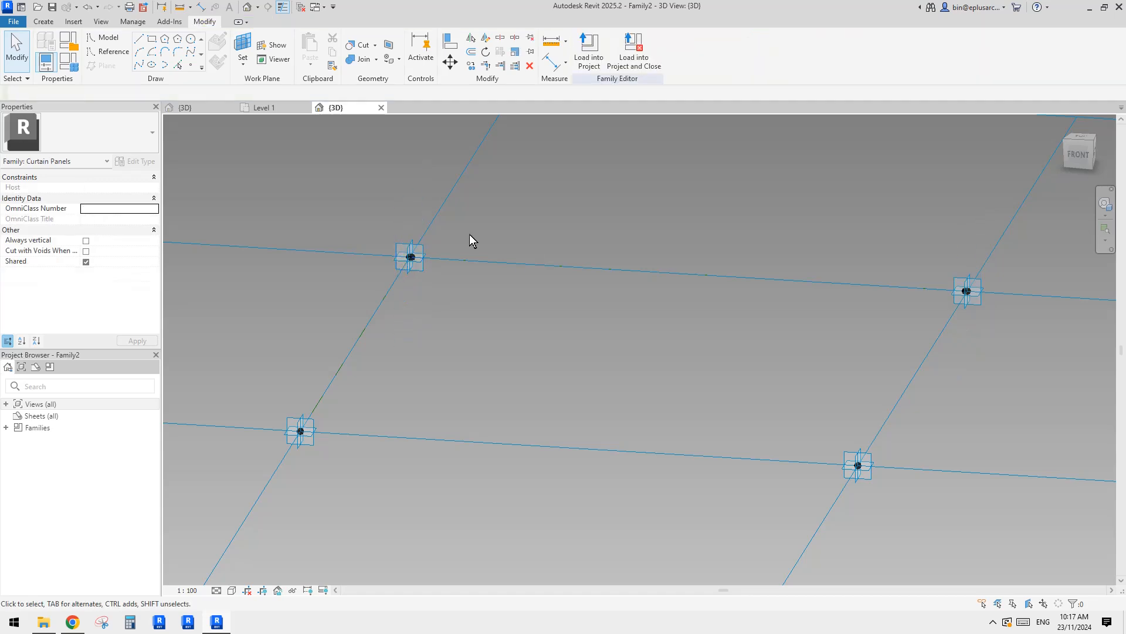
Select the reference lines along the panel's two sides and front edge and temporarily hide them.
middle_click_drag(447, 265, 415, 258, "shift")
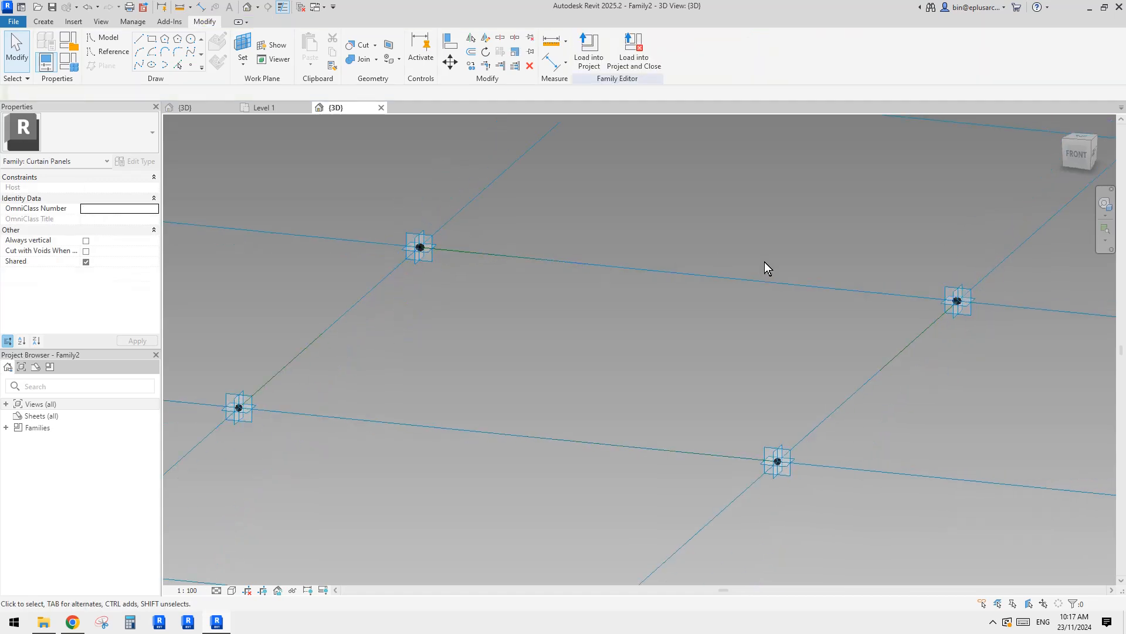
middle_click_drag(655, 254, 636, 262, "shift")
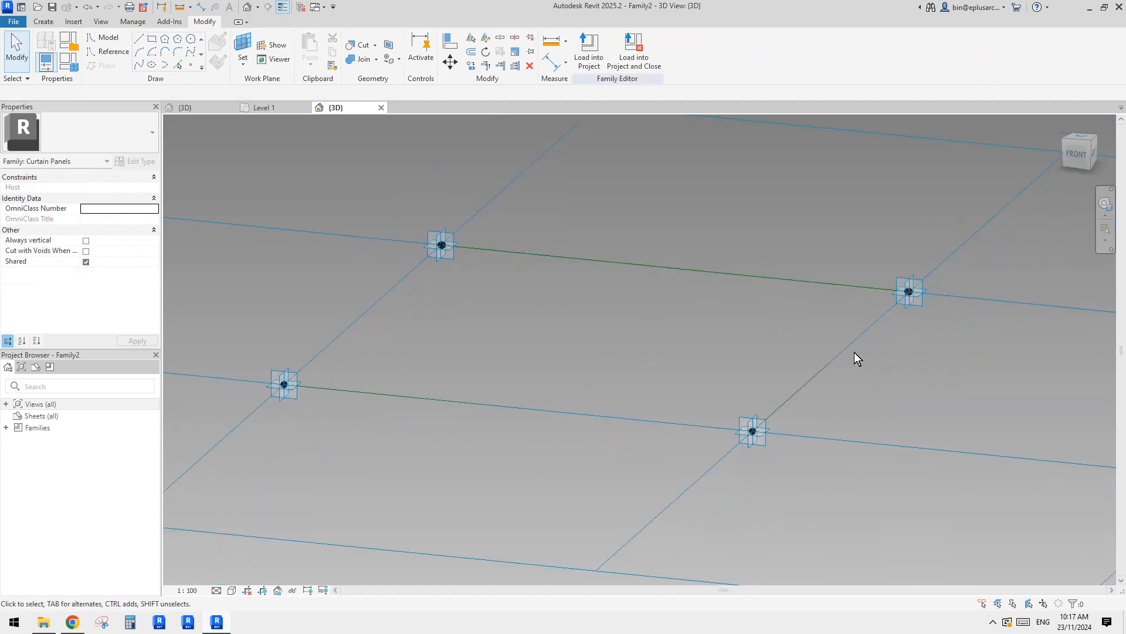
key("Tab")
key("Tab")
key("Tab")
key("Tab")
middle_click_drag(716, 282, 694, 266, "shift")
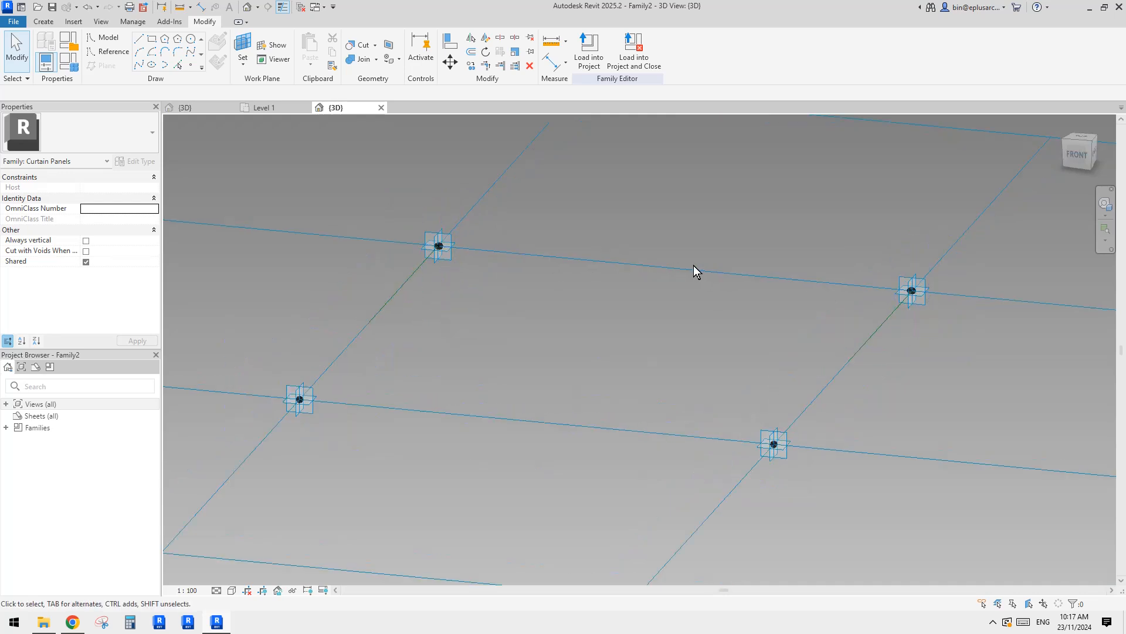
key("Tab")
left_click(861, 347)
middle_click_drag(724, 324, 693, 330)
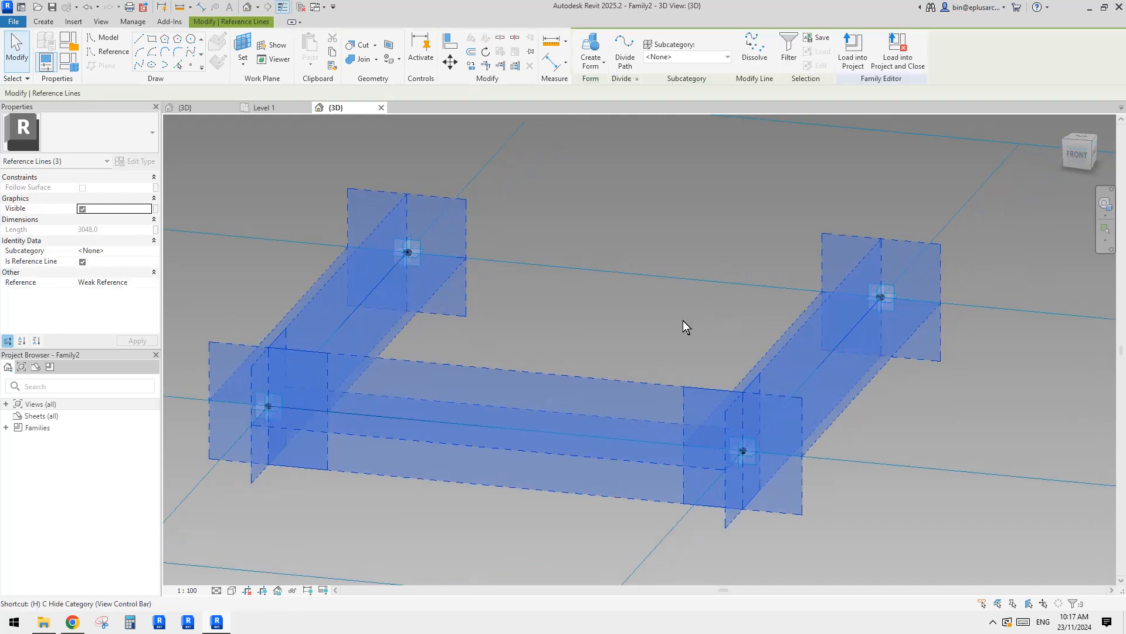
key("c")
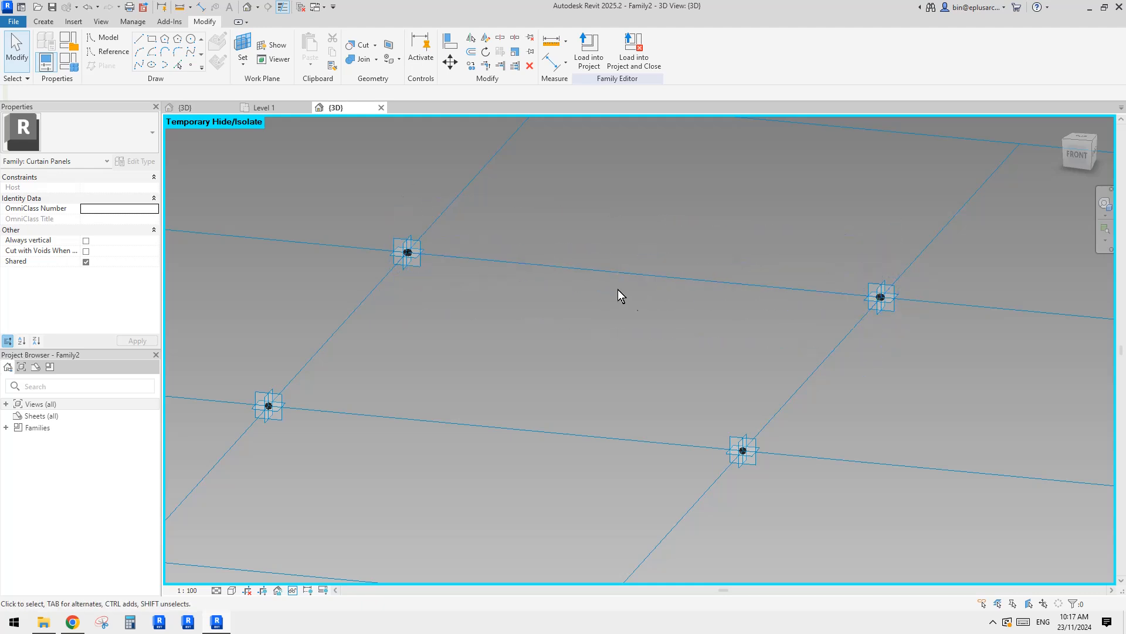
Examine the overlapping reference lines on the back edge, then undo the temporary hiding and the spline's conversion to a reference line.
scroll(457, 274, "up", 2)
scroll(434, 271, "up", 6)
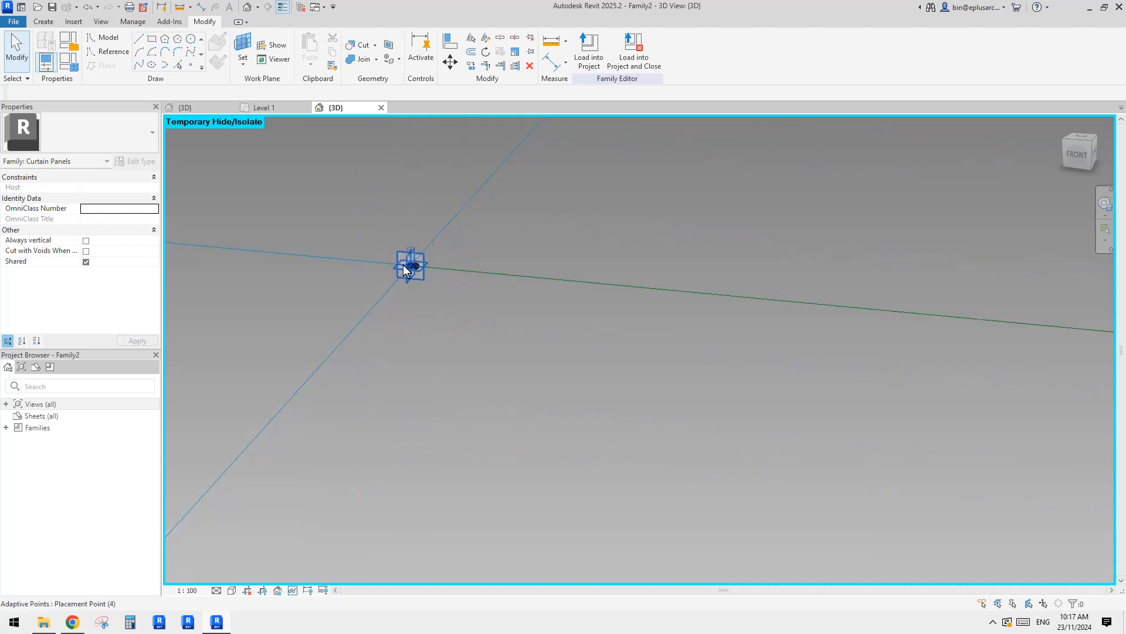
key("Tab")
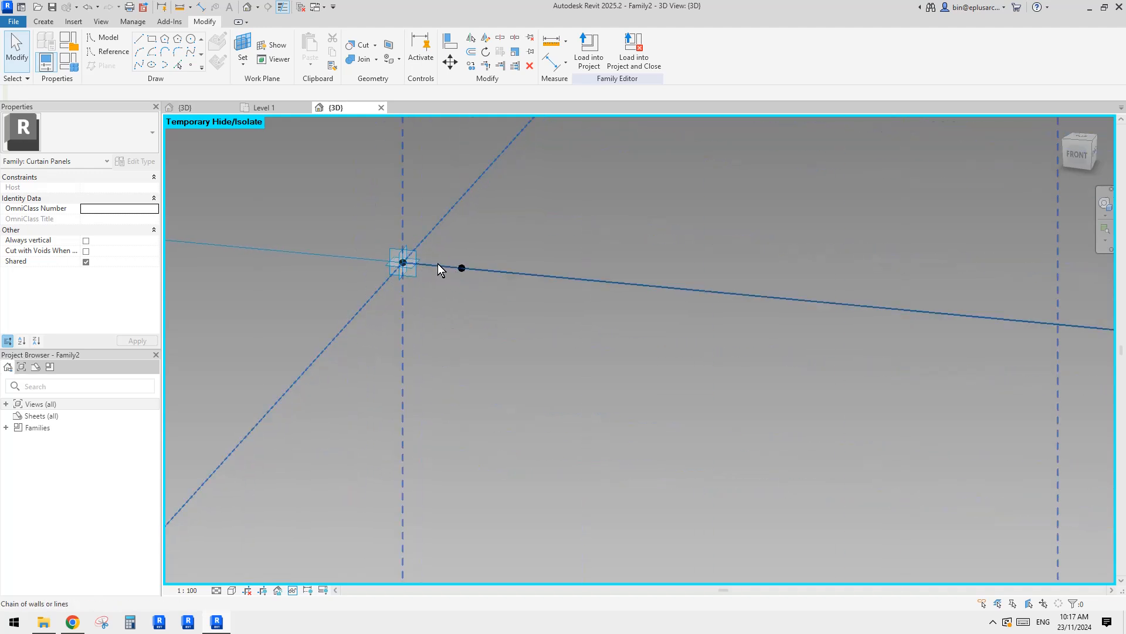
left_click(567, 278)
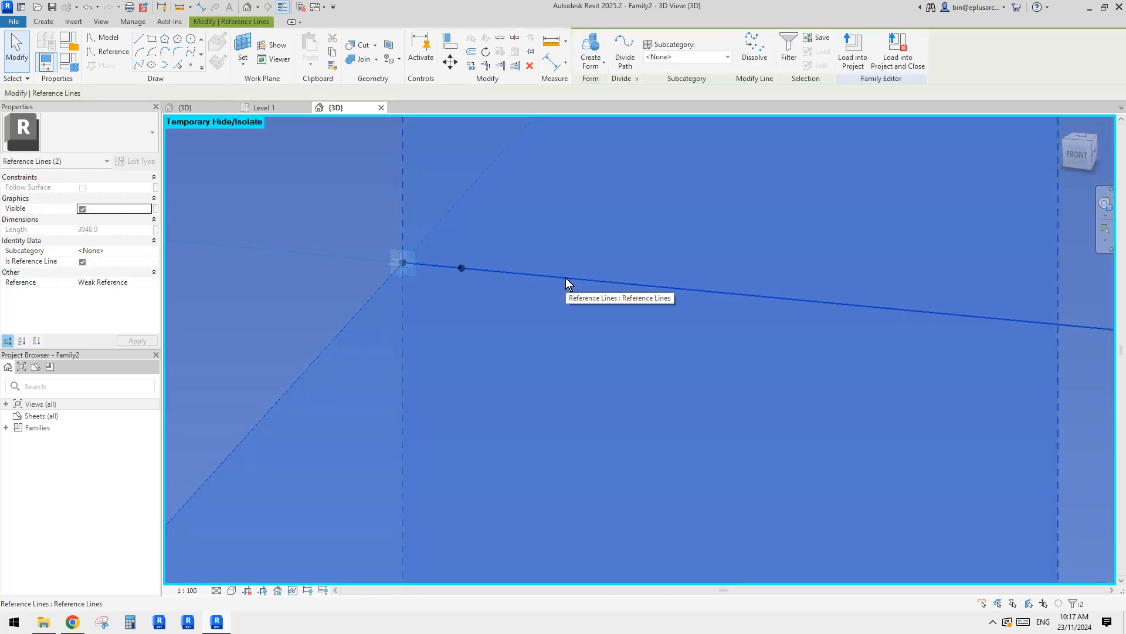
key("Escape")
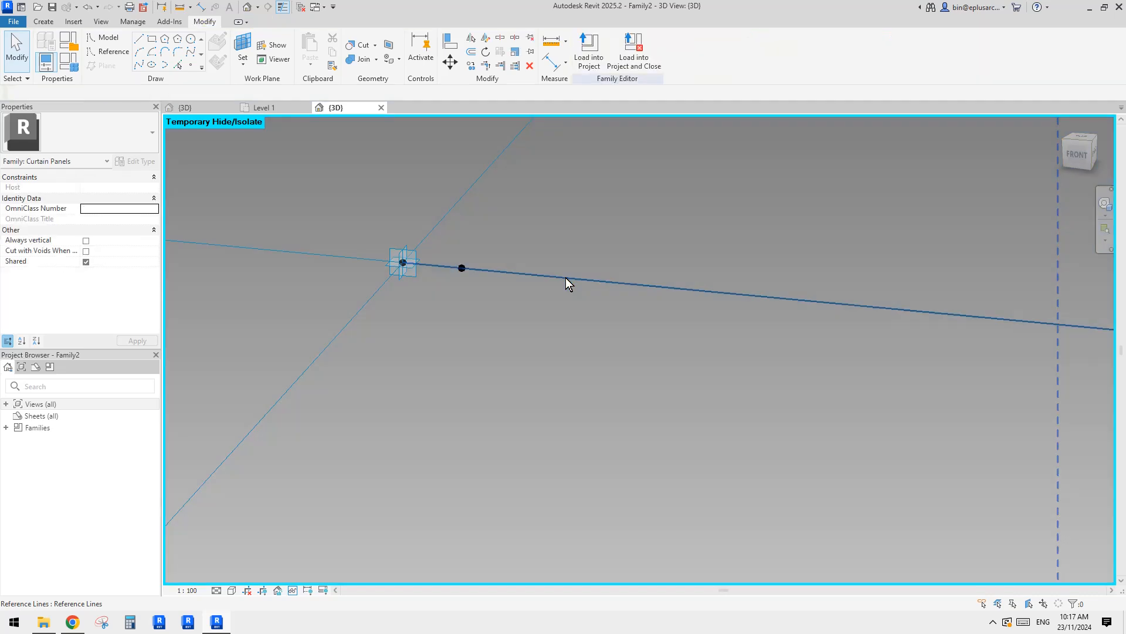
key("Tab")
left_click(566, 277)
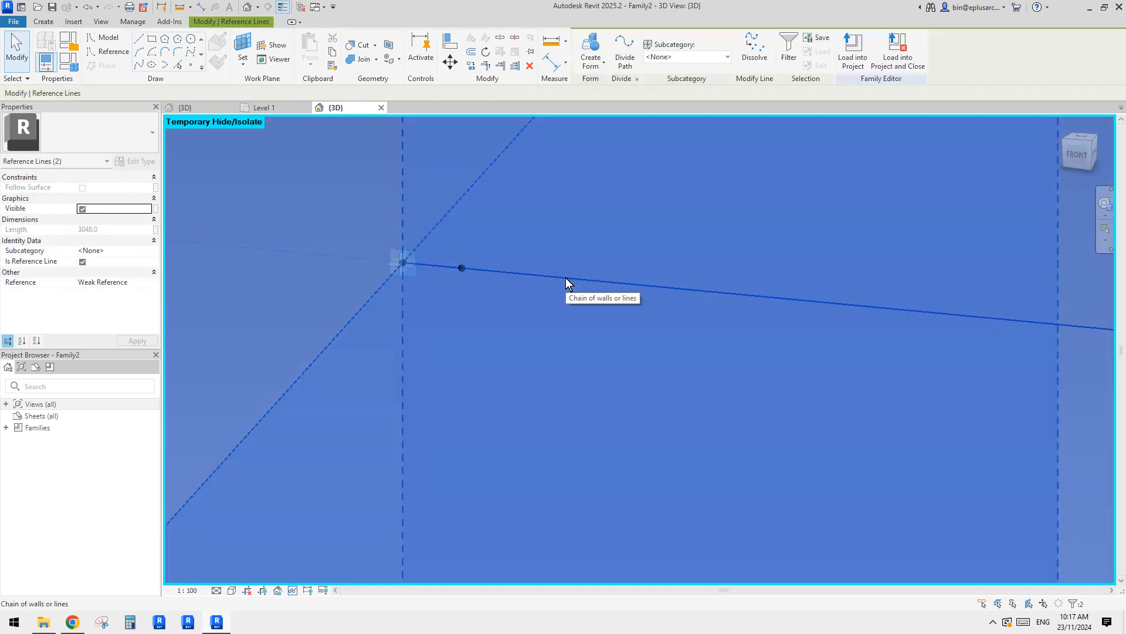
scroll(566, 277, "down", 3)
scroll(565, 277, "down", 5)
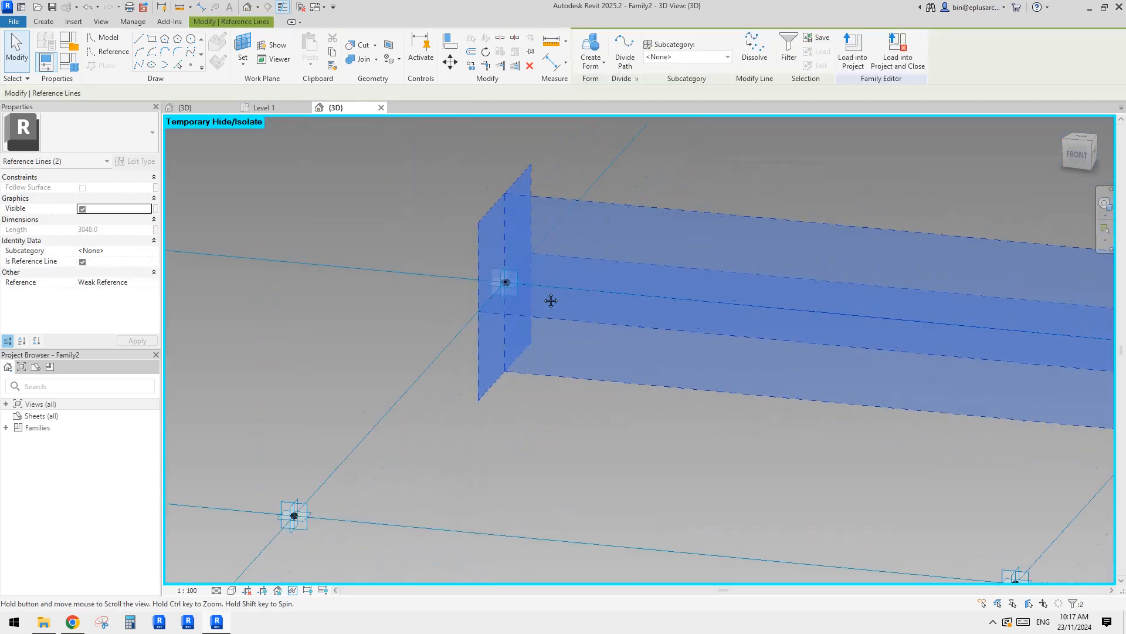
key("Escape")
key("ctrl+z")
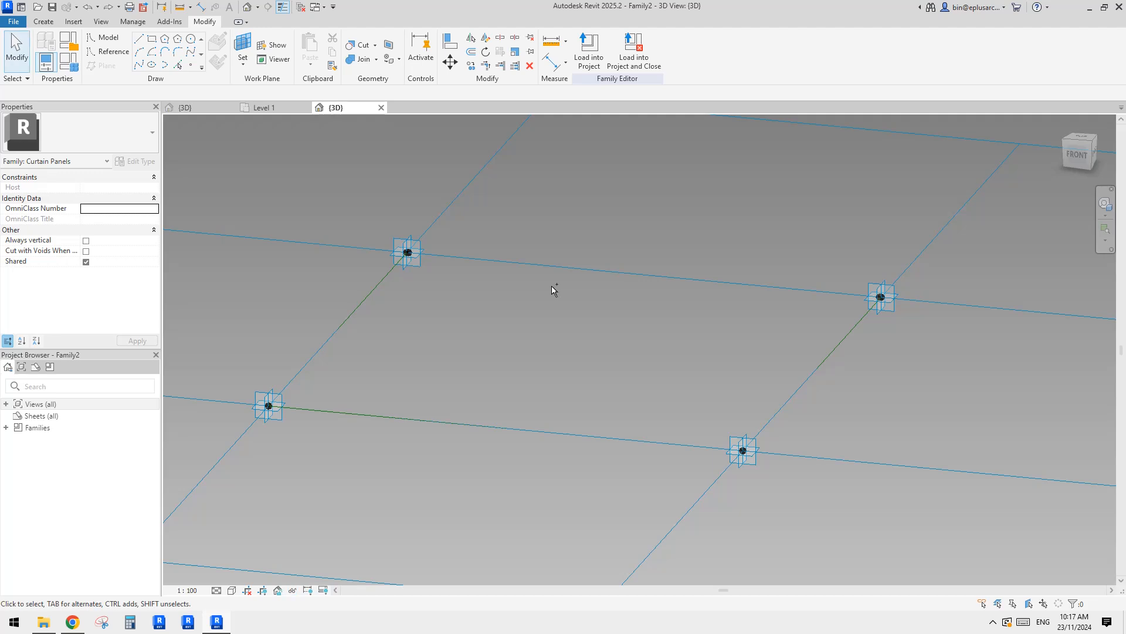
Select the panel's original chain of four reference lines and temporarily hide it, keeping the new spline out of the selection.
left_click(756, 284)
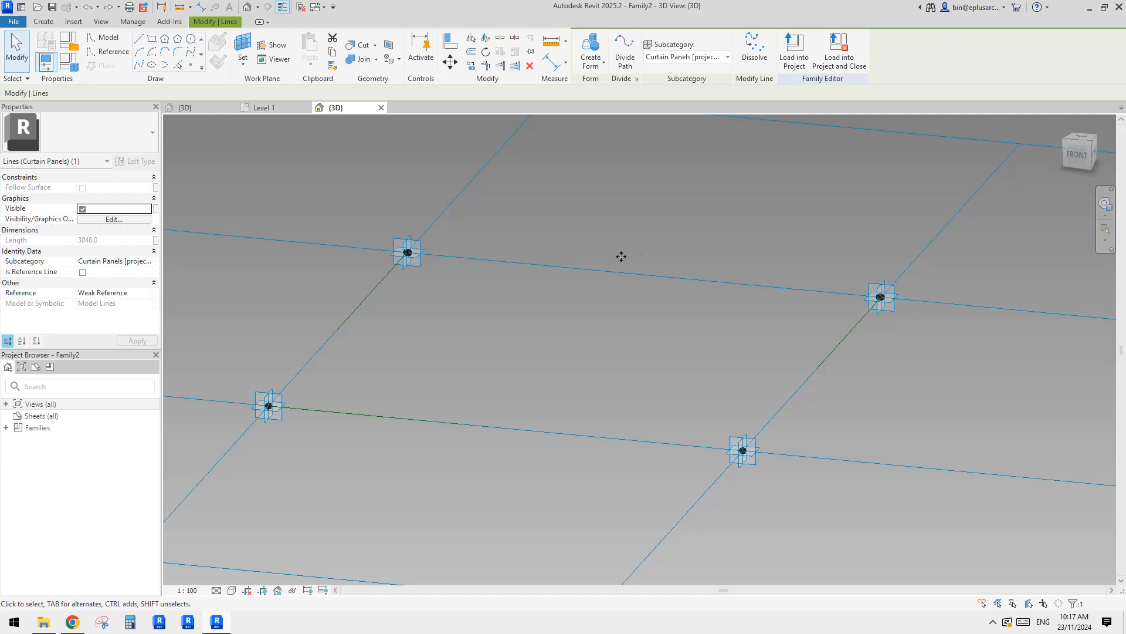
middle_click_drag(653, 250, 647, 259)
left_click(555, 289)
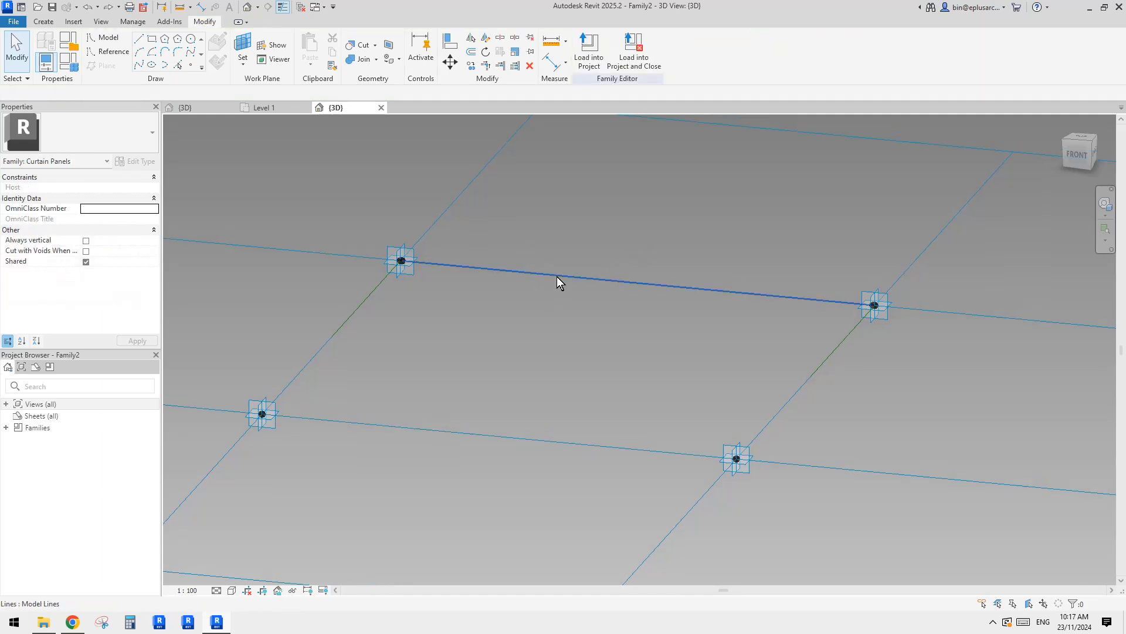
left_click(556, 277)
key("Tab")
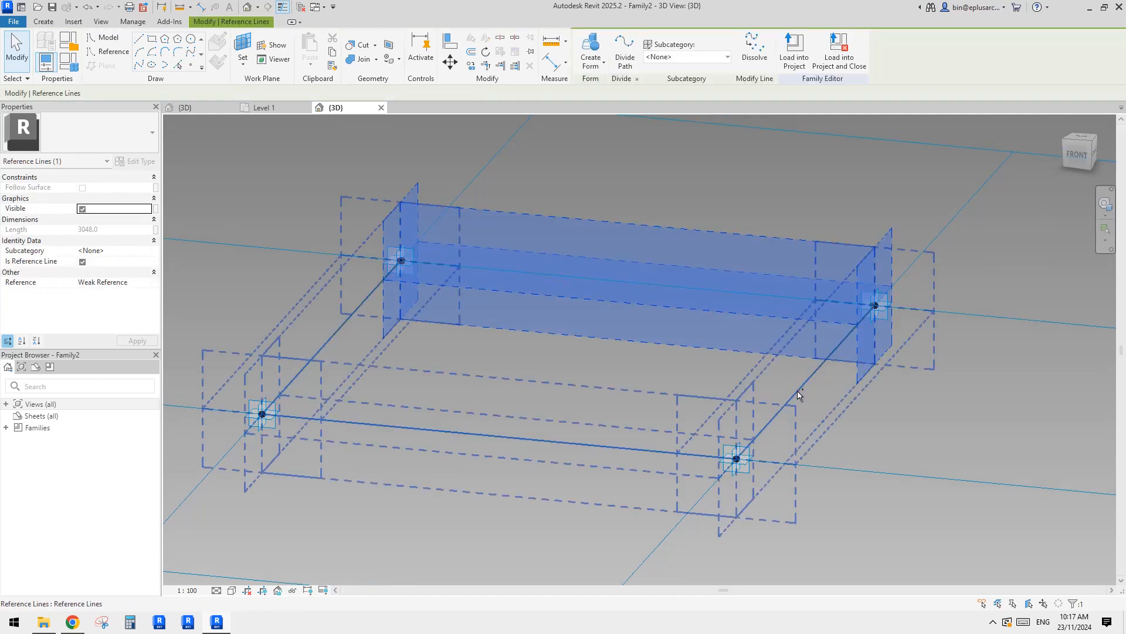
left_click(797, 389)
key("h")
key("h")
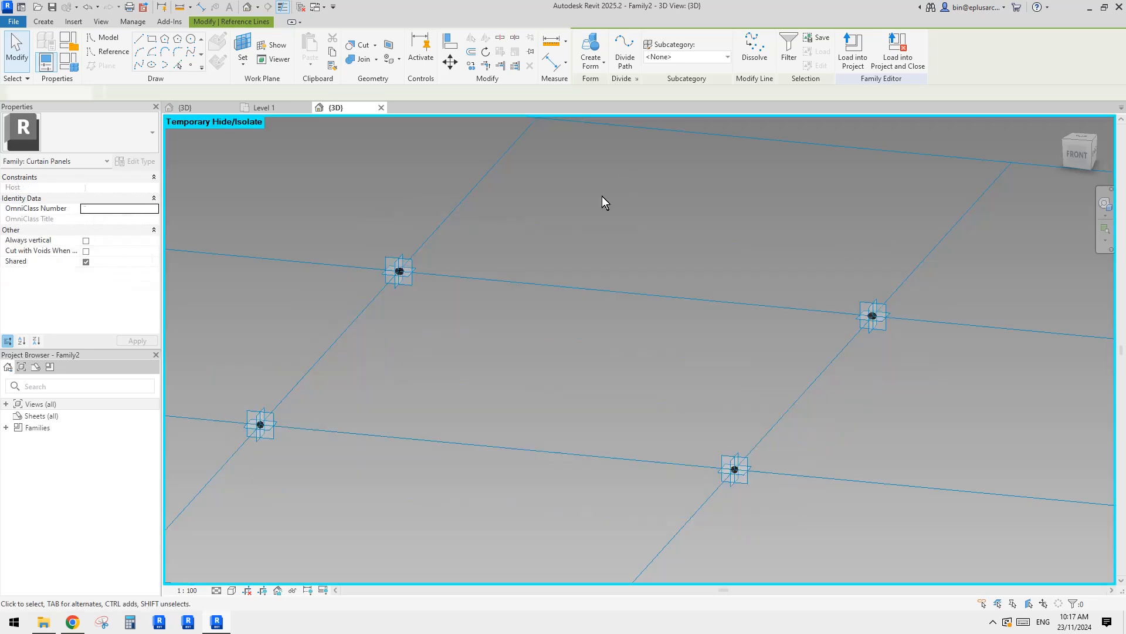
Convert the spline between the panel's two back corner points into a reference line.
scroll(551, 314, "up", 2)
scroll(550, 315, "up", 1)
left_click(545, 270)
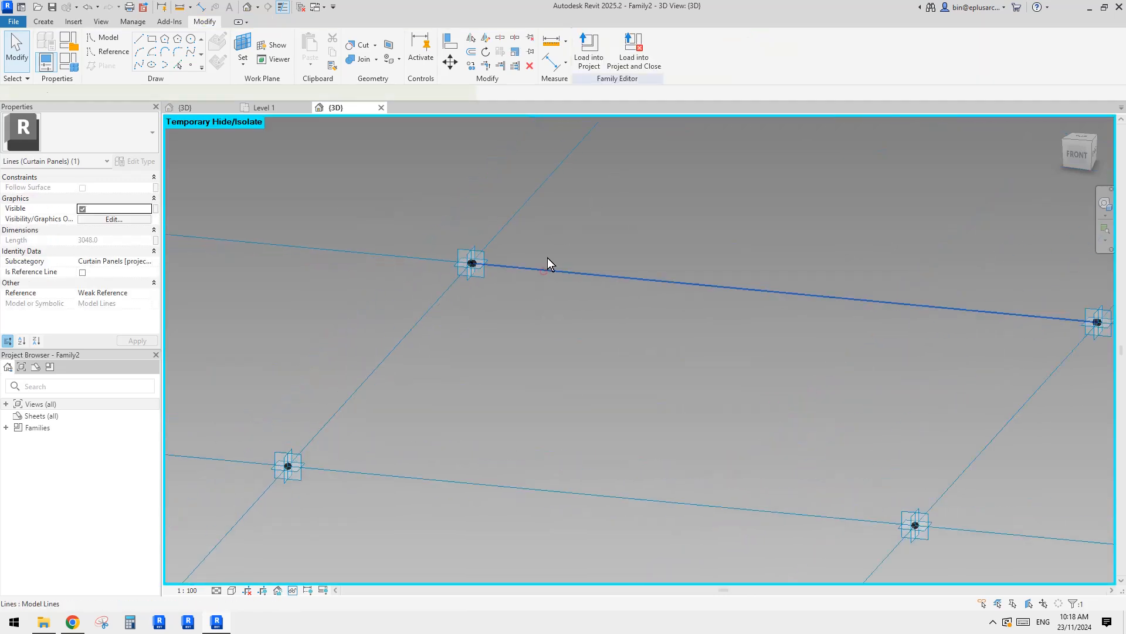
middle_click_drag(555, 299, 448, 275)
scroll(512, 273, "down", 1)
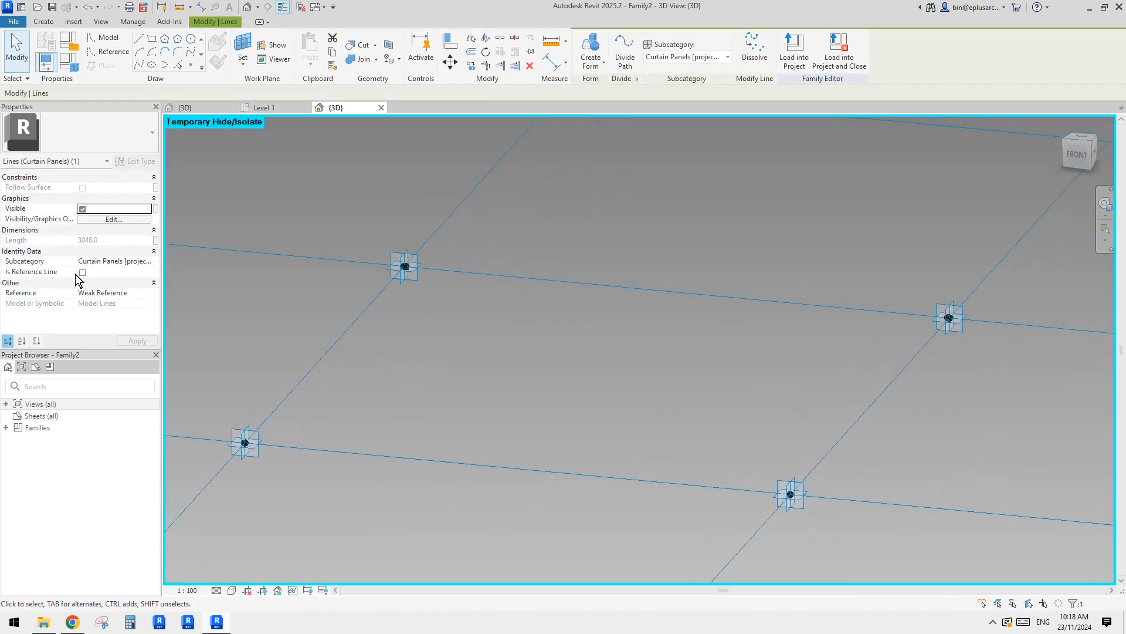
left_click(84, 272)
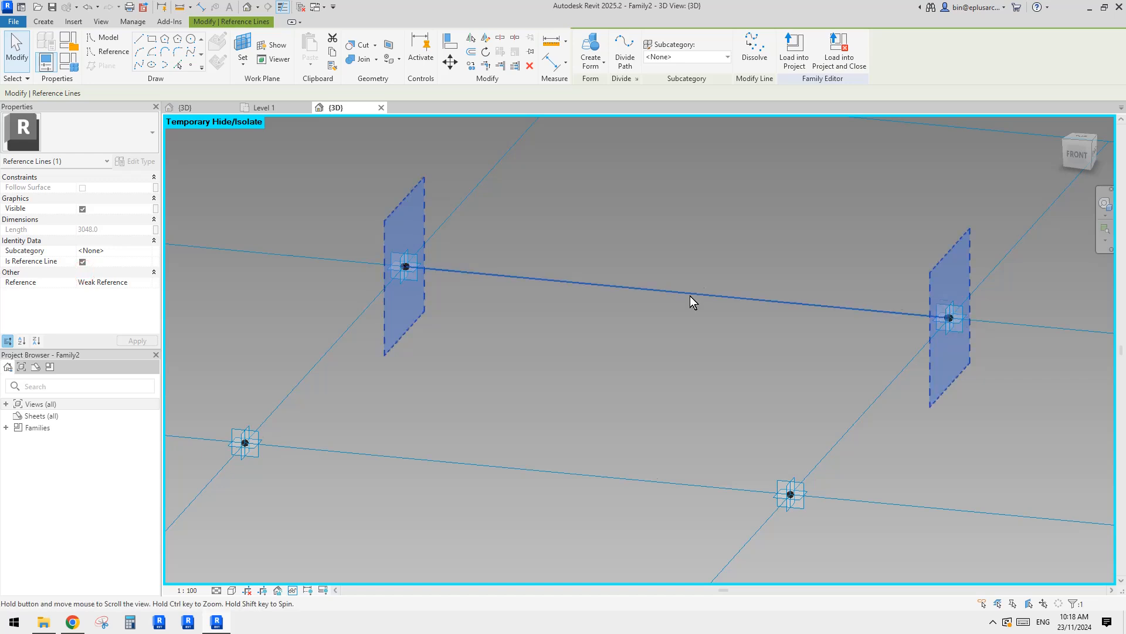
key("Escape")
Turn off thin line display and set the 3D view scale to 1:20.
middle_click_drag(690, 296, 668, 329)
key("l")
left_click(189, 591)
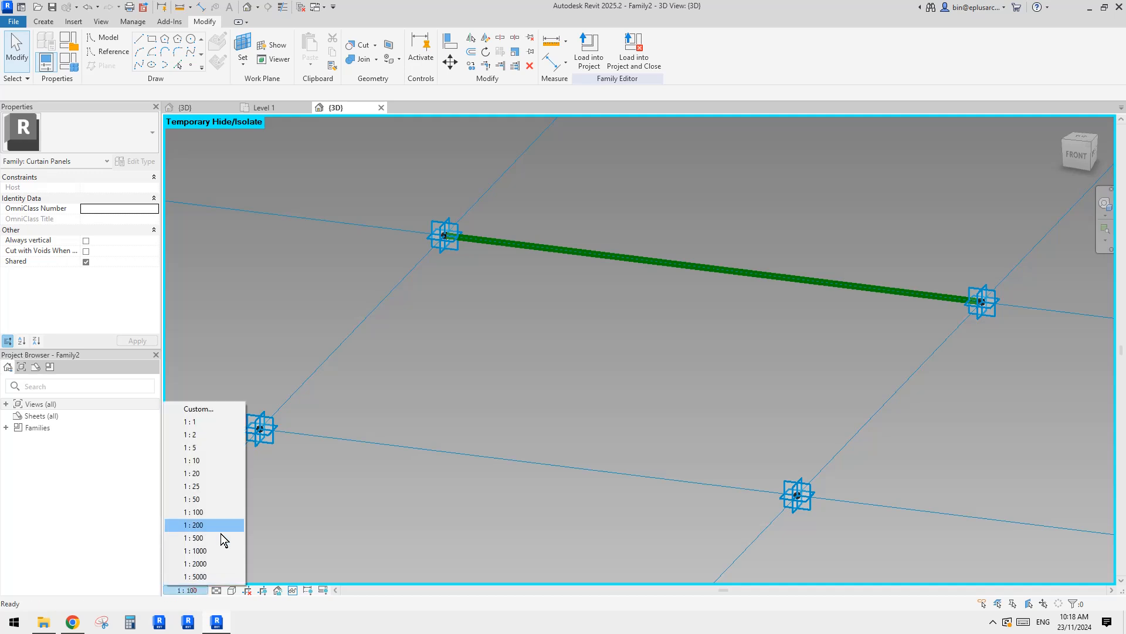
left_click(210, 472)
mouse_move(340, 458)
middle_mouse_down("shift")
mouse_move(569, 395)
mouse_move(585, 362)
mouse_move(395, 256)
mouse_move(374, 332)
mouse_move(385, 265)
middle_mouse_up("shift")
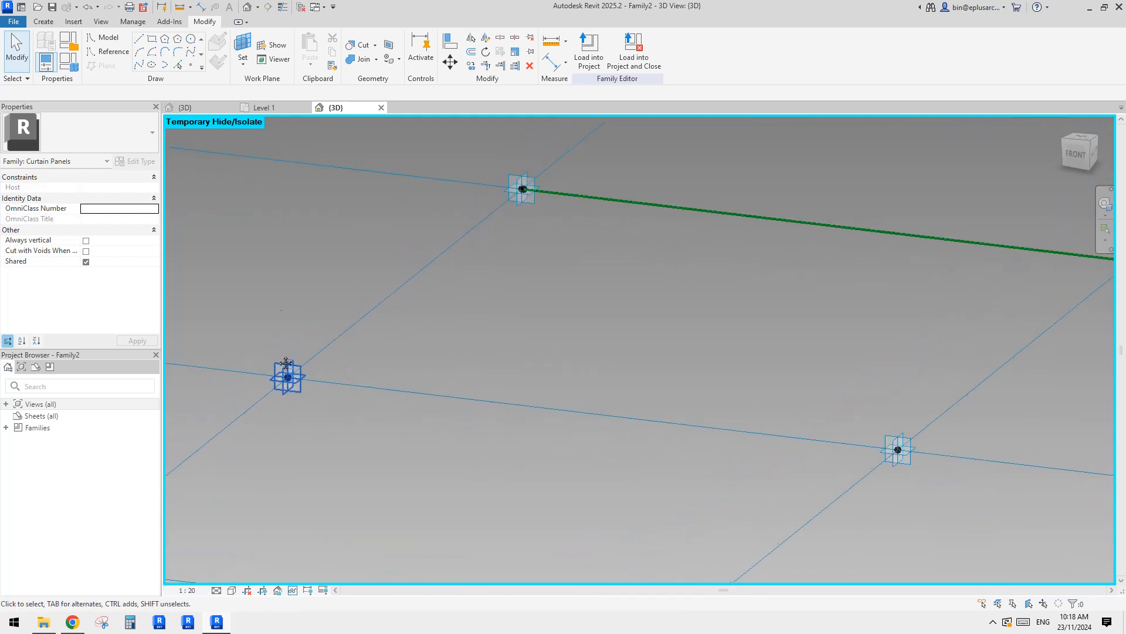
left_click(666, 239)
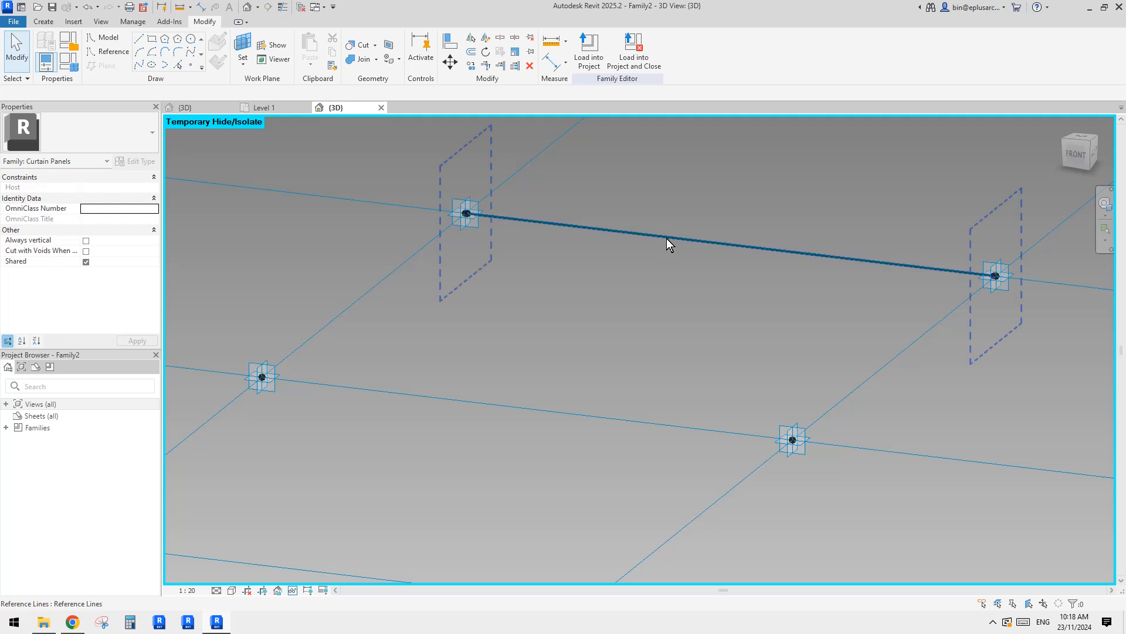
scroll(626, 283, "down", 1)
middle_click_drag(629, 285, 615, 289, "shift")
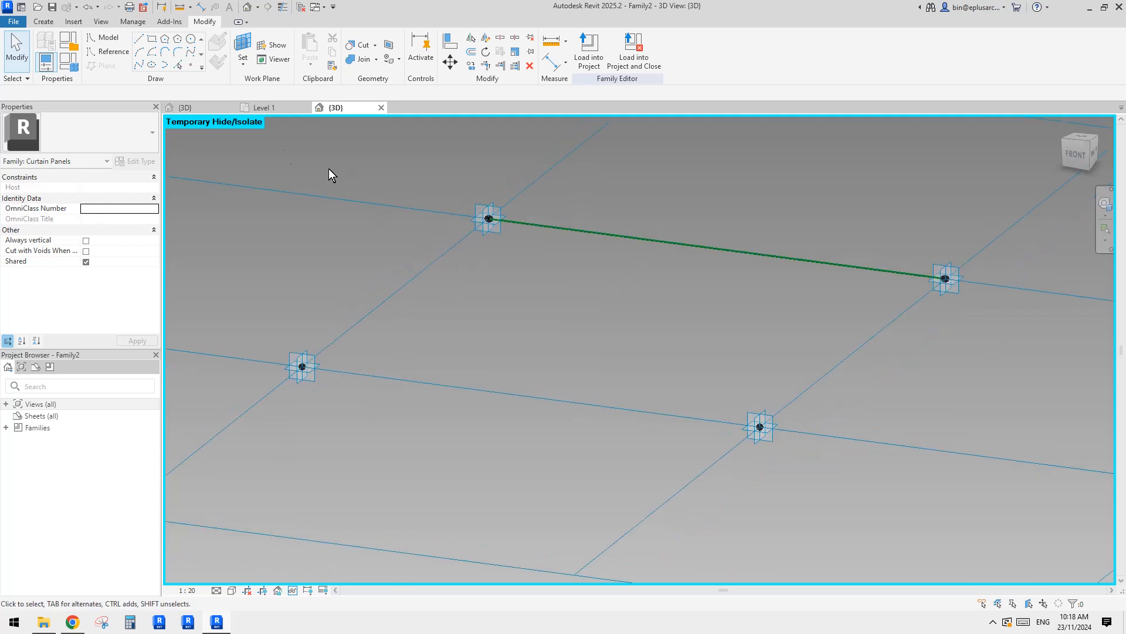
Place a reference point on each of the two adaptive points at the panel's front corners.
left_click(191, 65)
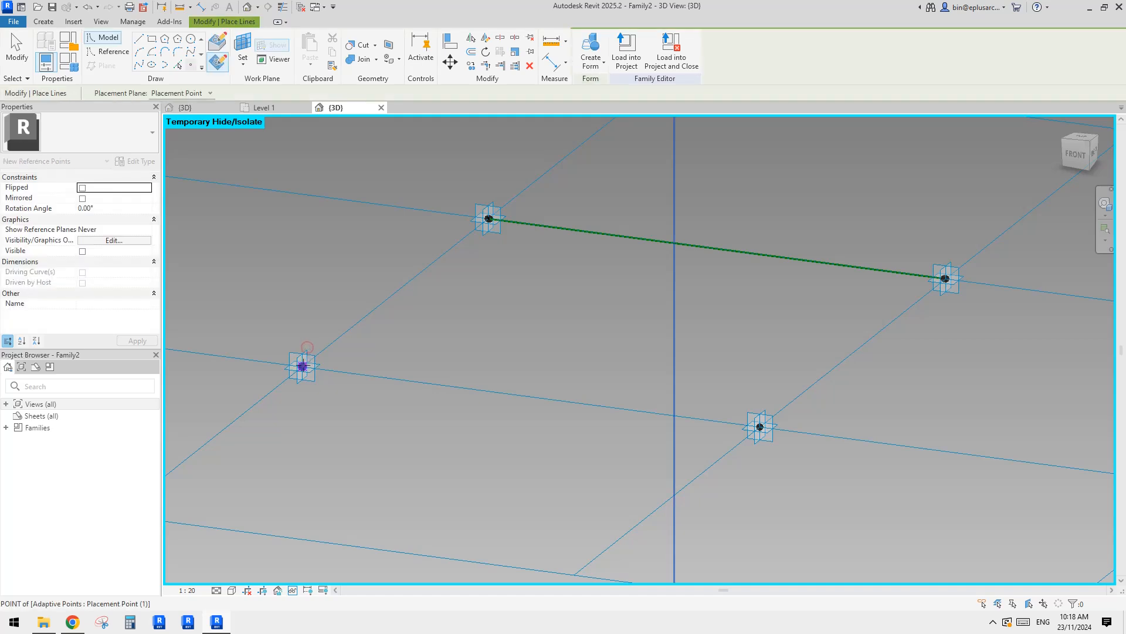
key("Escape")
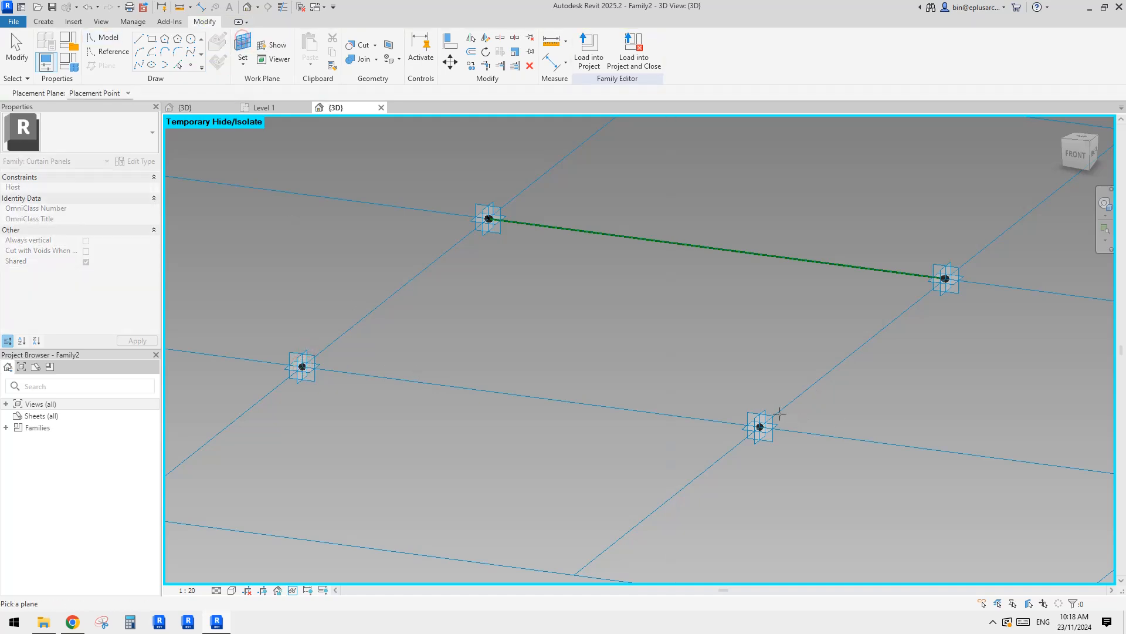
key("Escape")
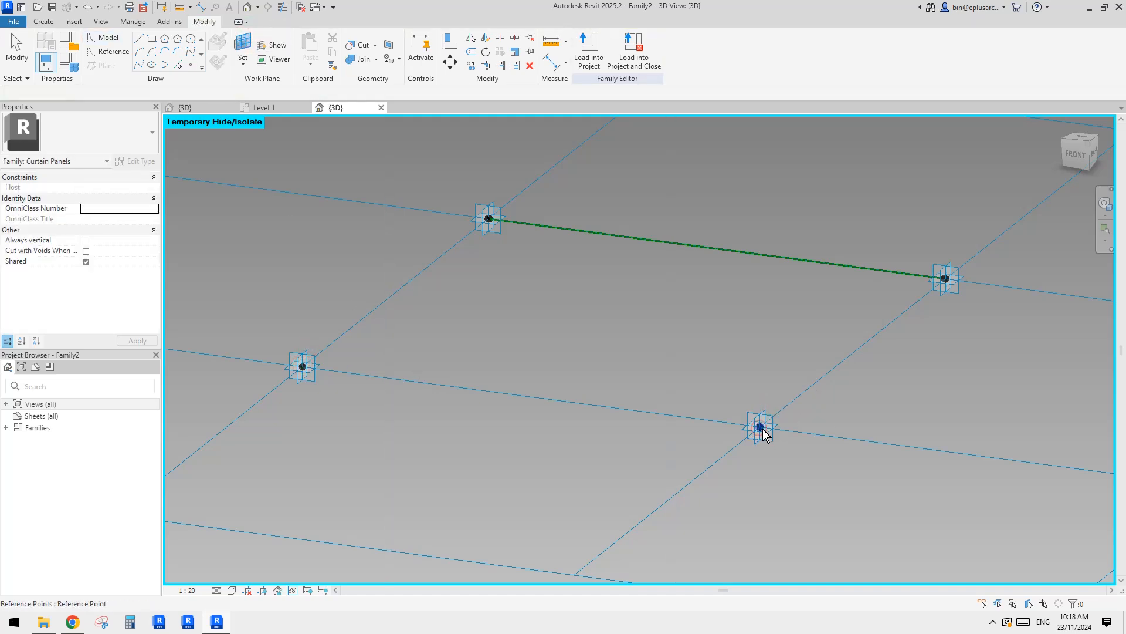
Offset the reference point at the front-right corner by -10 and the one at the front-left corner by 10.
left_click(761, 429)
left_click(109, 302)
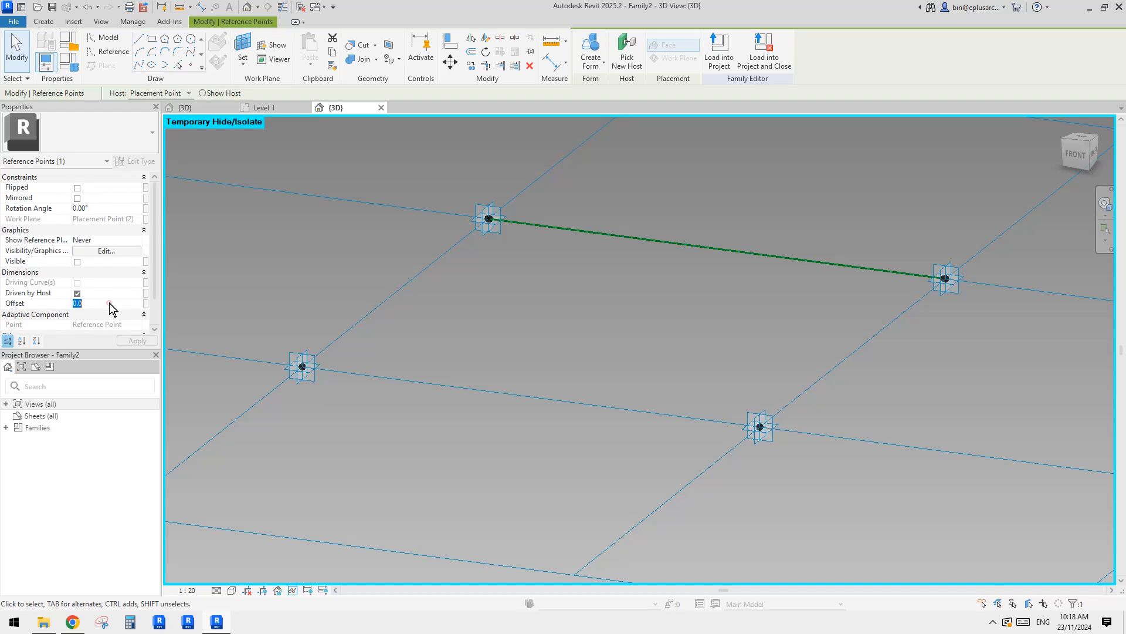
type("-10")
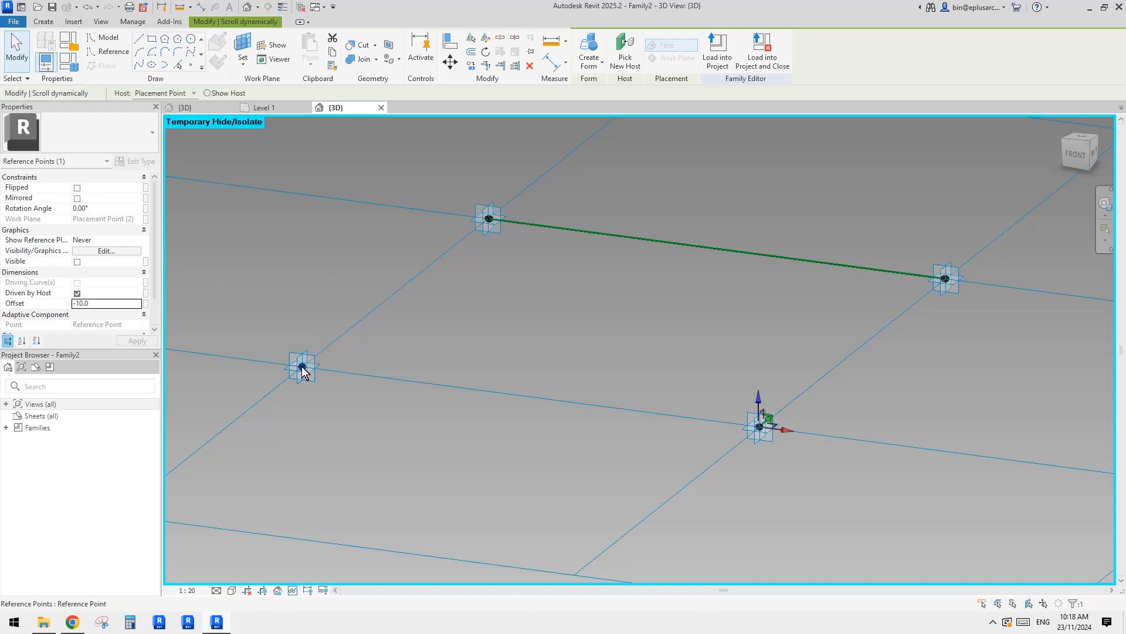
left_click(302, 367)
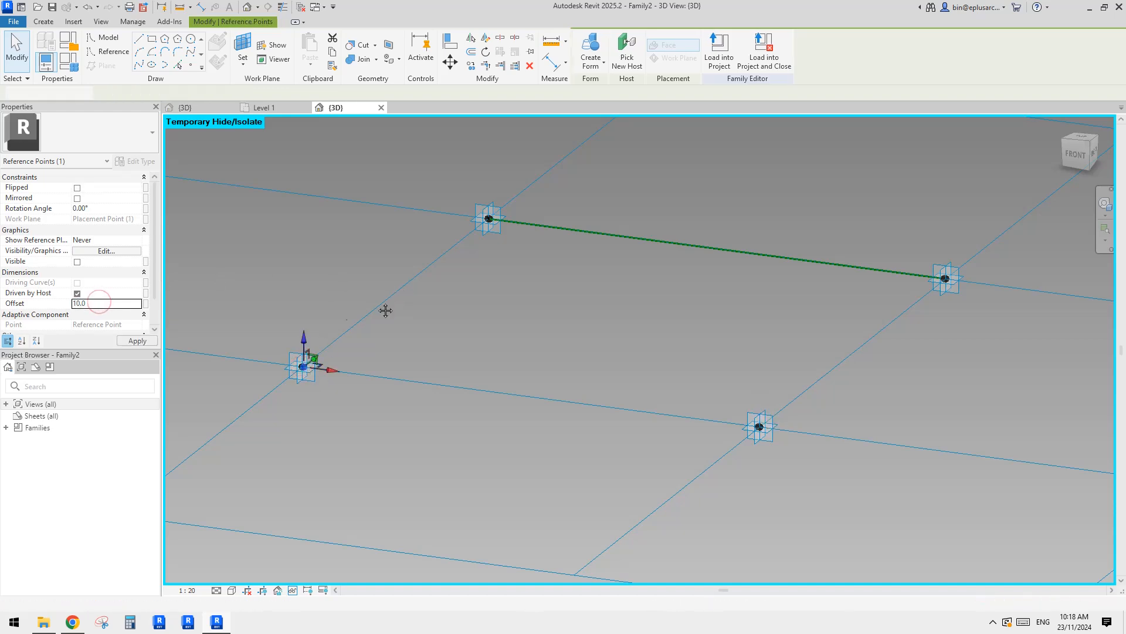
Draw a spline through the points at the two front corners and make it a reference line.
left_click_drag(258, 301, 753, 462)
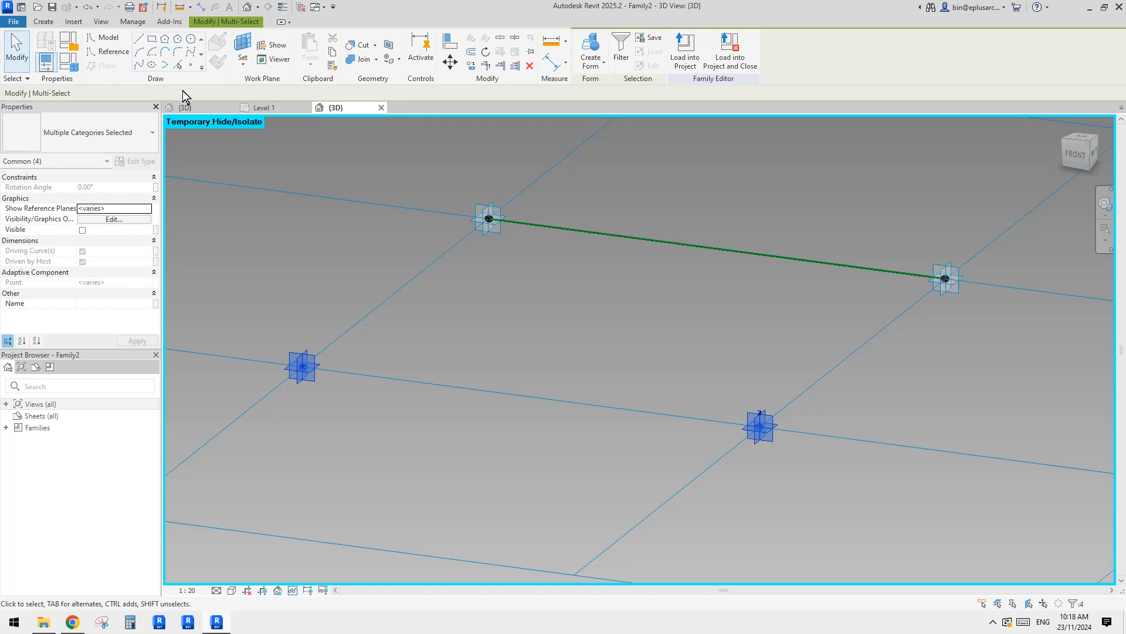
left_click(140, 65)
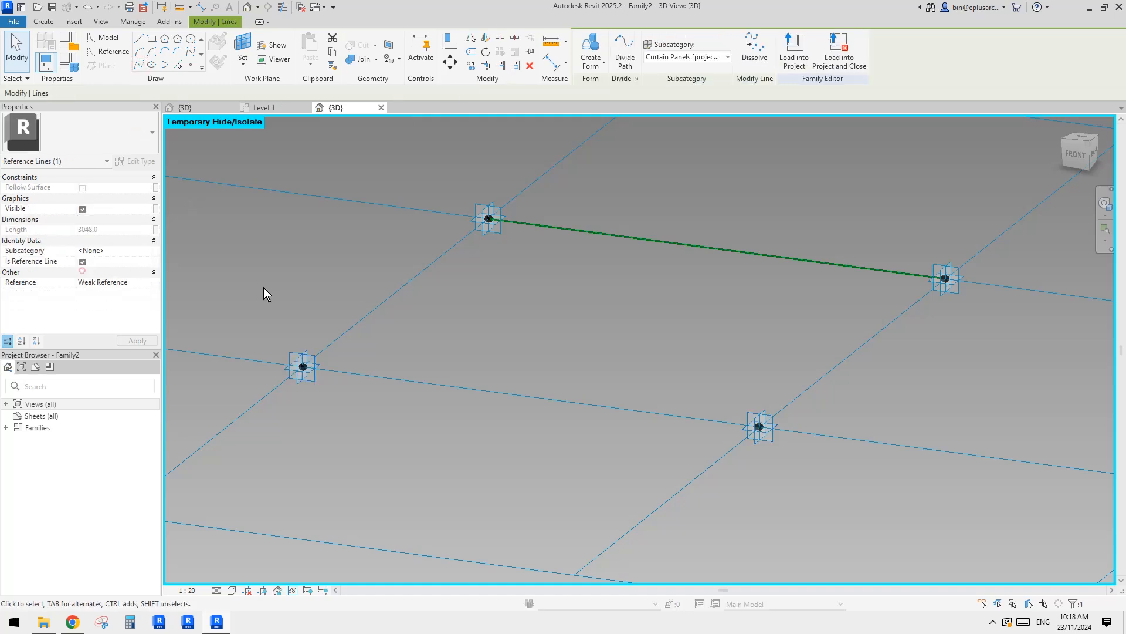
left_click(516, 317)
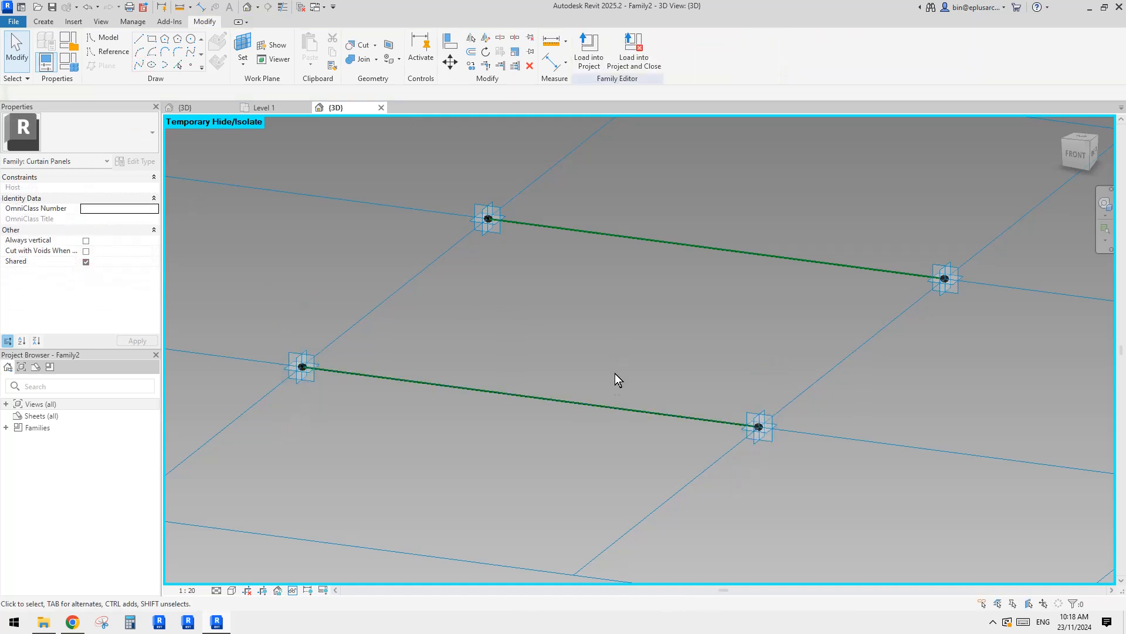
Create a surface form between the front and back reference lines and load the panel family into the mass family.
left_click(614, 405)
left_click(755, 254, "ctrl")
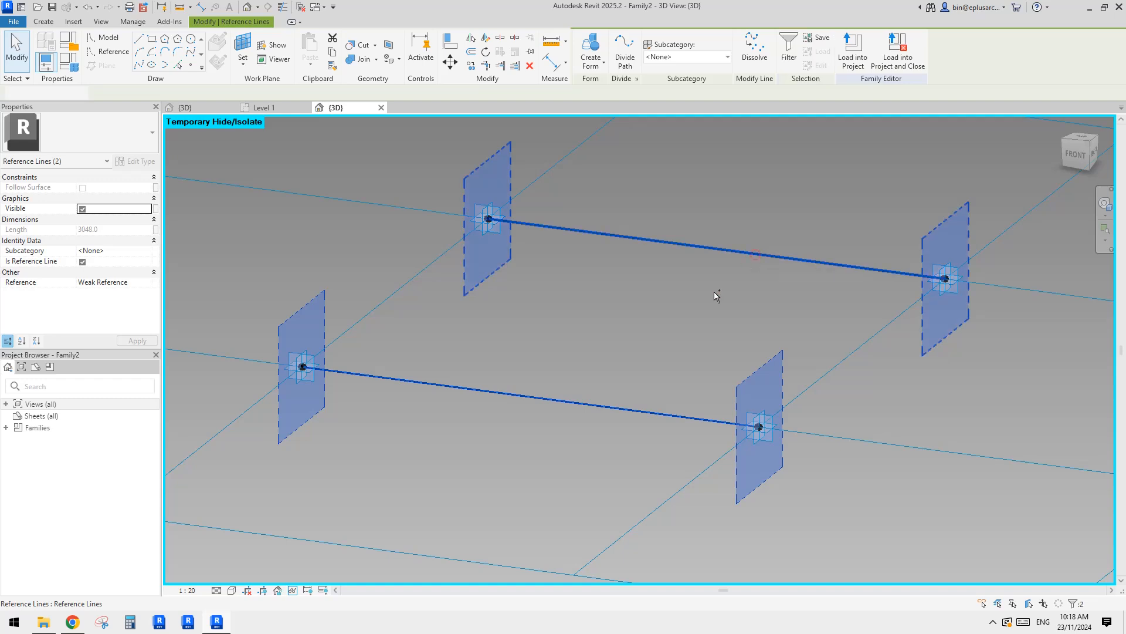
left_click(589, 46)
left_click(589, 53)
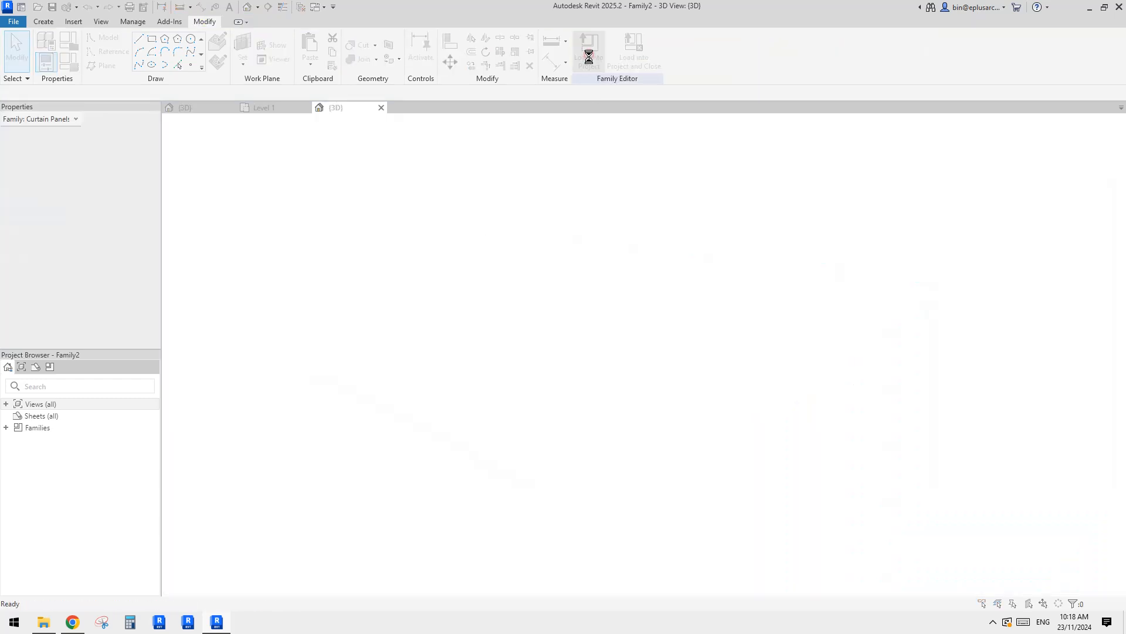
left_click(543, 276)
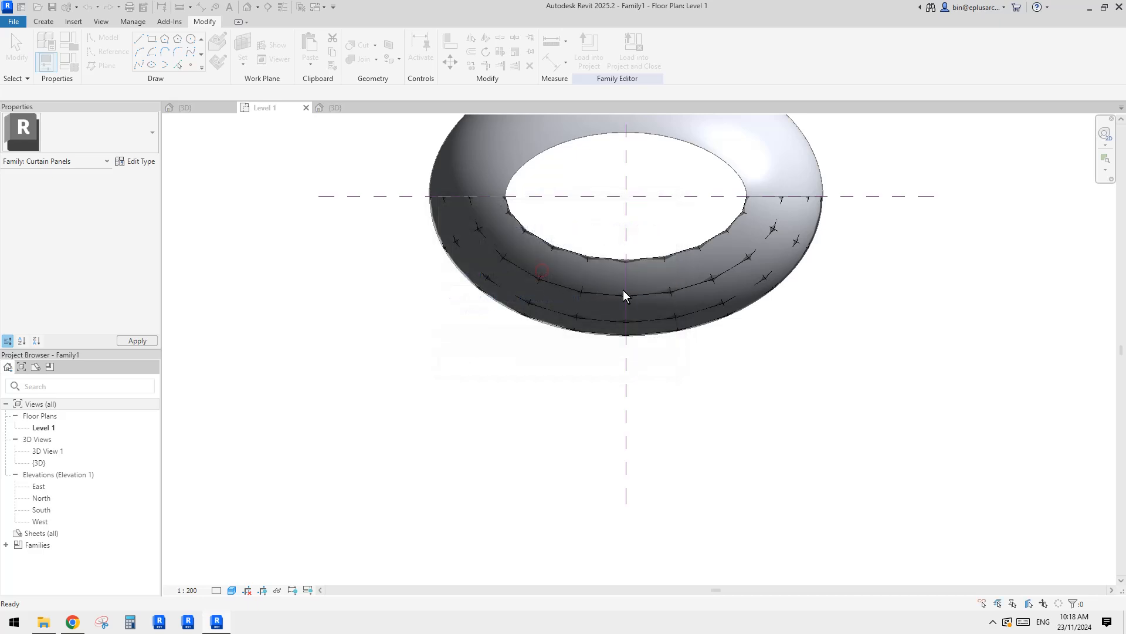
Examine the reloaded panels on the curved mass in 3D, then return to the panel family's 3D view.
left_click(247, 8)
middle_click_drag(636, 327, 574, 368, "shift")
middle_click_drag(629, 312, 540, 276, "shift")
left_click(358, 109)
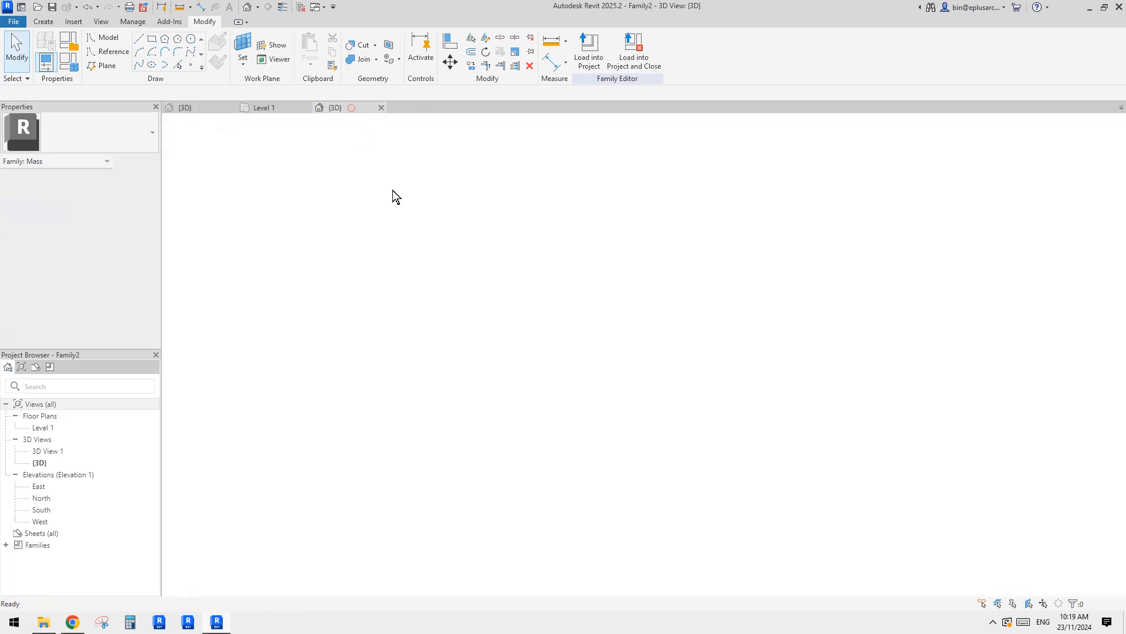
Delete the surface form between the front and back reference lines, keeping both lines.
middle_click_drag(575, 316, 713, 348, "shift")
middle_click_drag(653, 323, 684, 323)
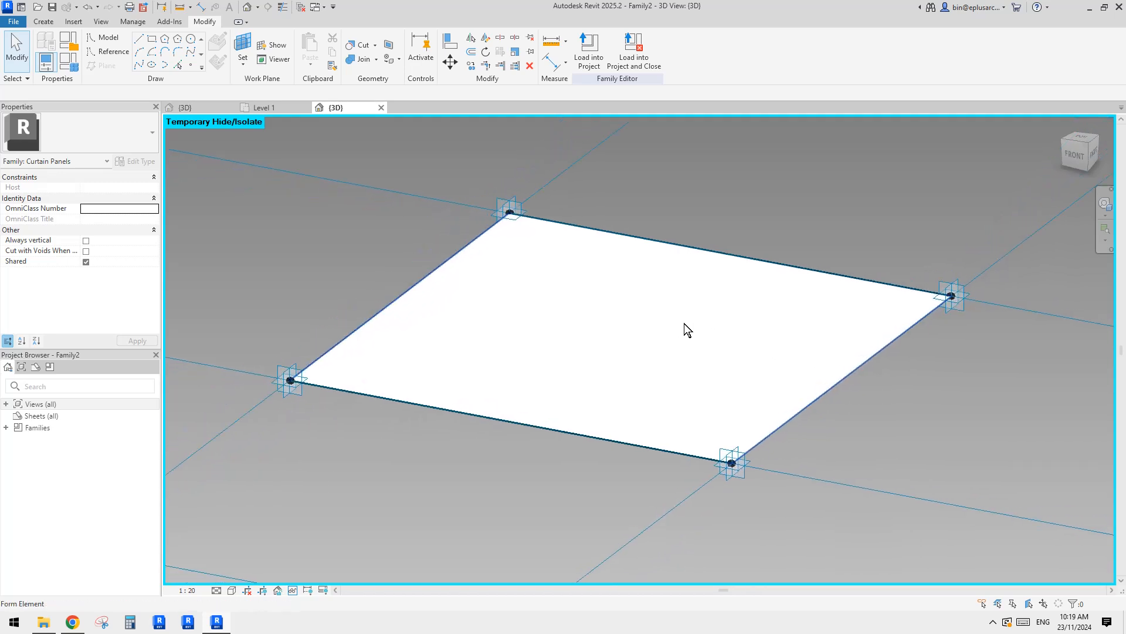
left_click(634, 323)
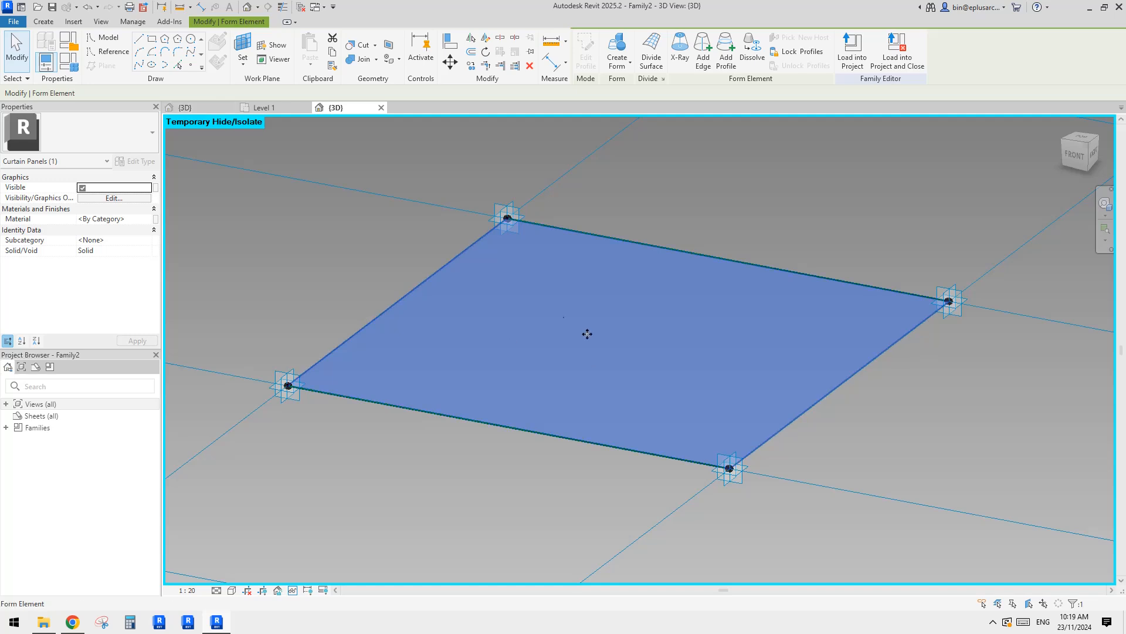
middle_click_drag(580, 300, 580, 303)
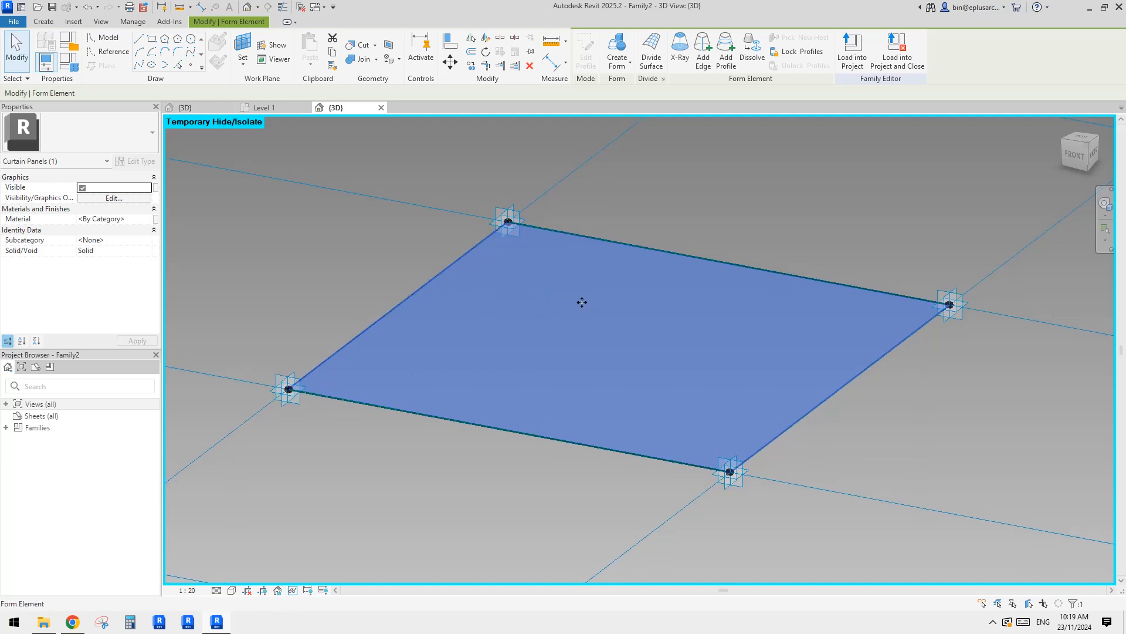
key("Delete")
middle_click_drag(787, 375, 811, 362)
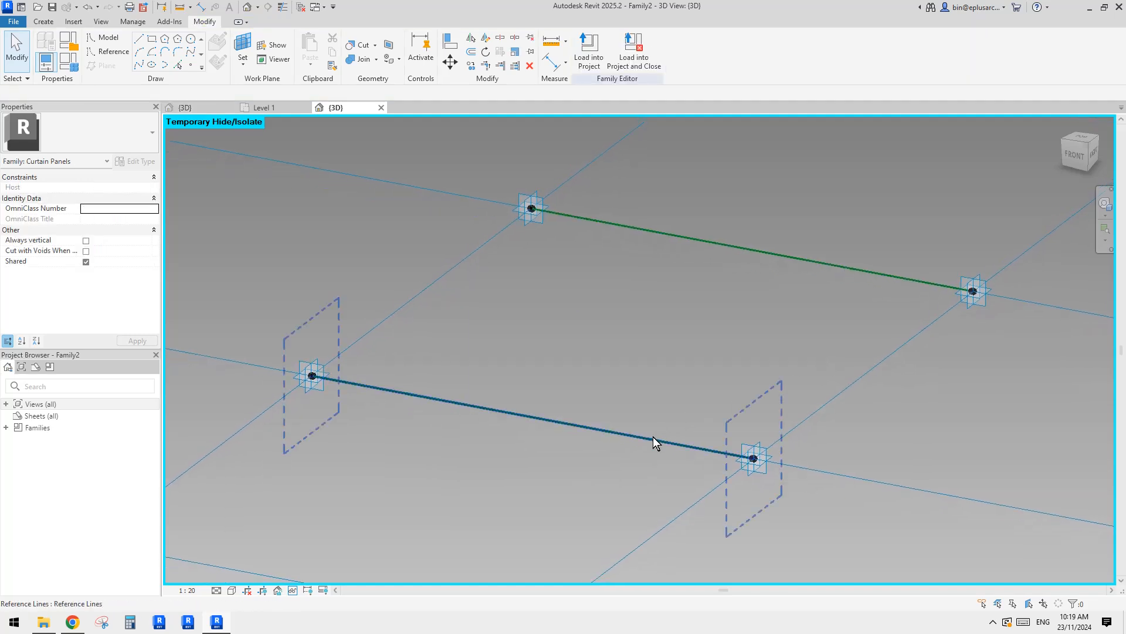
Place a reference point on each of the two adaptive points at the ends of the panel's right edge.
middle_click_drag(781, 257, 708, 358, "shift")
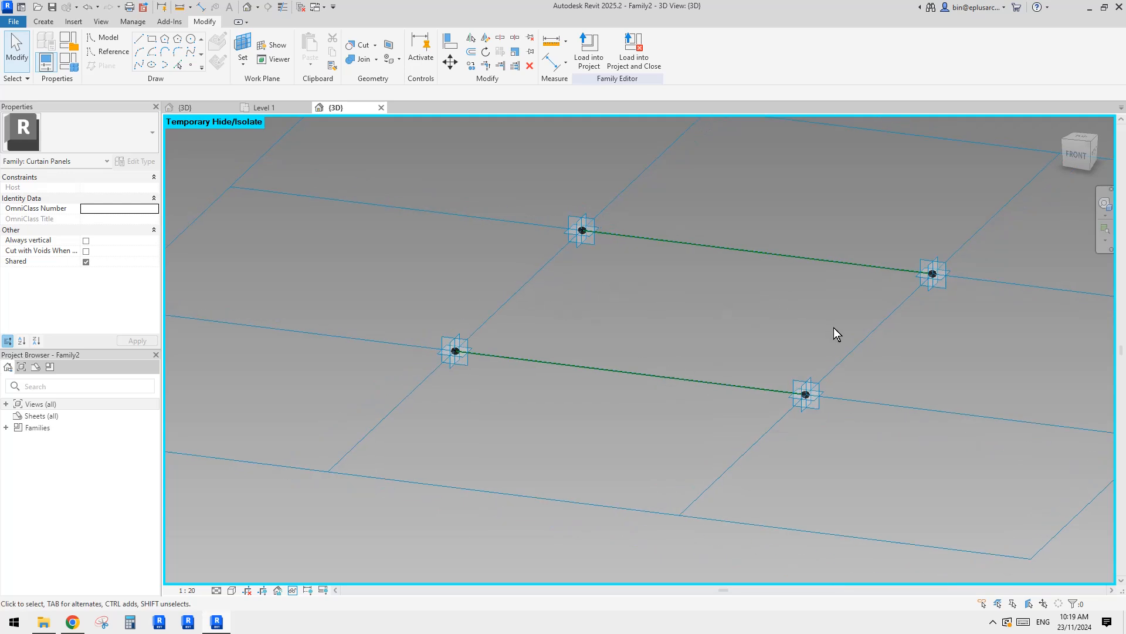
middle_click_drag(845, 317, 874, 334, "shift")
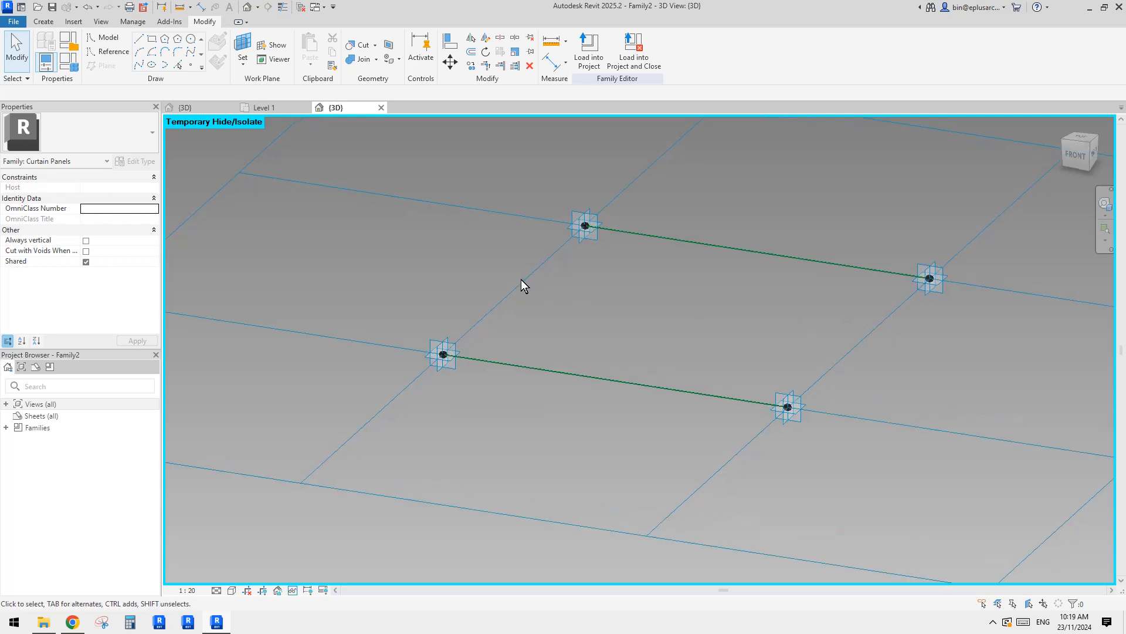
middle_click_drag(521, 280, 599, 352, "shift")
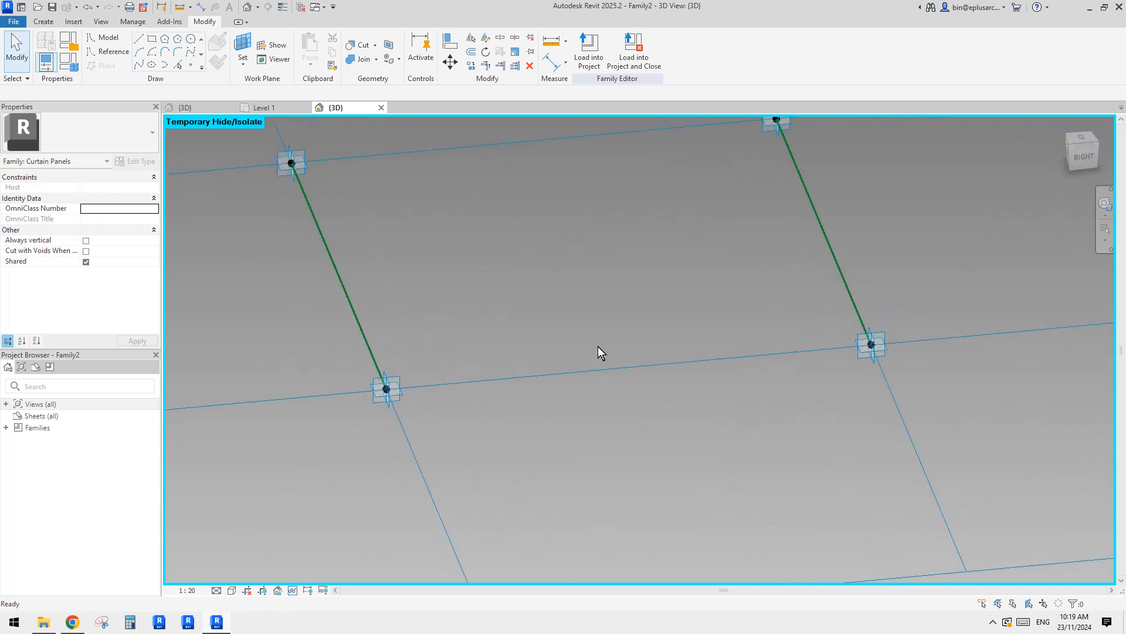
left_click(190, 65)
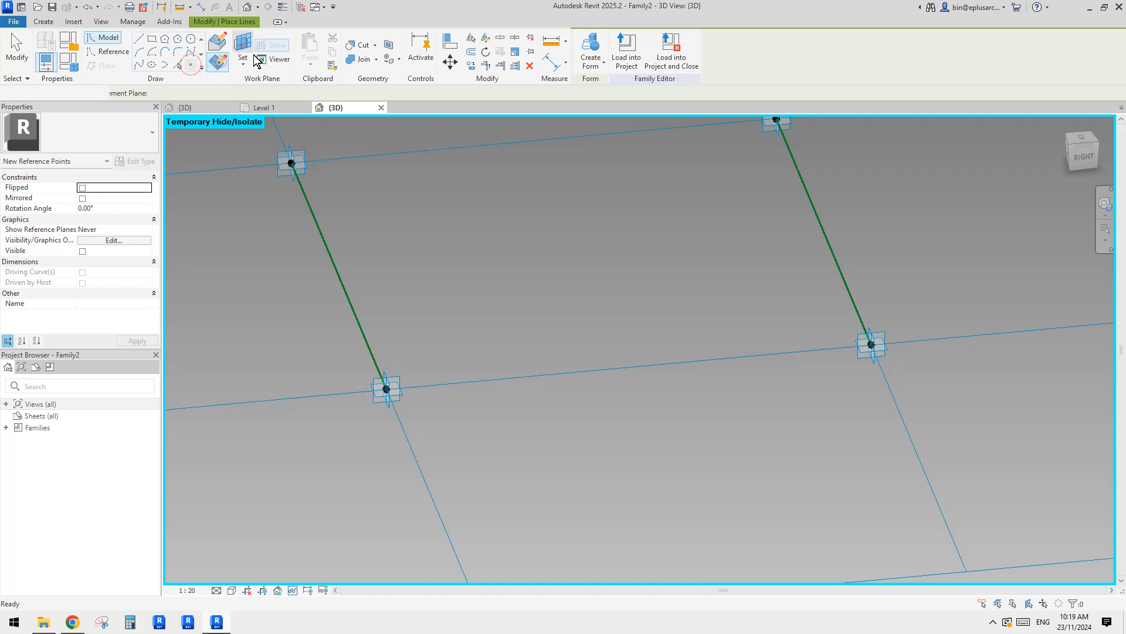
left_click(390, 405)
middle_click_drag(392, 410, 453, 426, "shift")
left_click(439, 432)
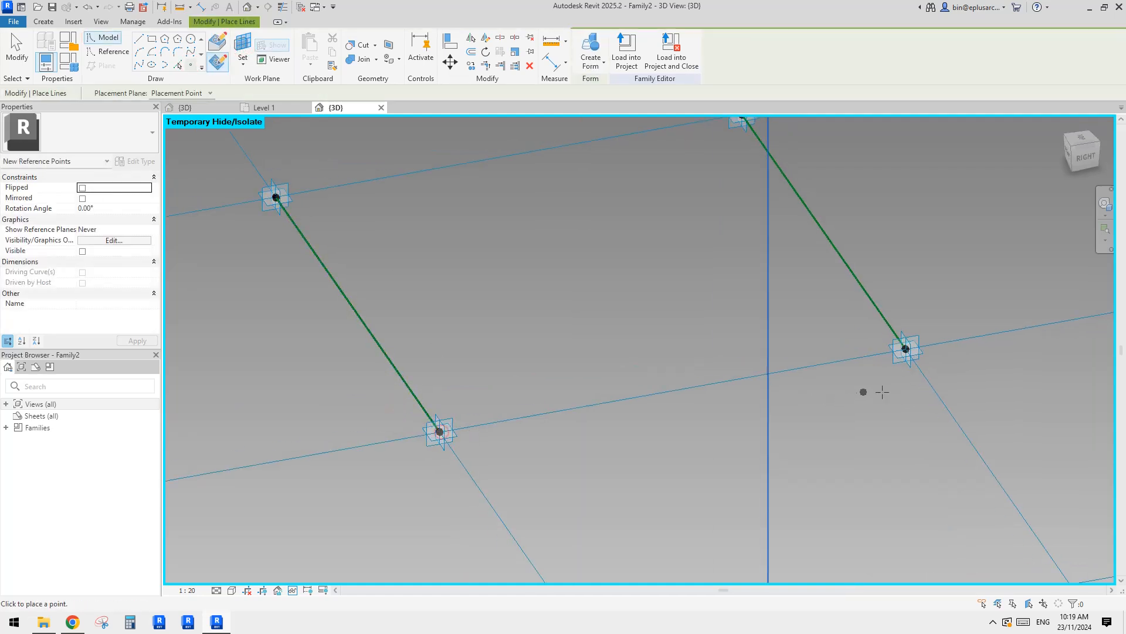
left_click(906, 350)
key("Escape")
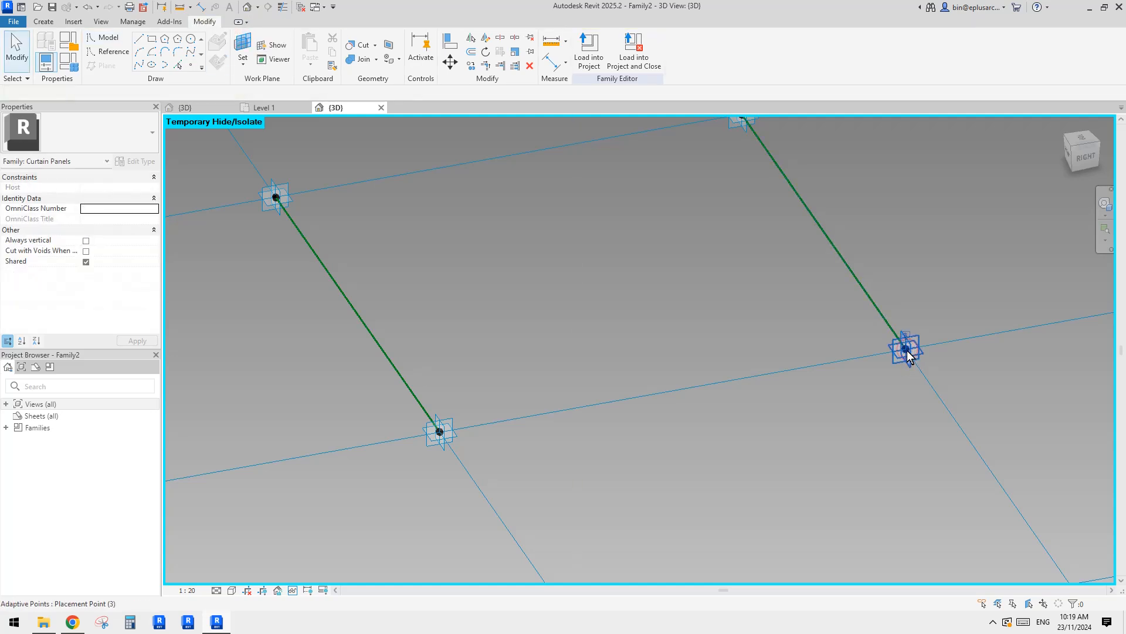
Offset the right edge's new reference points by -10 at the back corner and 10 at the front corner.
scroll(943, 347, "up", 4)
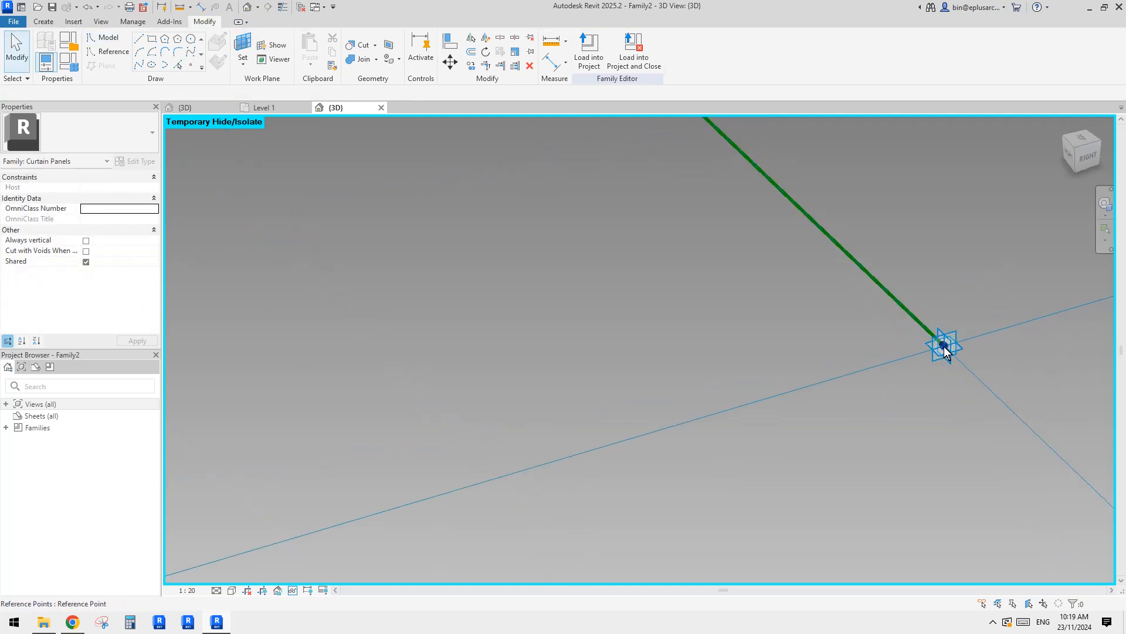
left_click(944, 347)
scroll(945, 351, "down", 2)
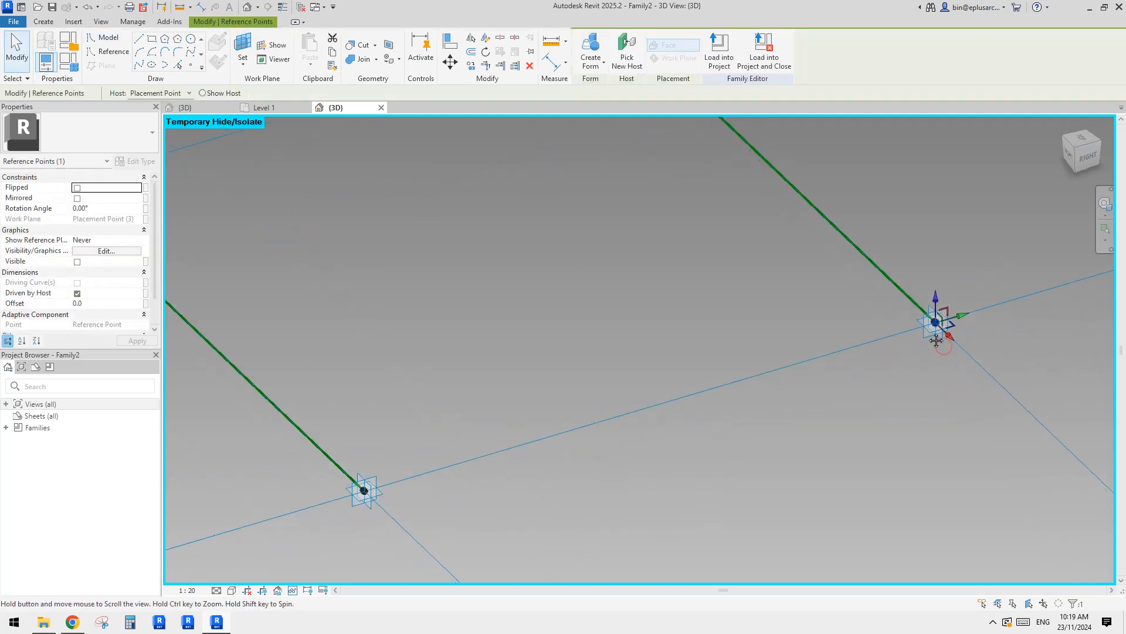
left_click(97, 303)
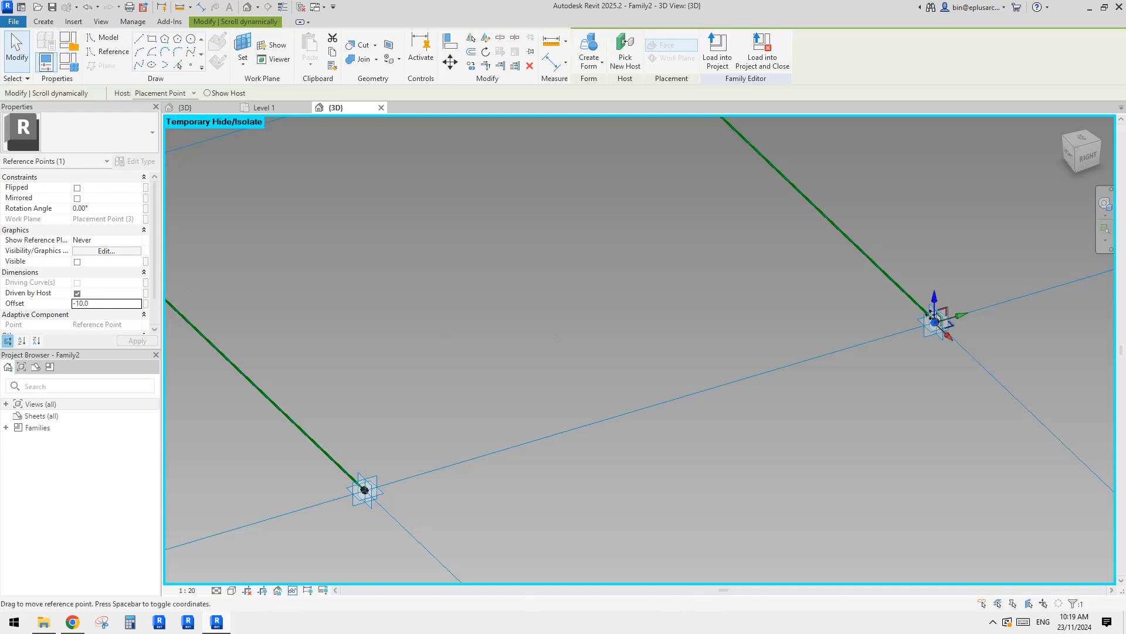
middle_click_drag(603, 359, 611, 338)
left_click(370, 469)
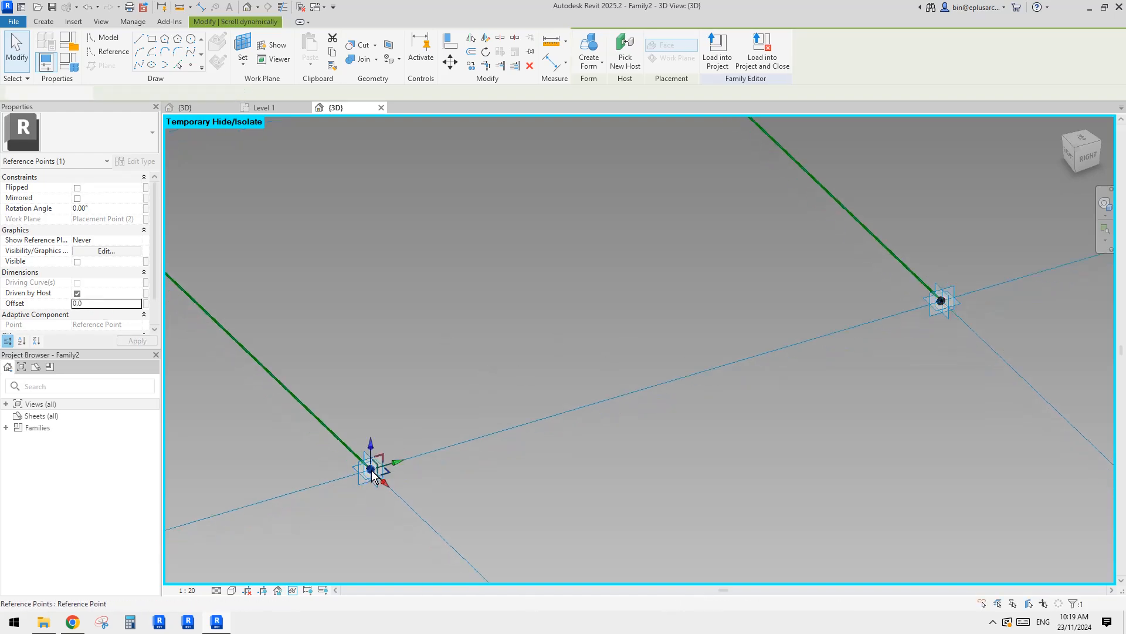
left_click(100, 303)
type("10")
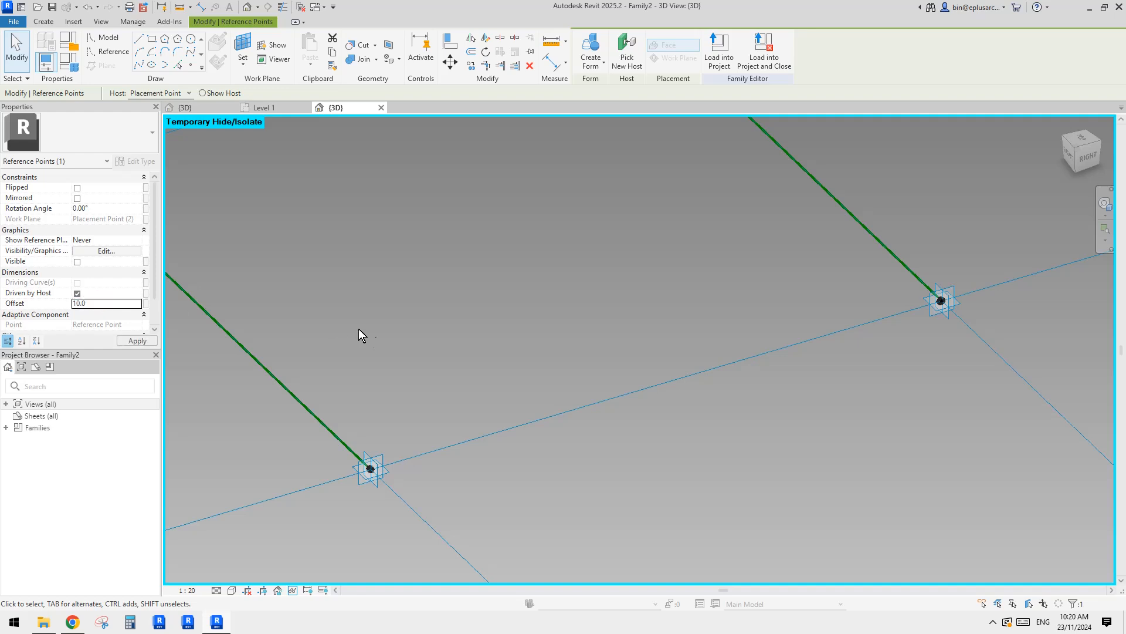
left_click_drag(385, 450, 372, 450)
key("ctrl+z")
key("ctrl+z")
key("ctrl+z")
key("ctrl+z")
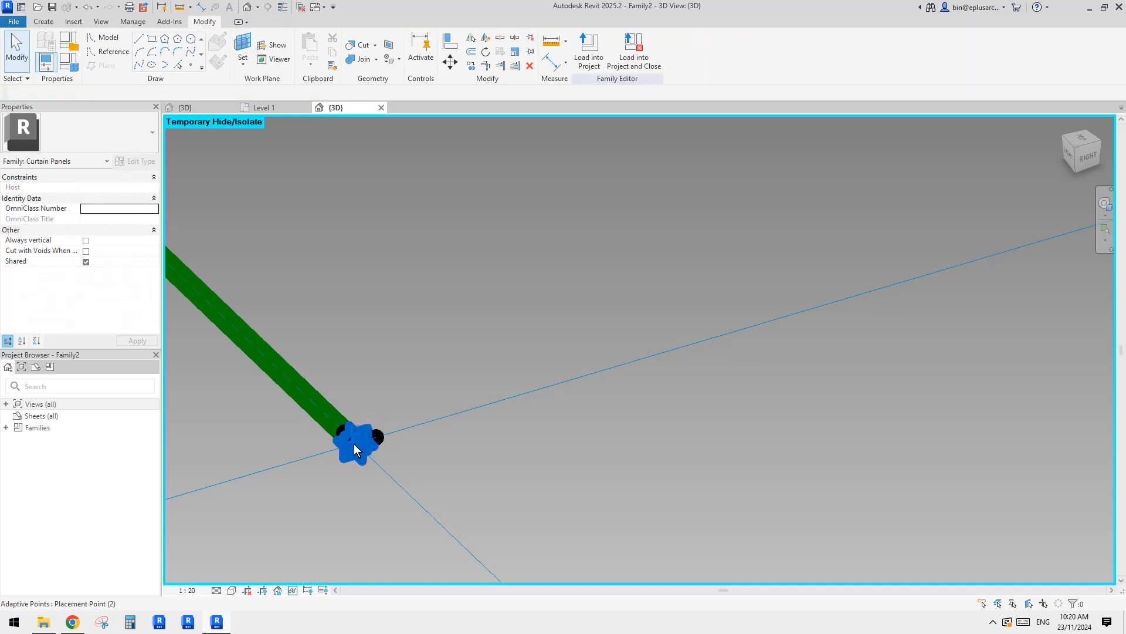
key("ctrl+z")
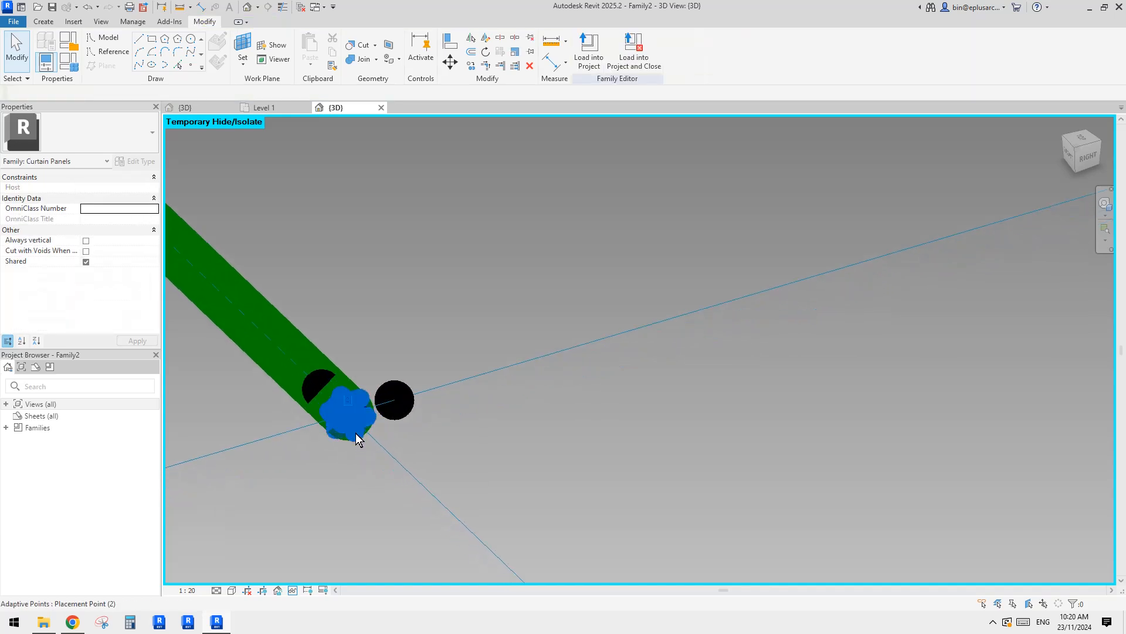
Draw a spline through points through the right edge's two adaptive points and their two offset reference points.
left_click(360, 437)
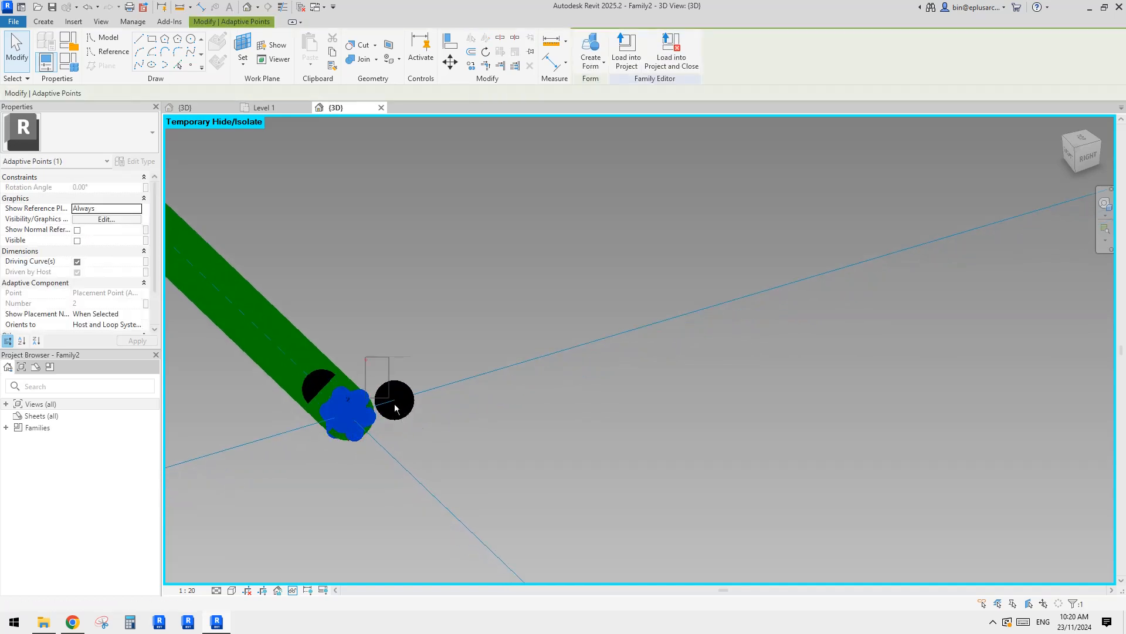
left_click(395, 404, "ctrl")
scroll(442, 428, "down", 5)
scroll(438, 430, "down", 2)
middle_click_drag(438, 429, 719, 320)
scroll(726, 320, "up", 4)
scroll(705, 312, "up", 4)
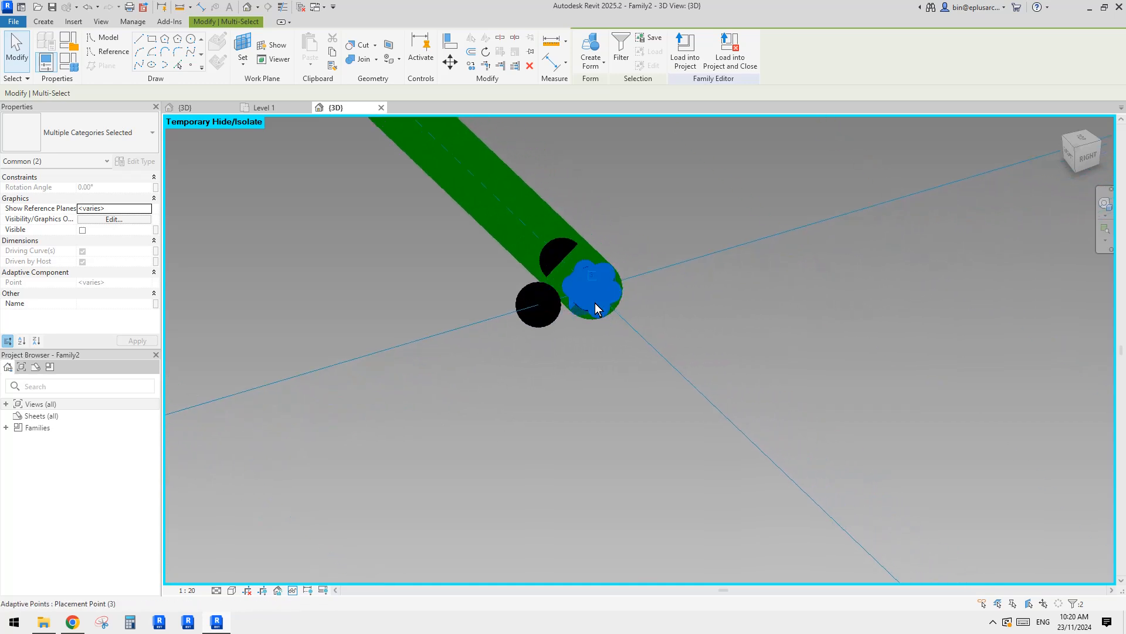
left_click(539, 317, "ctrl")
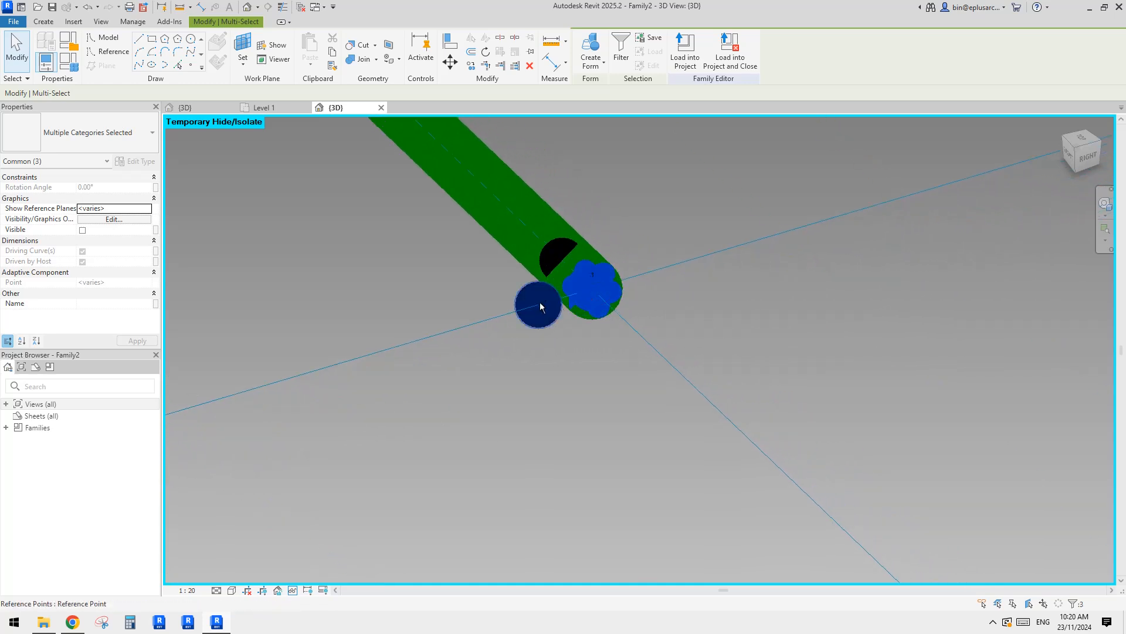
scroll(546, 323, "down", 3)
left_click(139, 64)
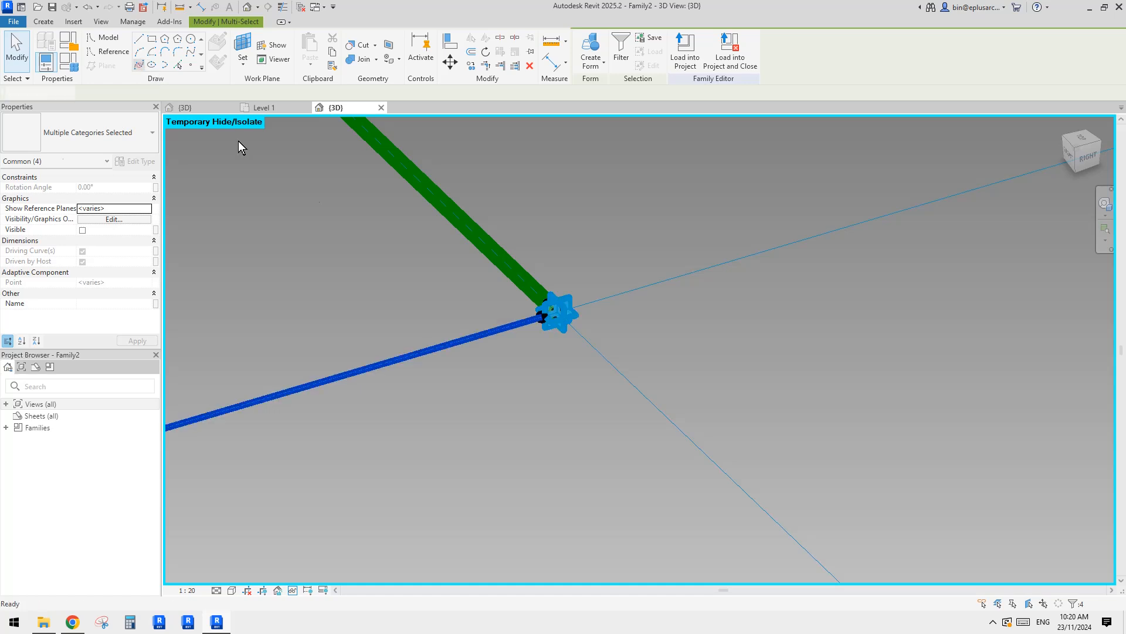
Convert the new spline along the panel's right edge into a reference line.
scroll(375, 243, "down", 4)
middle_click_drag(426, 288, 769, 331)
left_click(83, 272)
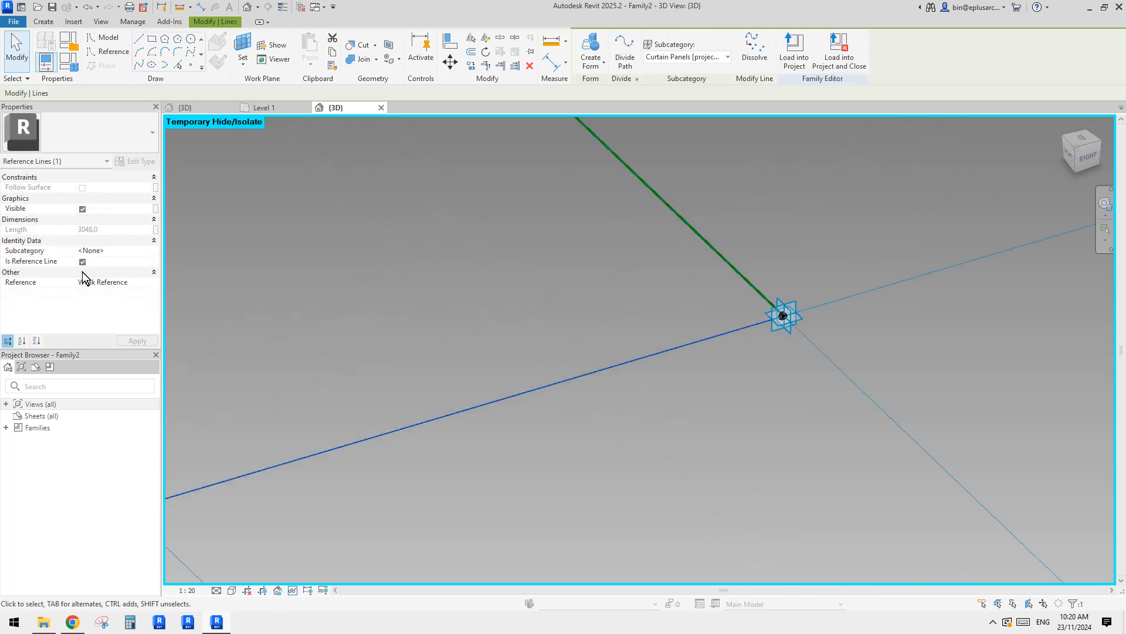
scroll(710, 262, "down", 2)
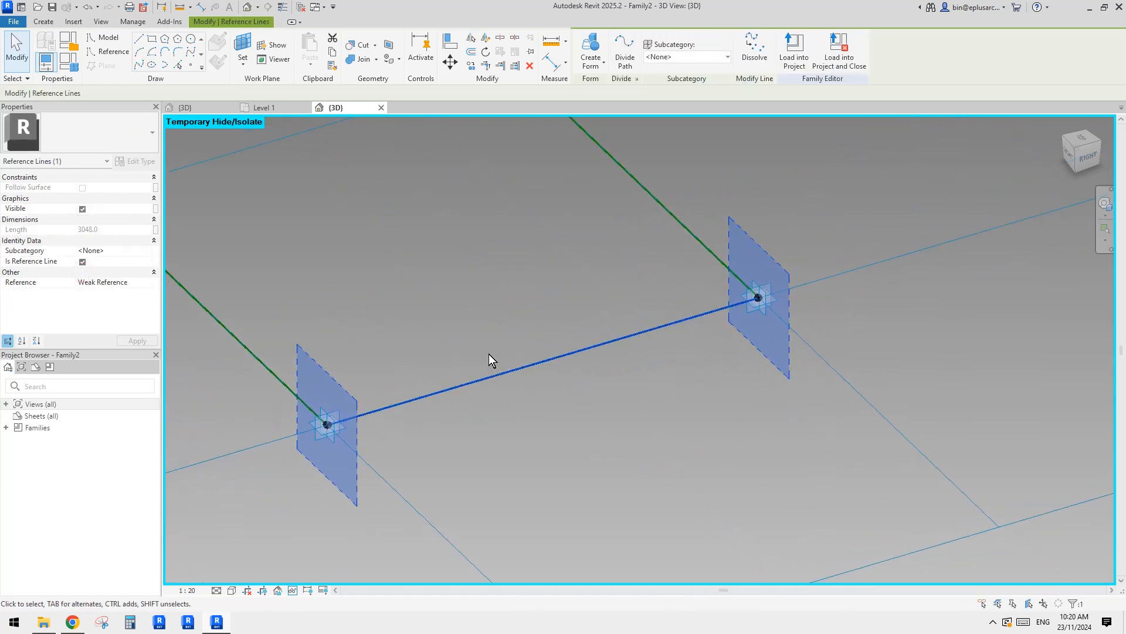
left_click(616, 410)
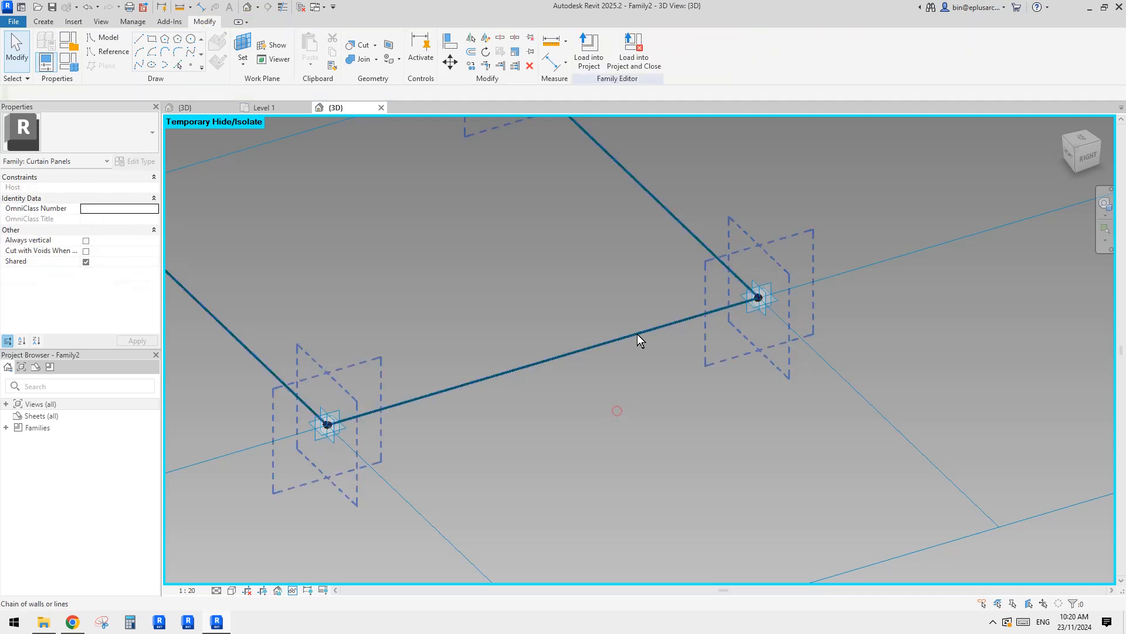
Place a reference point on each of the two adaptive points at the ends of the panel's left edge, setting each point's own work plane.
scroll(531, 326, "down", 2)
middle_click_drag(531, 328, 612, 369)
scroll(596, 363, "up", 1)
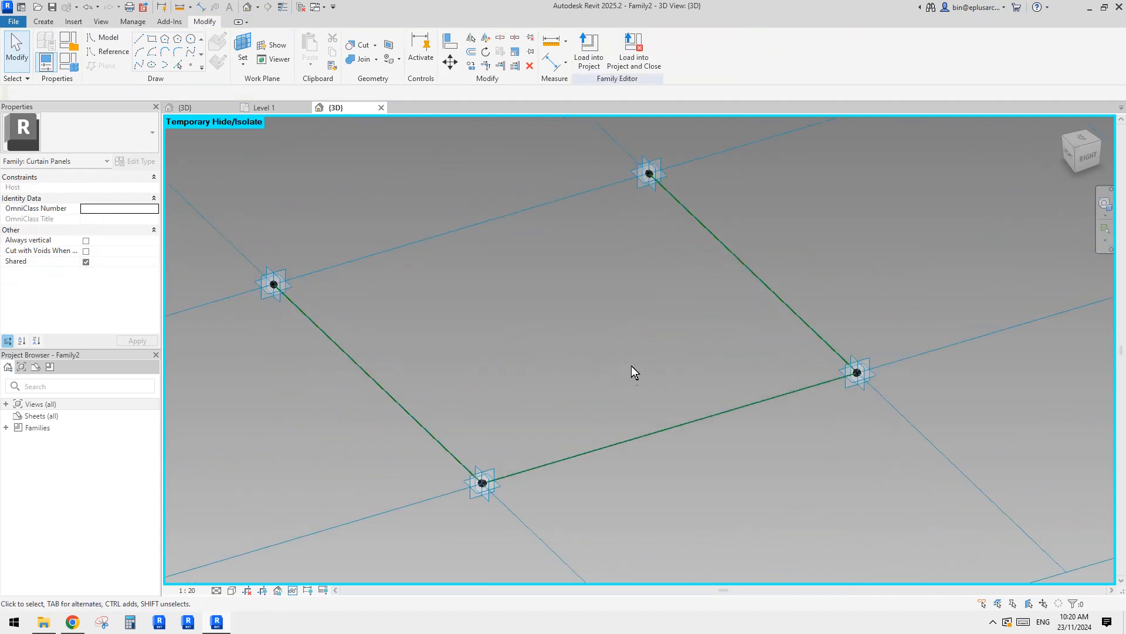
middle_click_drag(688, 379, 678, 238, "shift")
scroll(305, 315, "up", 1)
middle_click_drag(286, 319, 305, 326)
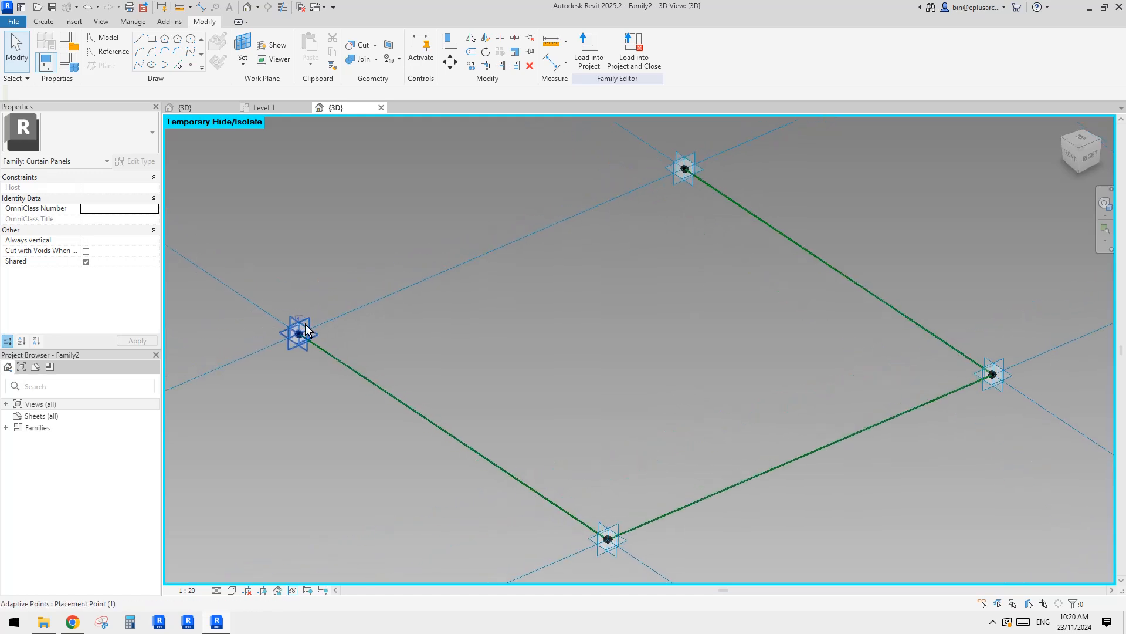
middle_click_drag(363, 258, 383, 266)
left_click(189, 65)
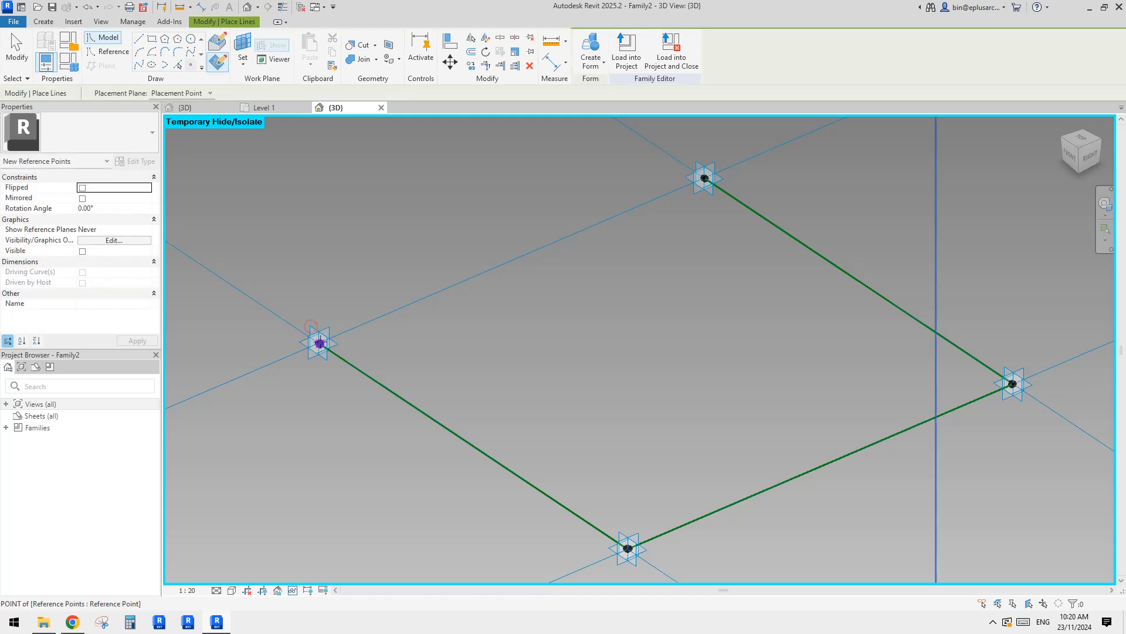
scroll(318, 343, "up", 3)
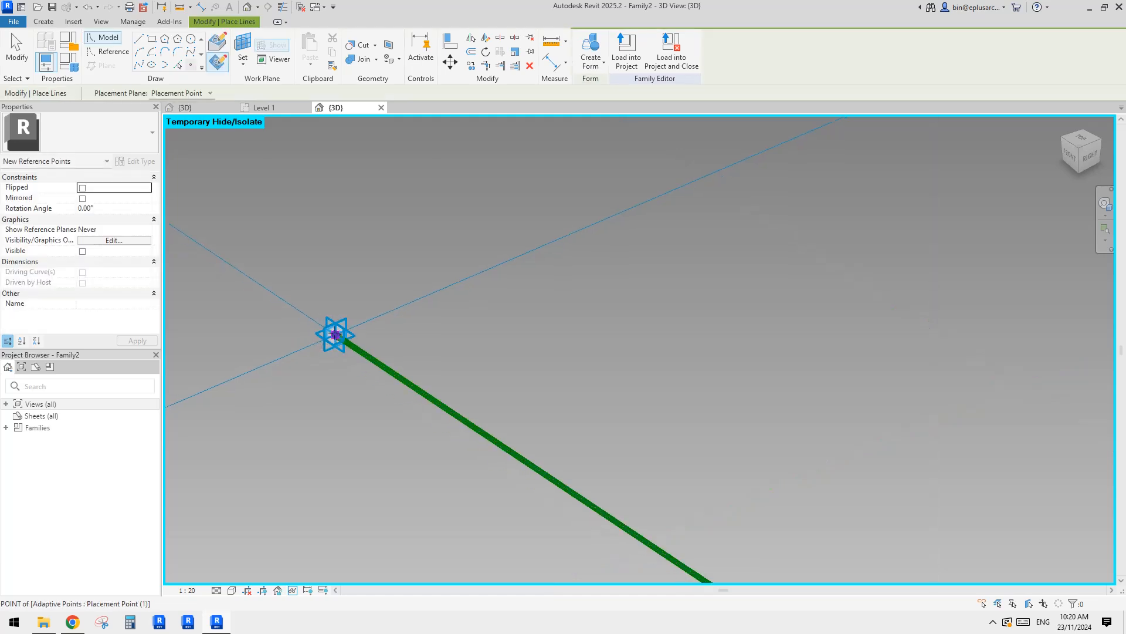
middle_click_drag(426, 226, 338, 337)
left_click(242, 45)
middle_click_drag(805, 207, 485, 335)
scroll(485, 335, "down", 2)
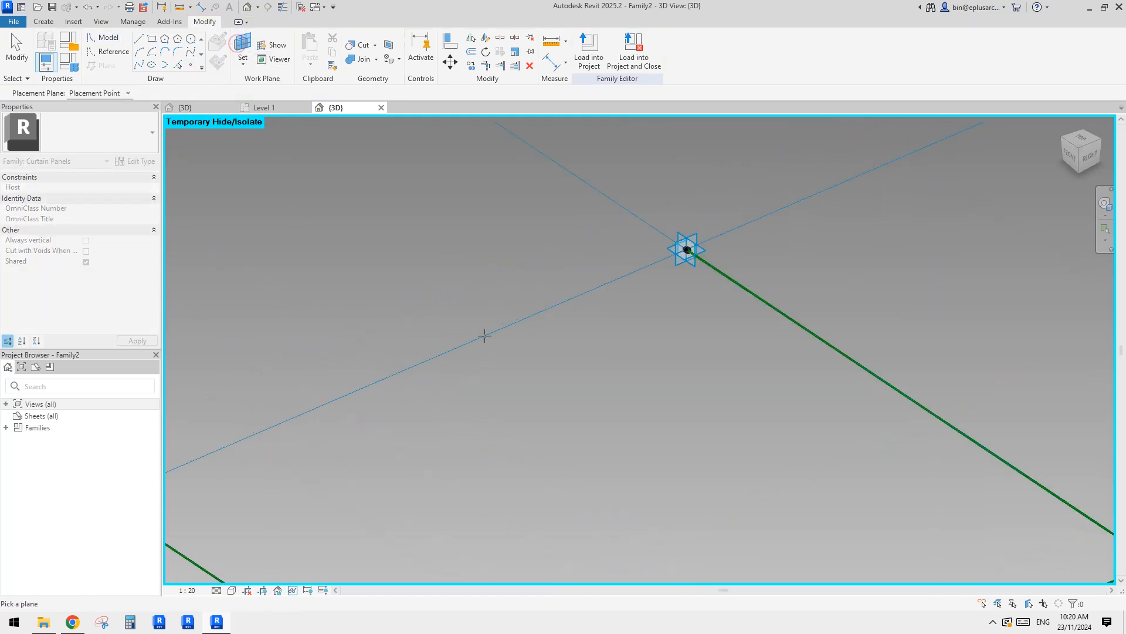
scroll(690, 234, "up", 2)
left_click(668, 241)
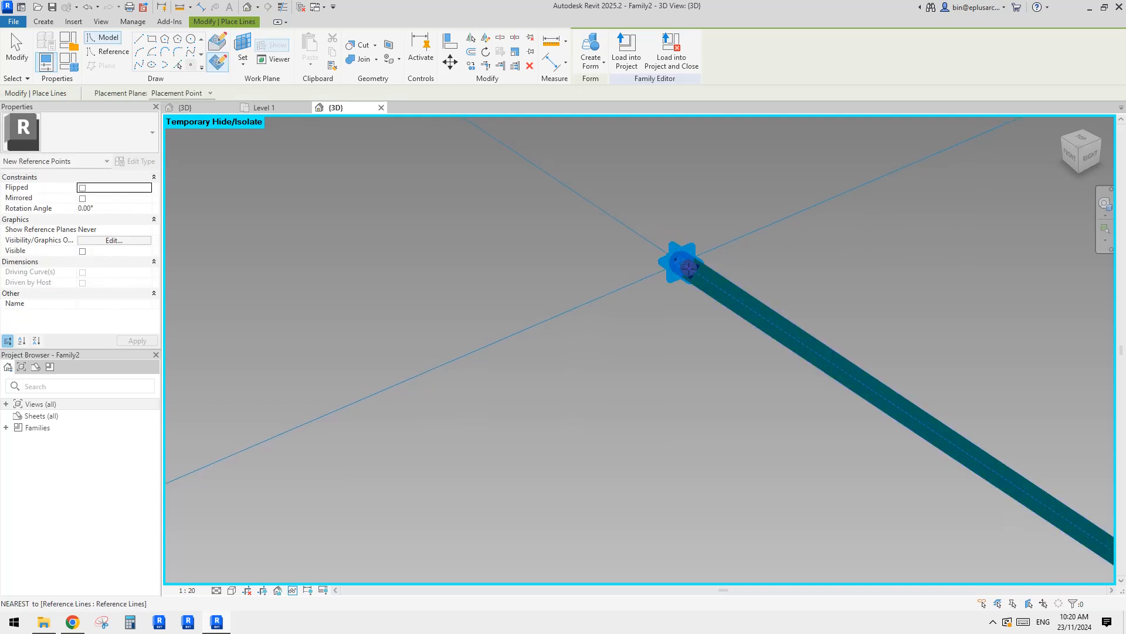
key("Escape")
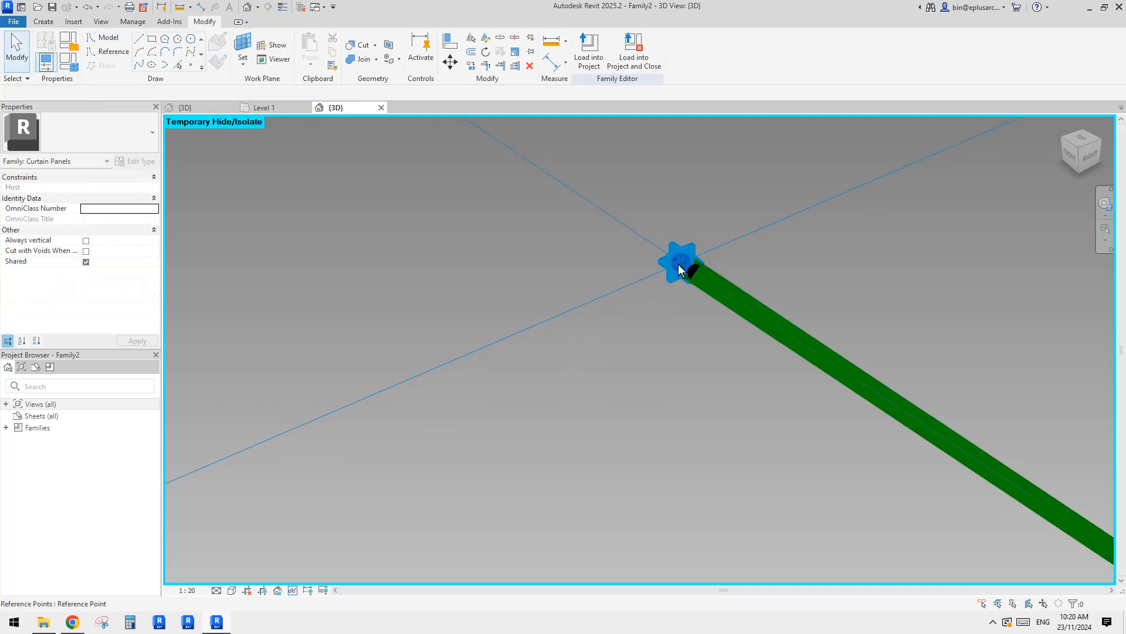
Offset the left edge's new reference points by -10 at the back corner and 10 at the front corner.
left_click(678, 263)
left_click(126, 303)
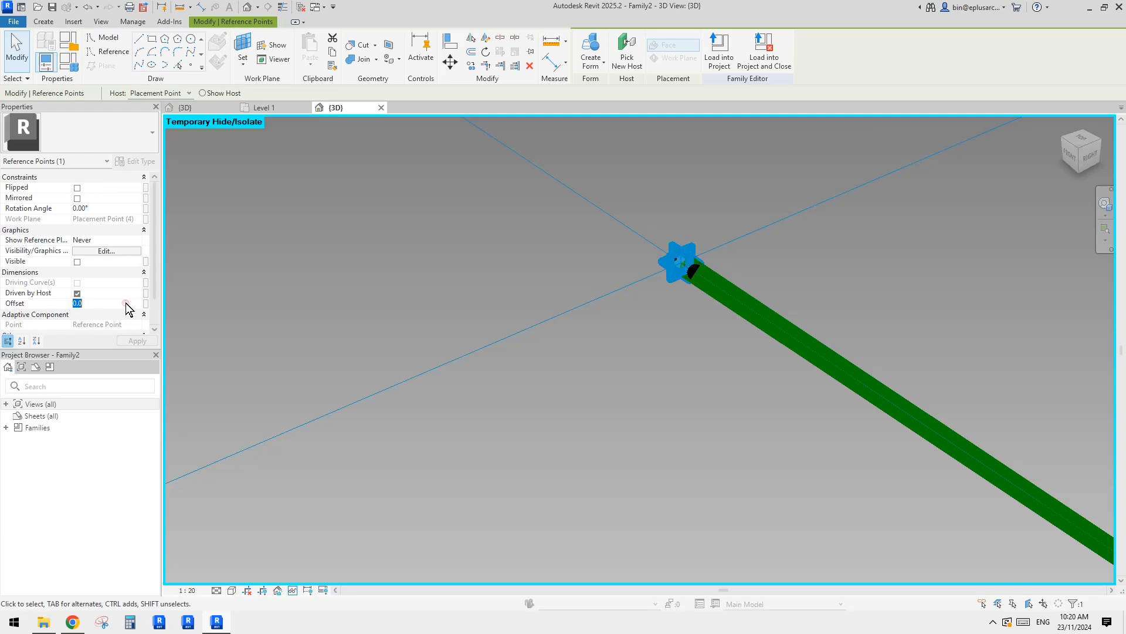
type("-")
scroll(493, 287, "down", 3)
middle_click_drag(399, 358, 797, 217)
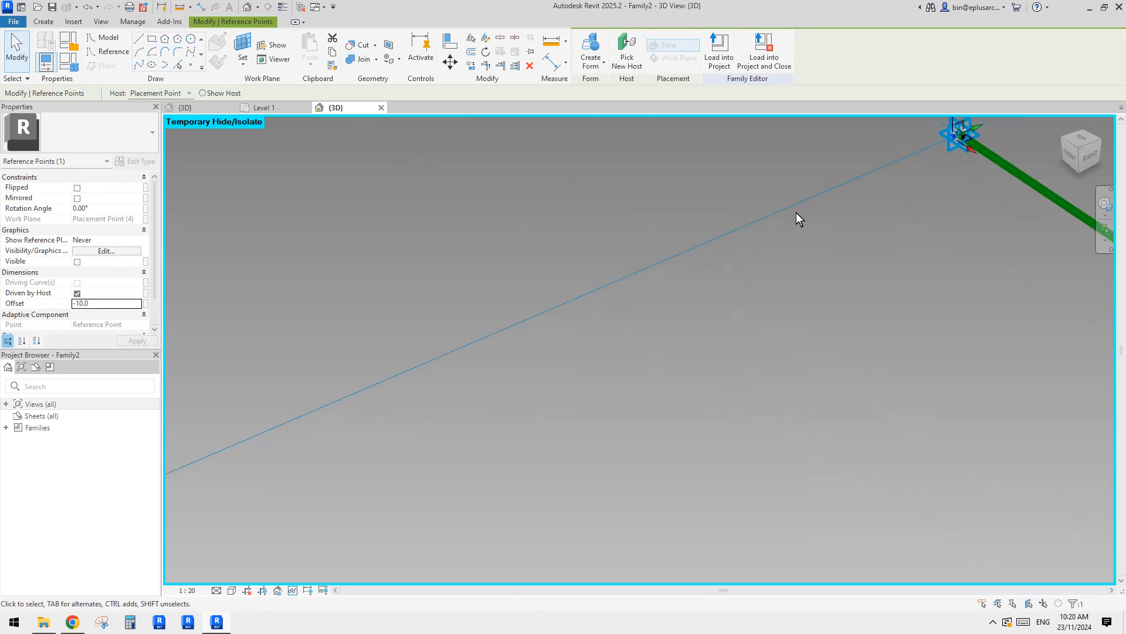
scroll(503, 322, "down", 2)
middle_click_drag(730, 223, 240, 516)
scroll(253, 516, "up", 2)
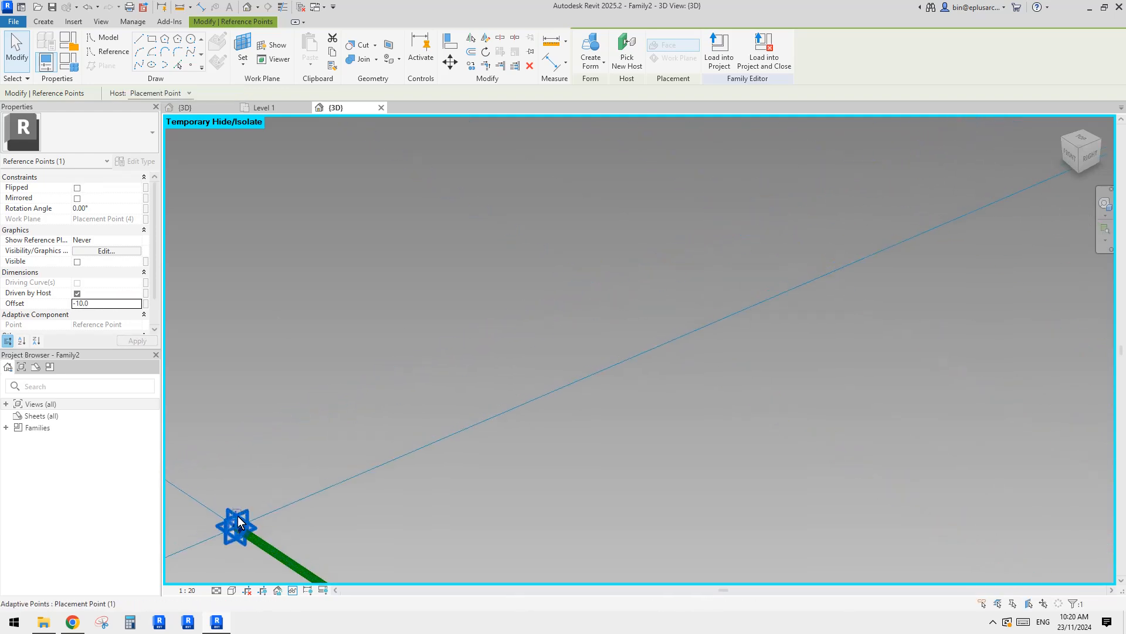
left_click(231, 534)
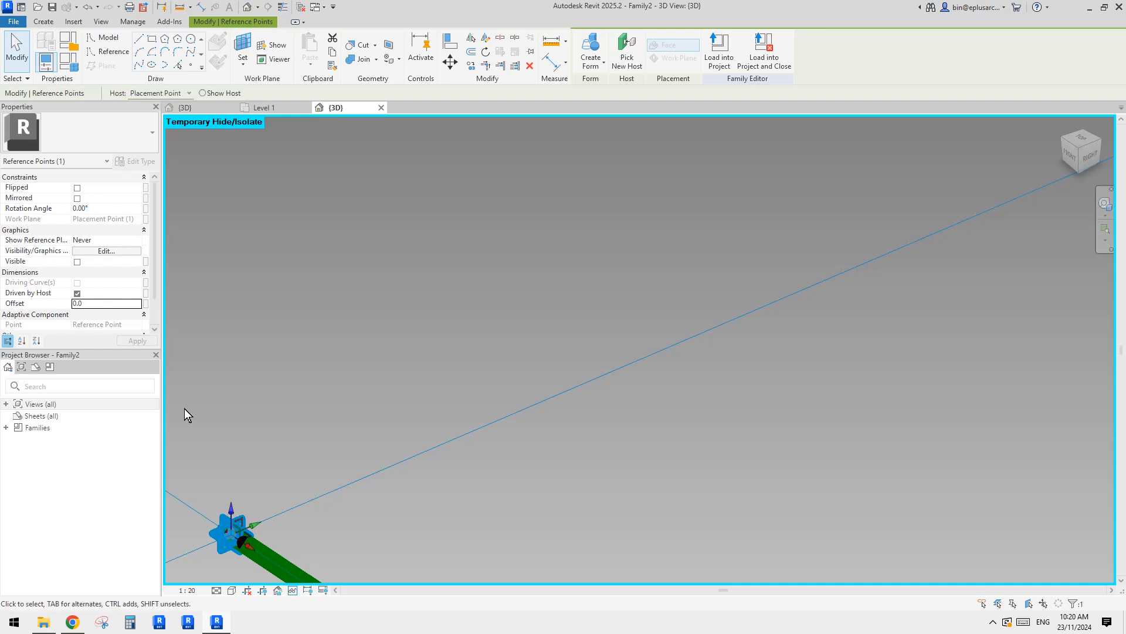
left_click(115, 303)
type("1")
middle_click_drag(230, 490, 505, 365)
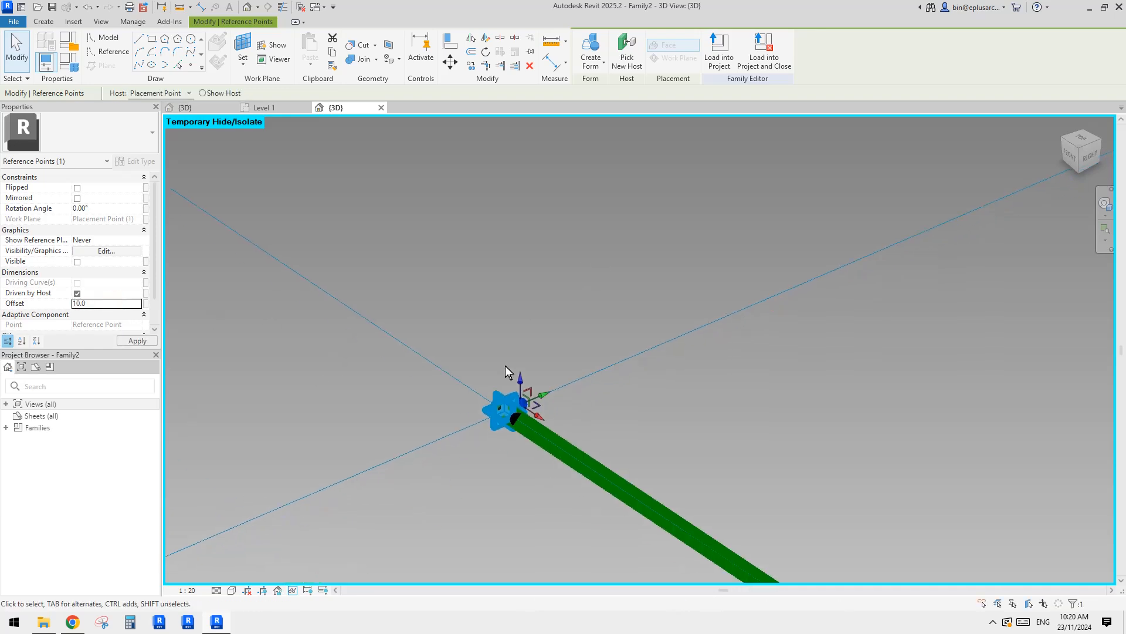
Draw a spline through points through the left edge's two adaptive points and their two offset reference points.
scroll(505, 365, "up", 1)
left_click(490, 421)
left_click_drag(497, 381, 556, 427, "ctrl")
scroll(563, 407, "down", 6)
middle_click_drag(696, 342, 555, 379)
scroll(555, 379, "up", 2)
left_click_drag(505, 366, 535, 464, "ctrl")
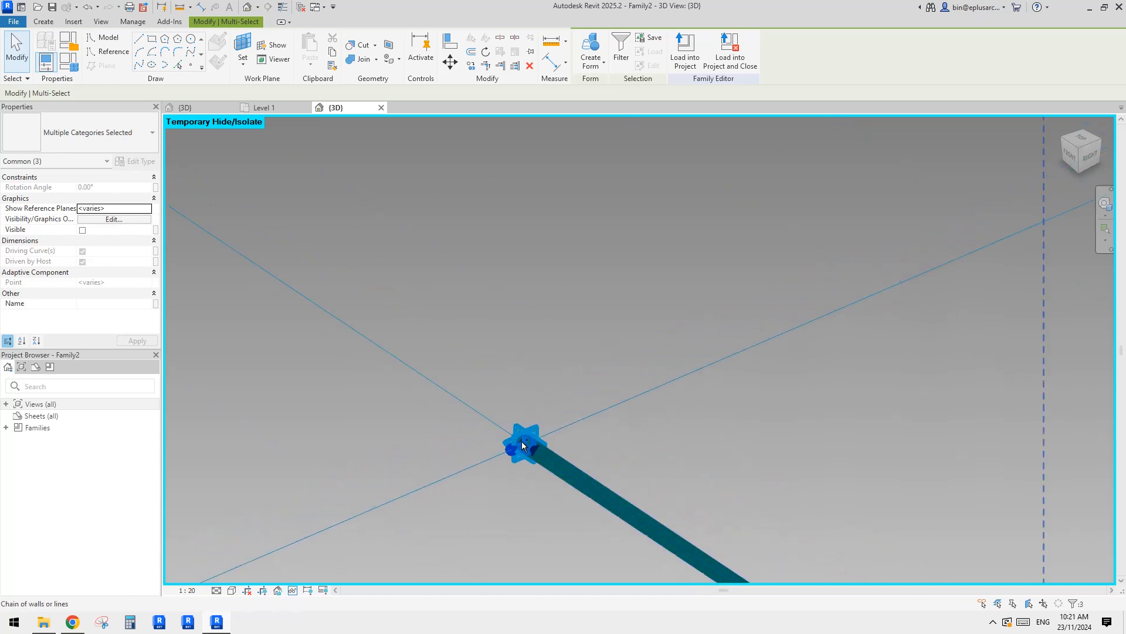
scroll(553, 288, "down", 5)
scroll(708, 256, "up", 2)
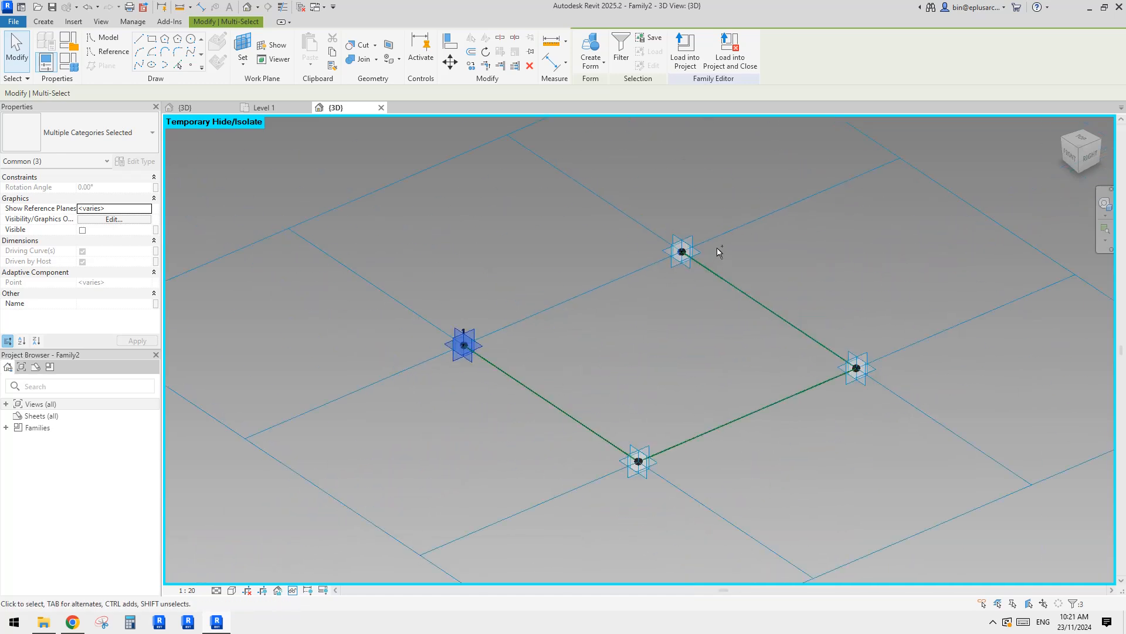
left_click(699, 249, "ctrl")
scroll(476, 147, "up", 1)
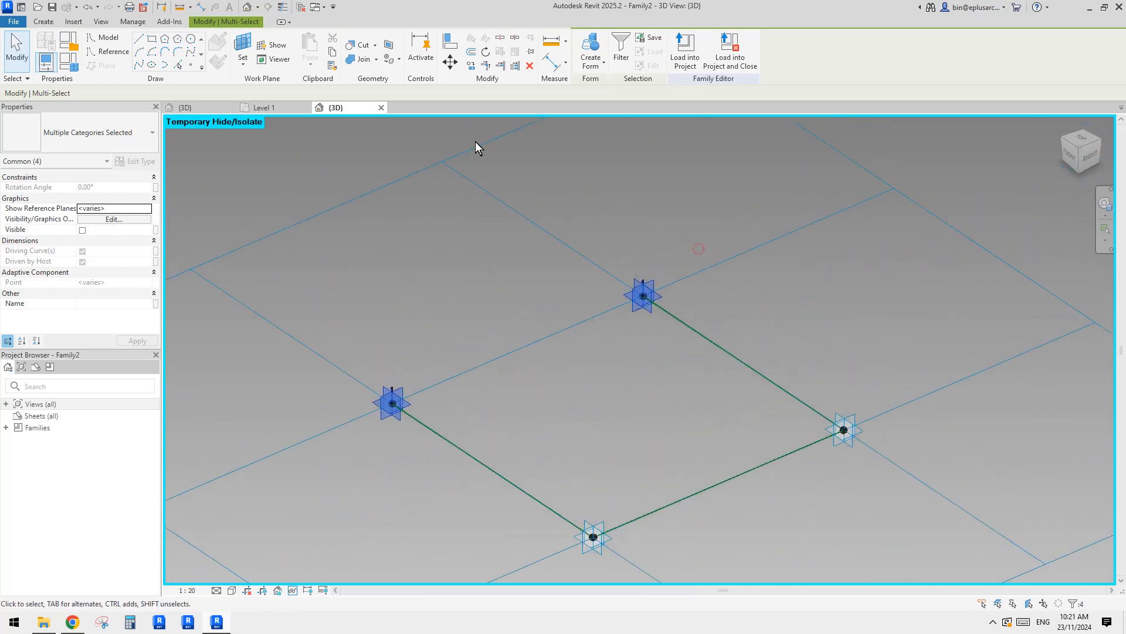
left_click(141, 62)
Convert the new spline along the panel's left edge into a reference line.
scroll(276, 233, "down", 1)
left_click(83, 272)
middle_click_drag(649, 386, 651, 384)
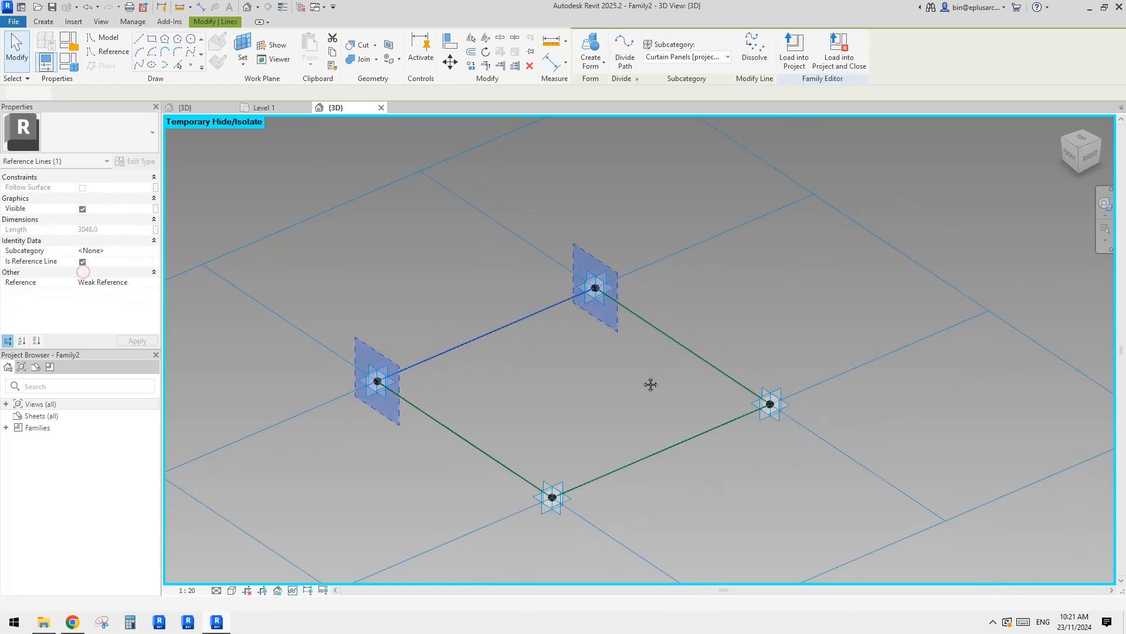
key("Escape")
Create a thin surface form, not the extruded solid, from the closed chain of the panel's four reference lines.
key("Tab")
middle_click_drag(501, 346, 482, 367)
key("Tab")
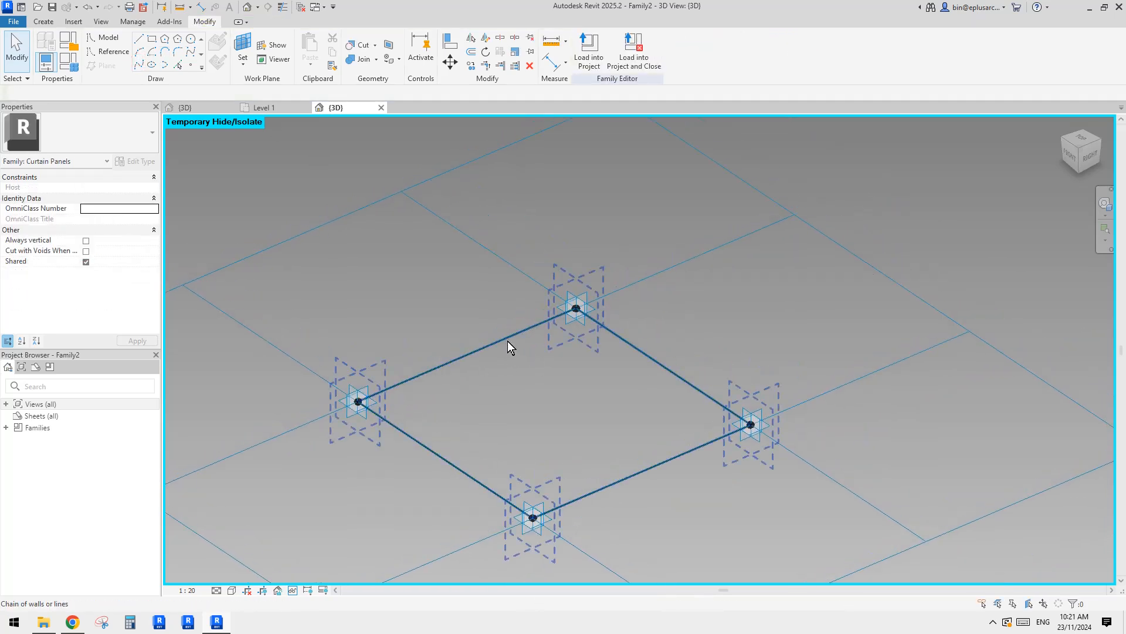
left_click(509, 340)
left_click(591, 47)
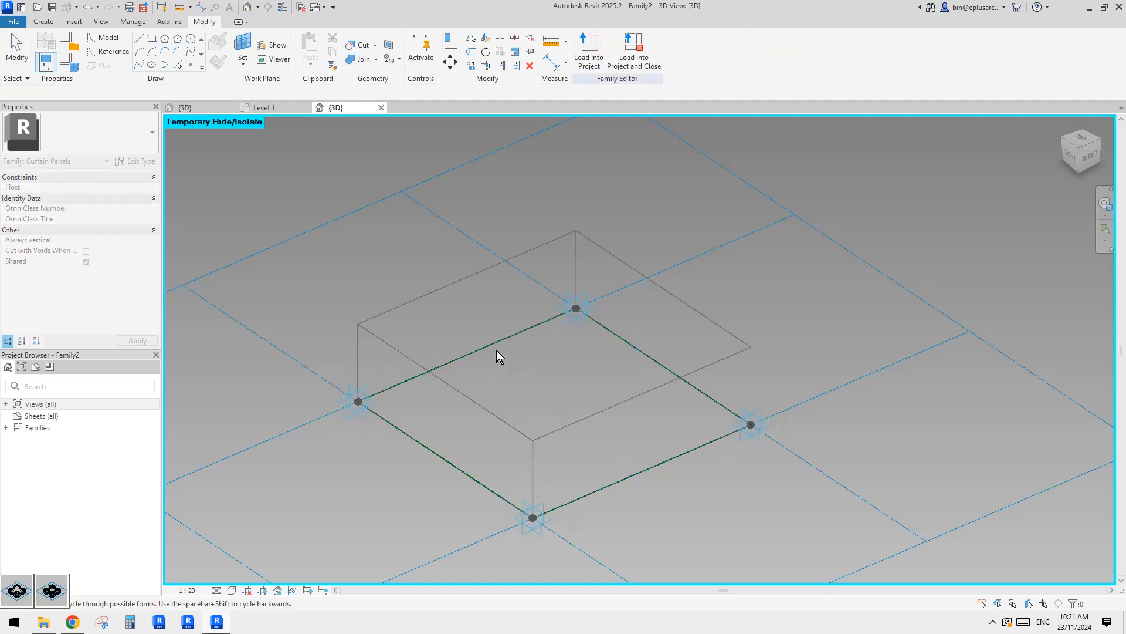
key("space")
left_click(436, 301)
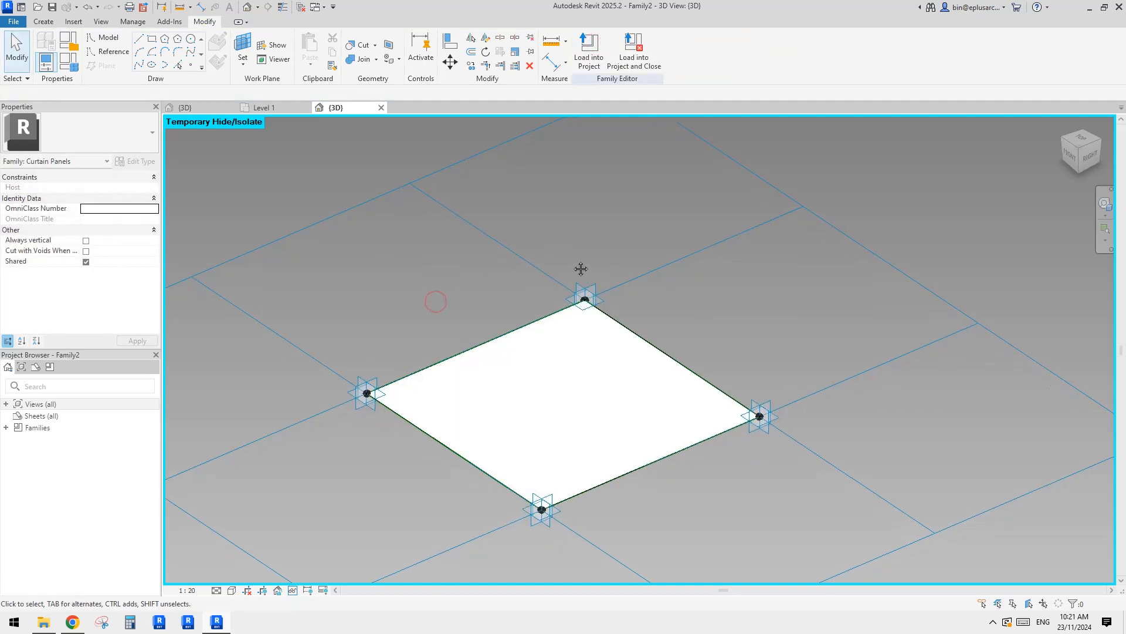
Load the panel family into the mass family, overwriting the existing version, and open the mass's 3D view.
left_click(588, 47)
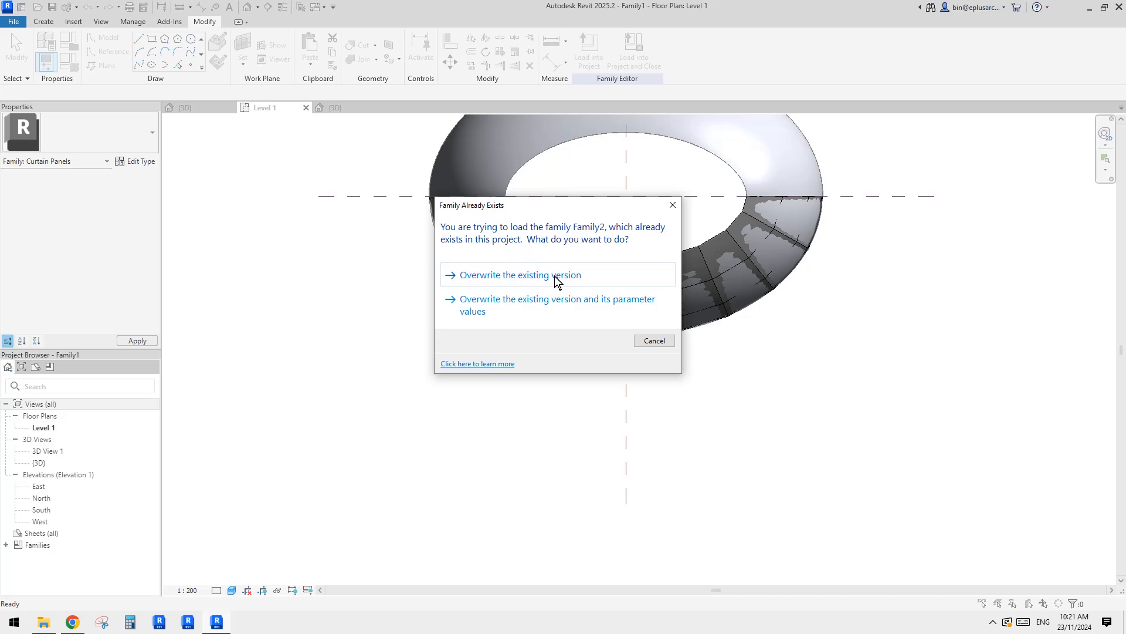
left_click(555, 276)
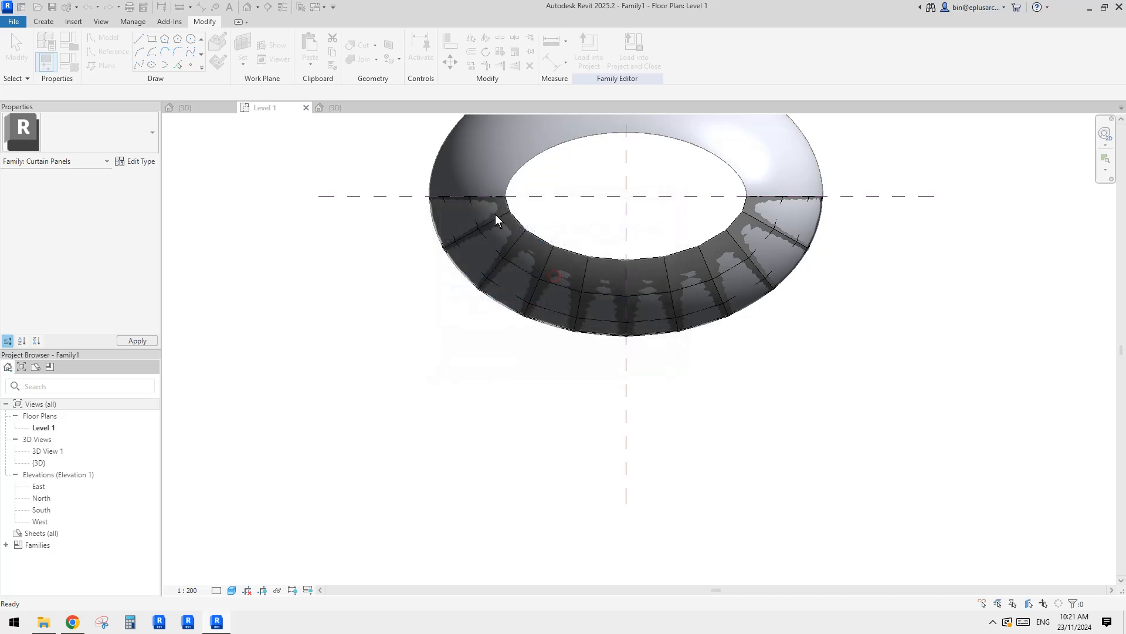
left_click(251, 8)
Examine the reloaded panels and the seams between them on the curved mass from several angles.
middle_click_drag(540, 246, 615, 276, "shift")
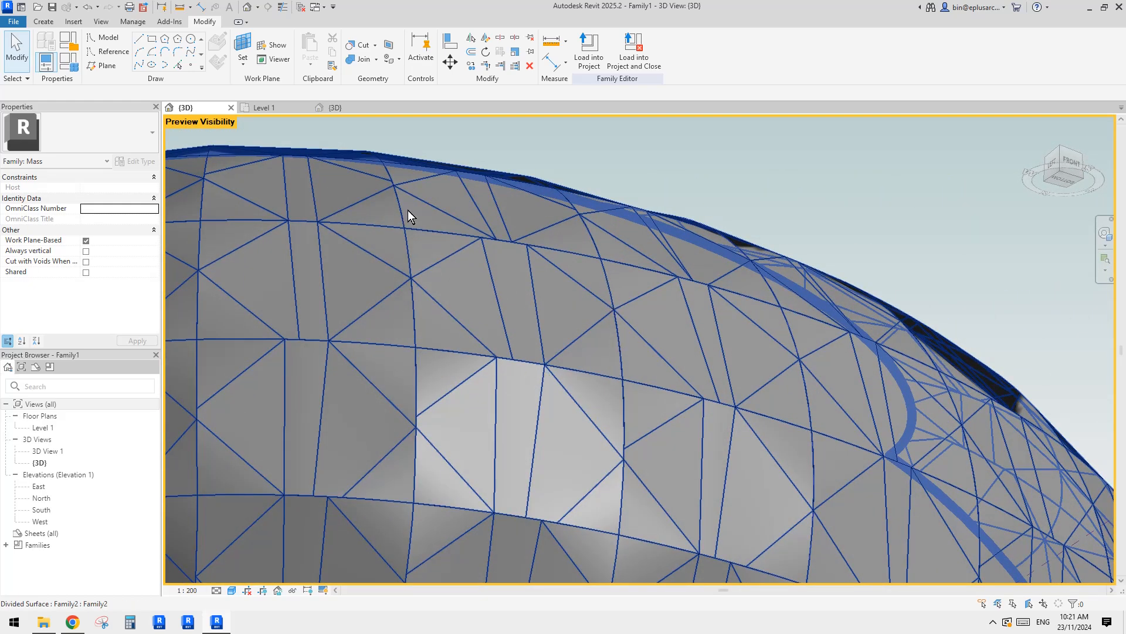
middle_click_drag(479, 232, 505, 194, "shift")
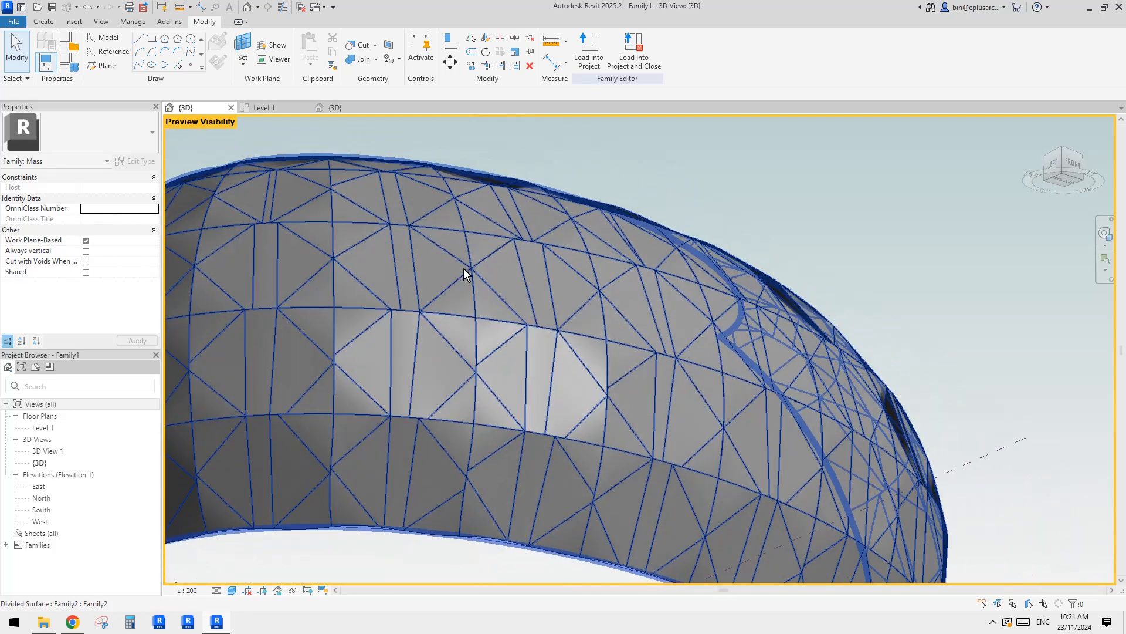
mouse_move(490, 272)
middle_mouse_down("shift")
mouse_move(503, 330)
mouse_move(541, 297)
mouse_move(553, 334)
mouse_move(583, 357)
mouse_move(550, 333)
mouse_move(695, 316)
middle_mouse_up("shift")
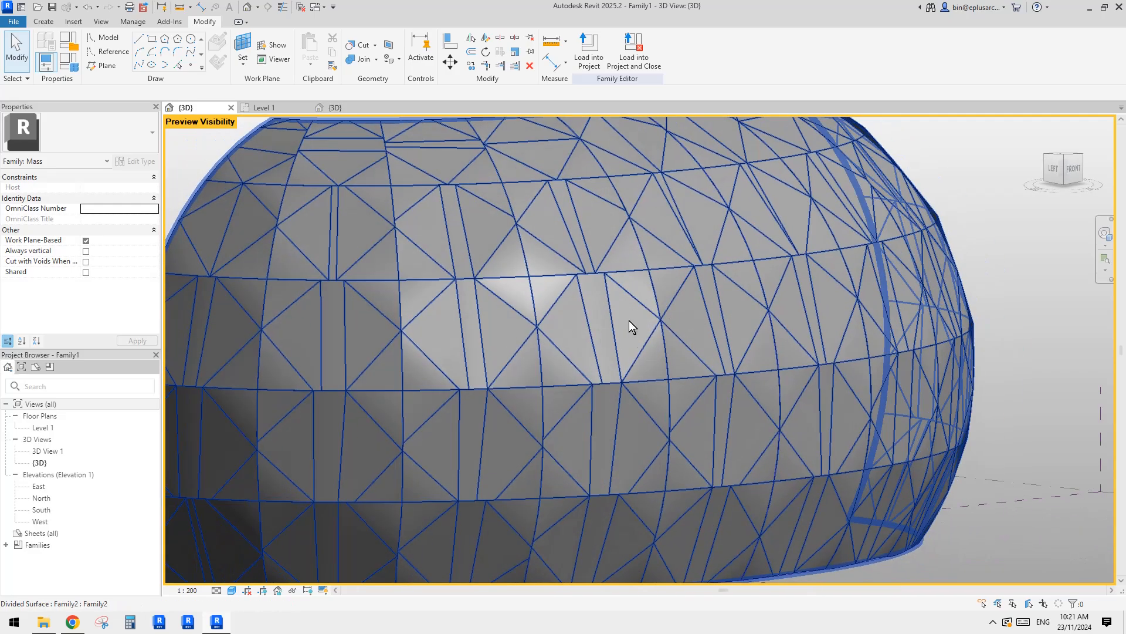
middle_click_drag(621, 332, 576, 255, "shift")
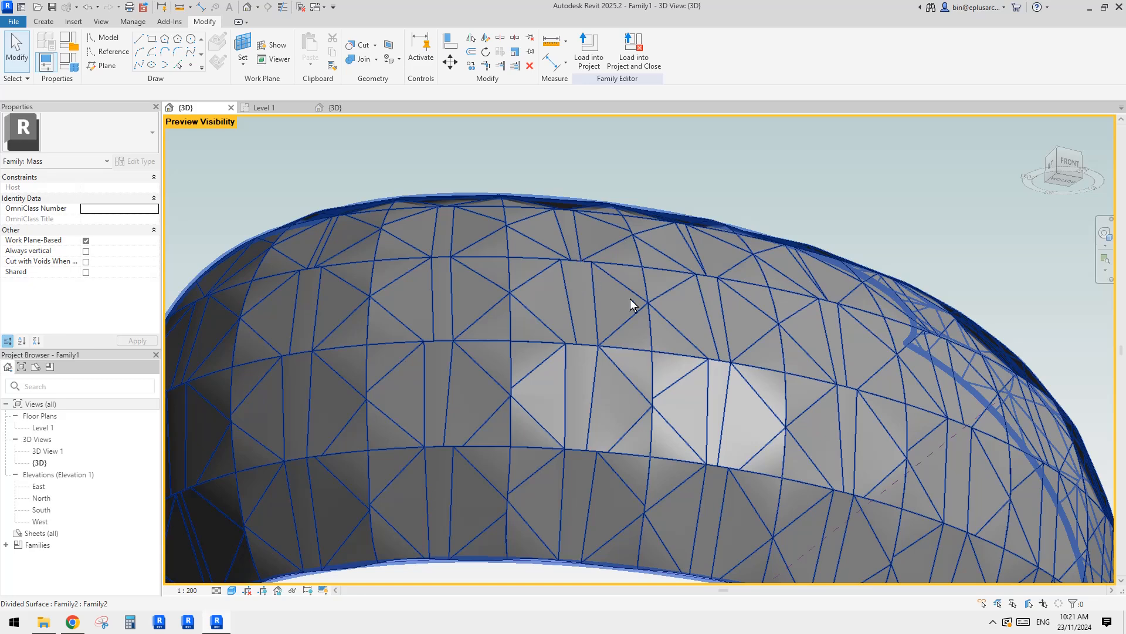
middle_click_drag(660, 318, 372, 138, "shift")
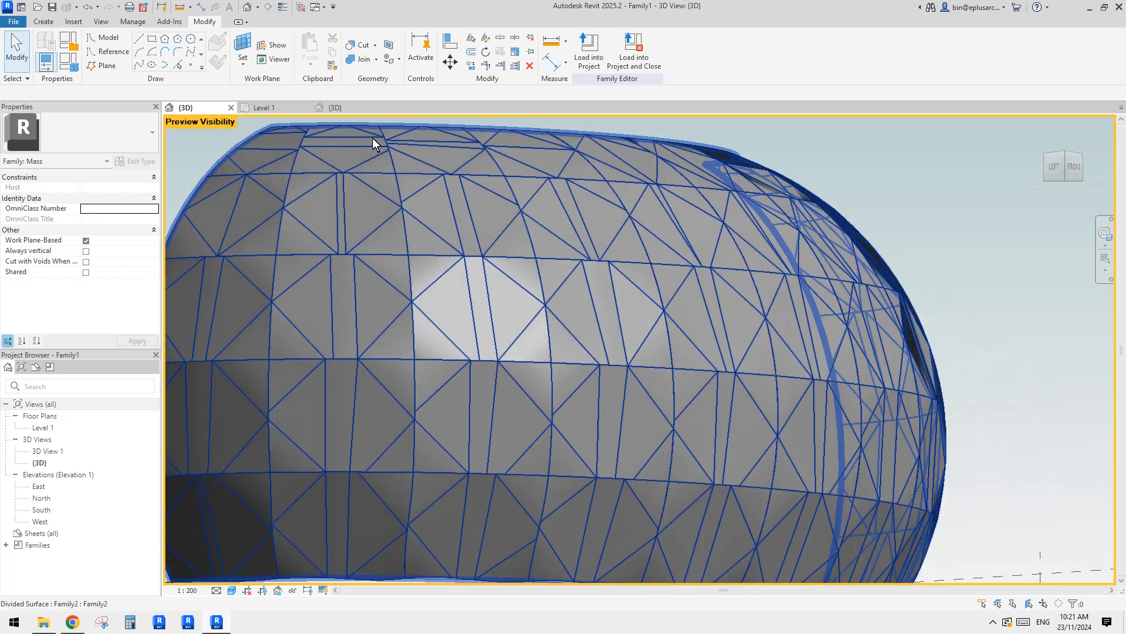
Return to the curtain panel family and delete the surface form, keeping its four reference lines.
left_click(338, 107)
left_click(586, 333)
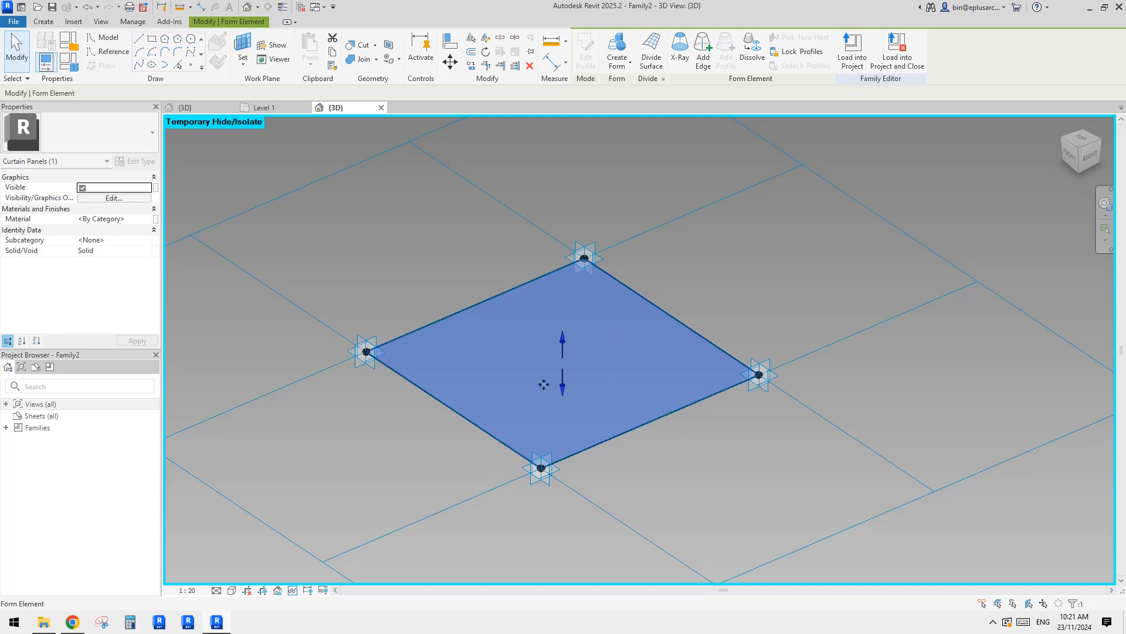
key("Escape")
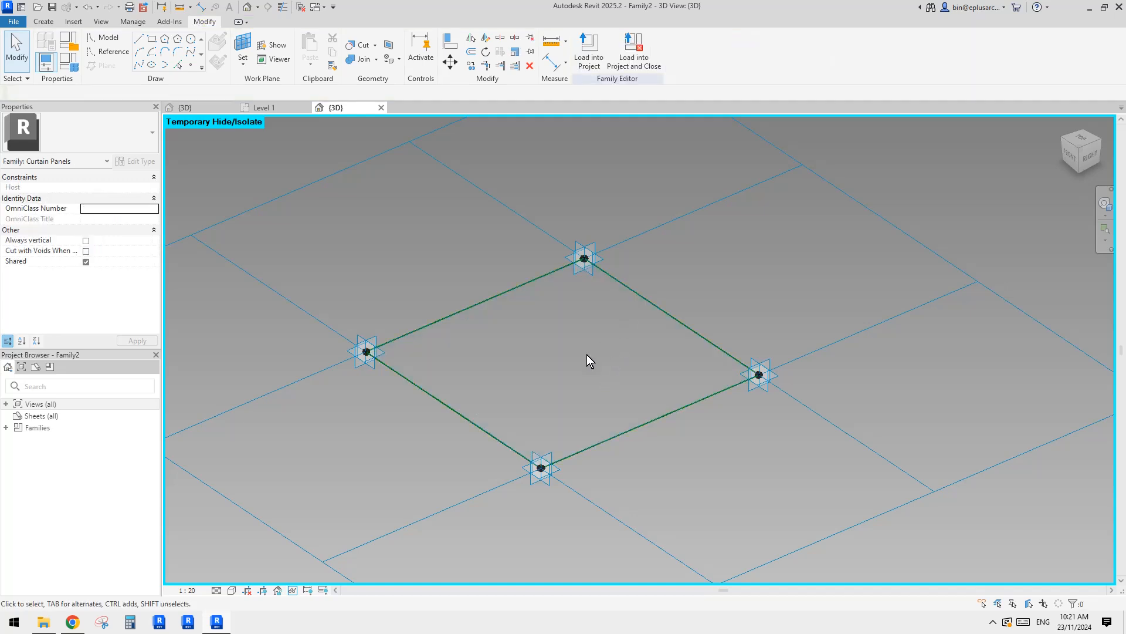
middle_click_drag(587, 355, 611, 353, "shift")
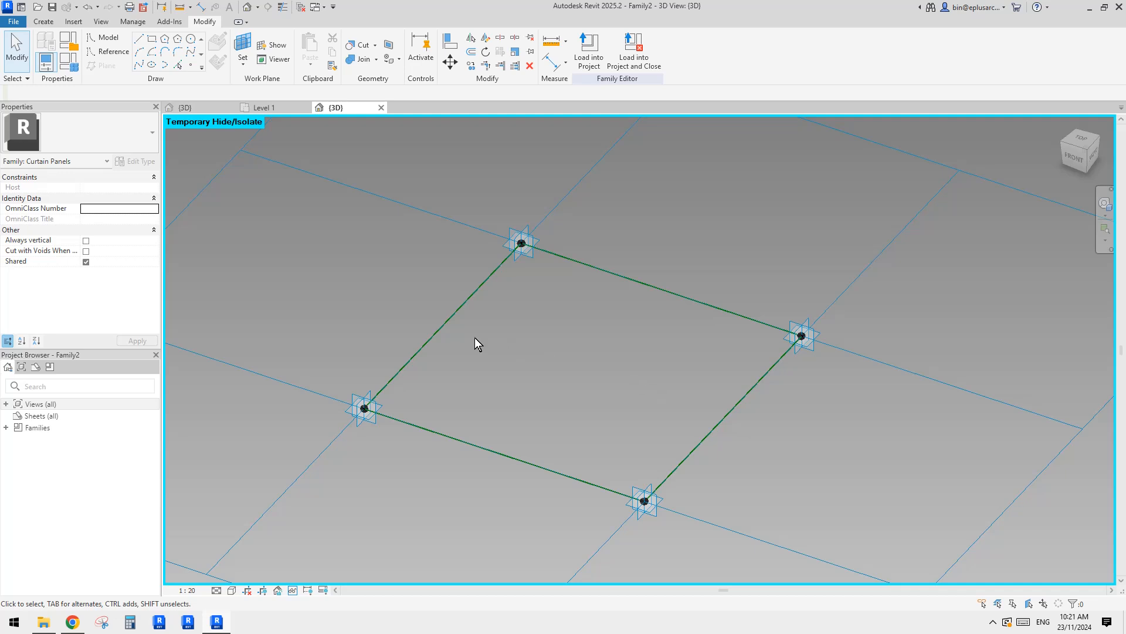
Place a reference point at the middle of the panel's left reference line and another at the middle of the right one.
left_click(445, 439)
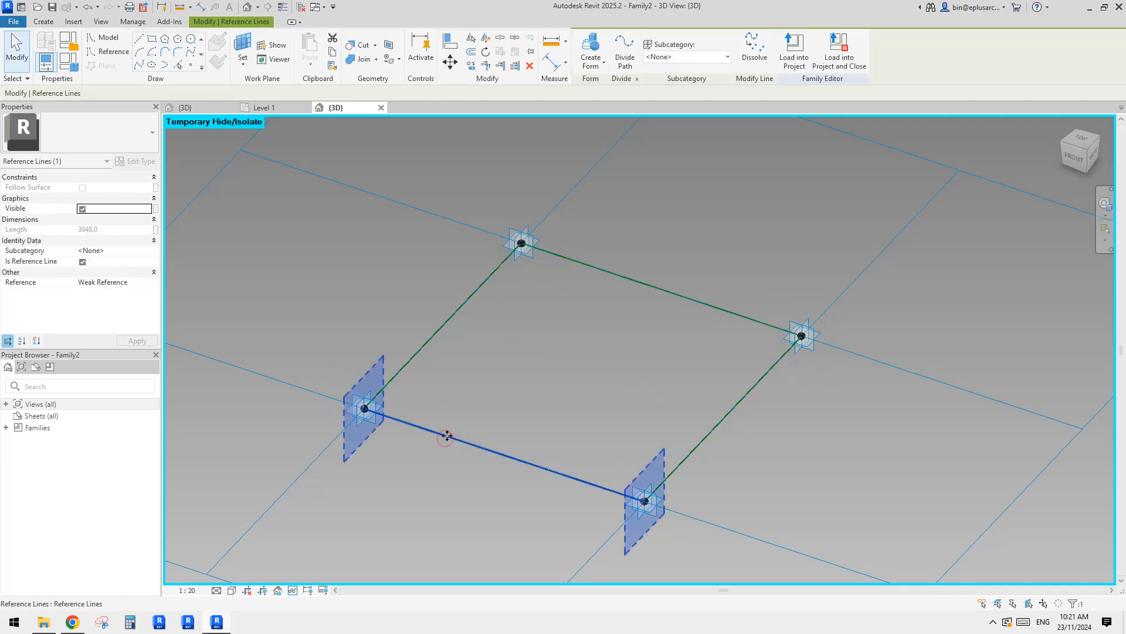
left_click(615, 274)
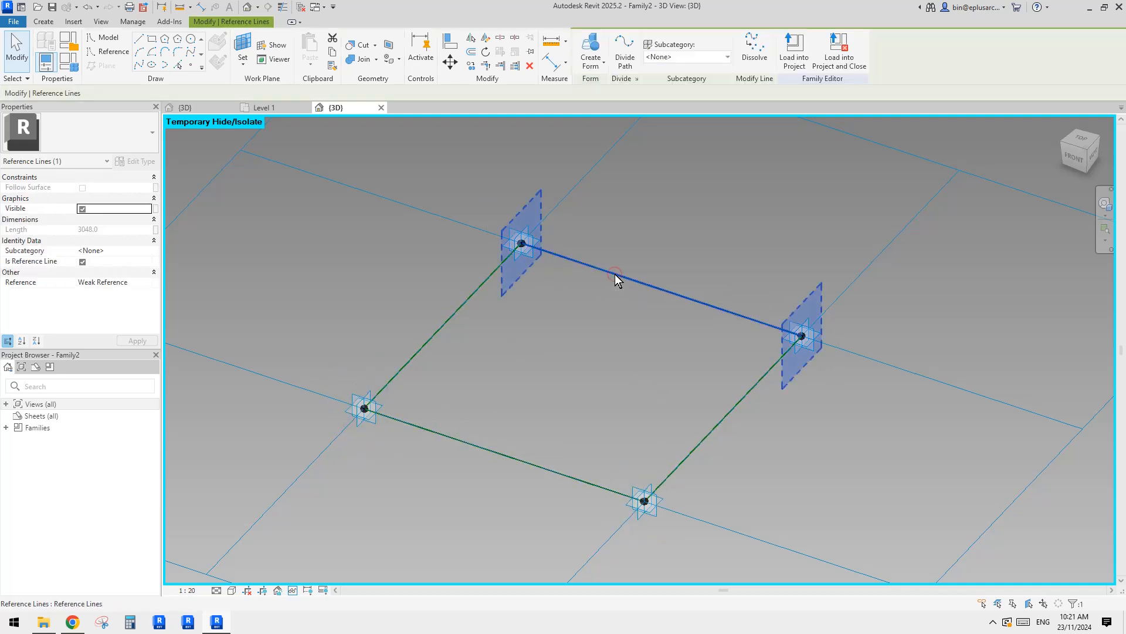
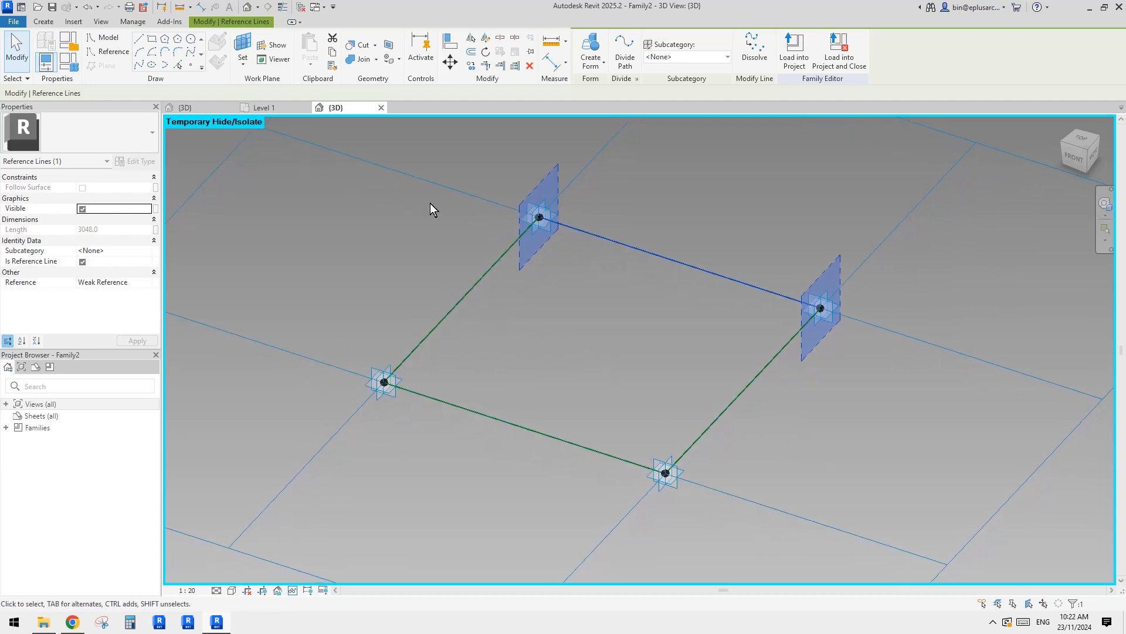
middle_click_drag(424, 213, 471, 190)
scroll(502, 185, "up", 1)
left_click(191, 64)
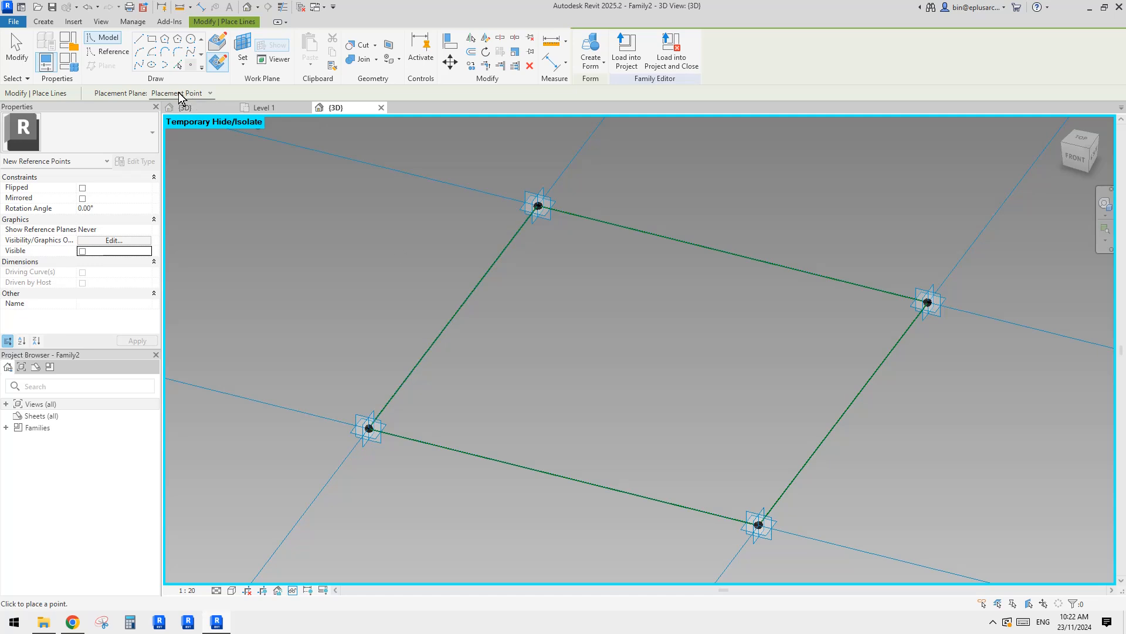
left_click(457, 311)
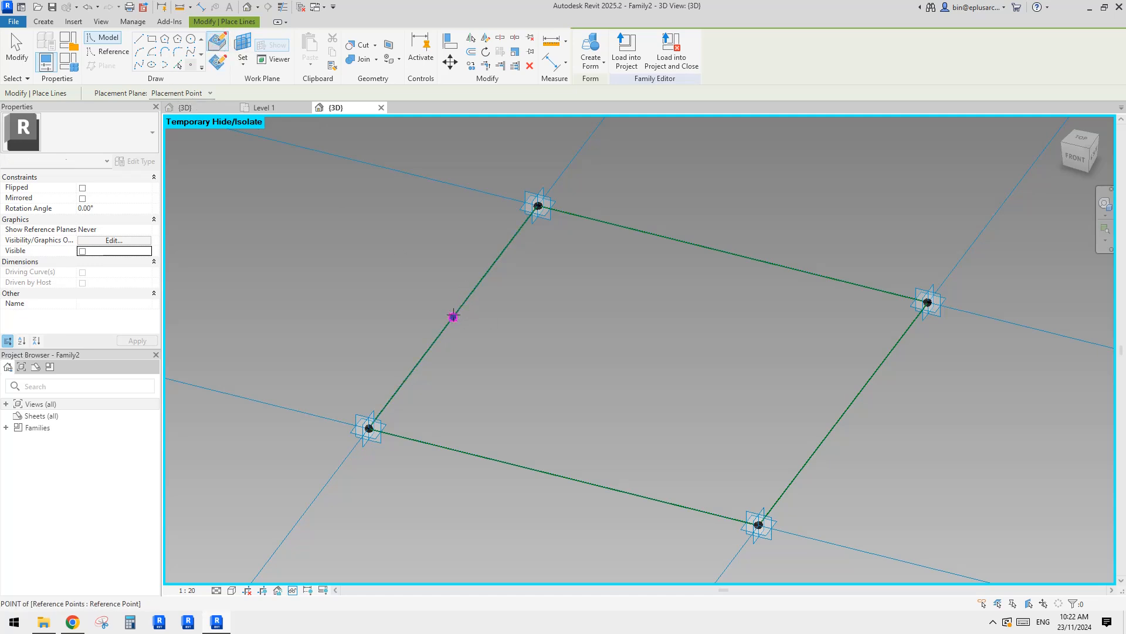
middle_click_drag(589, 345, 448, 272)
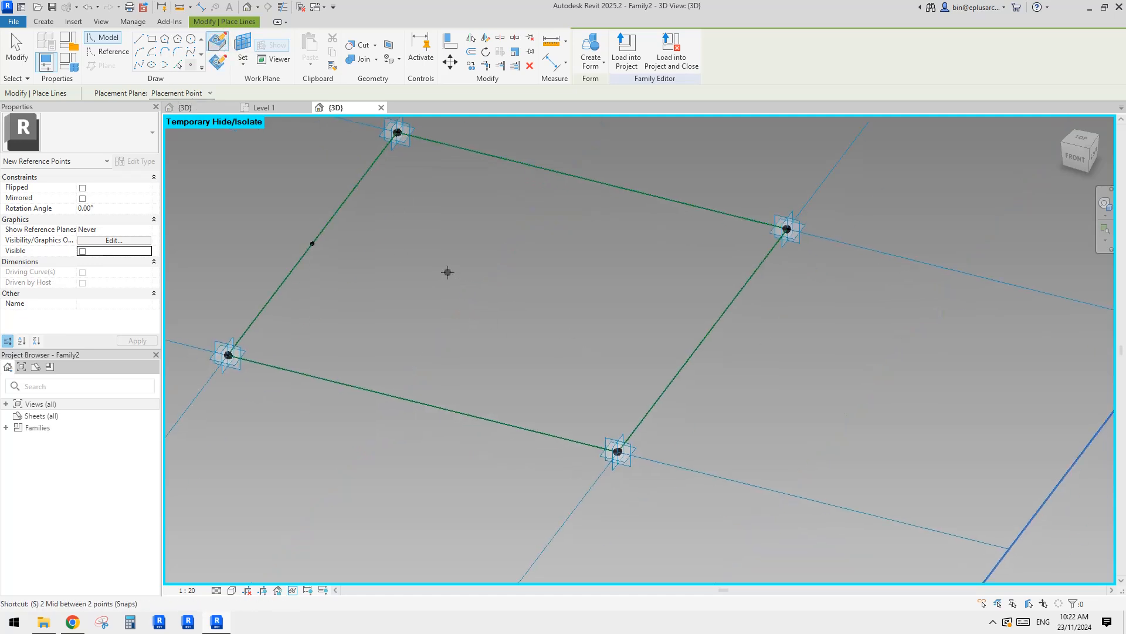
left_click(684, 365)
key("Escape")
key("Escape")
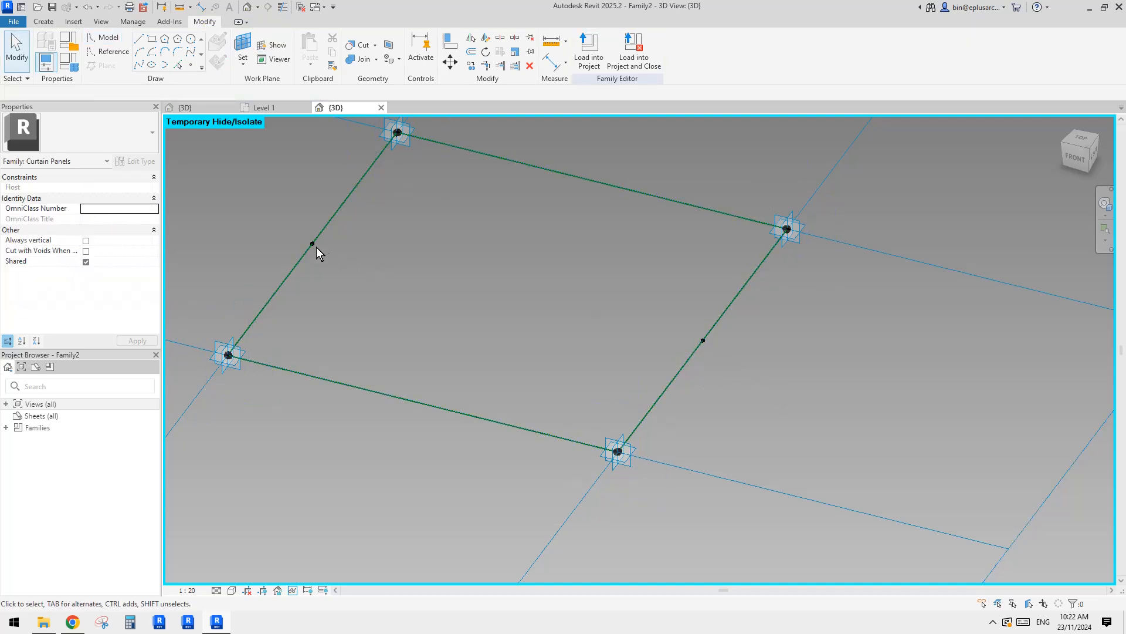
Examine the panel's closed chain of reference lines and the two reference points on its side edges.
scroll(373, 282, "down", 1)
middle_click_drag(373, 282, 499, 311)
key("Tab")
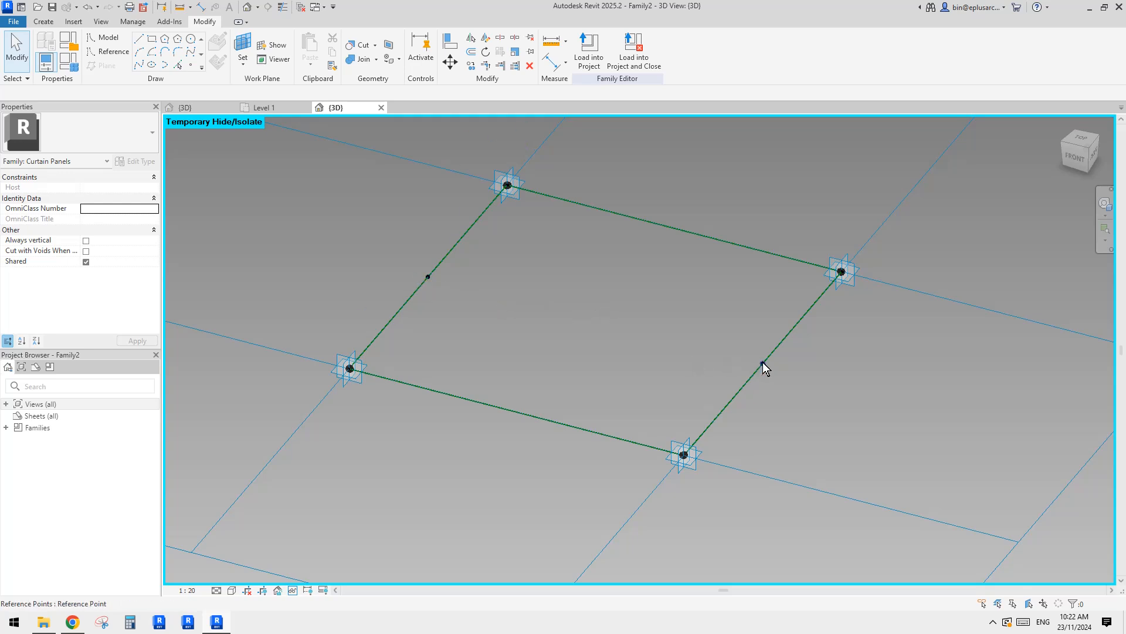
middle_click_drag(679, 327, 707, 329, "shift")
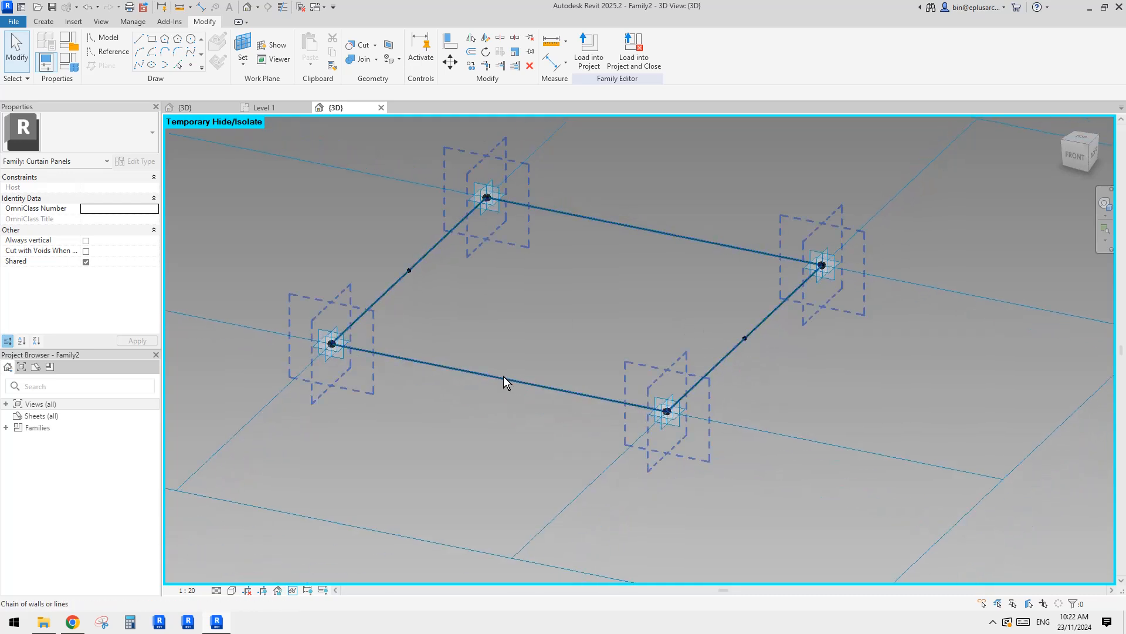
middle_click_drag(498, 378, 610, 376, "shift")
middle_click_drag(729, 382, 717, 376)
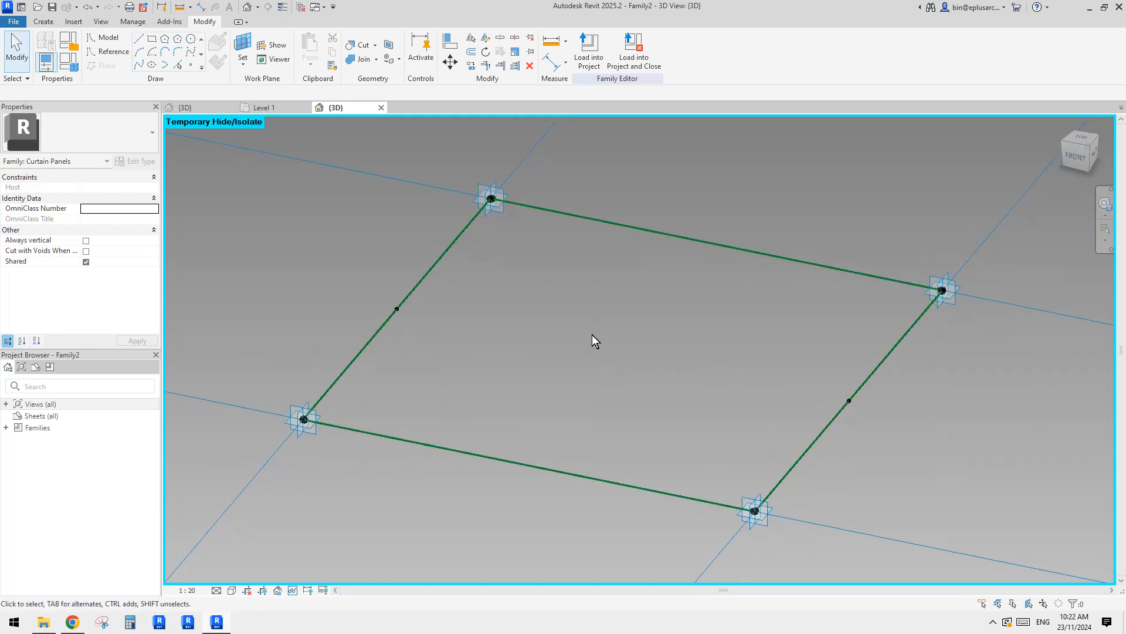
key("Tab")
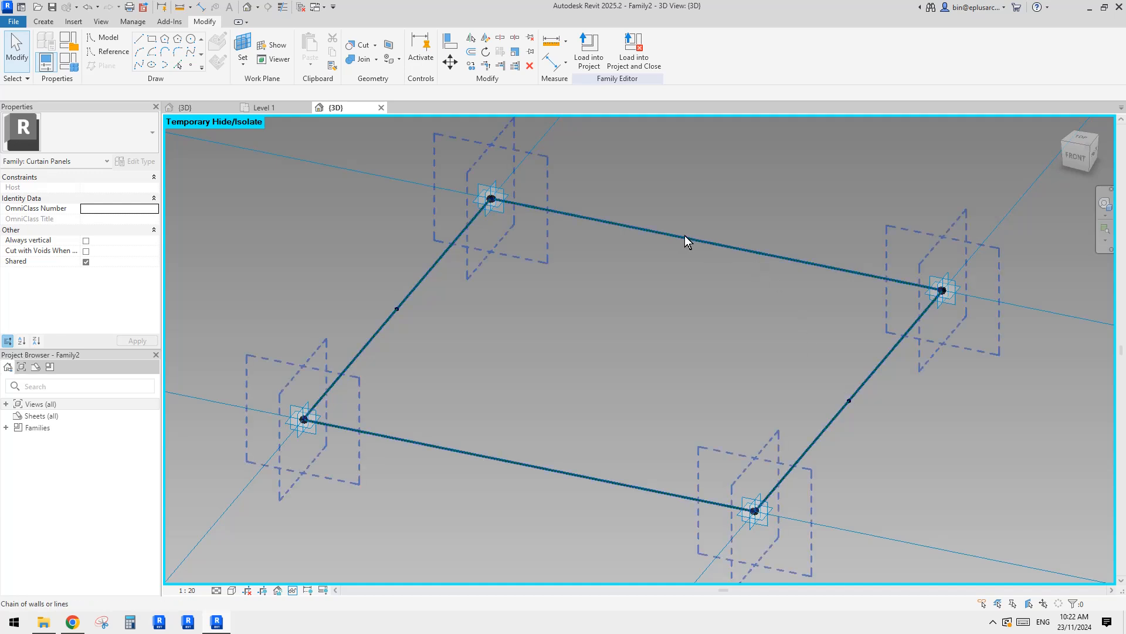
key("Tab")
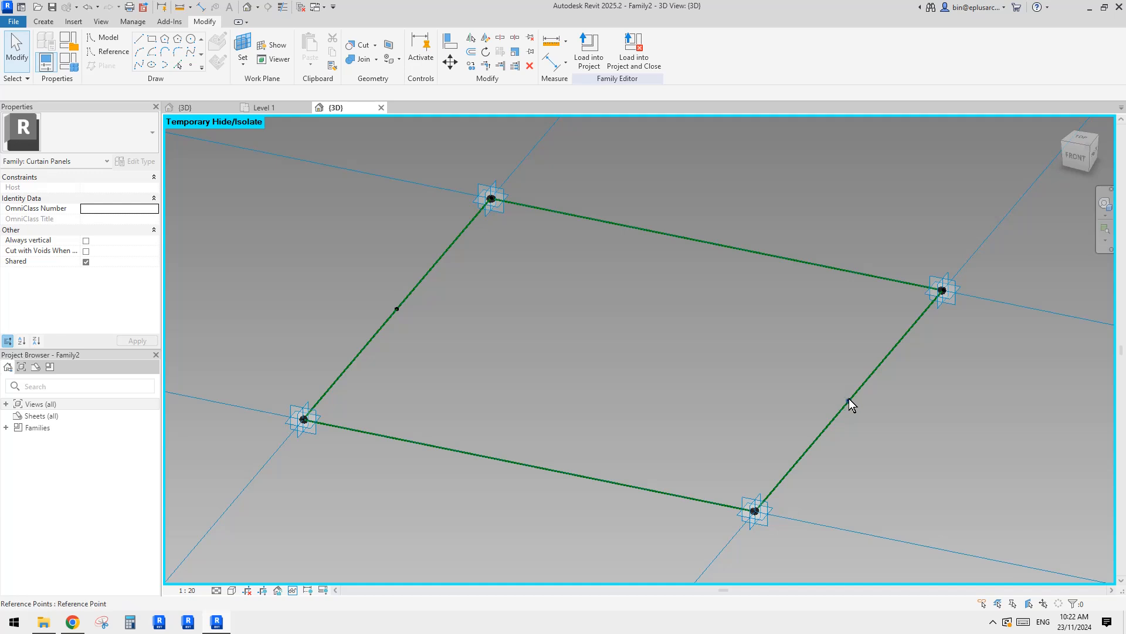
middle_click_drag(739, 487, 709, 470)
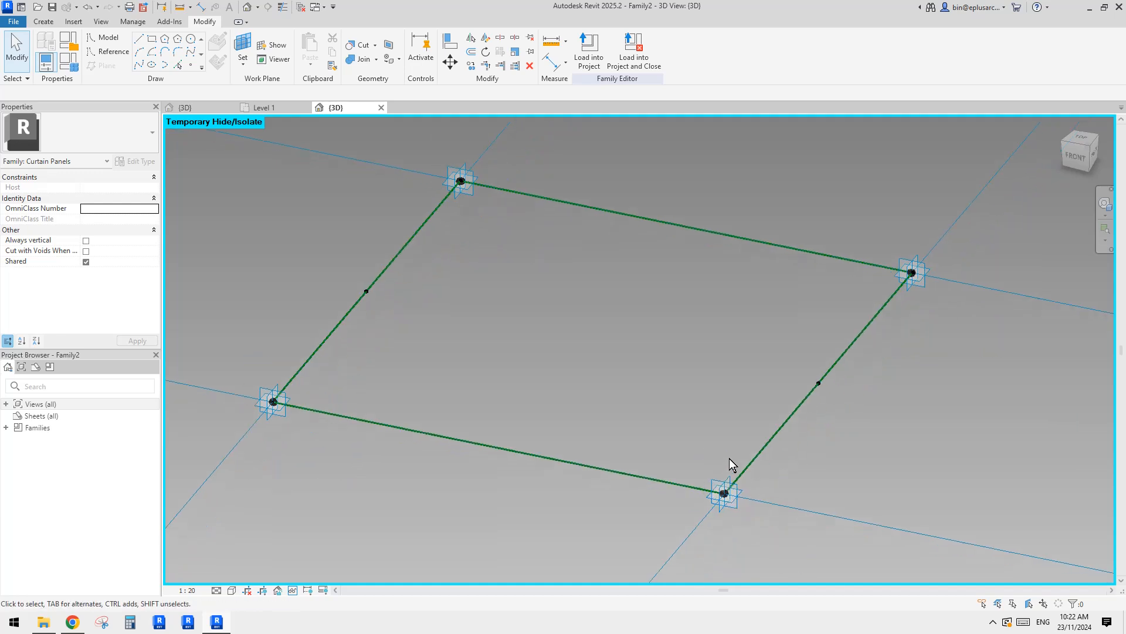
middle_click_drag(730, 459, 677, 434)
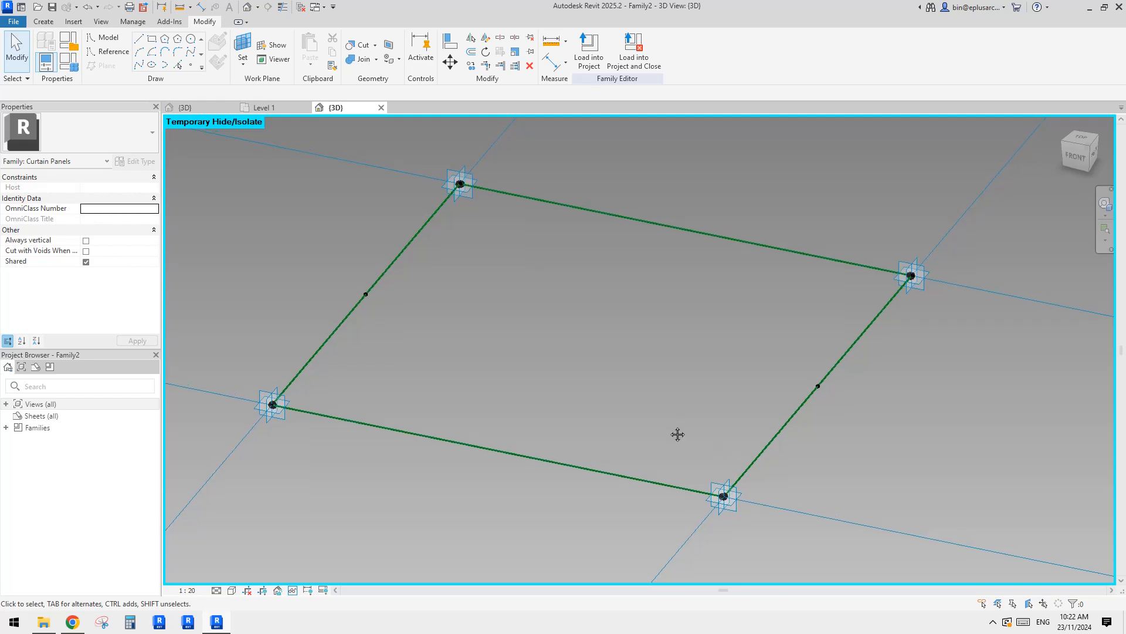
middle_click_drag(377, 230, 379, 237)
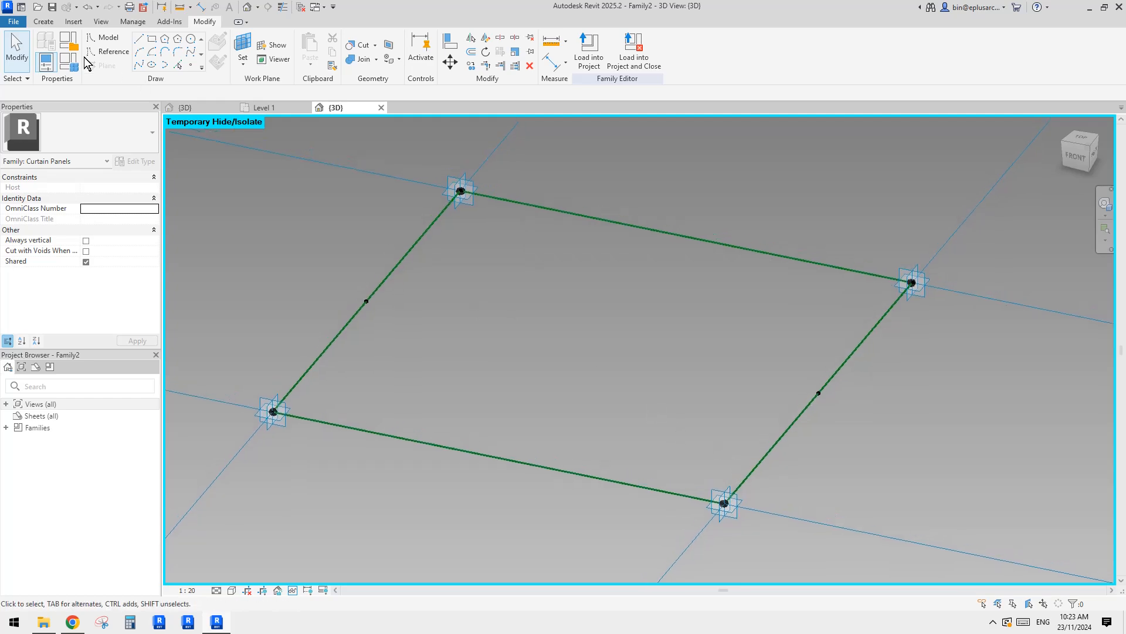
Open the recent Family1 file and open one of its nested Family3 panels for editing as a reference example.
left_click(20, 7)
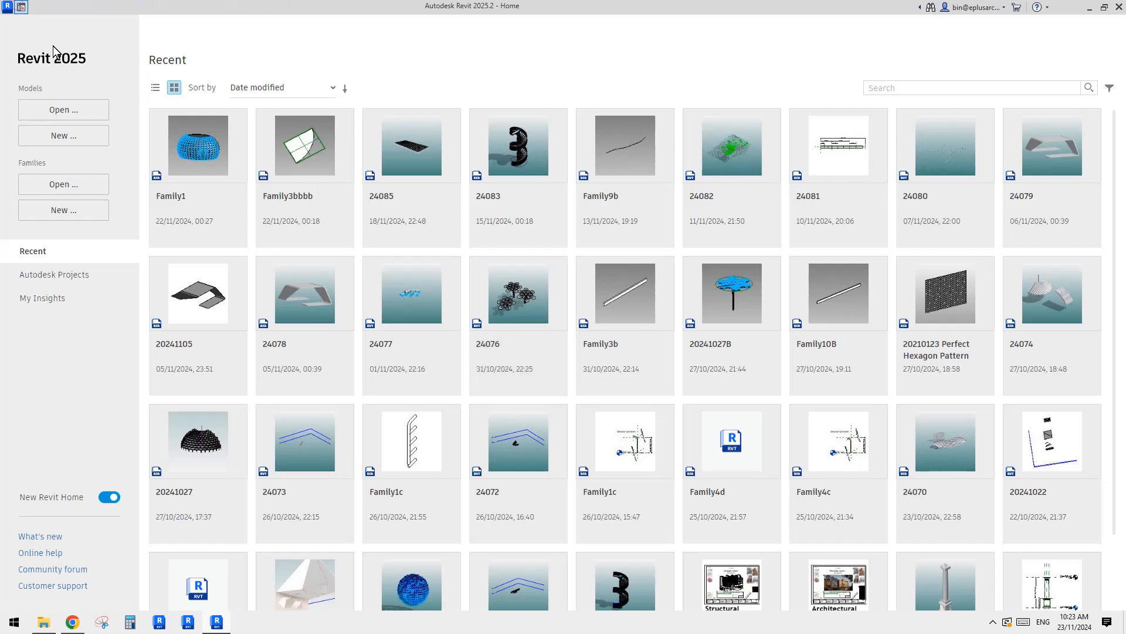
left_click(206, 158)
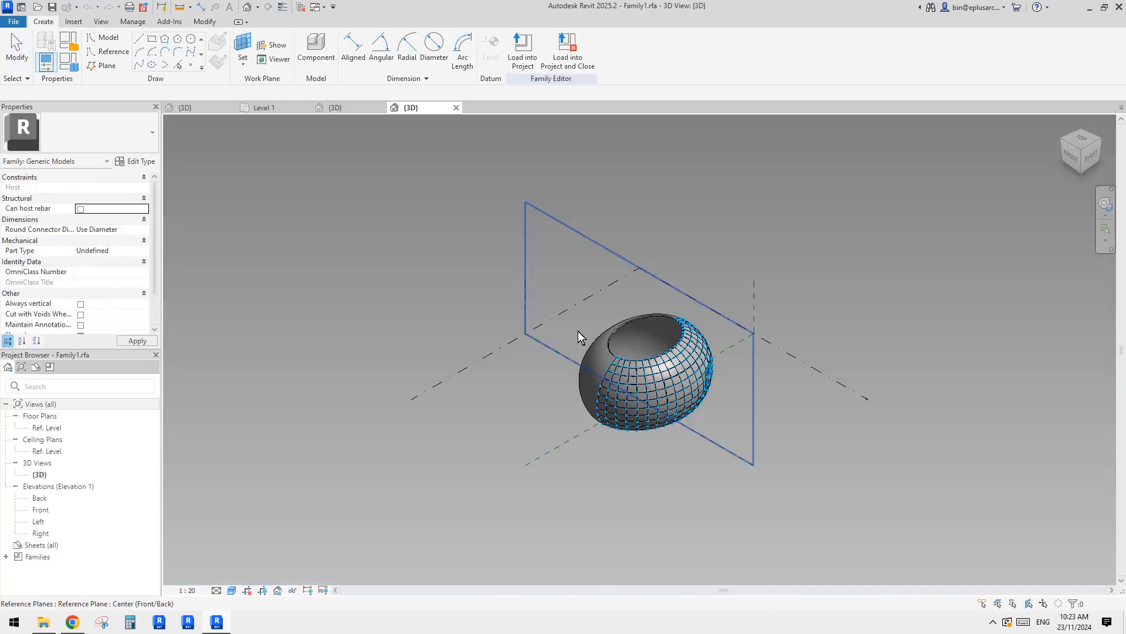
scroll(709, 406, "up", 5)
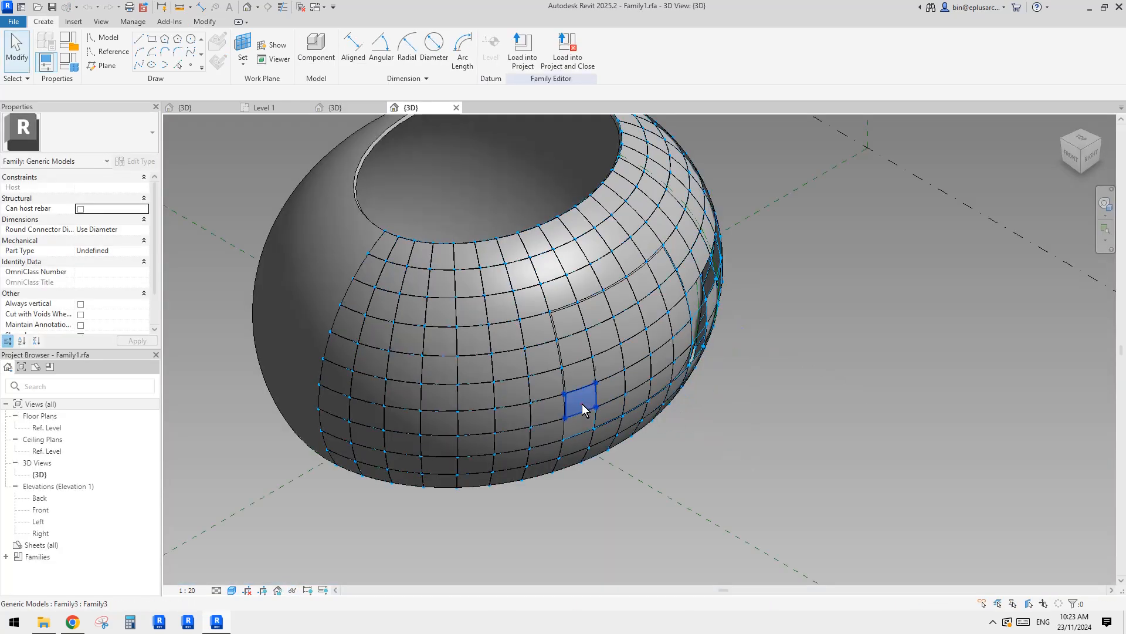
left_click(582, 404)
middle_click_drag(583, 404, 639, 409, "shift")
scroll(597, 389, "up", 2)
left_click(594, 404)
middle_click_drag(598, 280, 446, 236)
left_click(586, 53)
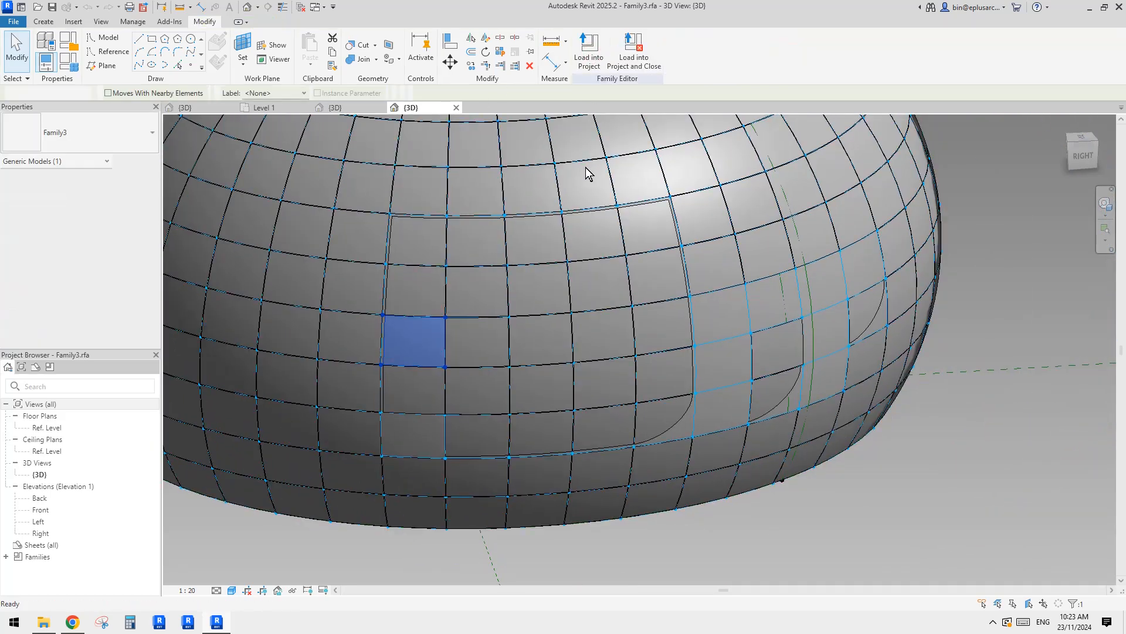
Inspect the hosted reference point at the centre of the Family3 panel, where the two reference lines cross.
scroll(615, 392, "up", 8)
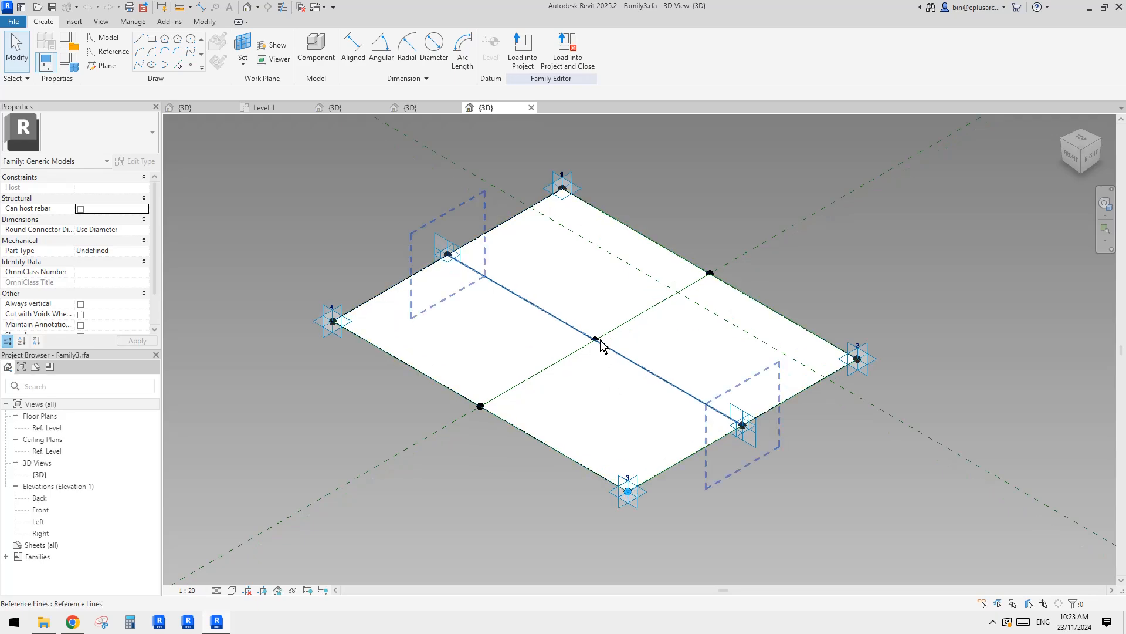
left_click(595, 340)
middle_click_drag(611, 350, 660, 354, "shift")
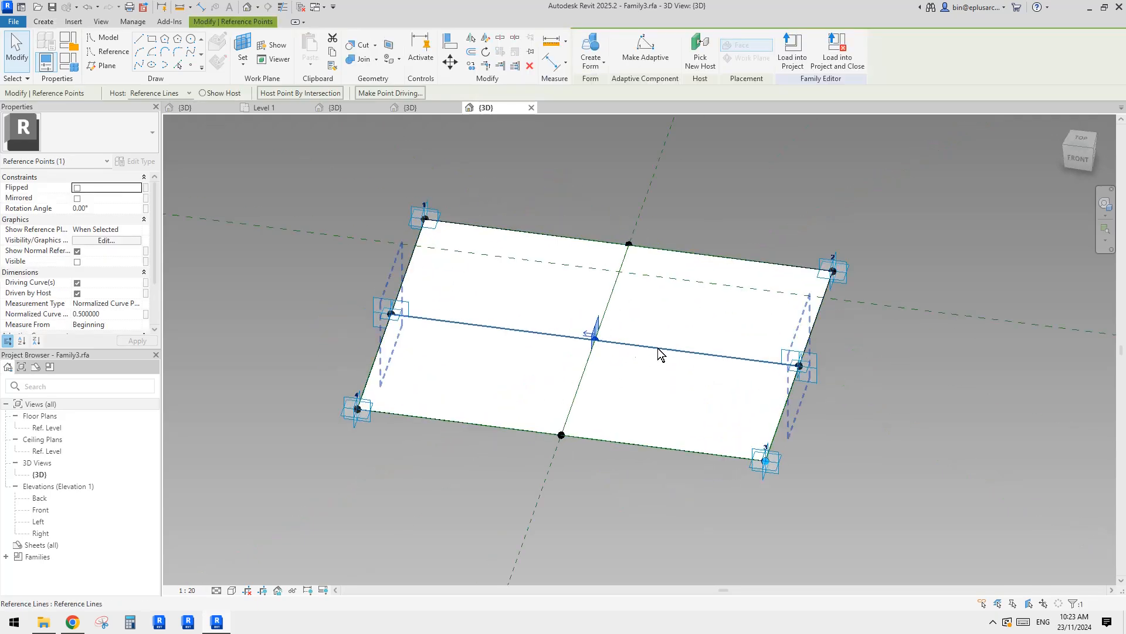
scroll(645, 352, "up", 1)
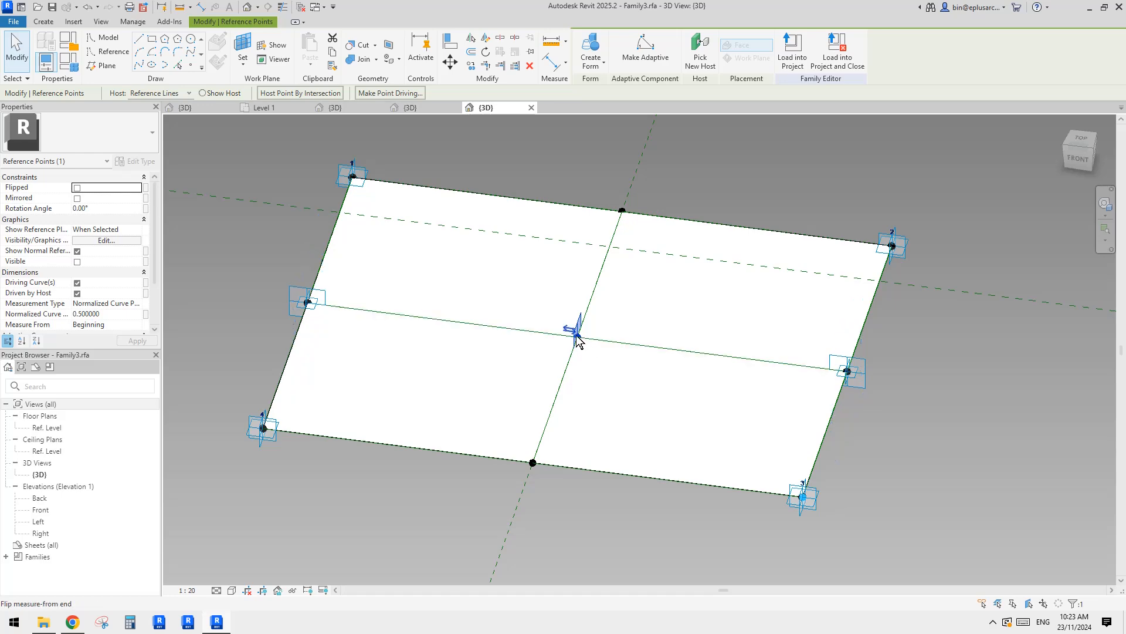
key("Escape")
Turn on thin line display to separate the closely spaced reference points at the Family3 panel's right edge.
scroll(853, 374, "up", 2)
scroll(852, 375, "up", 3)
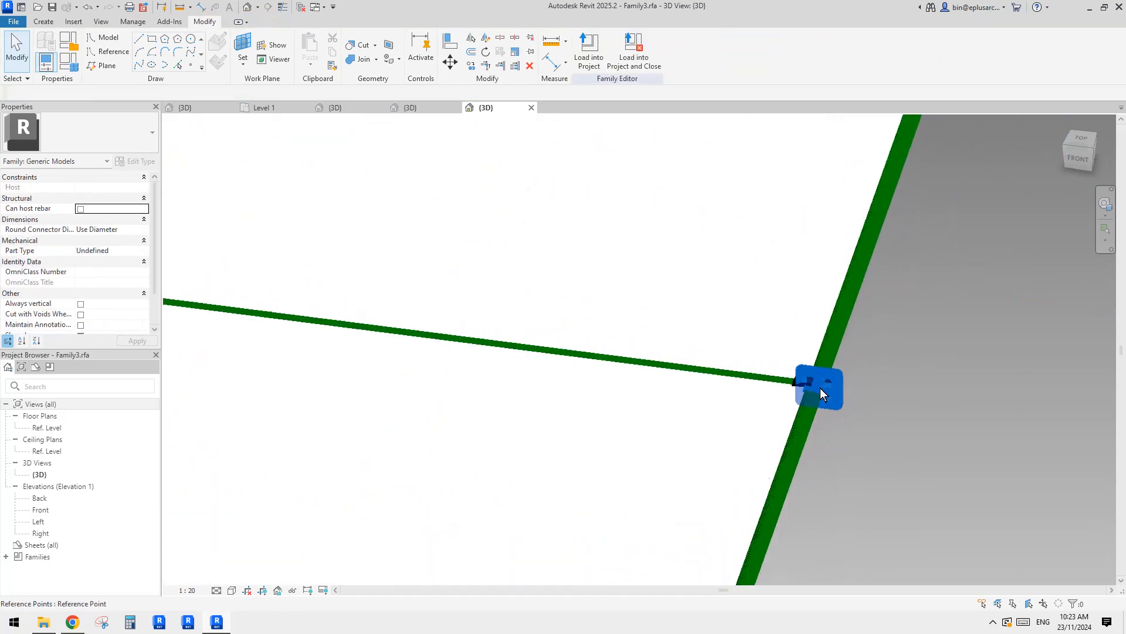
key("t")
key("l")
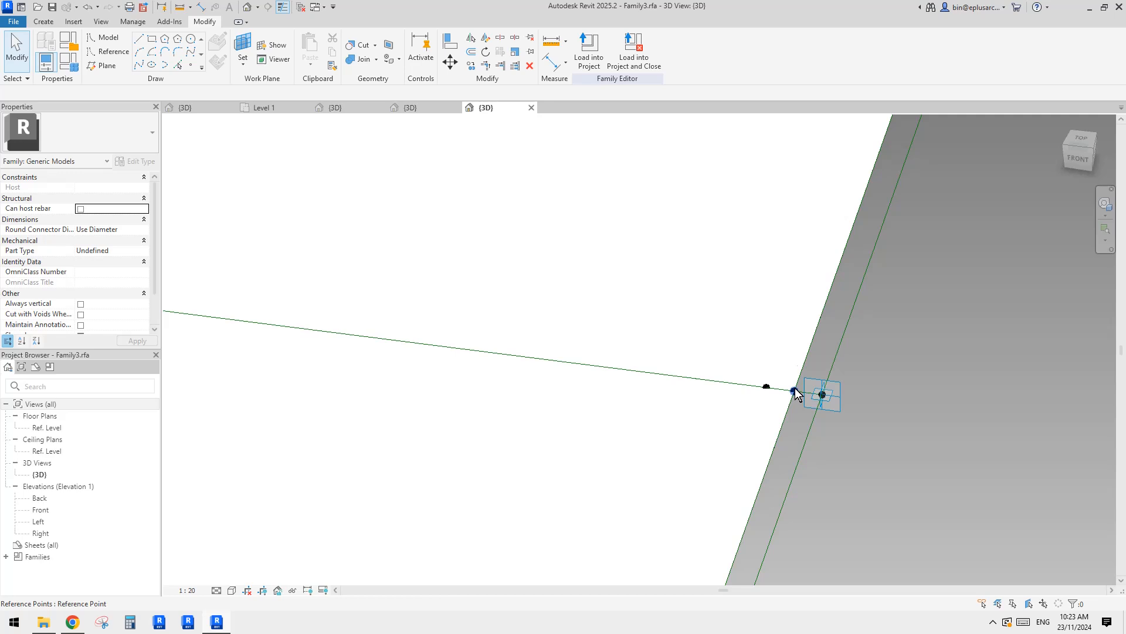
Inspect the edge reference point and the two offset points beside it, including their host, measurement type and offset properties.
left_click(796, 392)
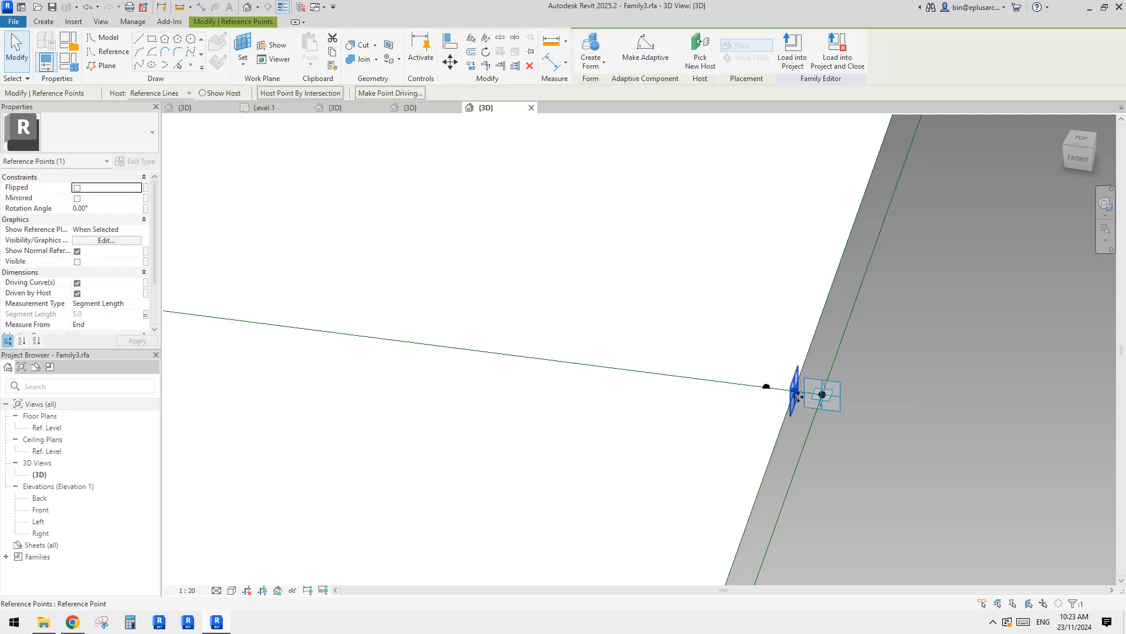
left_click(823, 397)
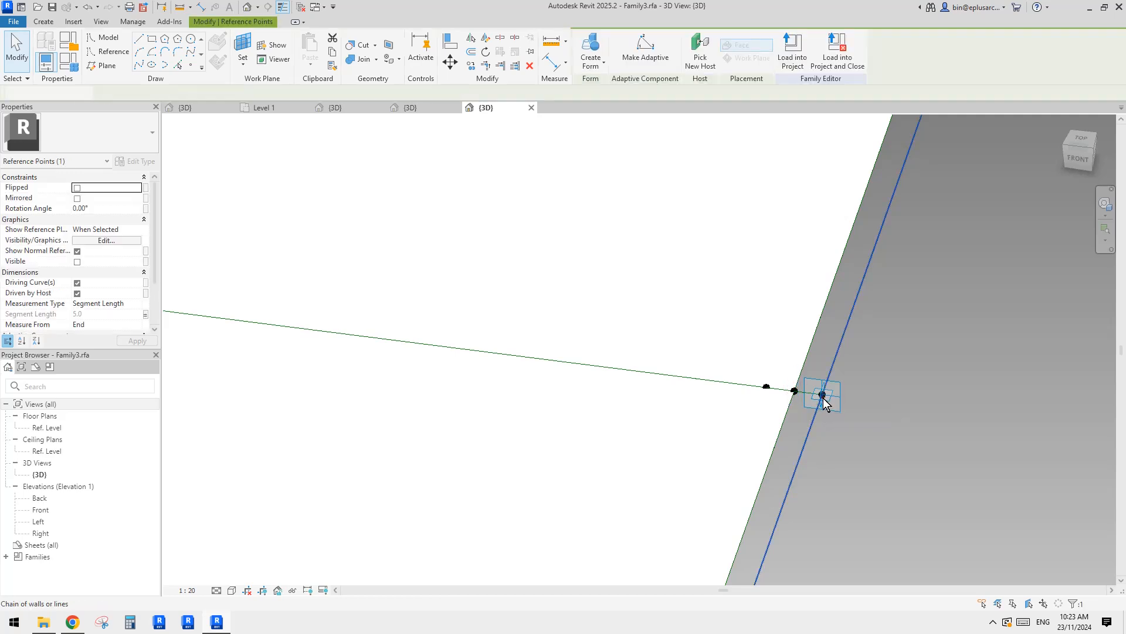
left_click(797, 392)
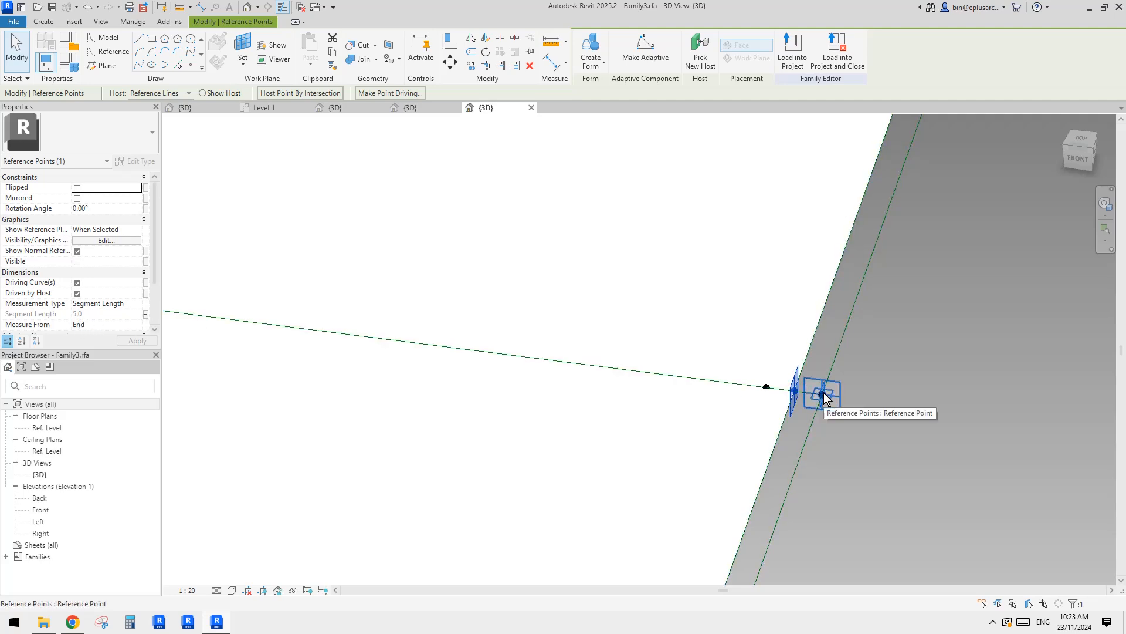
left_click(766, 386)
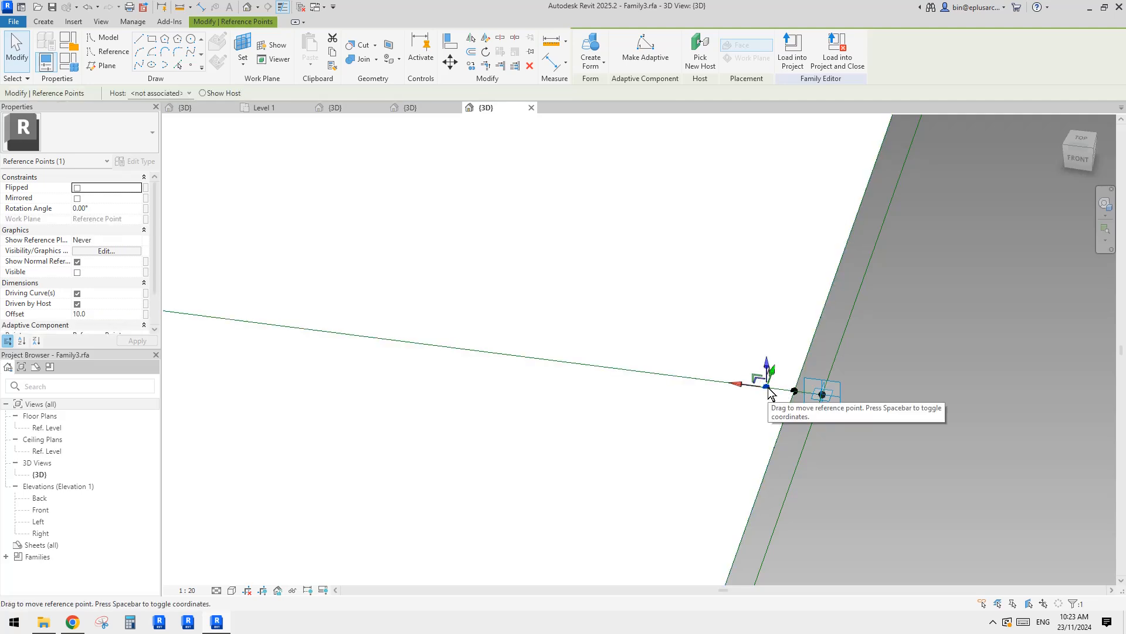
left_click(902, 387)
Close Family3 without saving changes, close Family1, and return to the midpoint on the right edge of the curtain panel family.
scroll(501, 256, "down", 5)
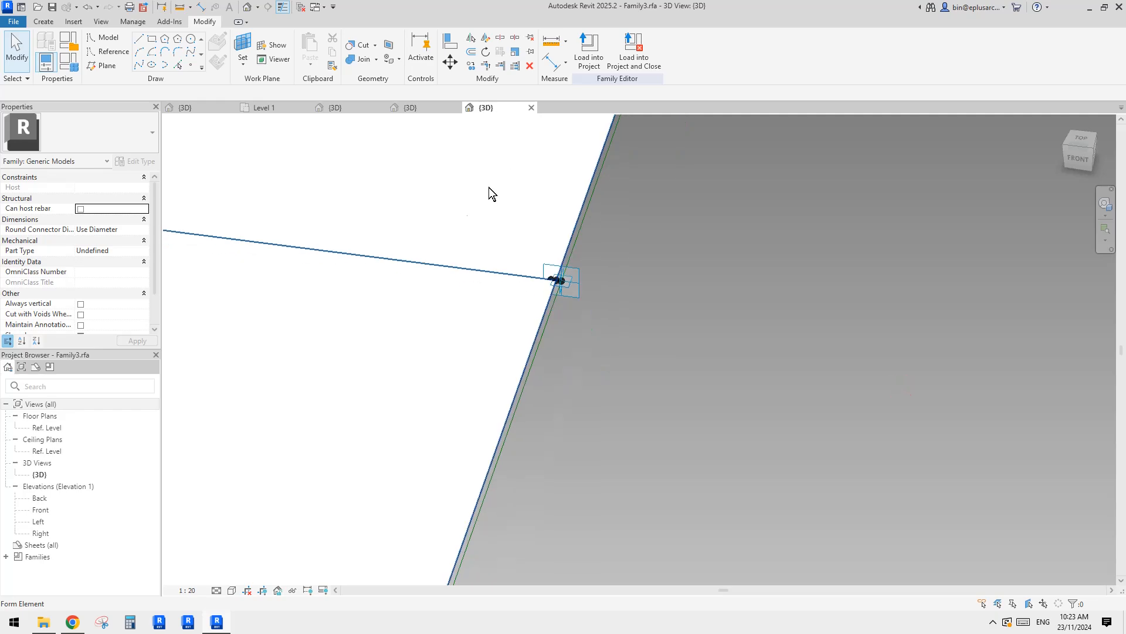
left_click(532, 108)
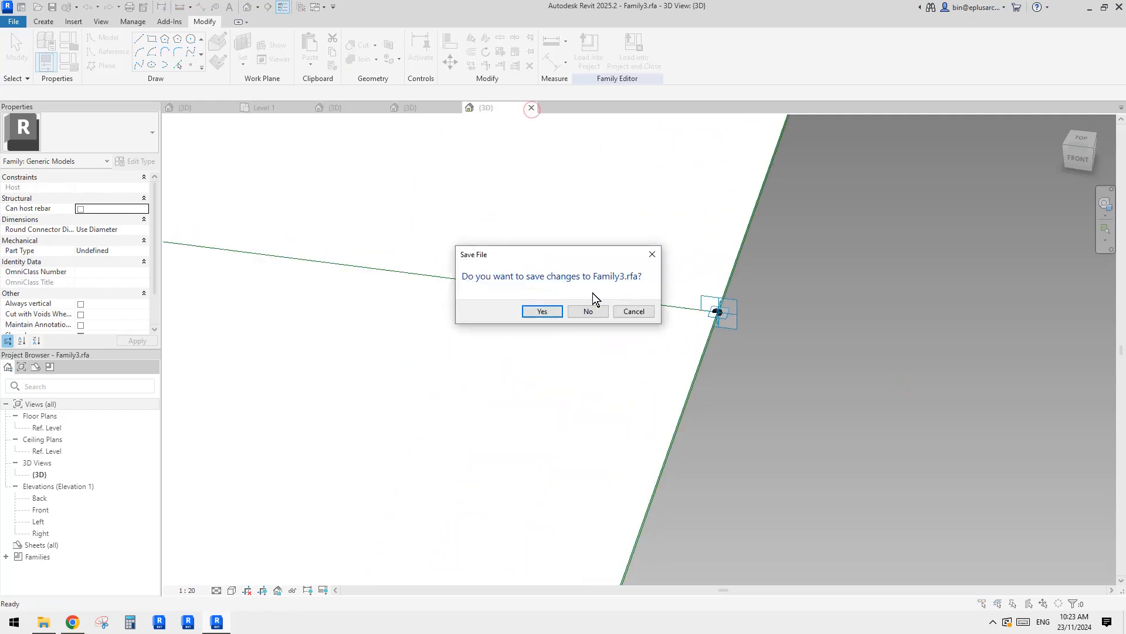
left_click(588, 311)
left_click(456, 108)
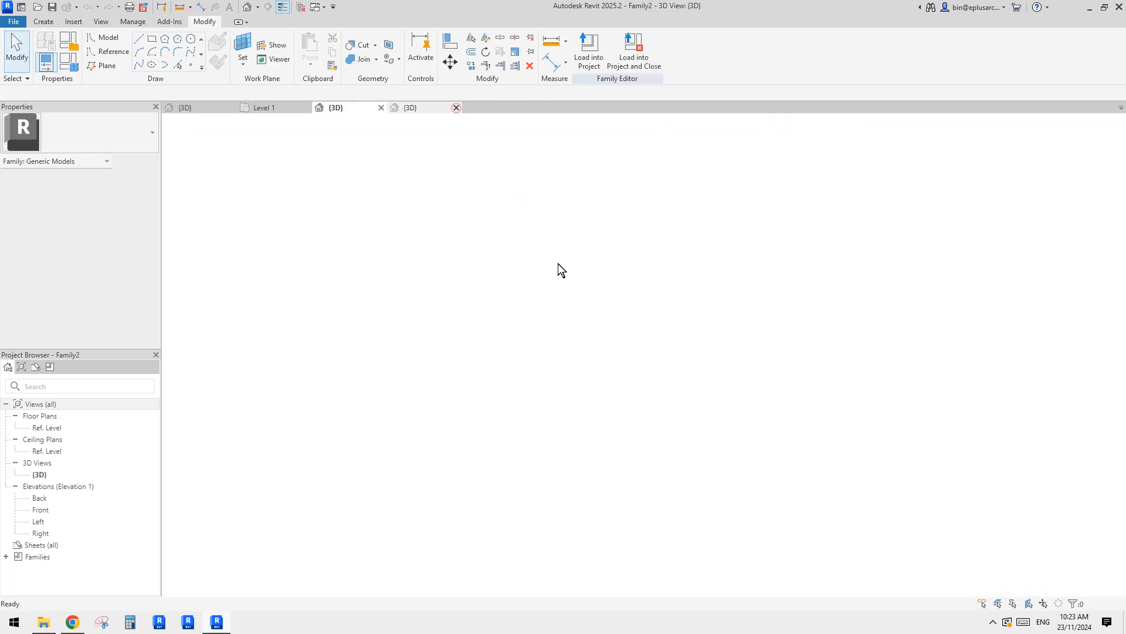
scroll(645, 364, "down", 2)
scroll(763, 381, "up", 4)
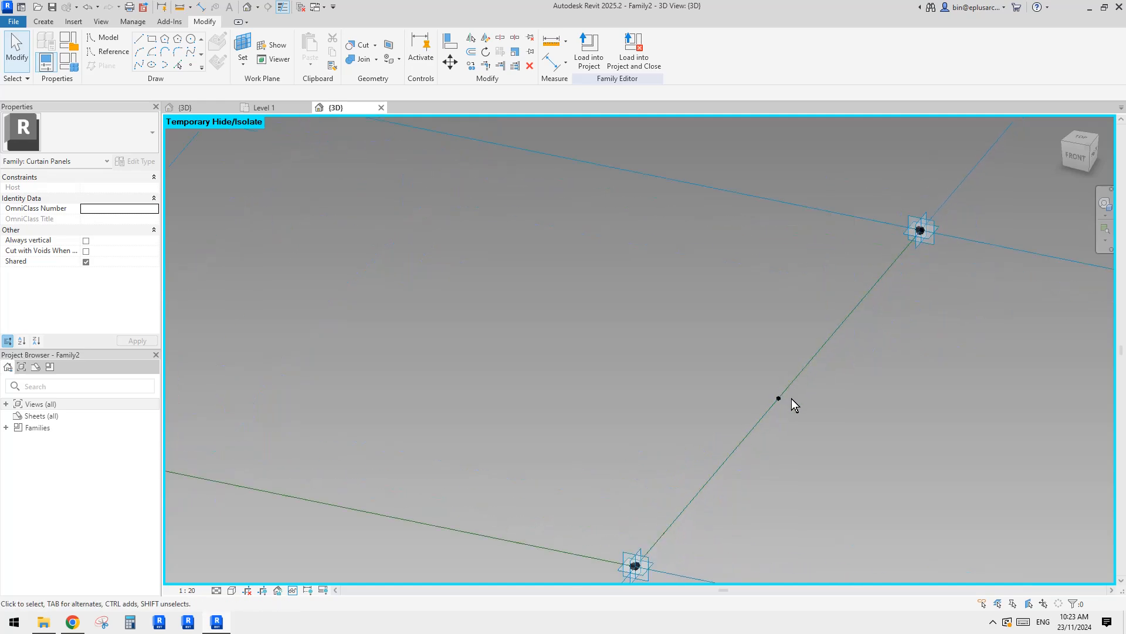
For both edge midpoints, set Show Reference Planes to Always and turn off Show Normal Reference Plane Only.
left_click(778, 399)
middle_click_drag(745, 397, 563, 373, "shift")
left_click(374, 280)
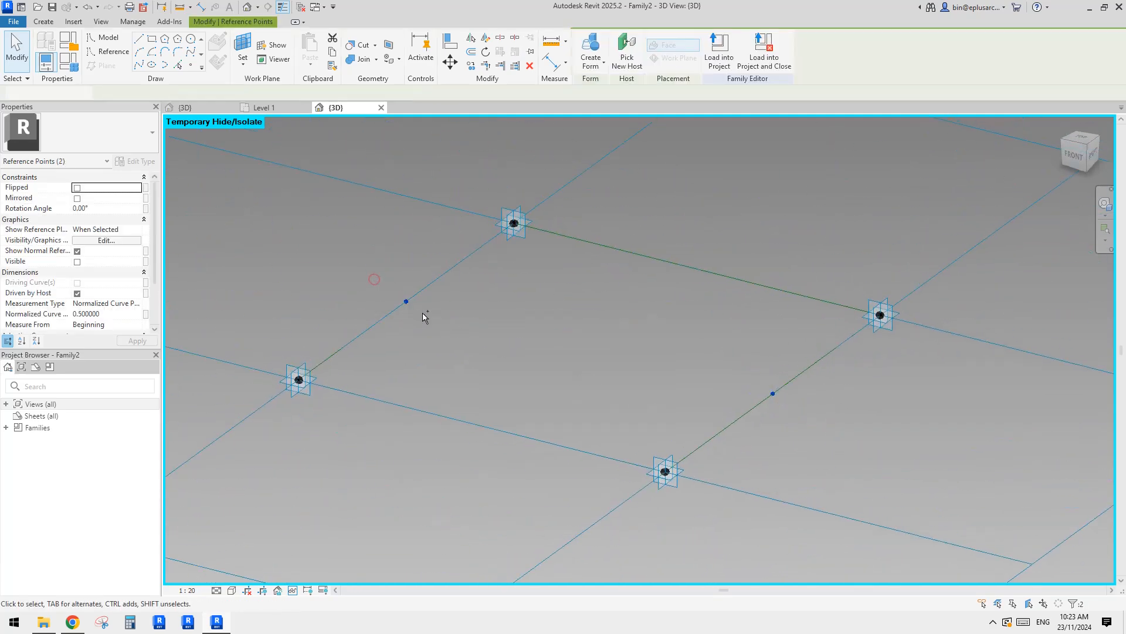
left_click(118, 229)
left_click(139, 229)
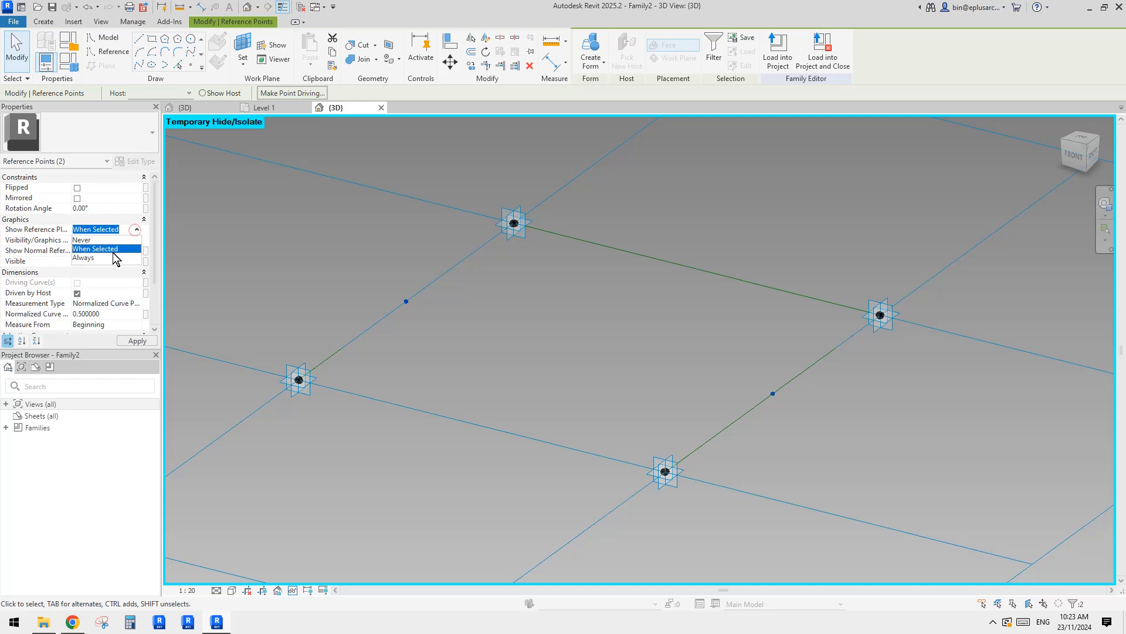
left_click(87, 259)
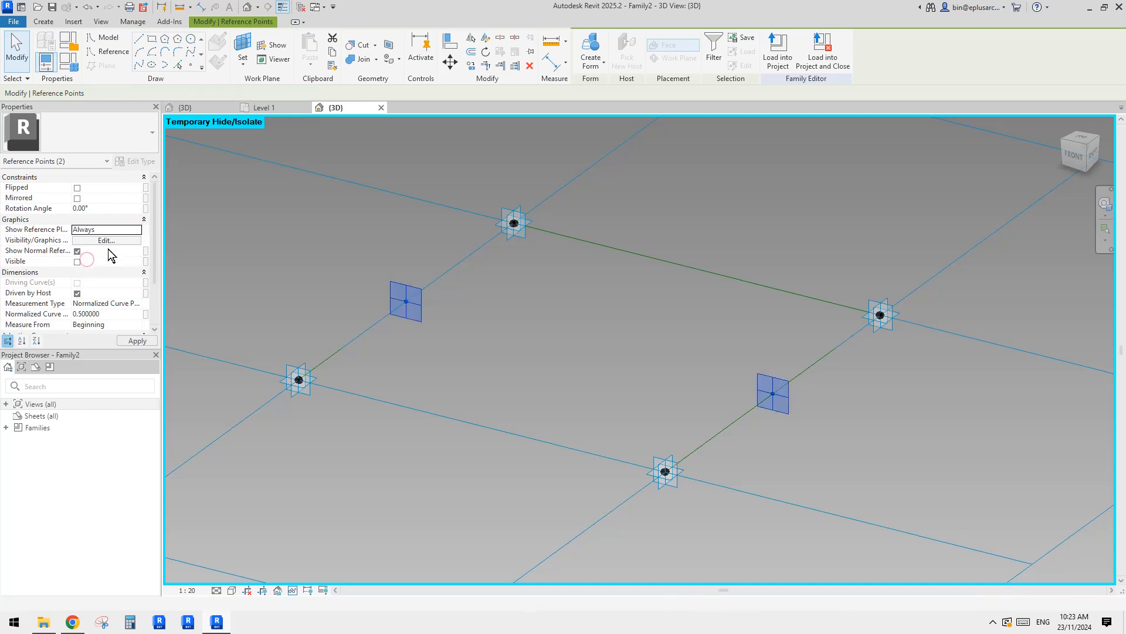
left_click(78, 253)
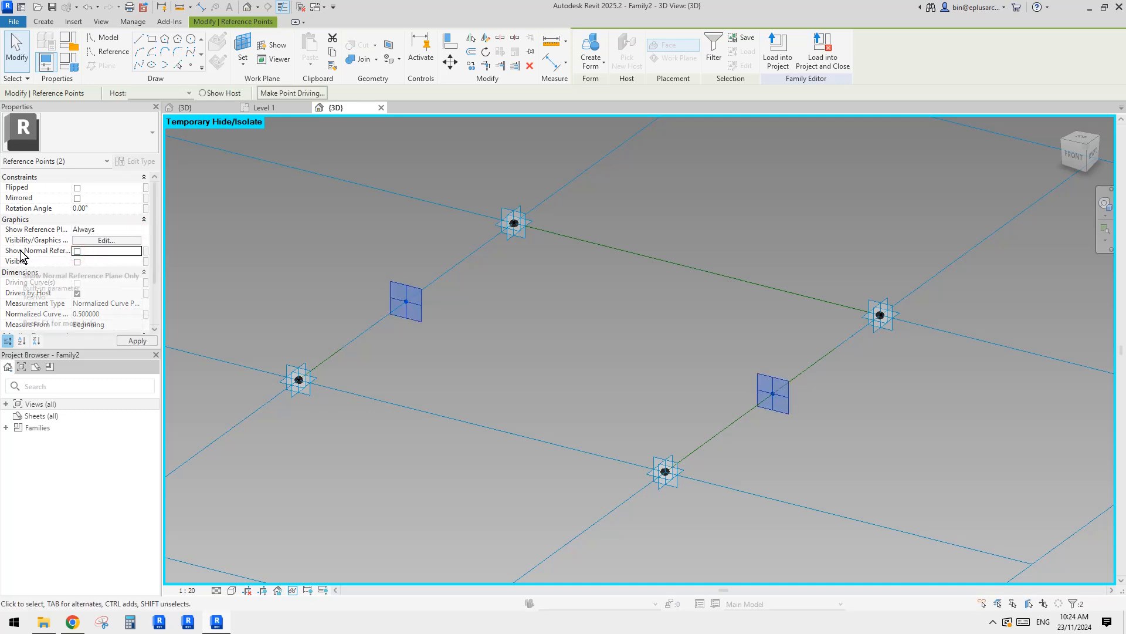
middle_click_drag(583, 325, 736, 372, "shift")
left_click(915, 411)
Host a new reference point on the right edge's midpoint reference plane and set its offset to 10.
middle_click_drag(883, 405, 771, 279, "shift")
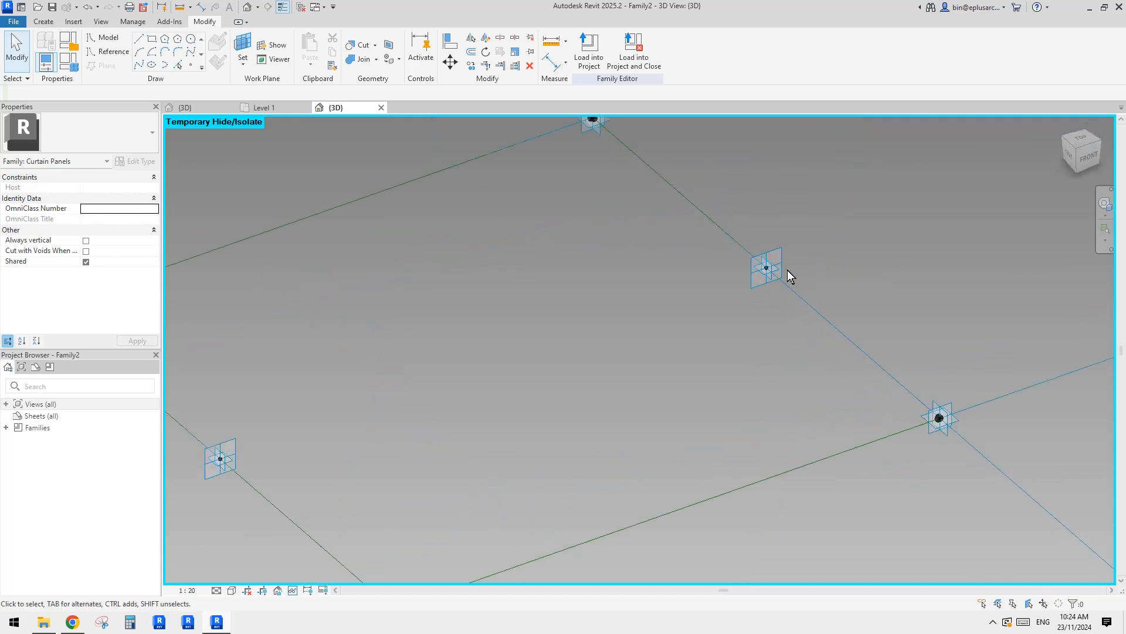
scroll(775, 293, "up", 4)
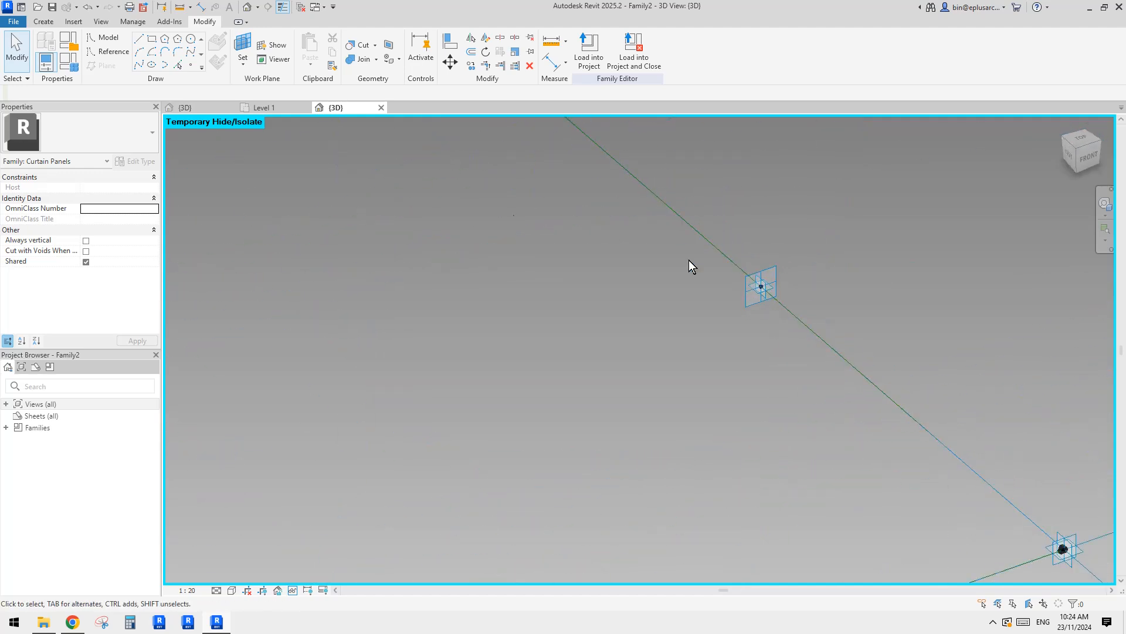
left_click(188, 62)
key("Escape")
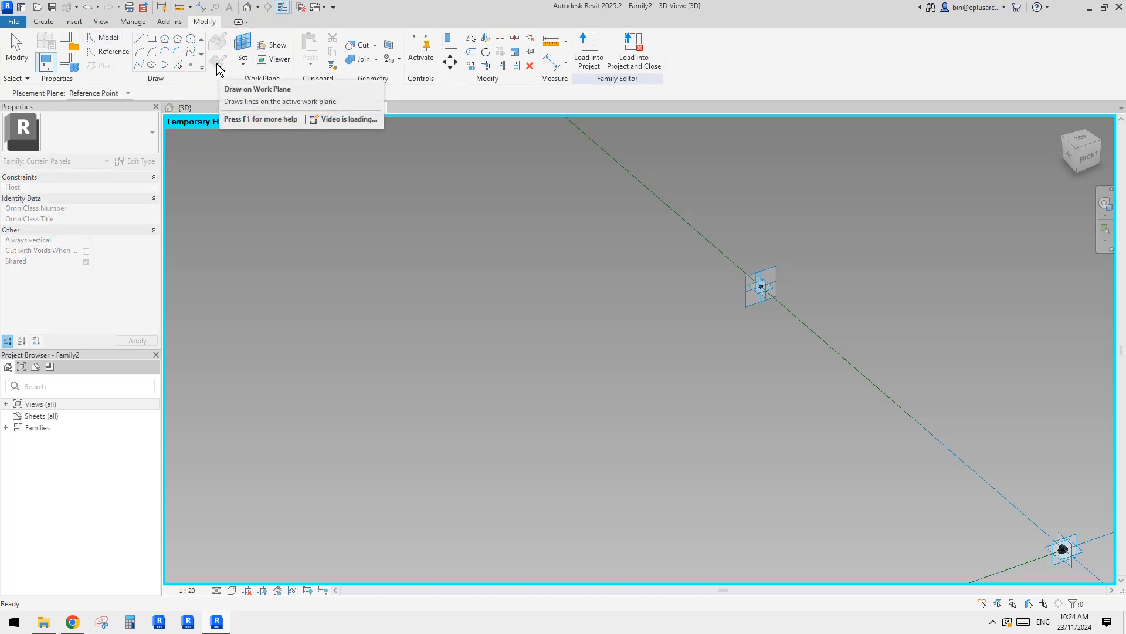
left_click(761, 286)
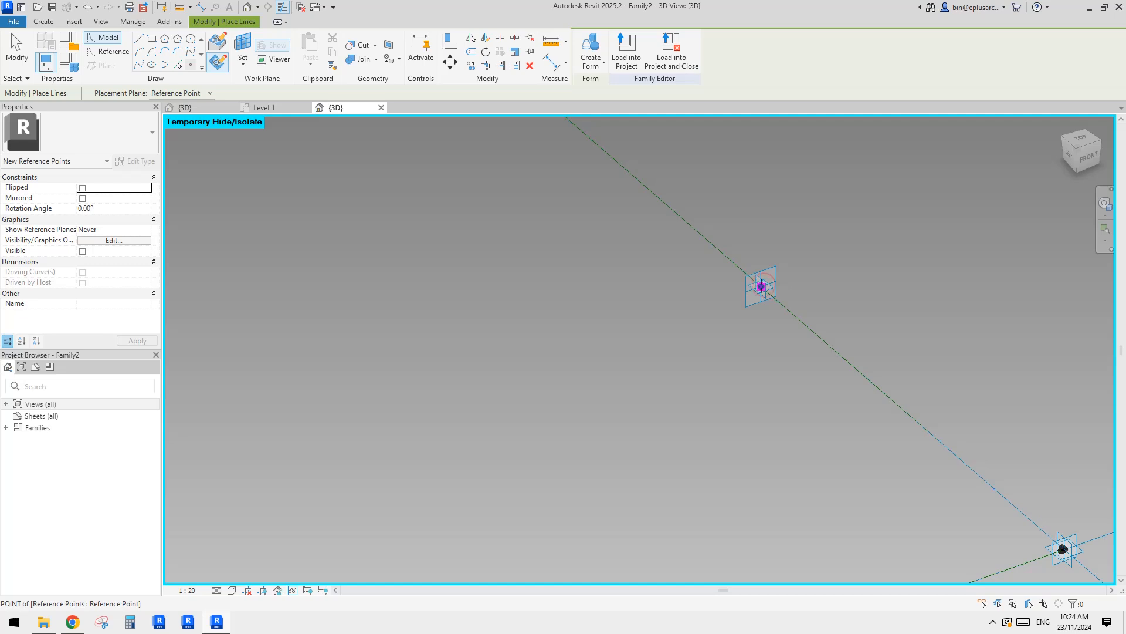
left_click(618, 351)
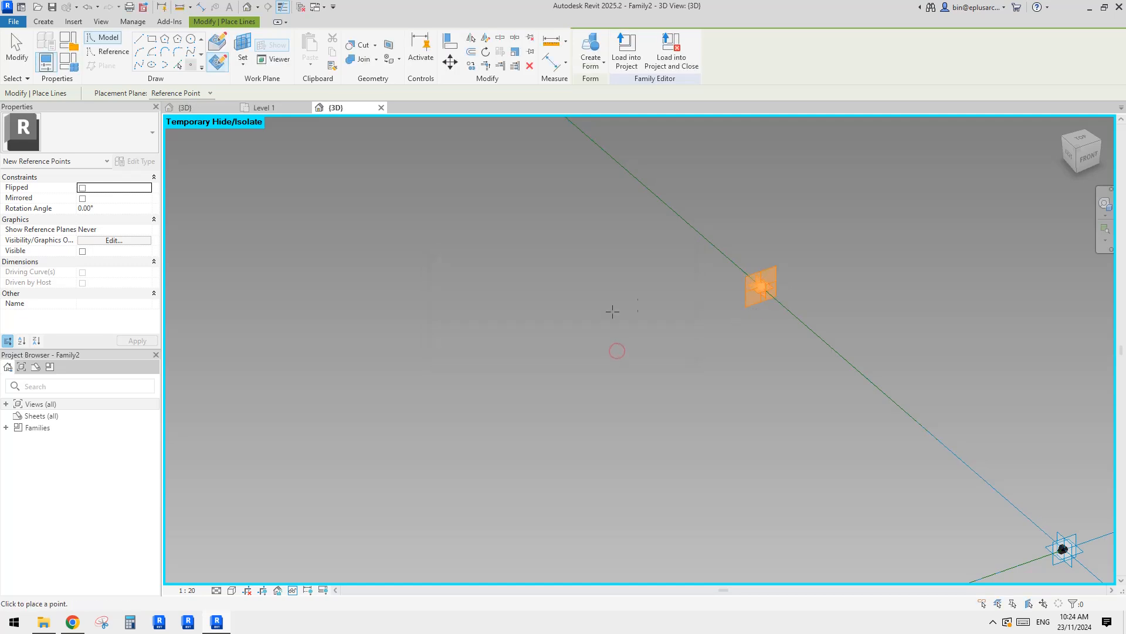
key("Escape")
left_click(763, 288)
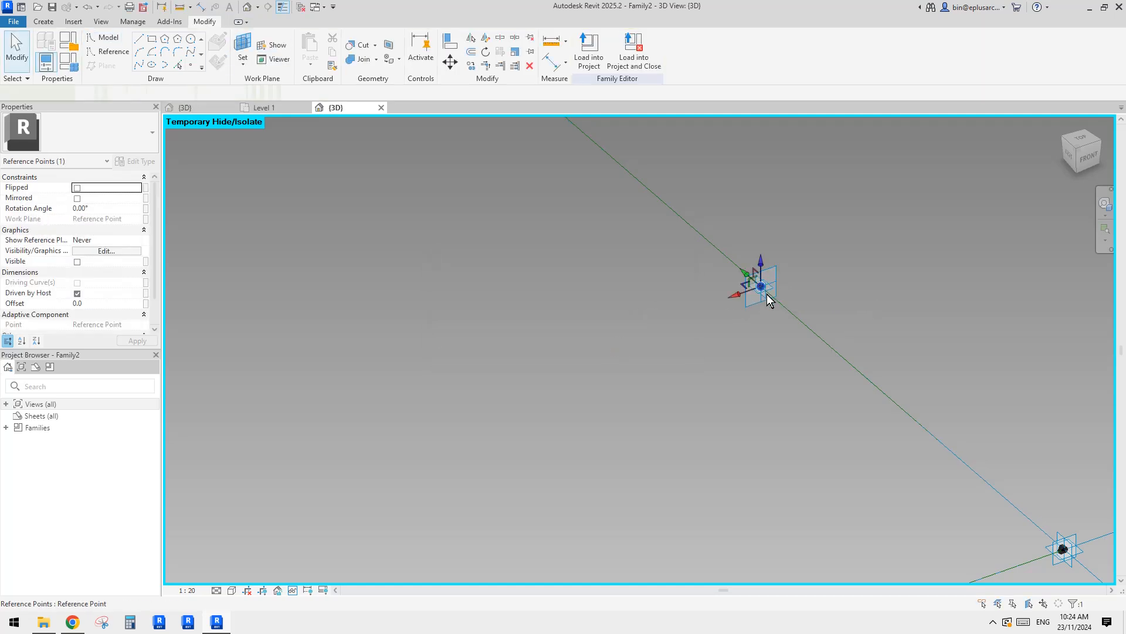
left_click(104, 303)
type("10")
scroll(473, 329, "up", 5)
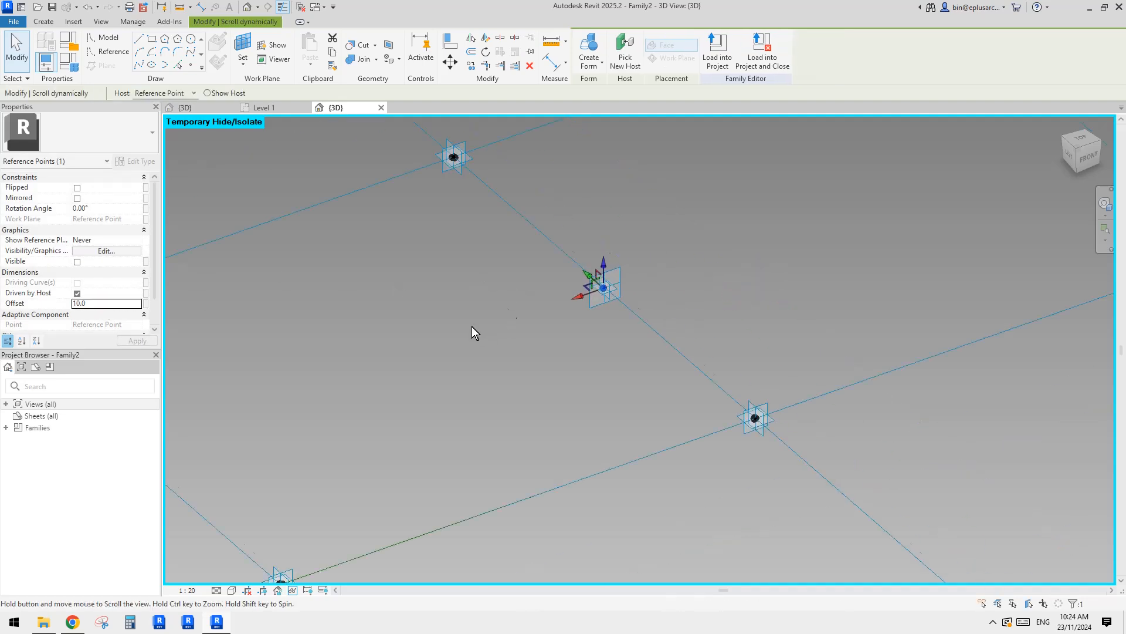
Host a reference point on the opposite edge's midpoint reference plane and set its offset to -10.
left_click(194, 67)
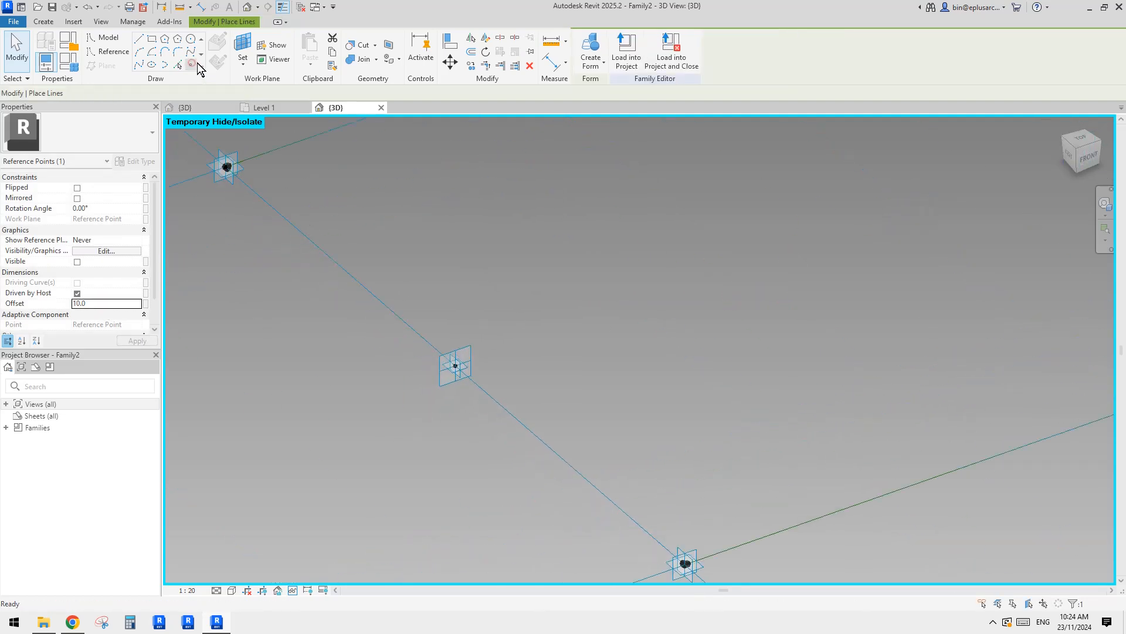
left_click(455, 365)
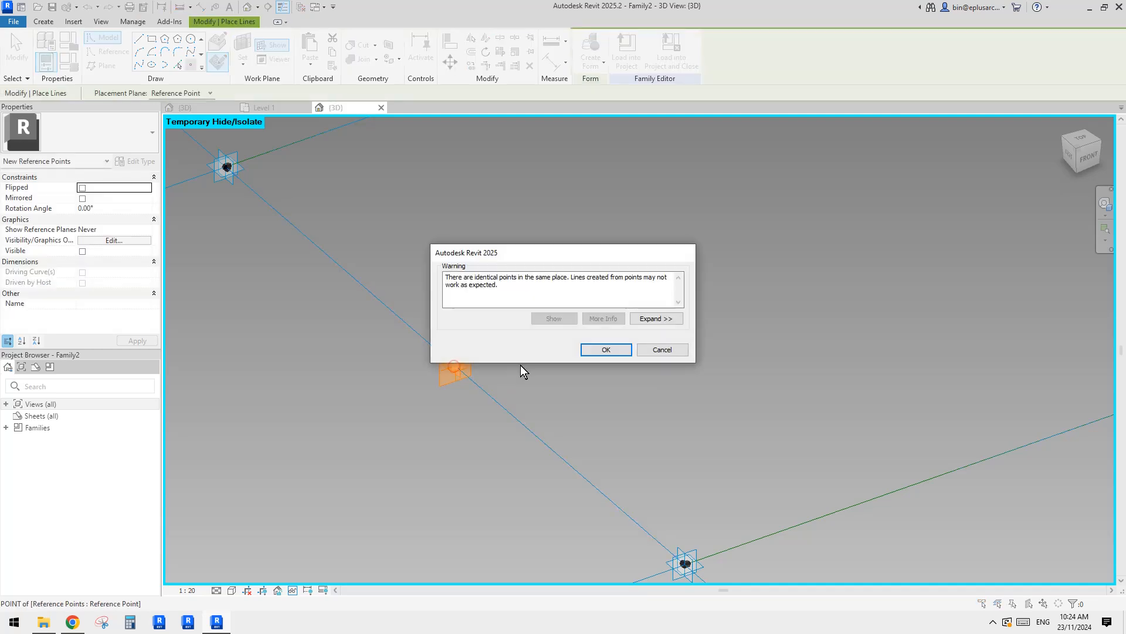
left_click(608, 347)
key("Escape")
left_click(456, 367)
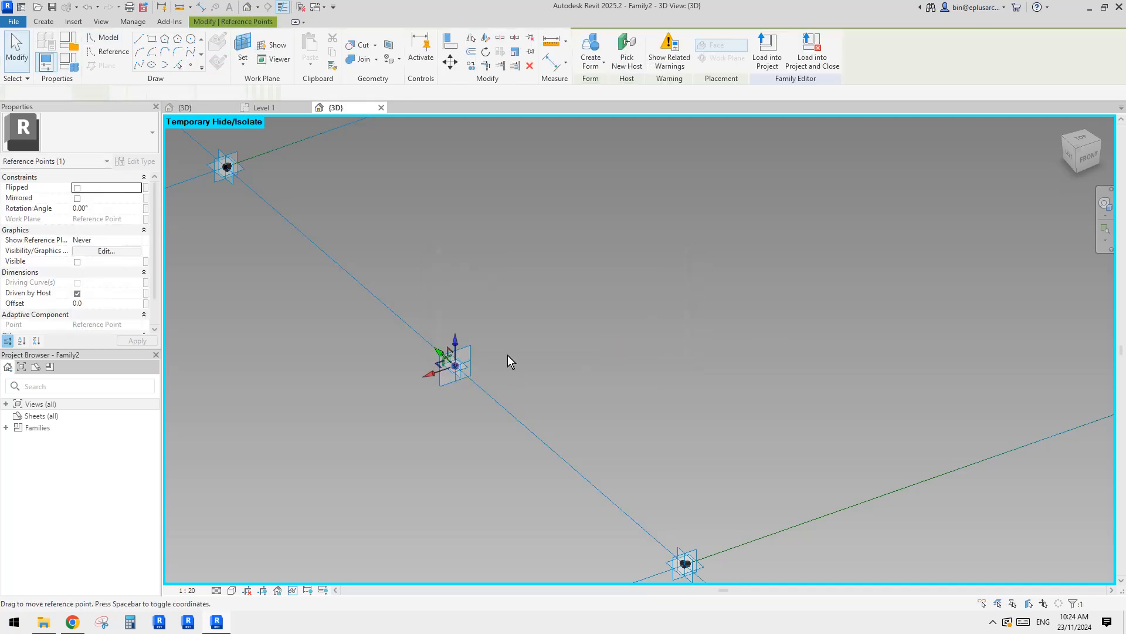
left_click(111, 303)
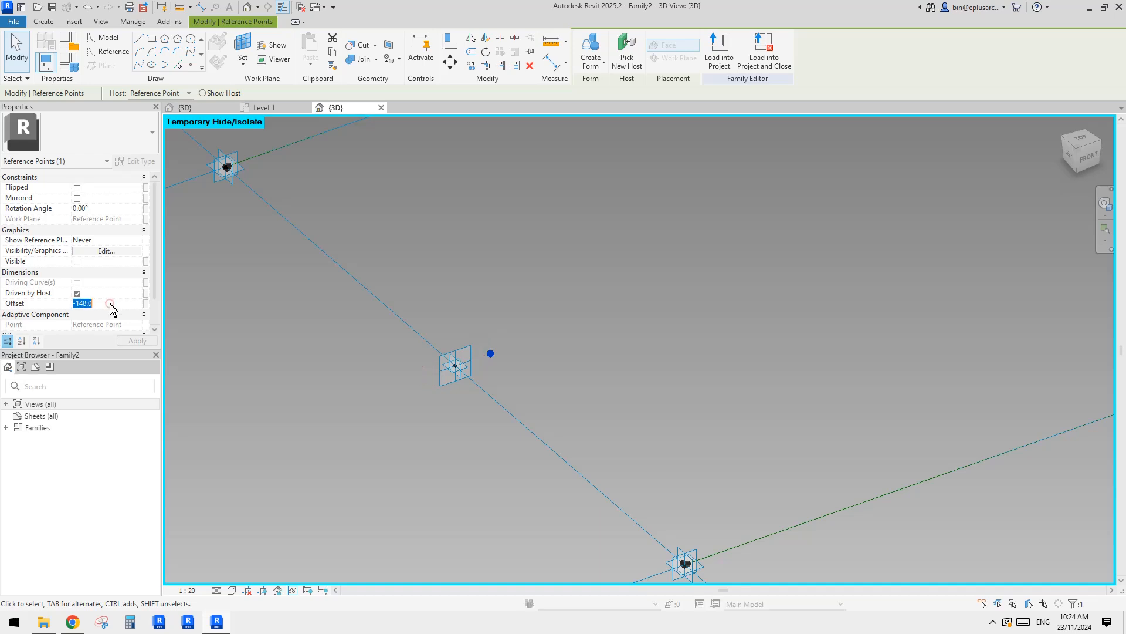
type("-10")
left_click(526, 299)
Draw a spline through the reference points at the two edge midpoints and make it a reference line.
scroll(515, 302, "down", 2)
left_click_drag(442, 265, 546, 374)
middle_click_drag(768, 262, 668, 313)
left_click_drag(760, 188, 877, 251, "ctrl")
middle_click_drag(646, 261, 625, 281)
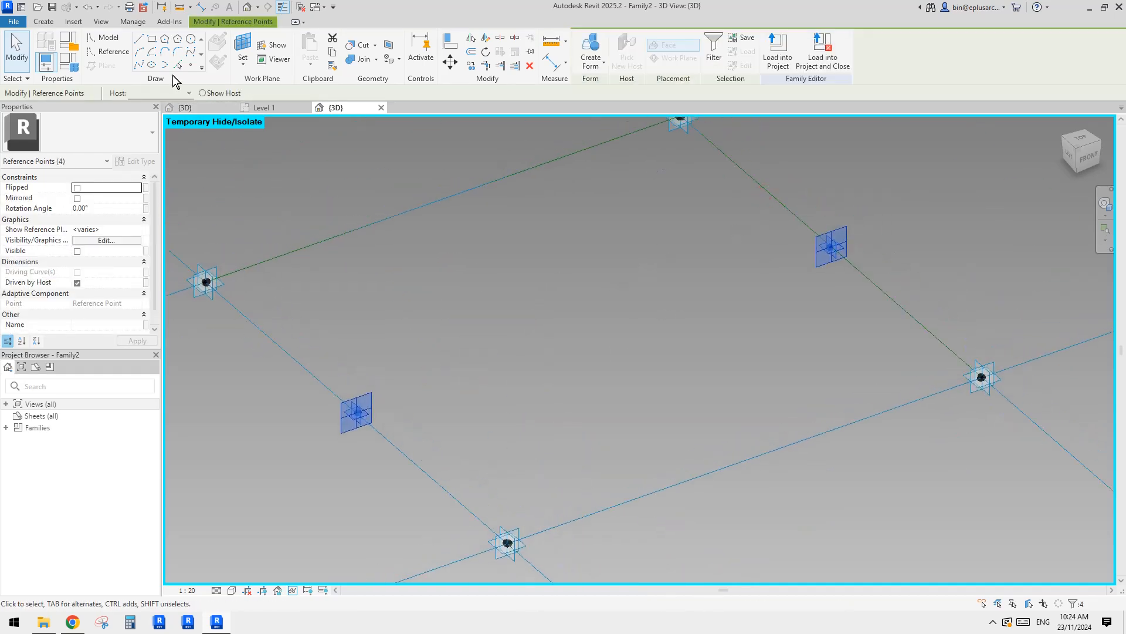
left_click(138, 64)
left_click(82, 272)
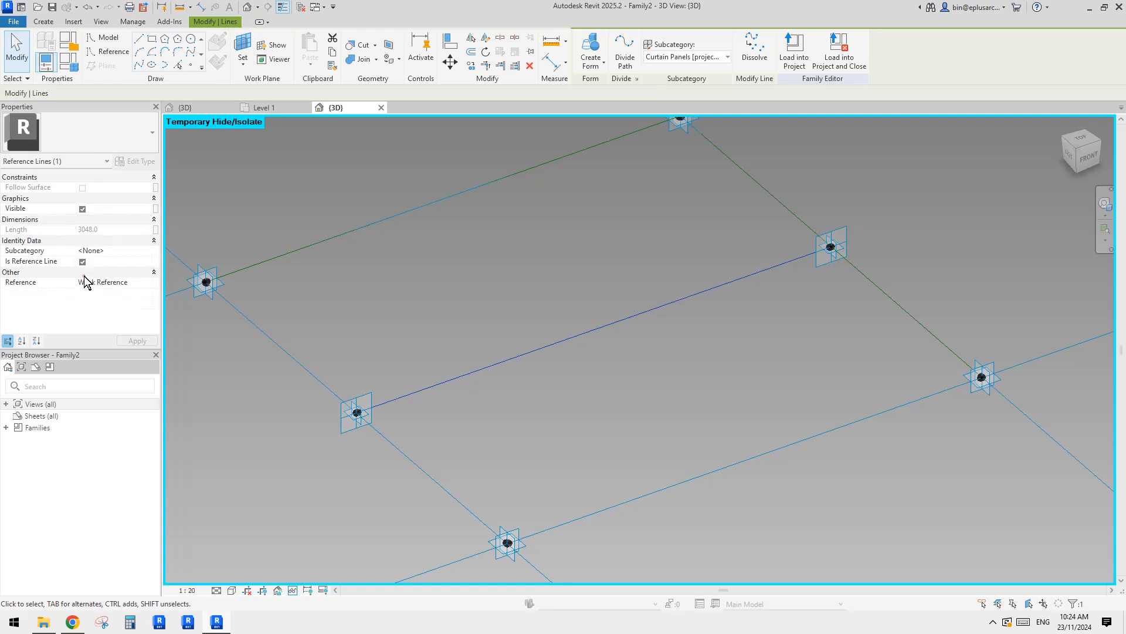
middle_click_drag(654, 314, 470, 299, "shift")
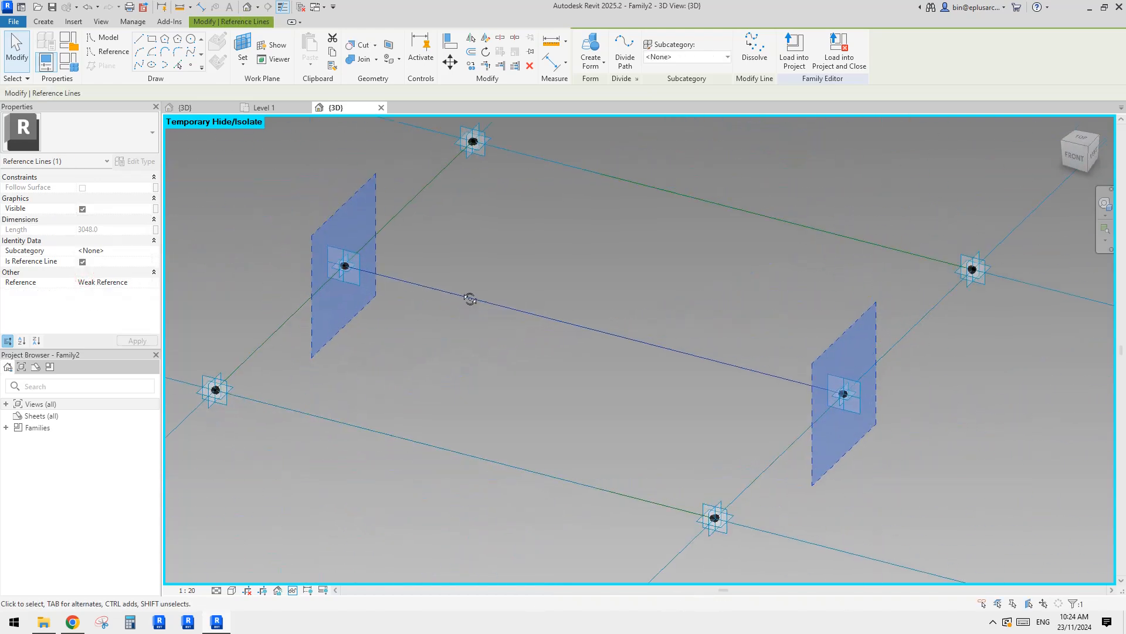
key("Escape")
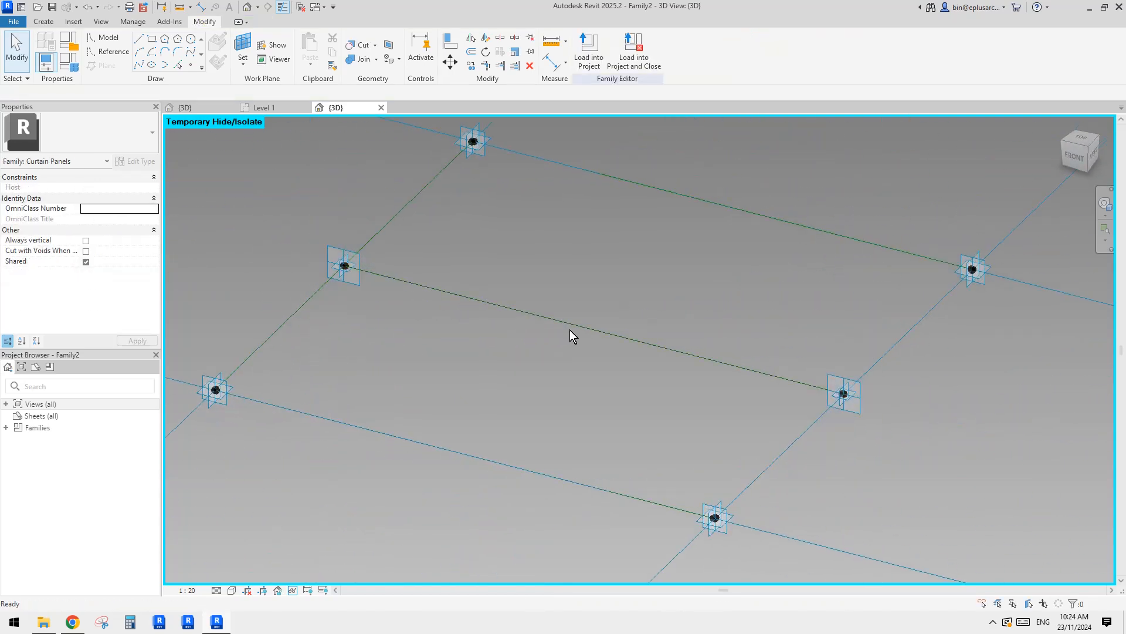
Create a form from the middle reference line and the two parallel outer panel edges.
middle_click_drag(569, 330, 608, 356, "shift")
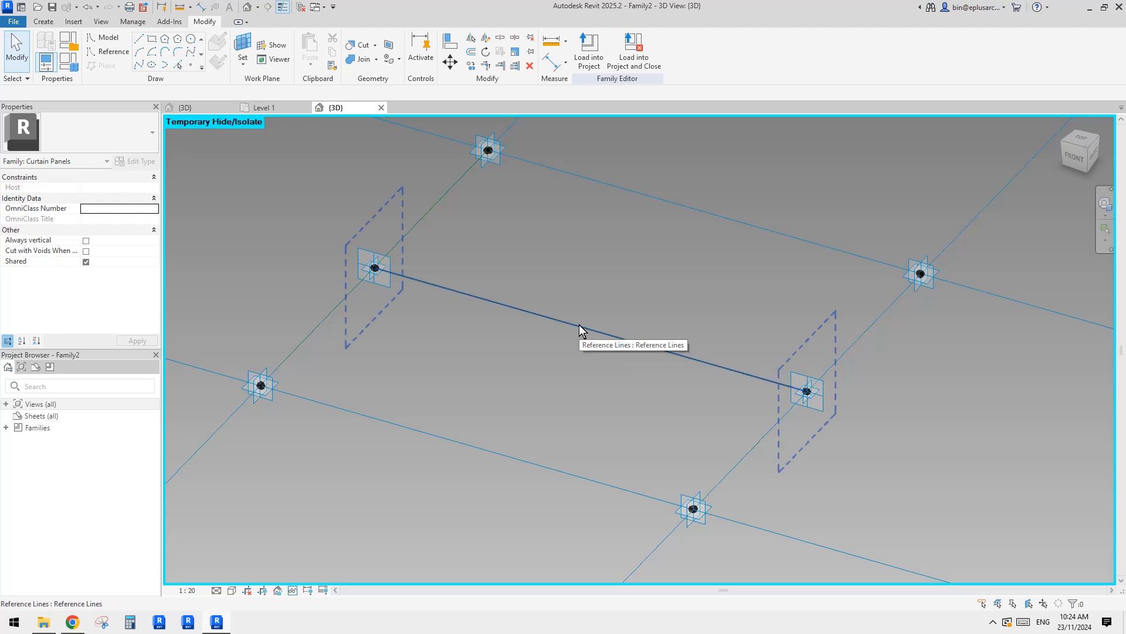
middle_click_drag(579, 325, 586, 336, "shift")
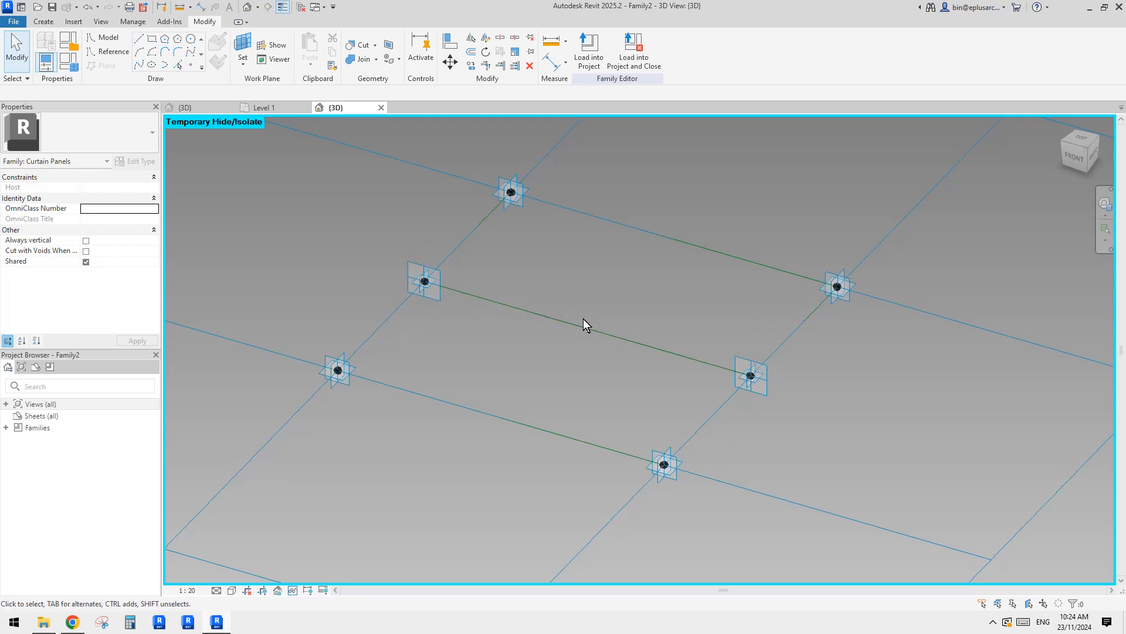
scroll(583, 319, "down", 1)
middle_click_drag(586, 322, 632, 367)
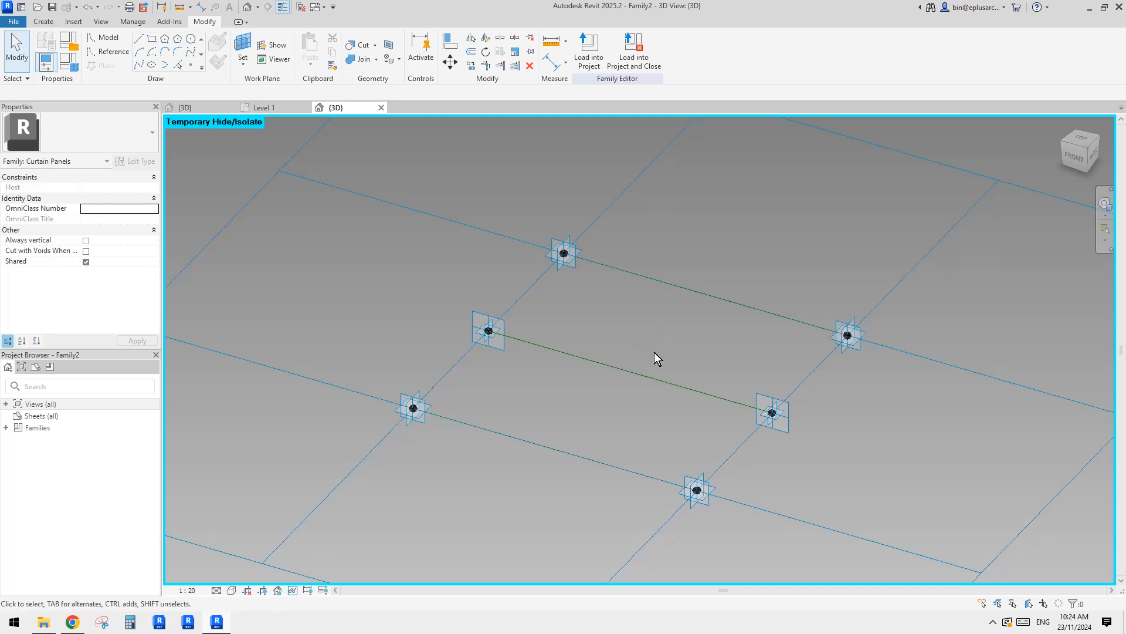
left_click(682, 381)
left_click(688, 386)
key("Tab")
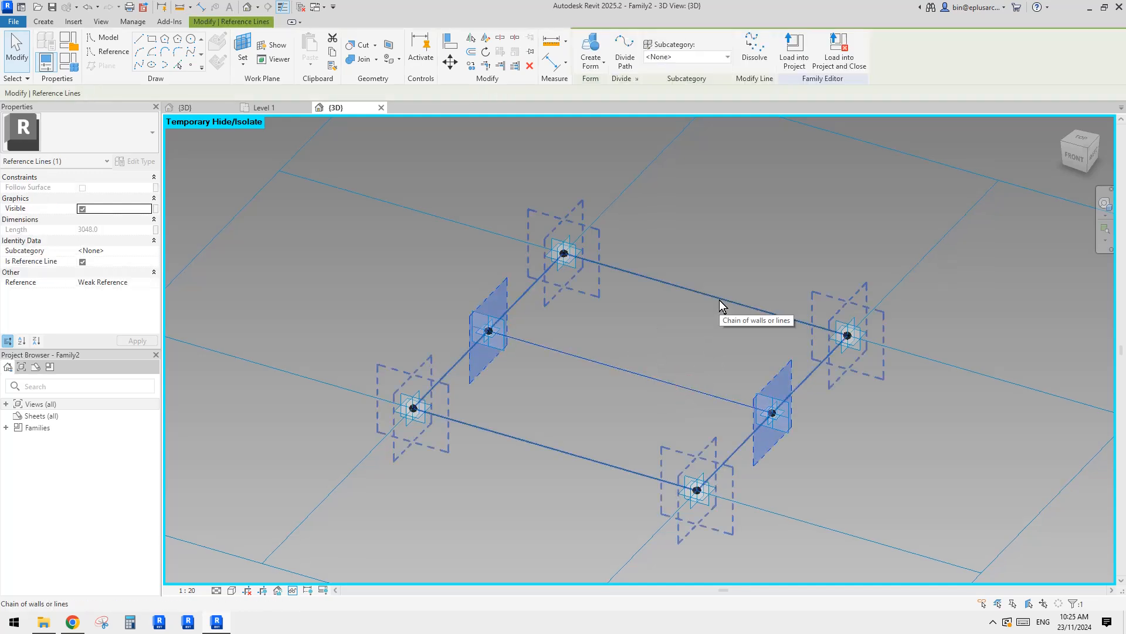
left_click(719, 300, "ctrl")
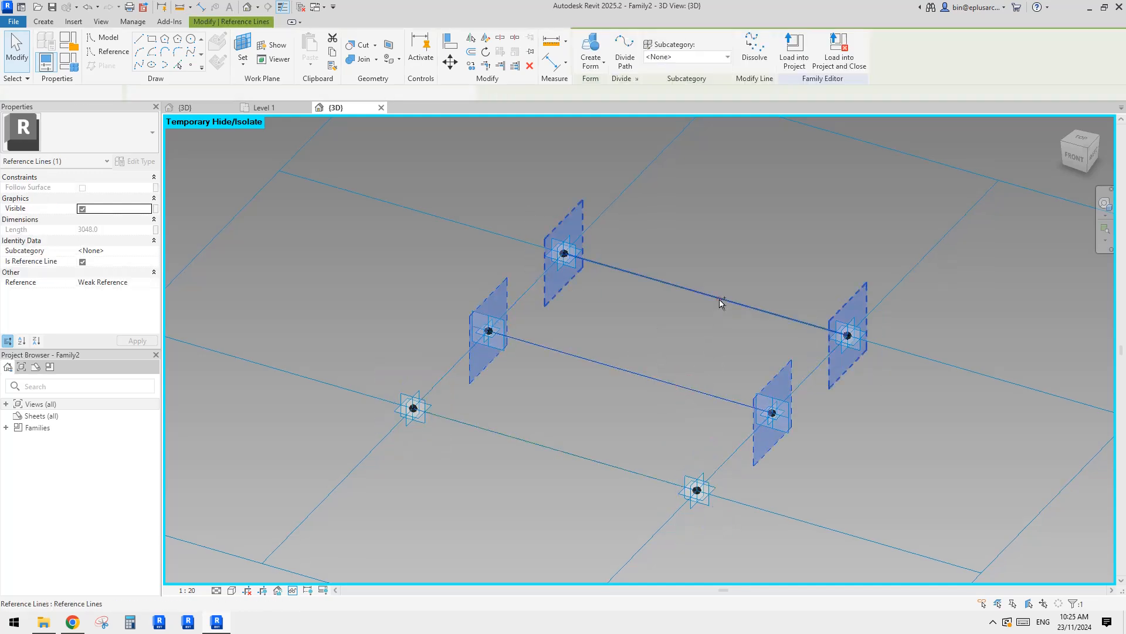
left_click(581, 458, "ctrl")
left_click(600, 50)
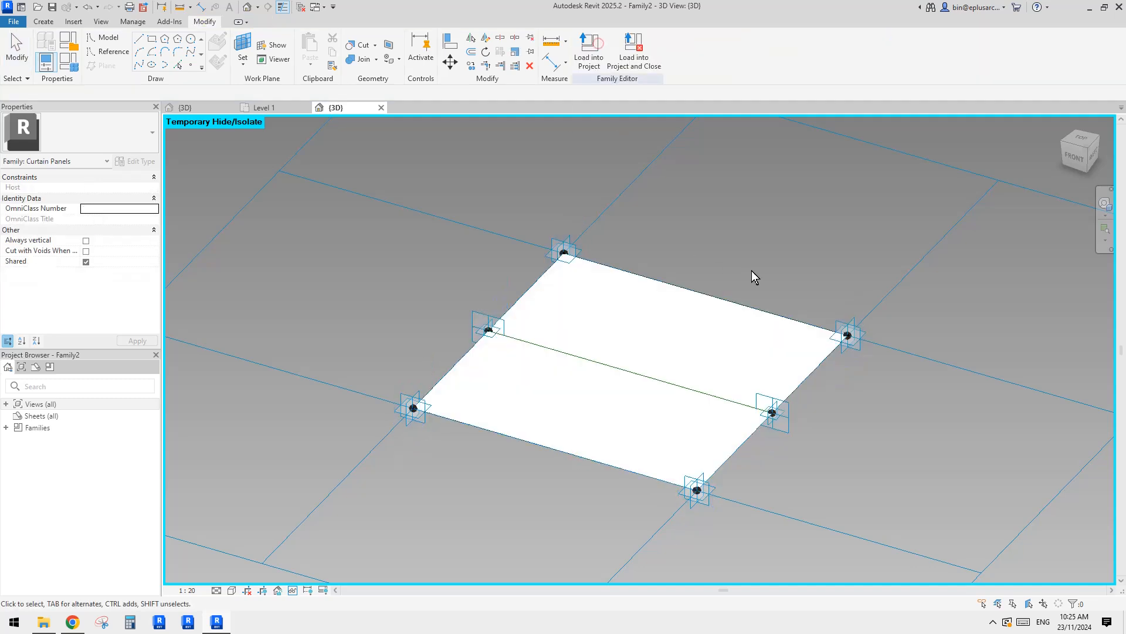
Load the curtain panel family into Family1 and open the mass's 3D view.
left_click(587, 36)
left_click(562, 274)
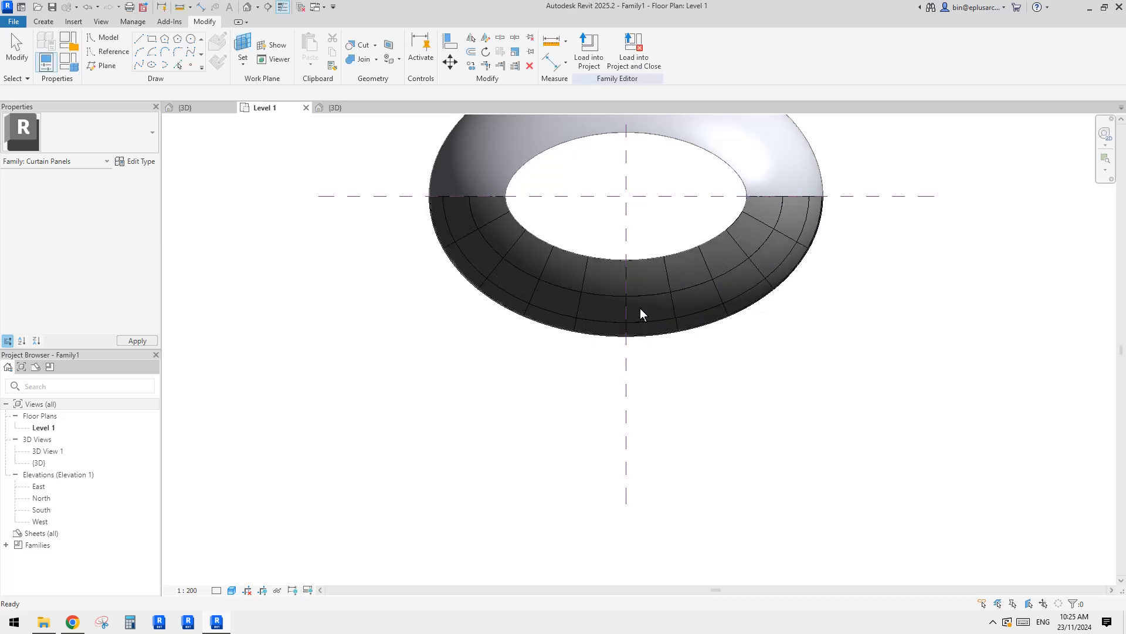
left_click(254, 7)
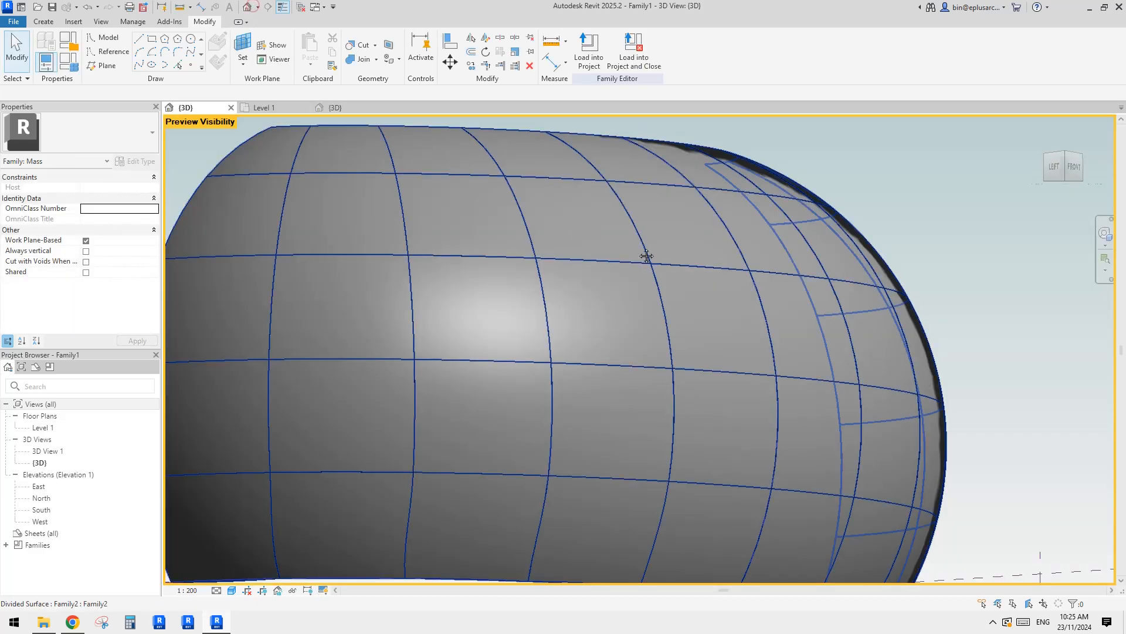
Examine a single Family2 panel on the mass from several sides for its shape on the curved surface.
left_click(621, 326)
middle_click_drag(696, 368, 583, 326, "shift")
scroll(588, 262, "down", 1)
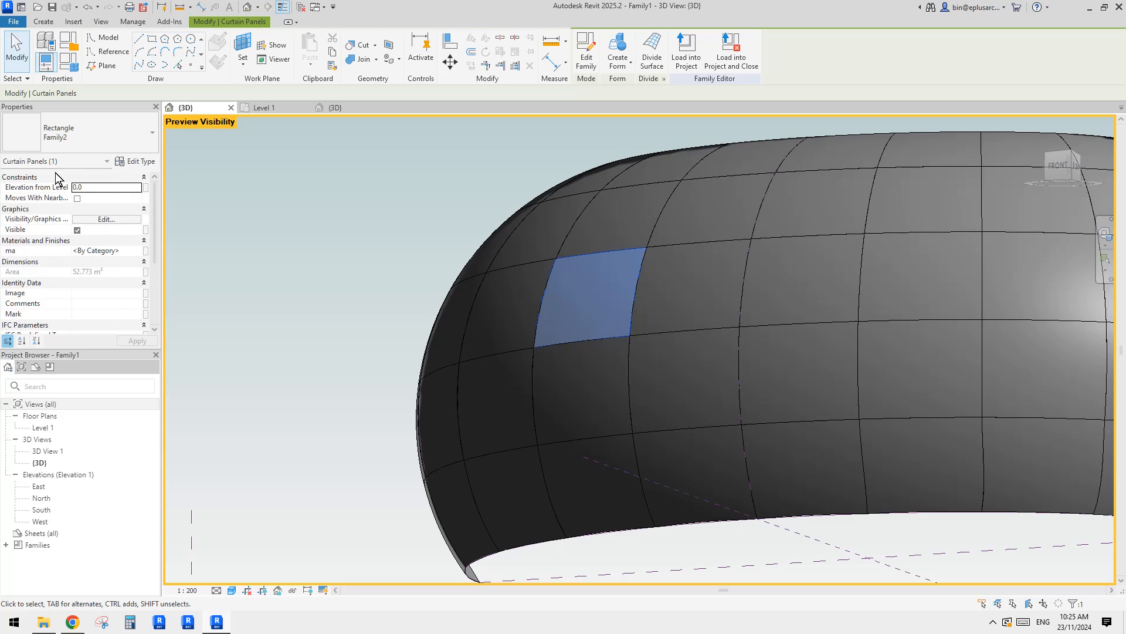
middle_click_drag(520, 286, 704, 351, "shift")
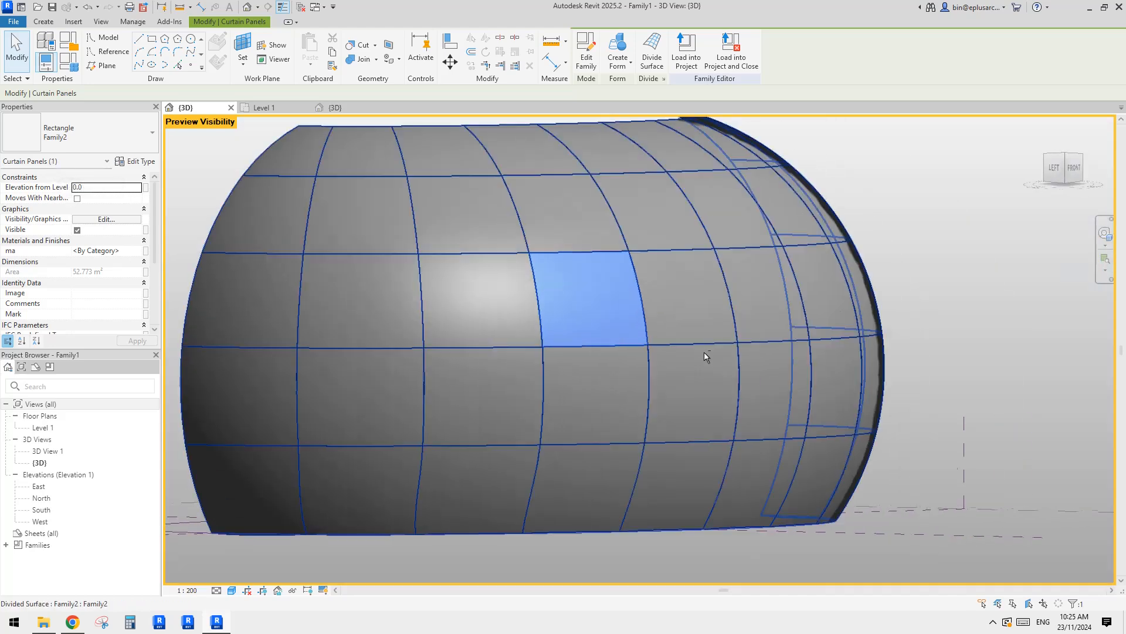
middle_click_drag(579, 298, 634, 280)
scroll(696, 325, "up", 3)
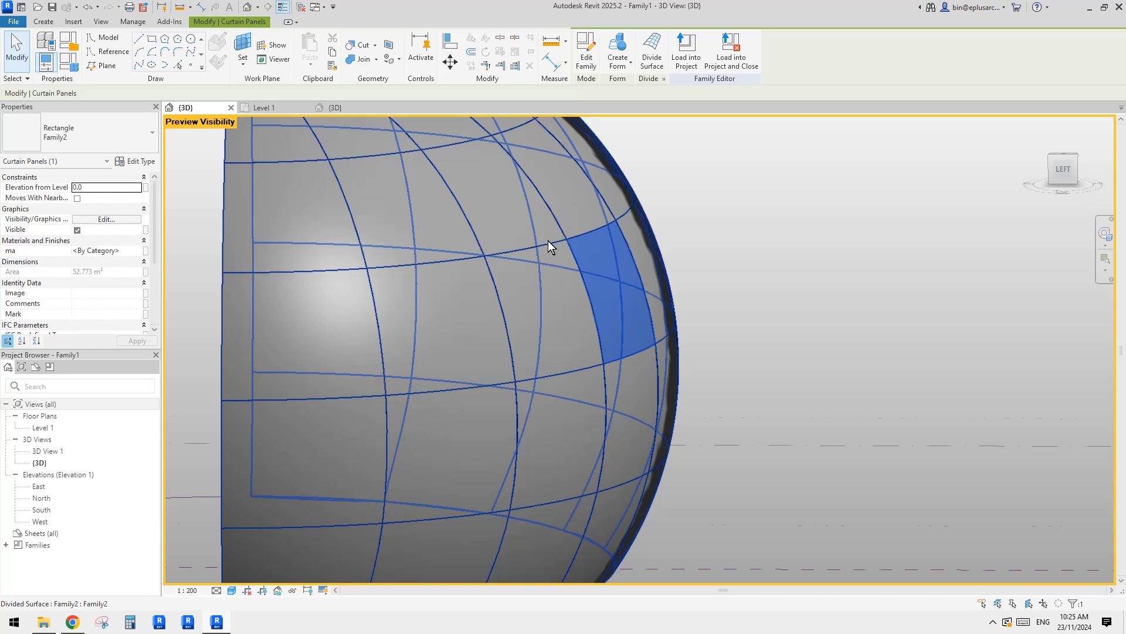
scroll(548, 240, "down", 3)
scroll(547, 223, "up", 2)
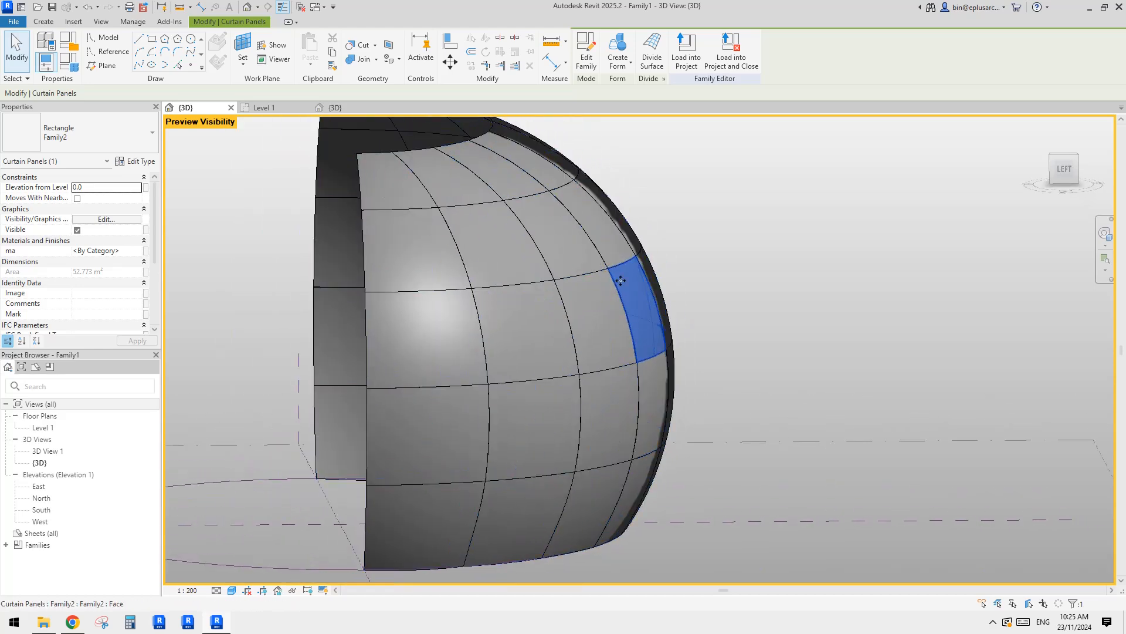
middle_click_drag(562, 221, 306, 334, "shift")
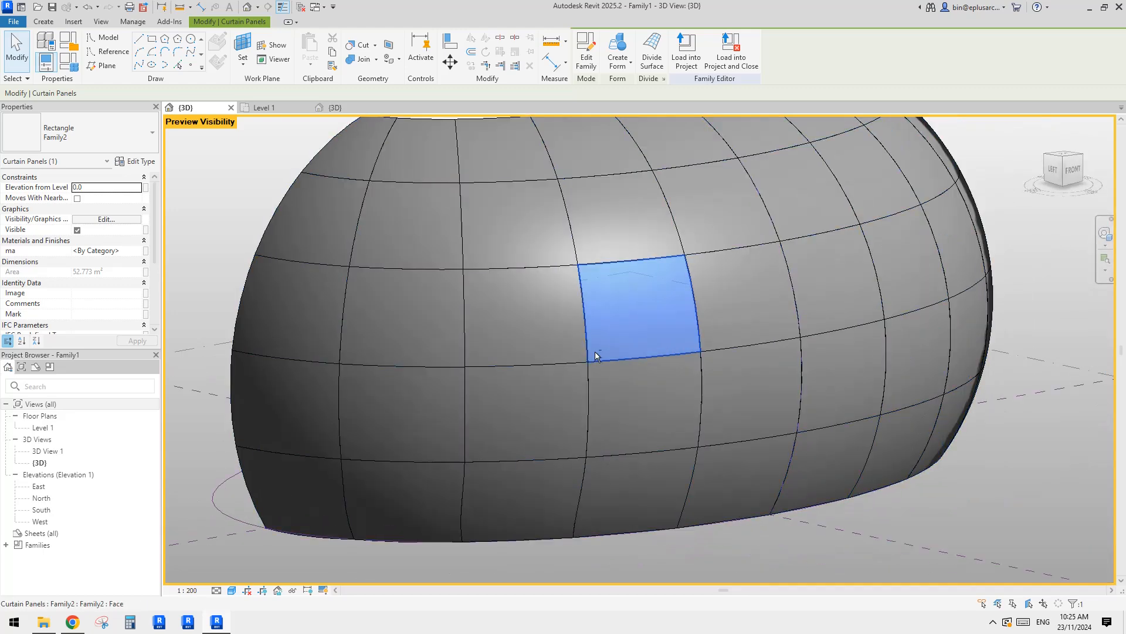
Set the divided surface's U grid number to 20 and V grid number to 10.
key("Escape")
left_click(721, 312)
mouse_move(702, 319)
middle_mouse_down("shift")
mouse_move(734, 319)
mouse_move(710, 311)
middle_mouse_up("shift")
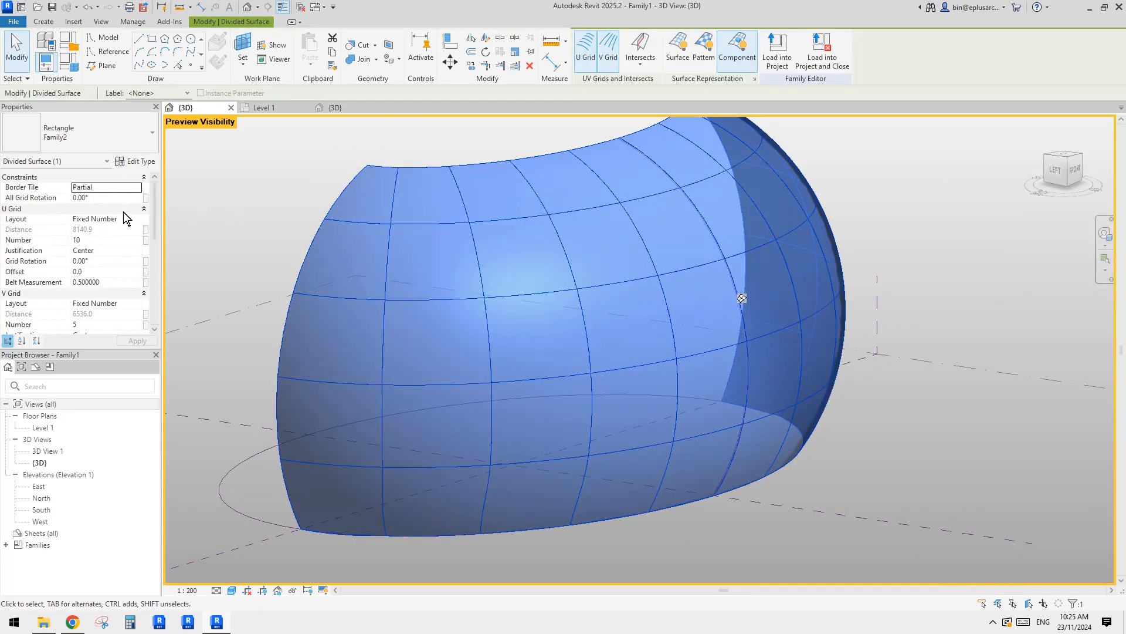
left_click(106, 241)
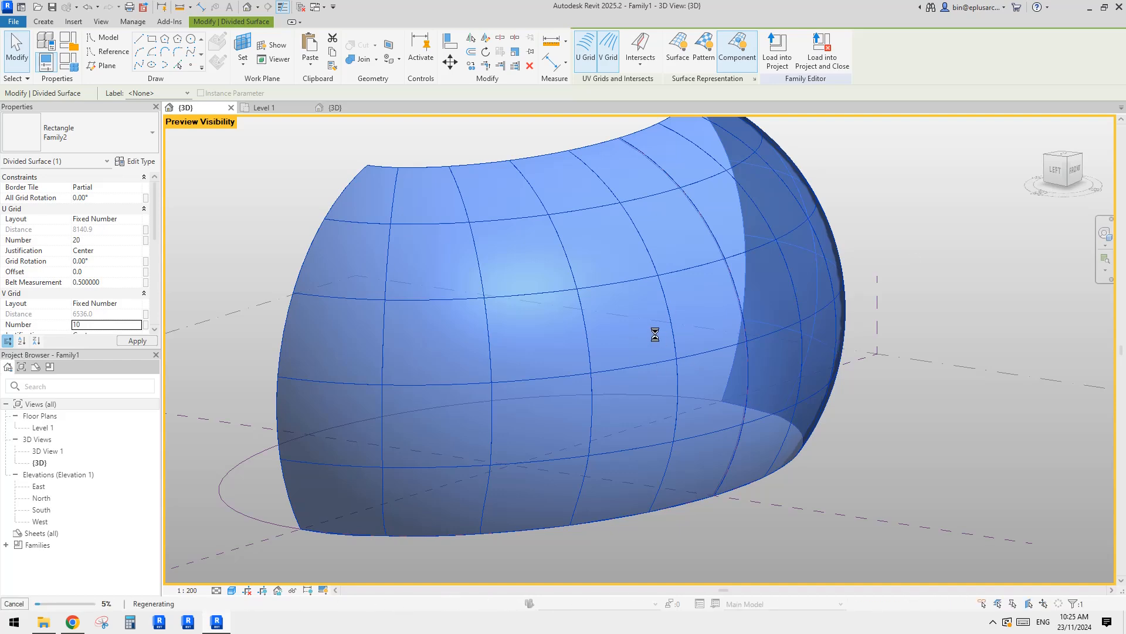
middle_click_drag(729, 285, 728, 358, "shift")
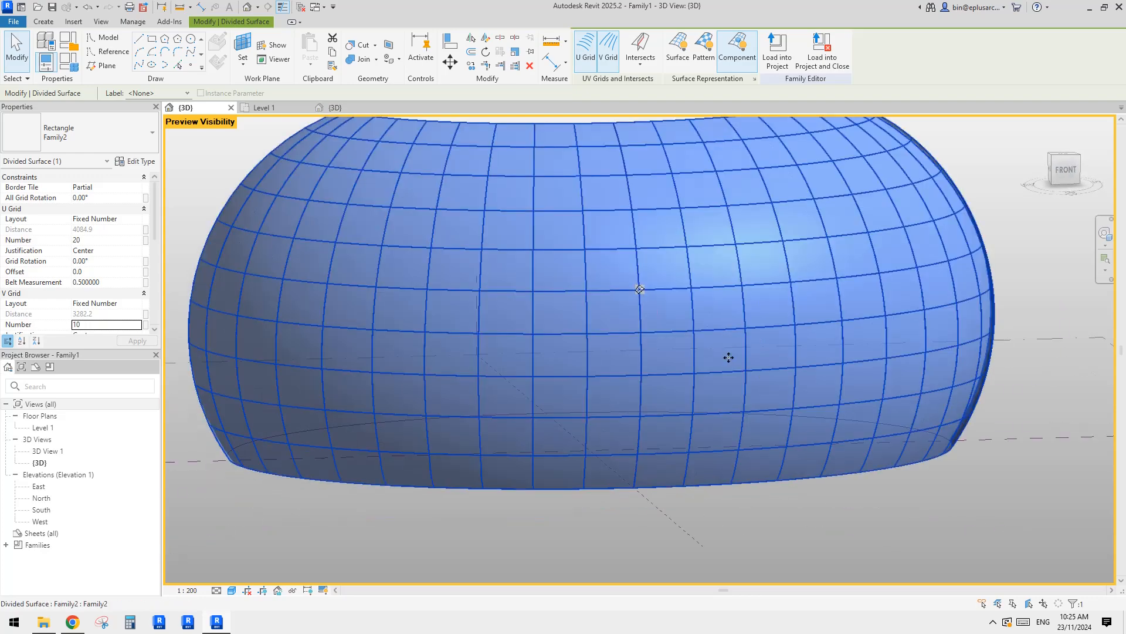
Compare the 20 by 10 divided surface with the metal panel roof photo on the Reddit page in Chrome.
key("Escape")
middle_click_drag(883, 422, 788, 383, "shift")
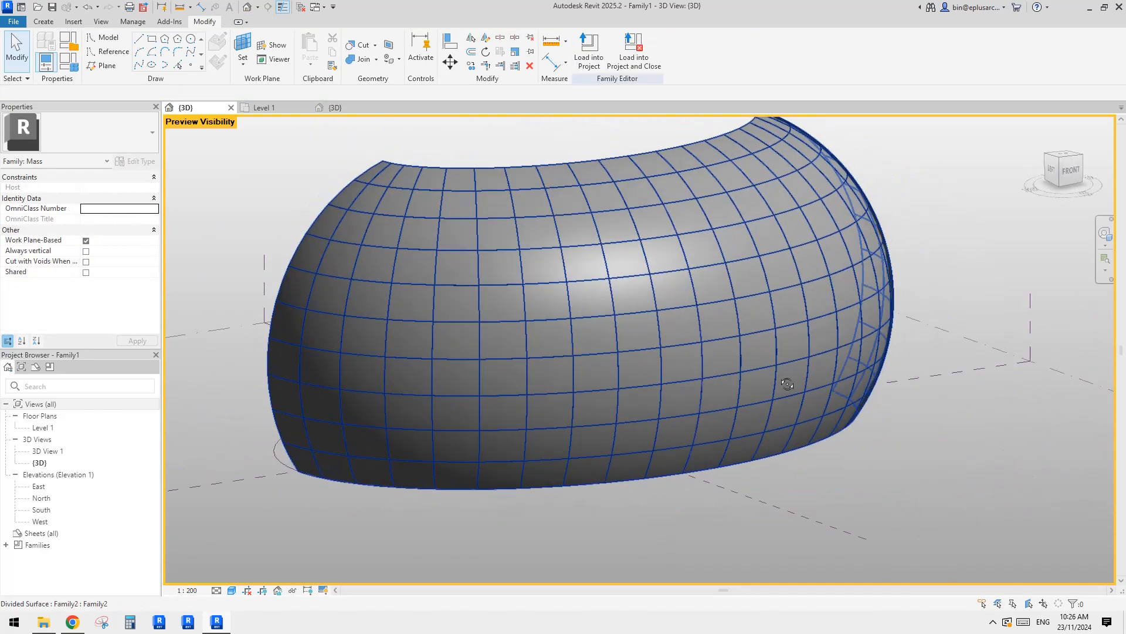
left_click(72, 623)
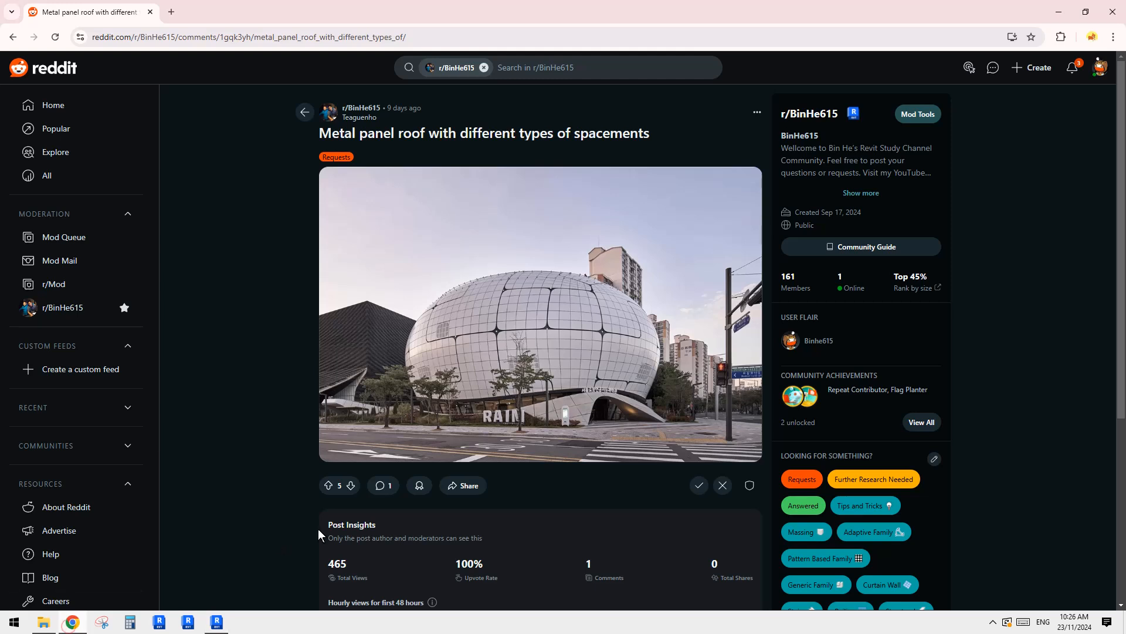
left_click(216, 623)
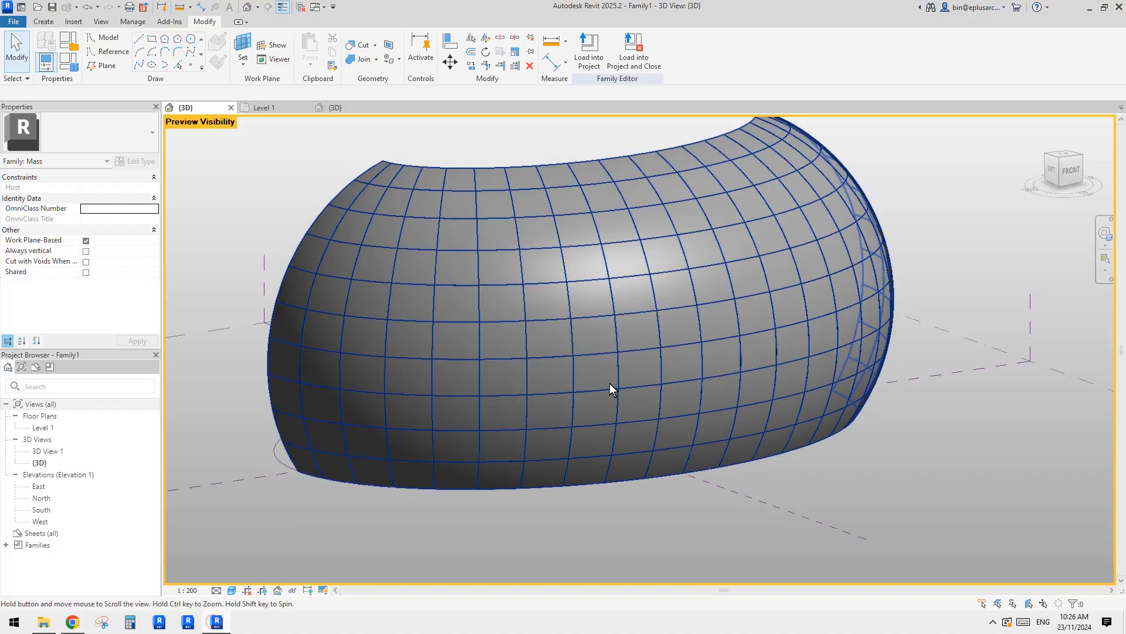
Examine individual Family2 panels on the divided surface for how they meet their neighbours along the curve.
scroll(620, 314, "up", 5)
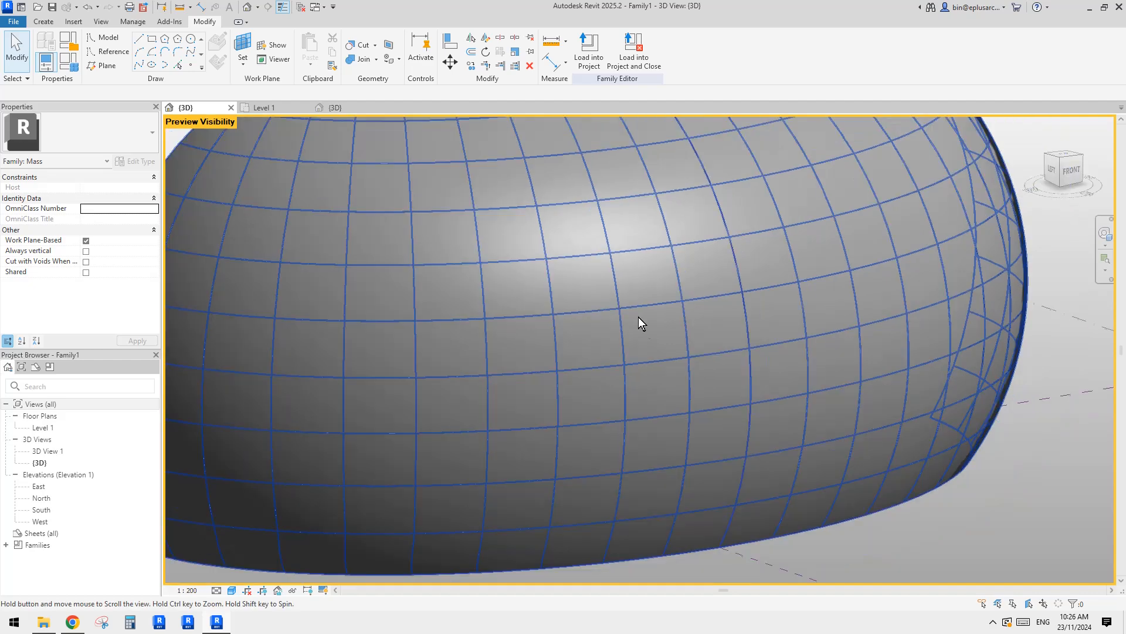
left_click(647, 269)
left_click(589, 288)
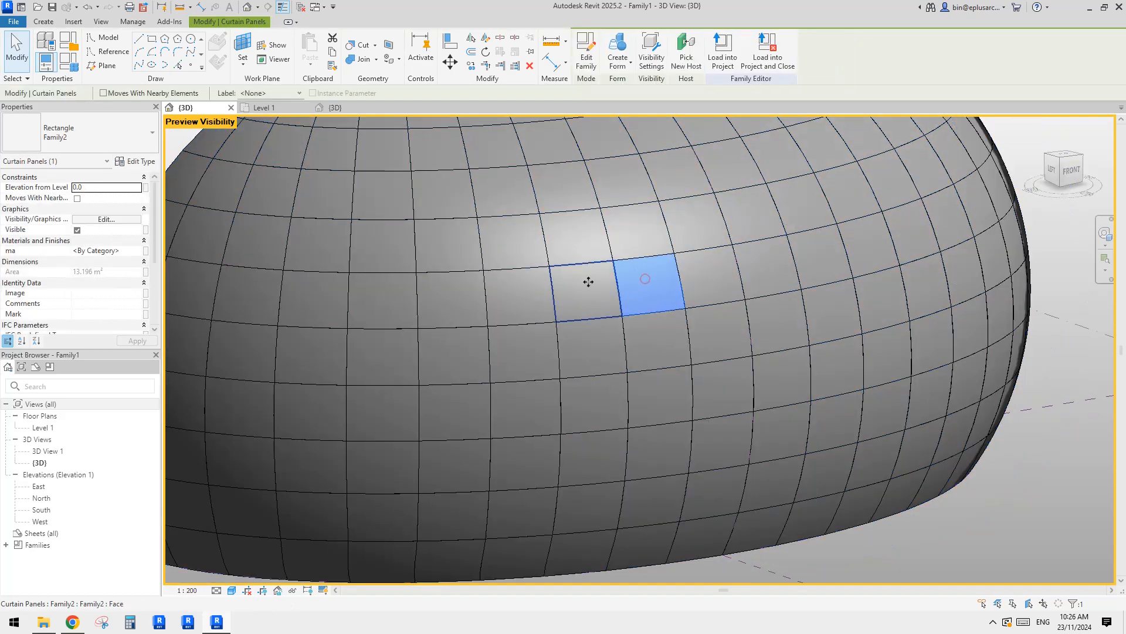
left_click(643, 288)
left_click(661, 337)
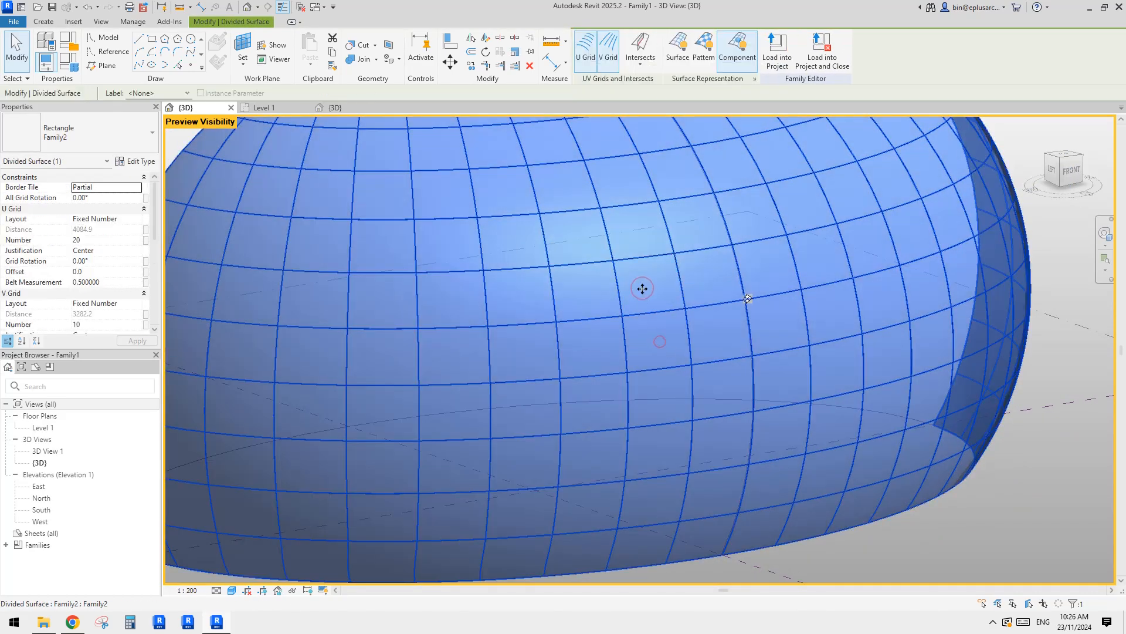
left_click(643, 289)
scroll(644, 308, "down", 1)
middle_click_drag(662, 331, 607, 258, "shift")
key("Escape")
scroll(639, 337, "up", 5)
left_click(643, 322)
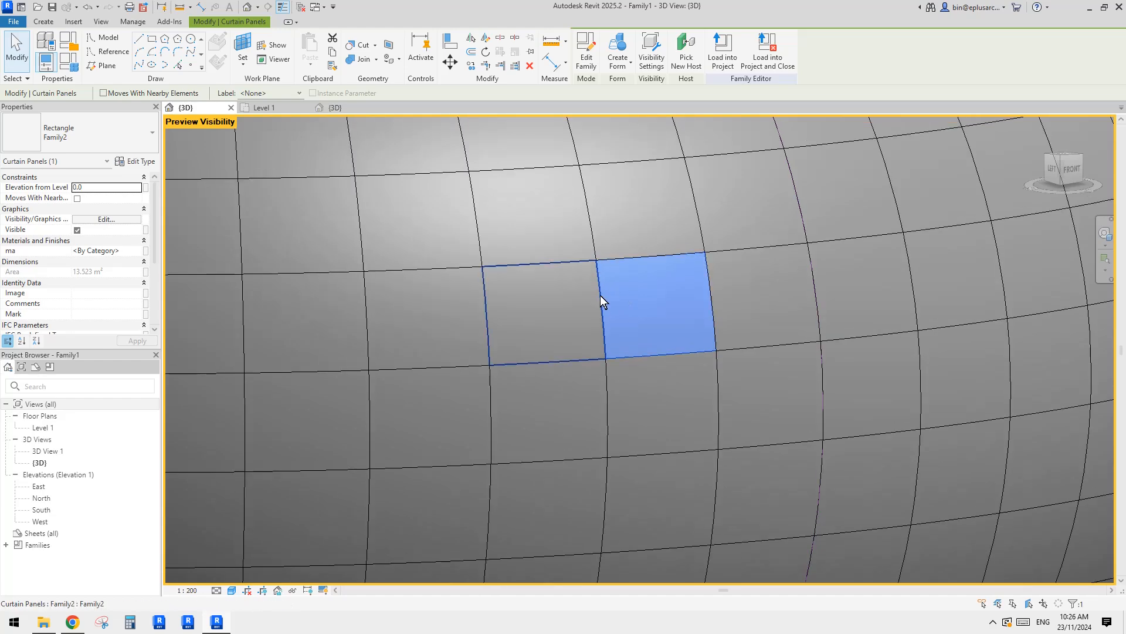
key("Escape")
middle_click_drag(665, 329, 594, 287, "shift")
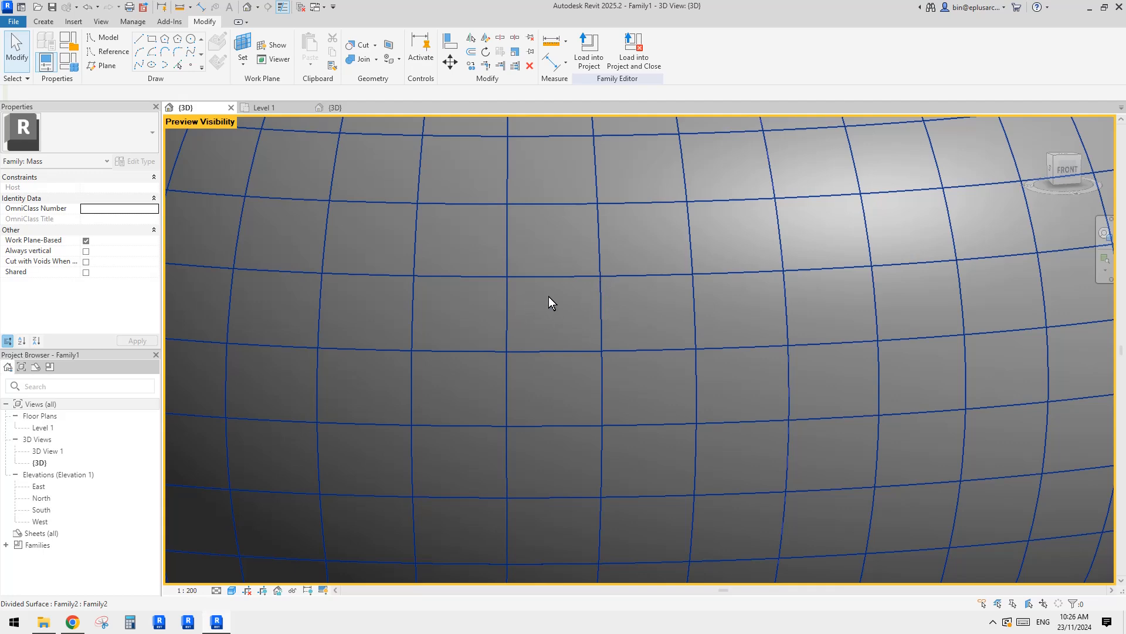
Turn off Show Edges in the Graphic Display Options of the mass's 3D view.
middle_click_drag(589, 311, 615, 341)
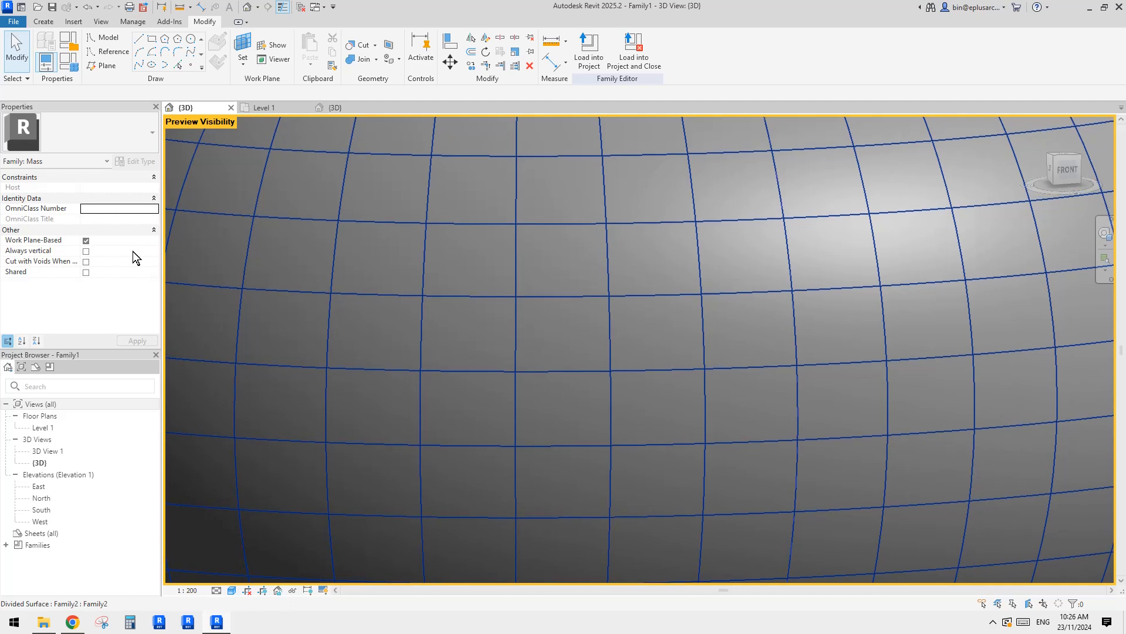
key("g")
key("d")
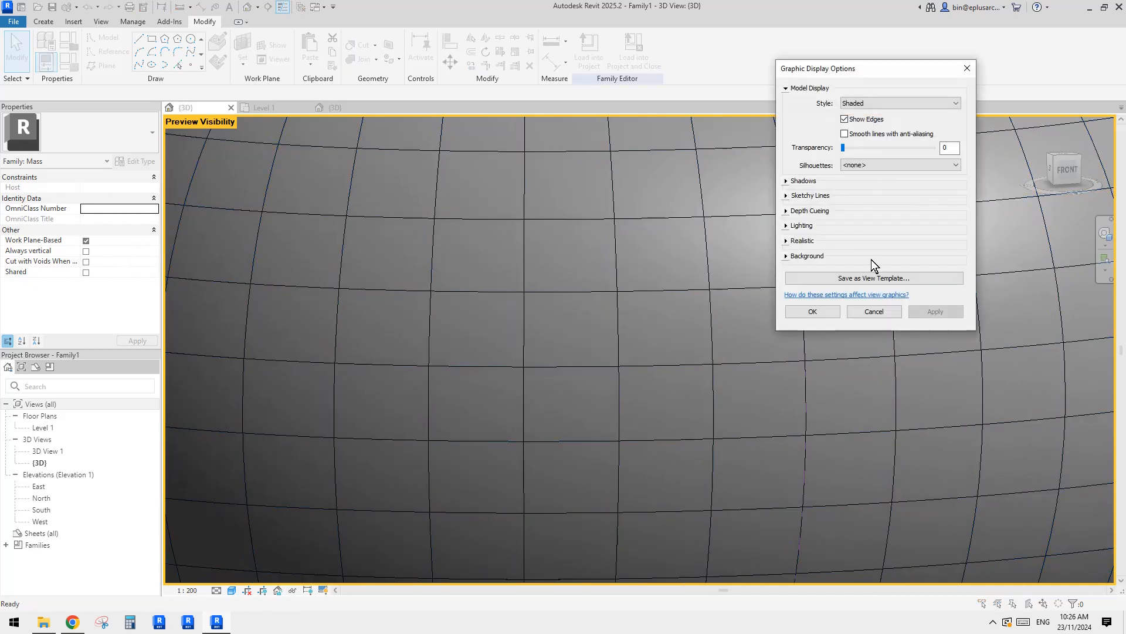
left_click(848, 119)
left_click(939, 312)
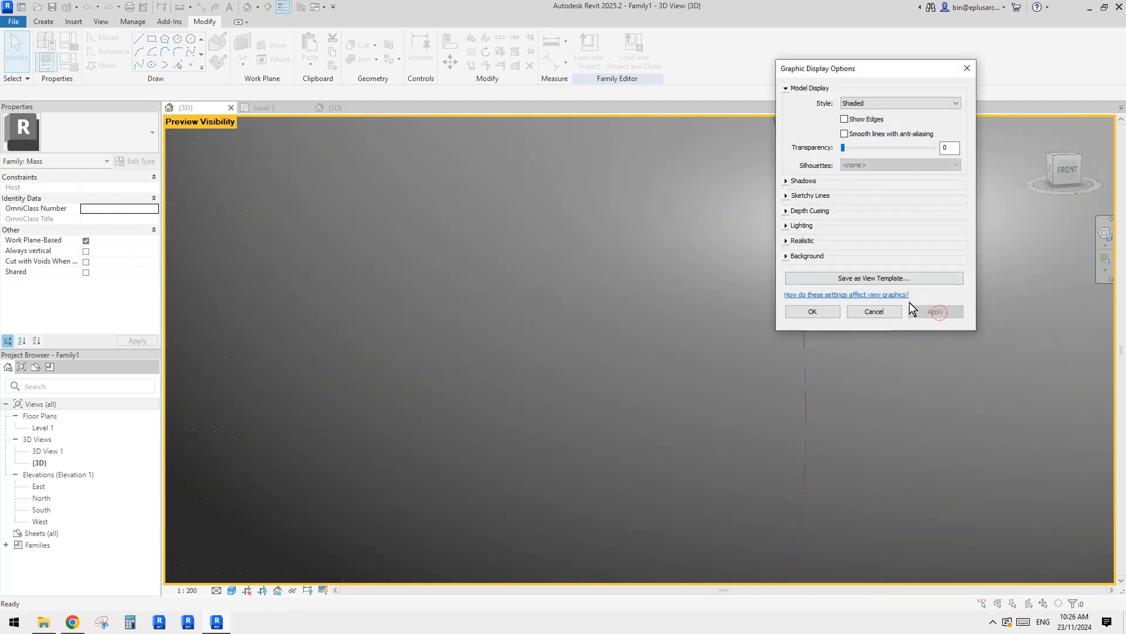
left_click(820, 311)
Examine the panelled mass from several angles and up close at one panel for the smoothness of its shading.
scroll(791, 353, "down", 2)
middle_click_drag(790, 353, 820, 312, "shift")
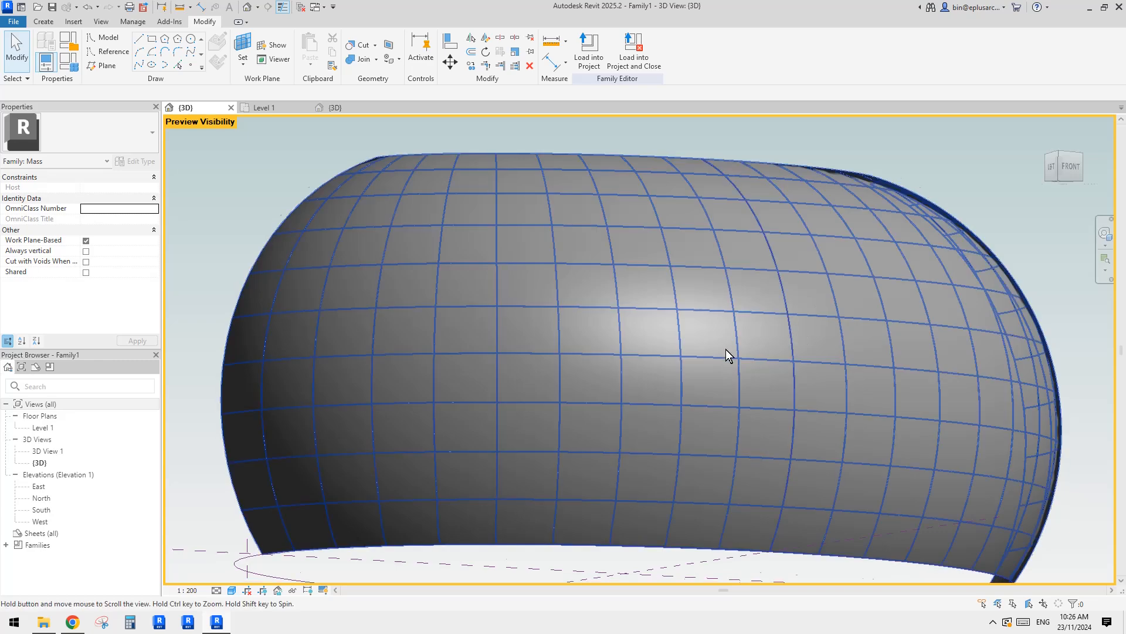
middle_click_drag(726, 350, 725, 334)
middle_click_drag(994, 451, 1045, 472, "shift")
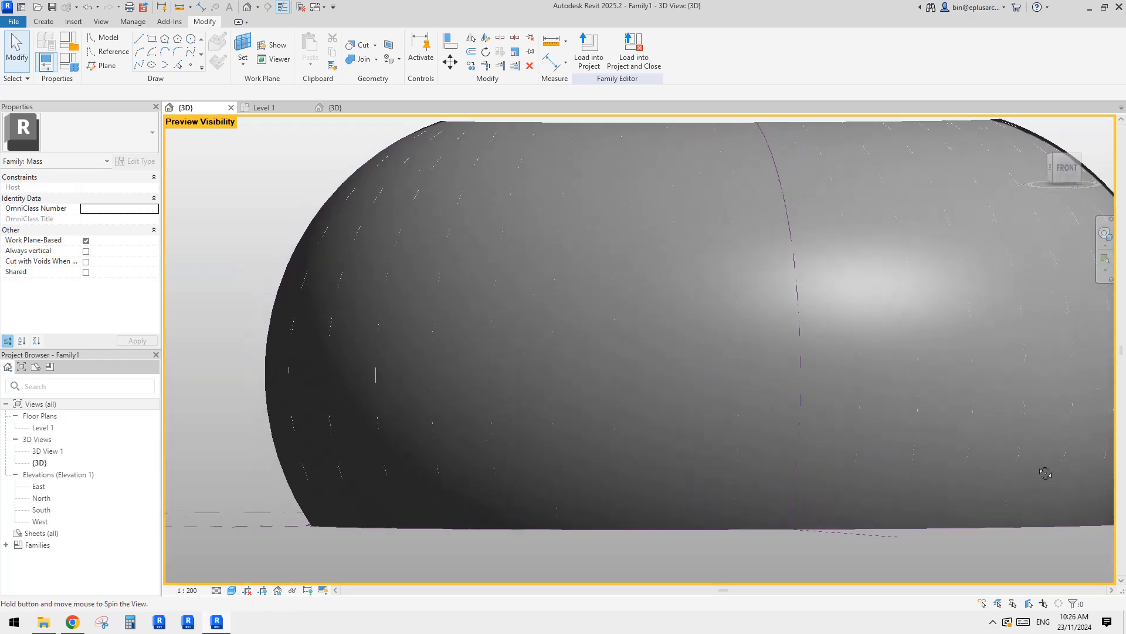
middle_click_drag(643, 420, 755, 327, "shift")
scroll(704, 301, "up", 3)
scroll(635, 284, "up", 2)
left_click(634, 284)
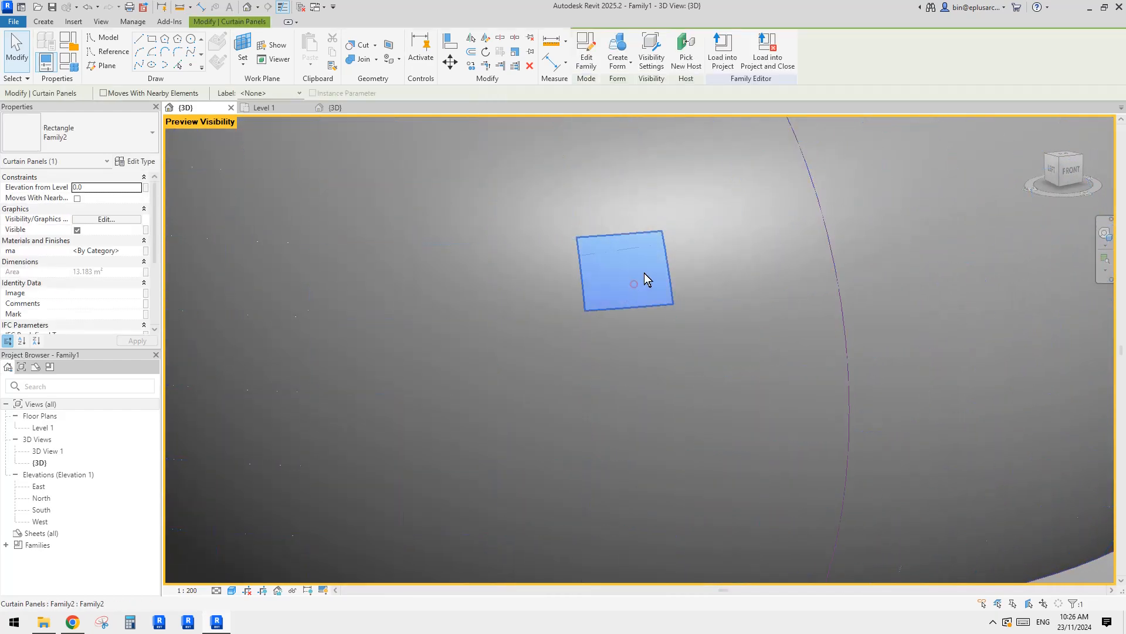
Compare the Family2 panel and the mass's Level 1 plan and 3D view with the roof photo in Chrome.
left_click(337, 108)
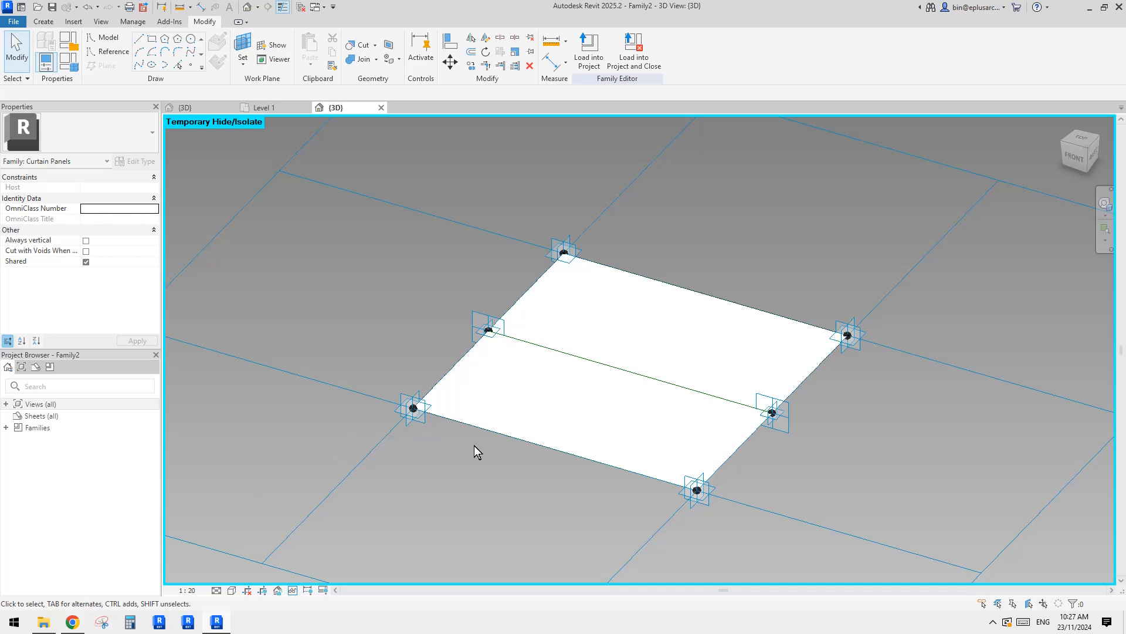
left_click(281, 108)
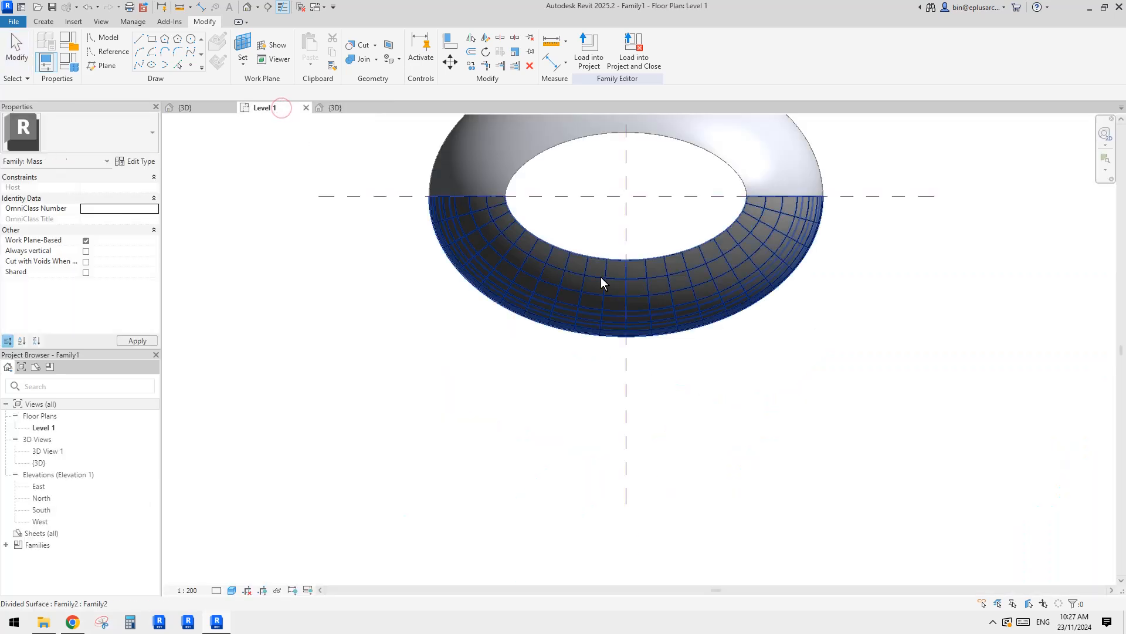
middle_click_drag(493, 316, 478, 344)
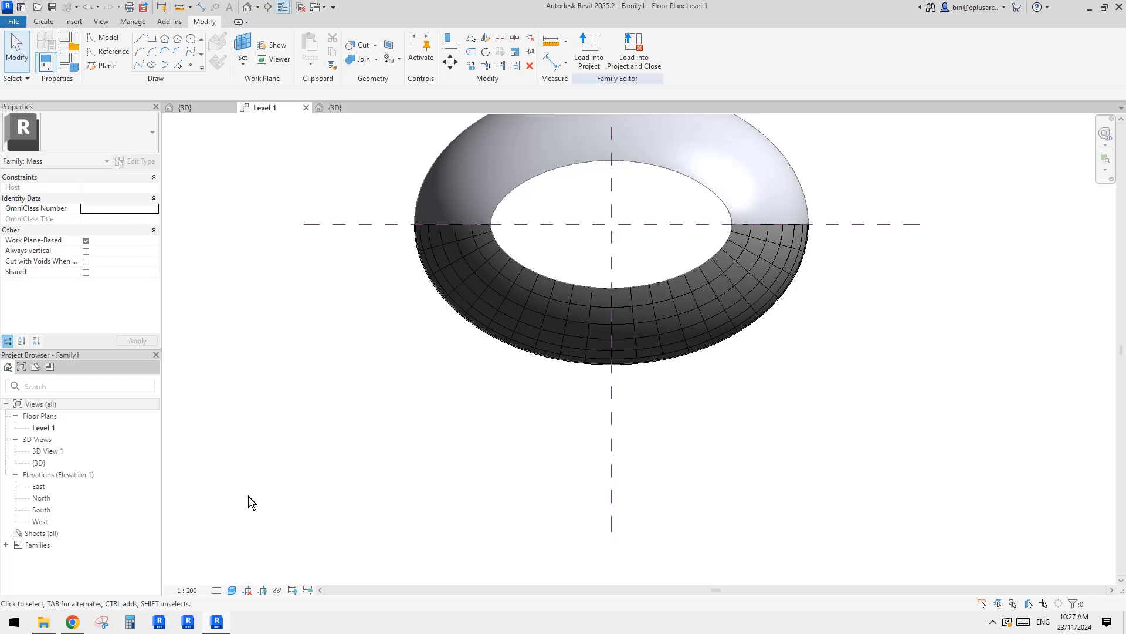
left_click(72, 622)
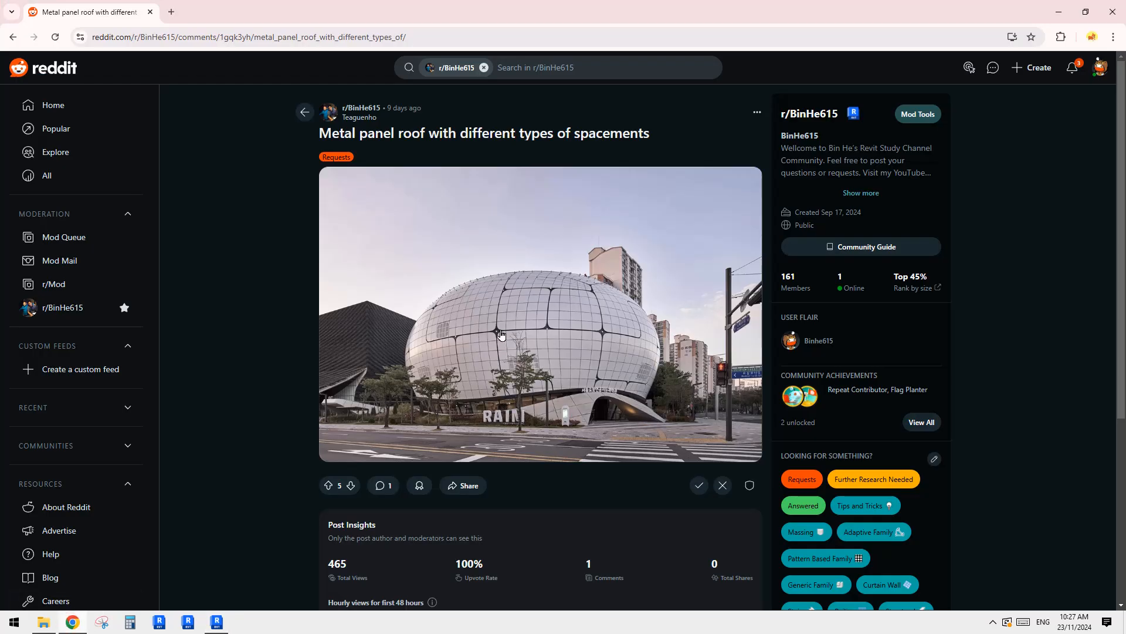
left_click(216, 622)
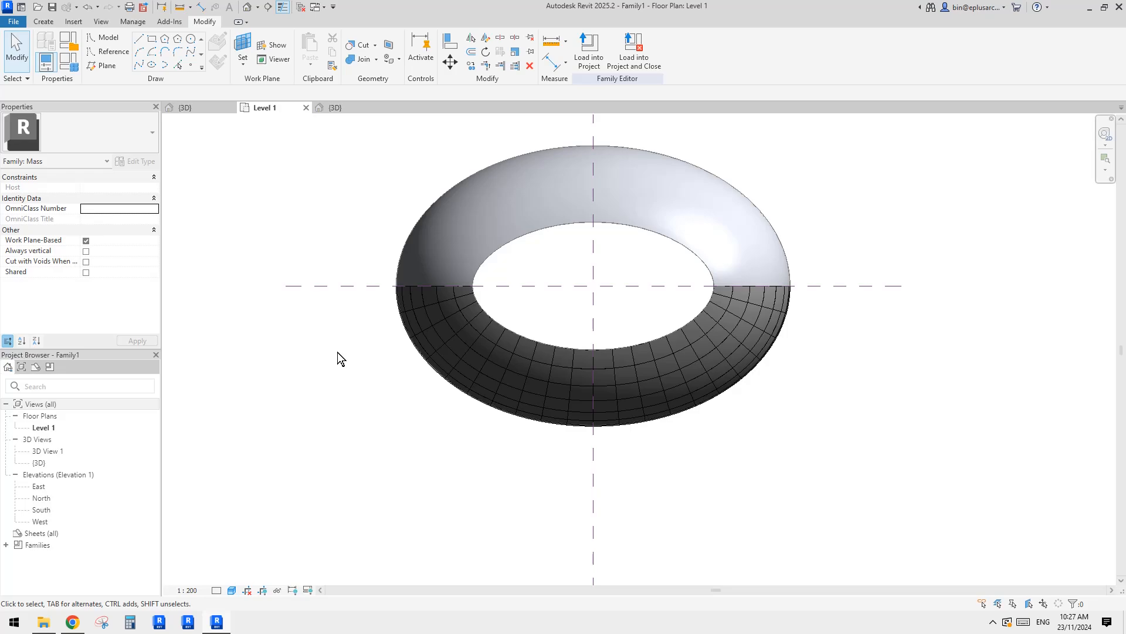
left_click(72, 623)
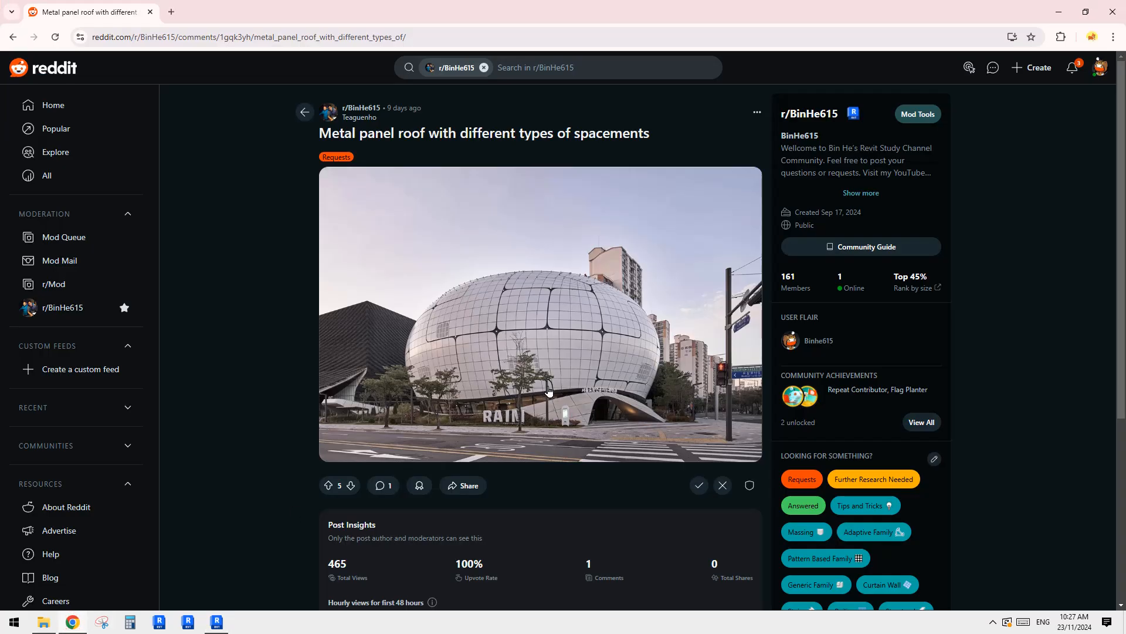
left_click(217, 623)
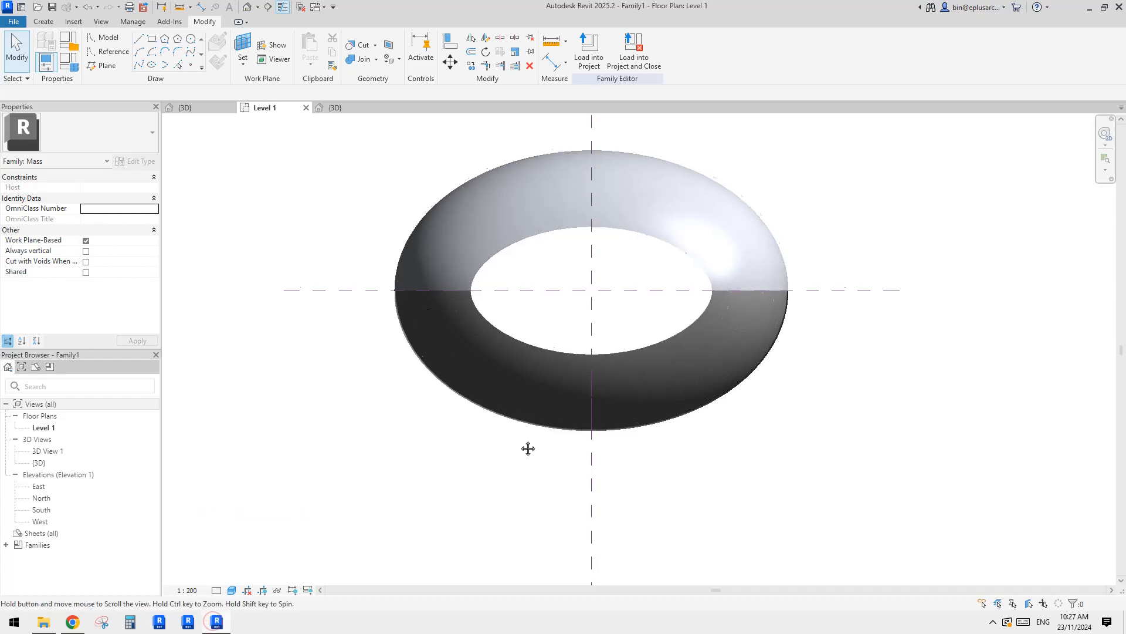
left_click(247, 7)
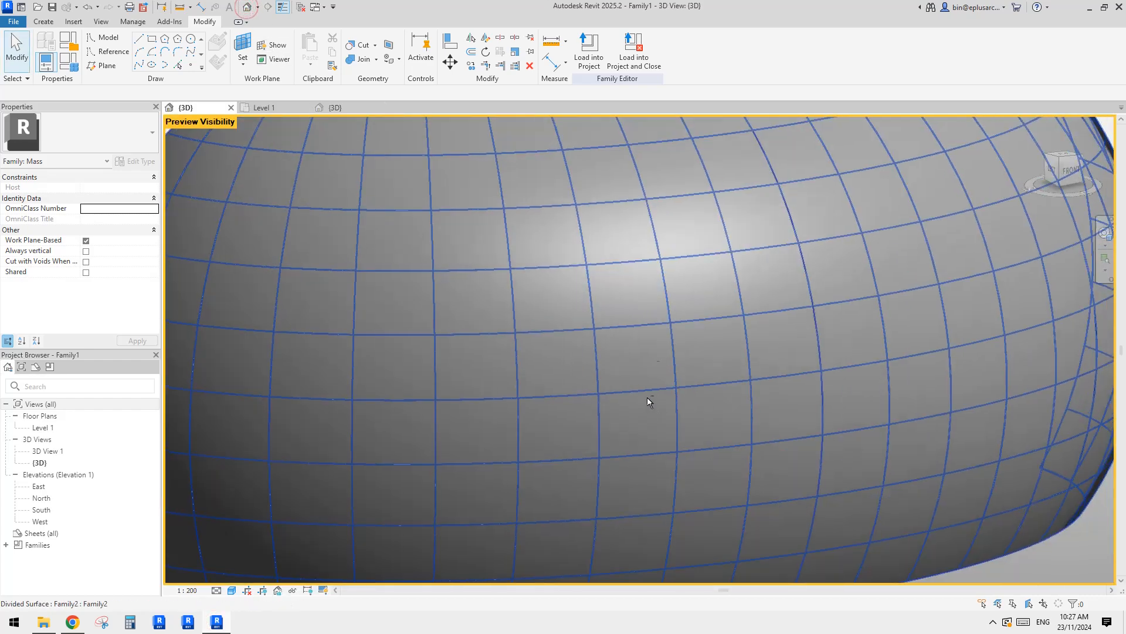
left_click(73, 624)
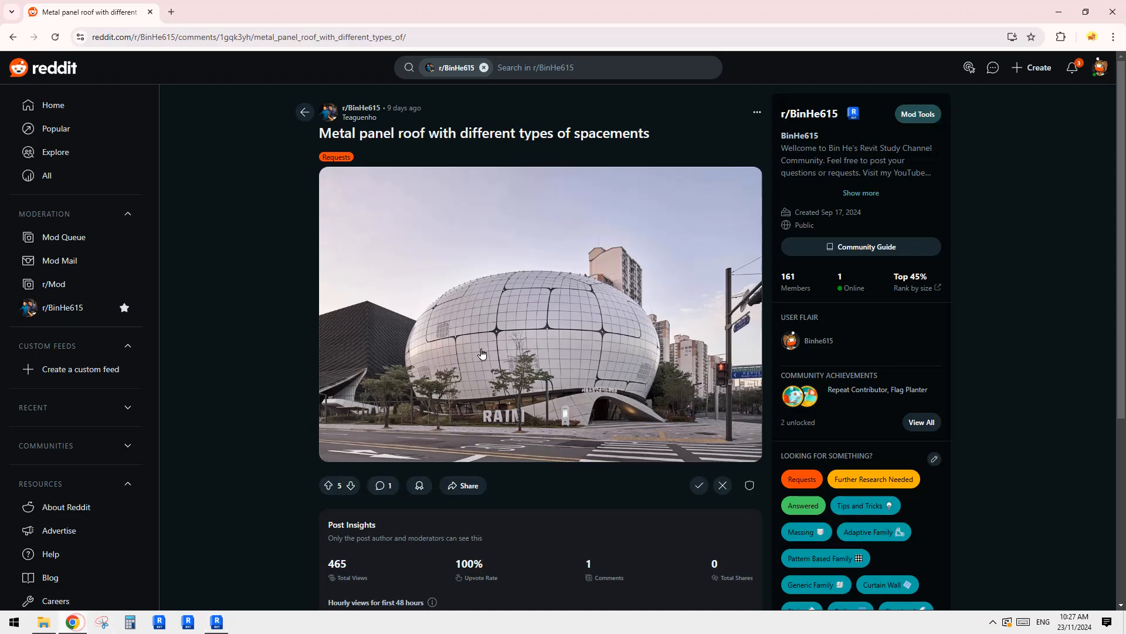
left_click(216, 622)
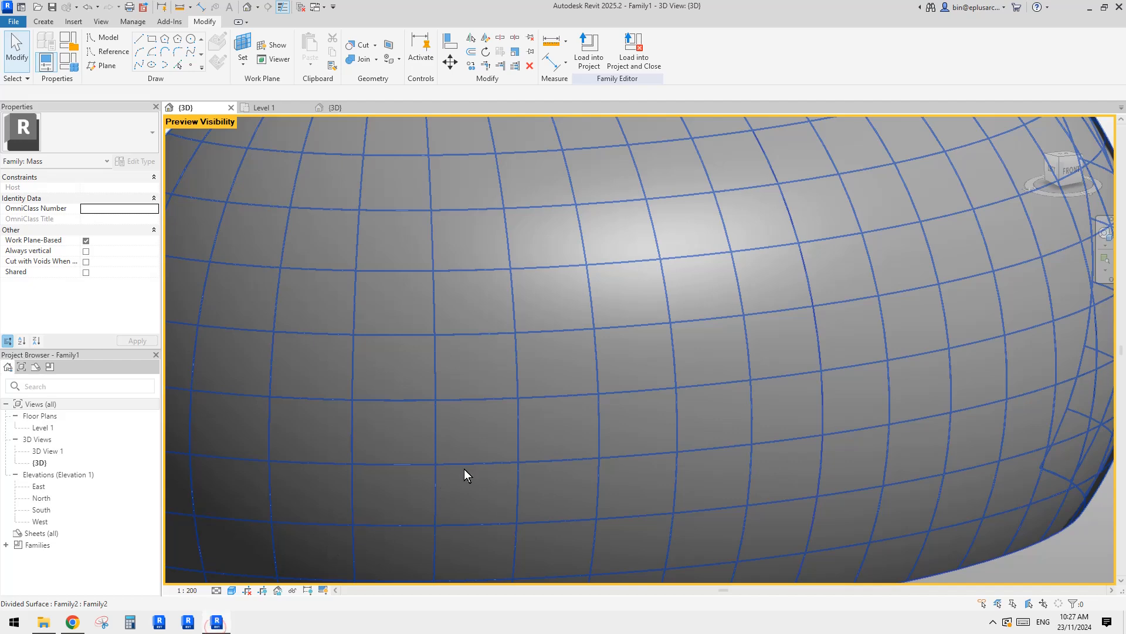
Turn on Show Edges in the Graphic Display Options of the mass's 3D view.
scroll(467, 458, "down", 5)
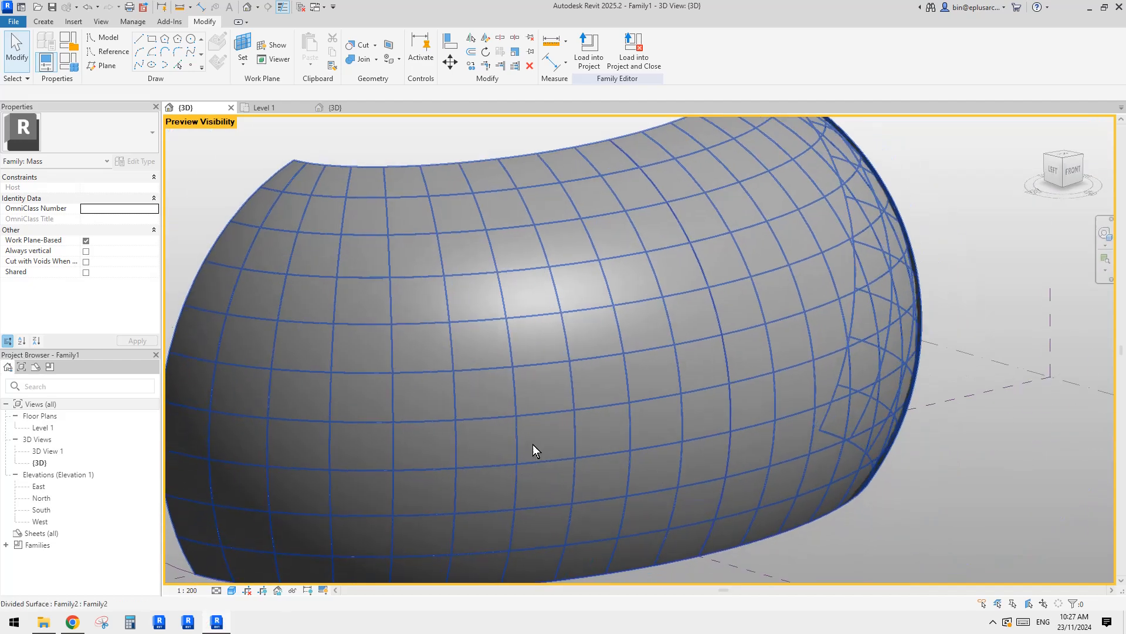
middle_click_drag(573, 441, 790, 525, "shift")
middle_click_drag(900, 525, 853, 496, "shift")
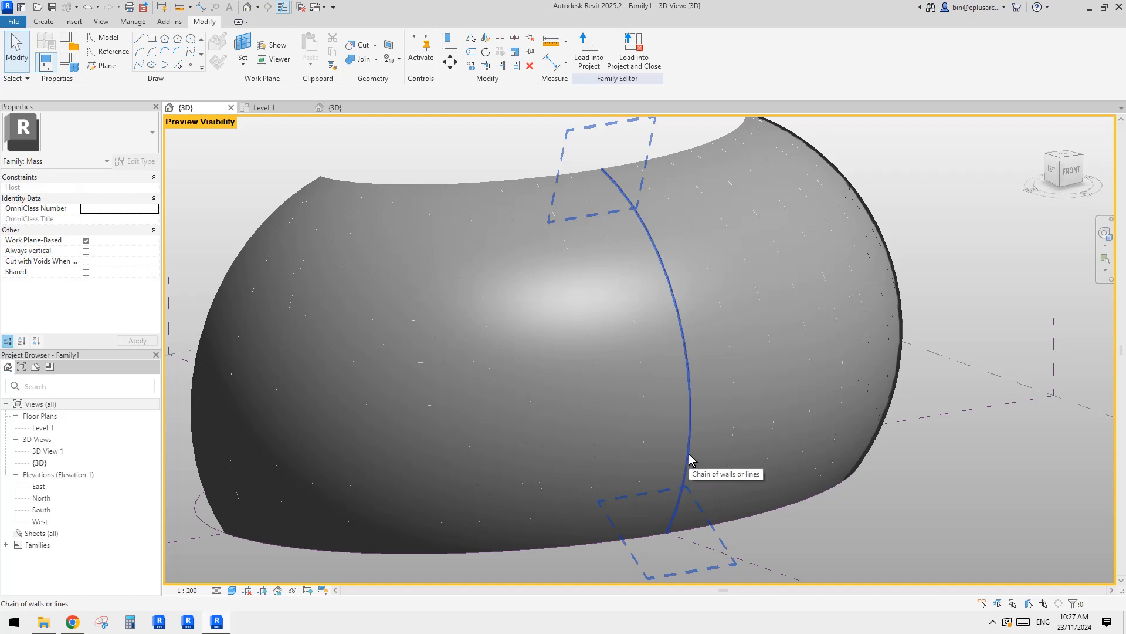
middle_click_drag(702, 451, 727, 445, "shift")
scroll(742, 449, "down", 1)
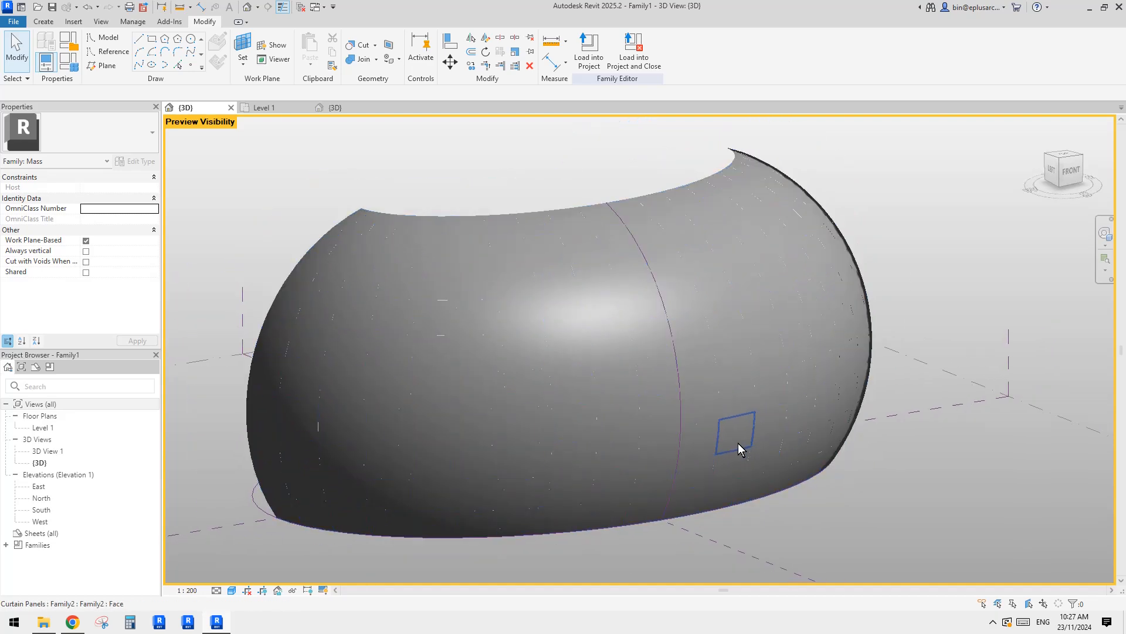
middle_click_drag(916, 470, 936, 474, "shift")
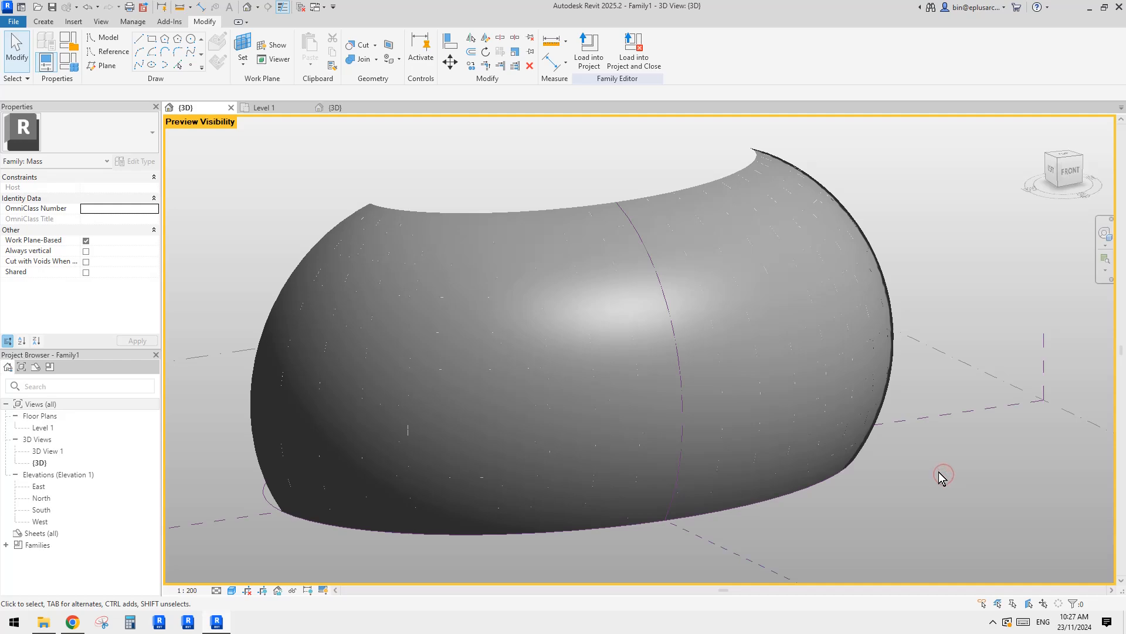
mouse_move(956, 477)
middle_mouse_down("shift")
mouse_move(868, 475)
mouse_move(939, 490)
middle_mouse_up("shift")
key("g")
key("d")
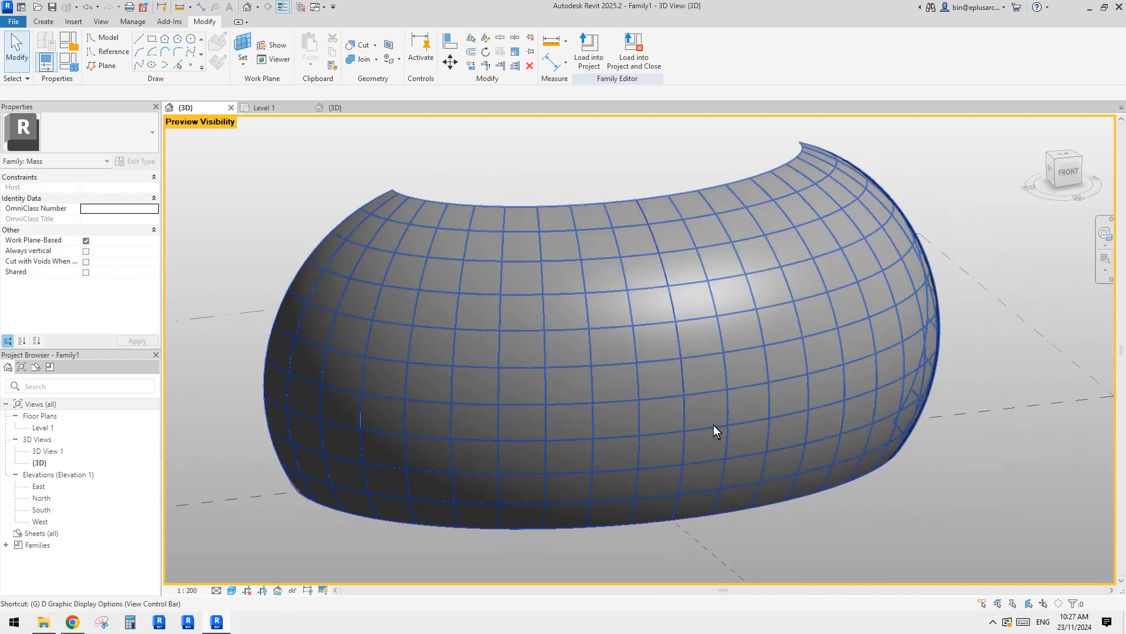
left_click(860, 120)
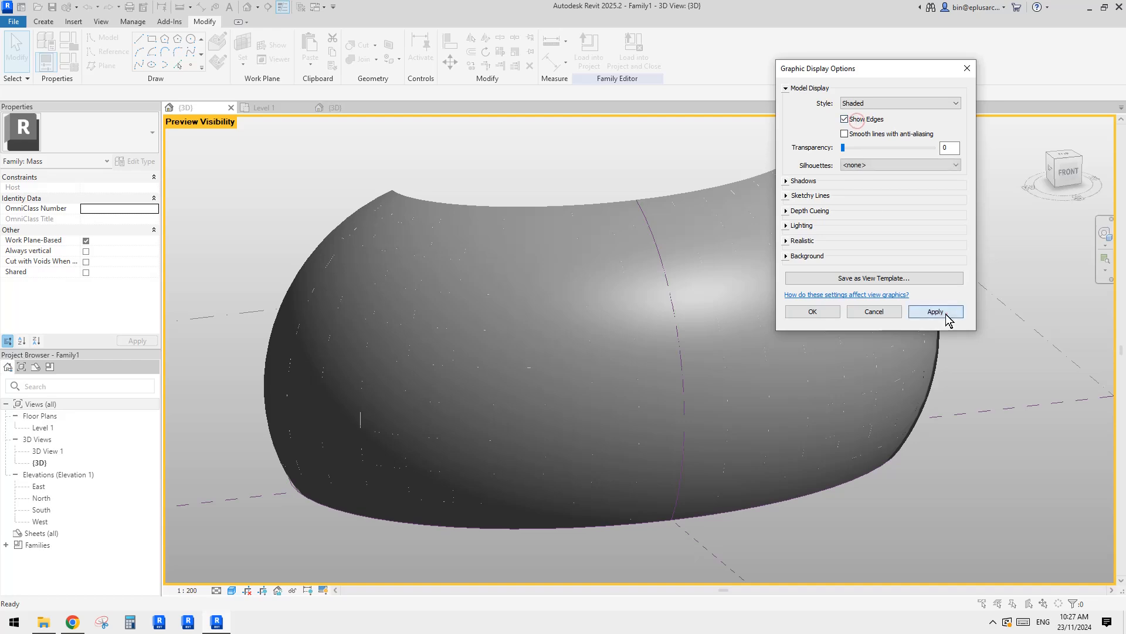
left_click(935, 311)
left_click(821, 313)
Examine the whole mass with its panel edges displayed for the layout of the panel grid.
scroll(943, 428, "up", 1)
middle_click_drag(942, 427, 983, 418, "shift")
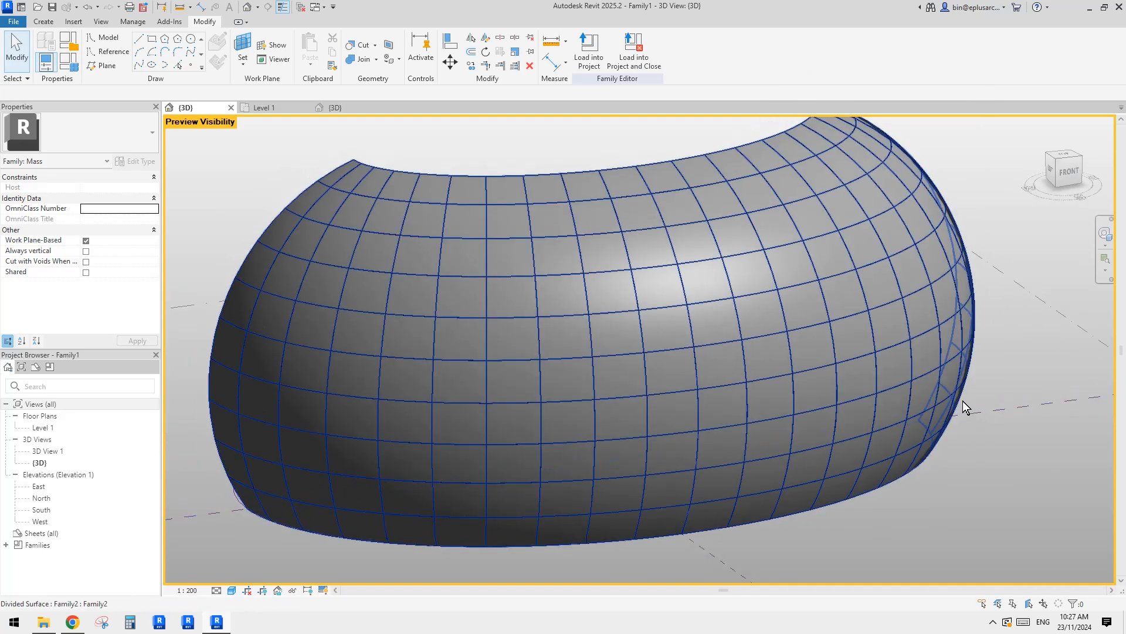
scroll(967, 405, "down", 1)
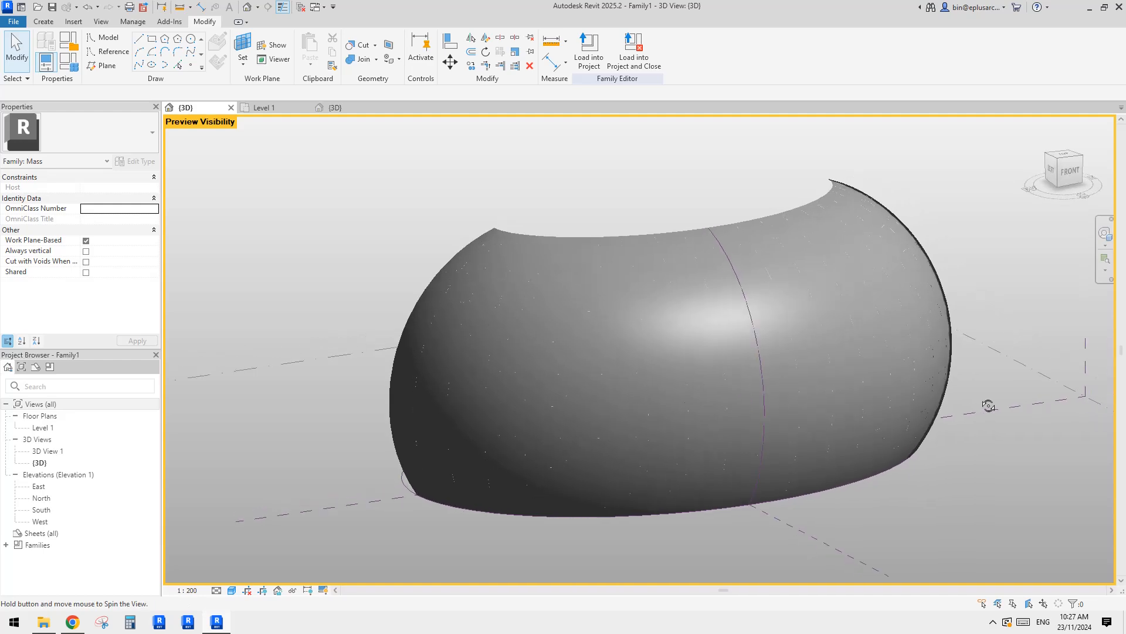
scroll(965, 405, "up", 1)
middle_click_drag(963, 404, 979, 409)
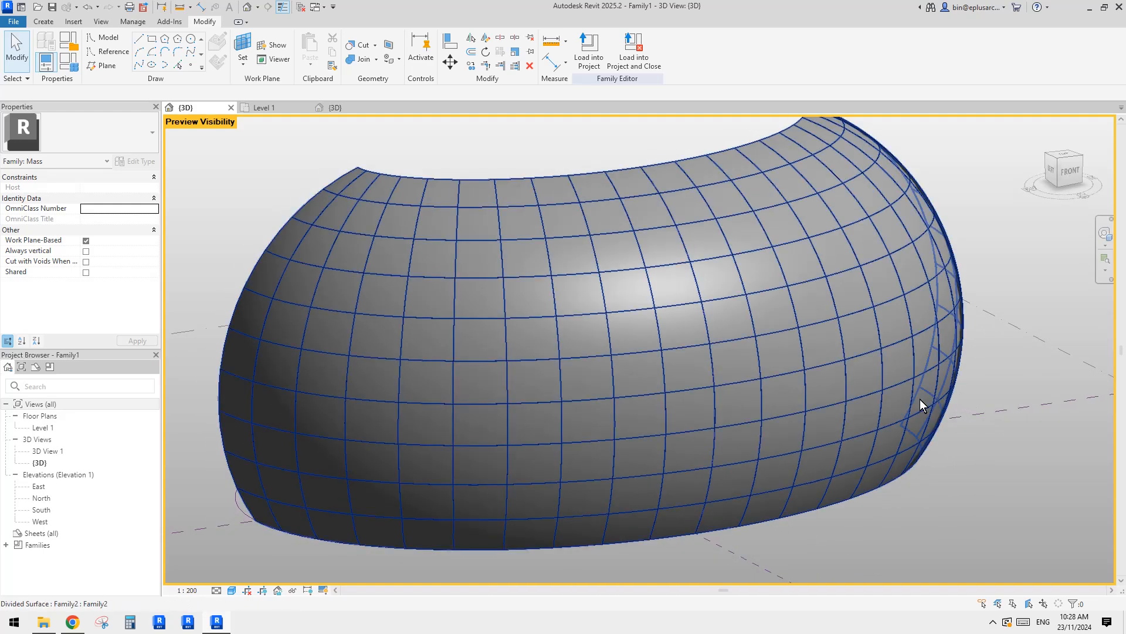
scroll(933, 400, "down", 1)
scroll(938, 400, "up", 1)
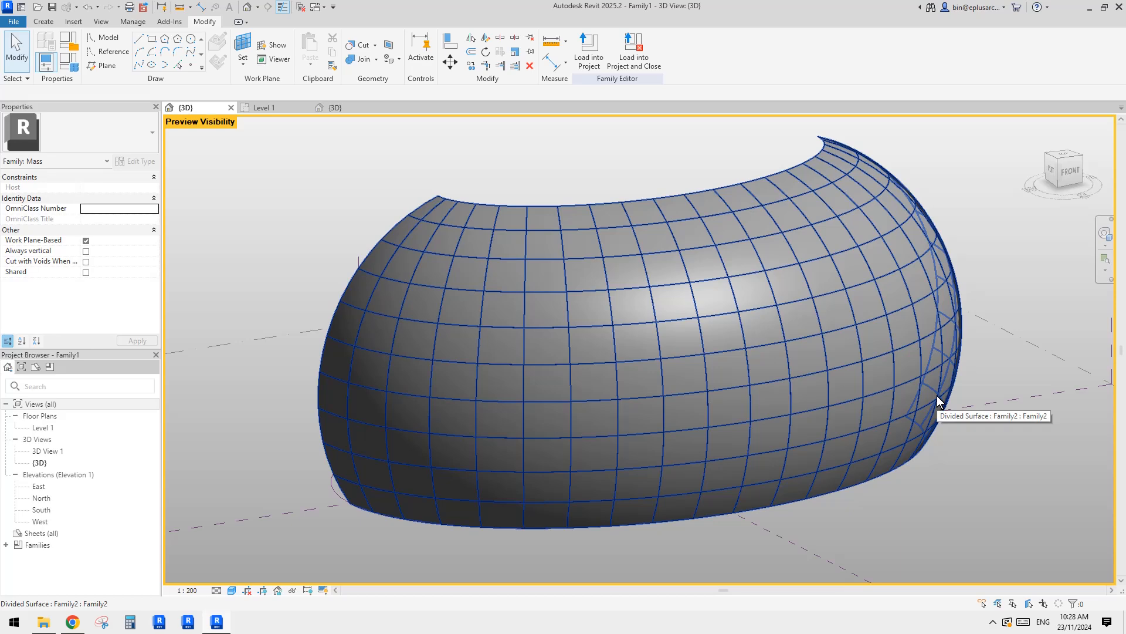